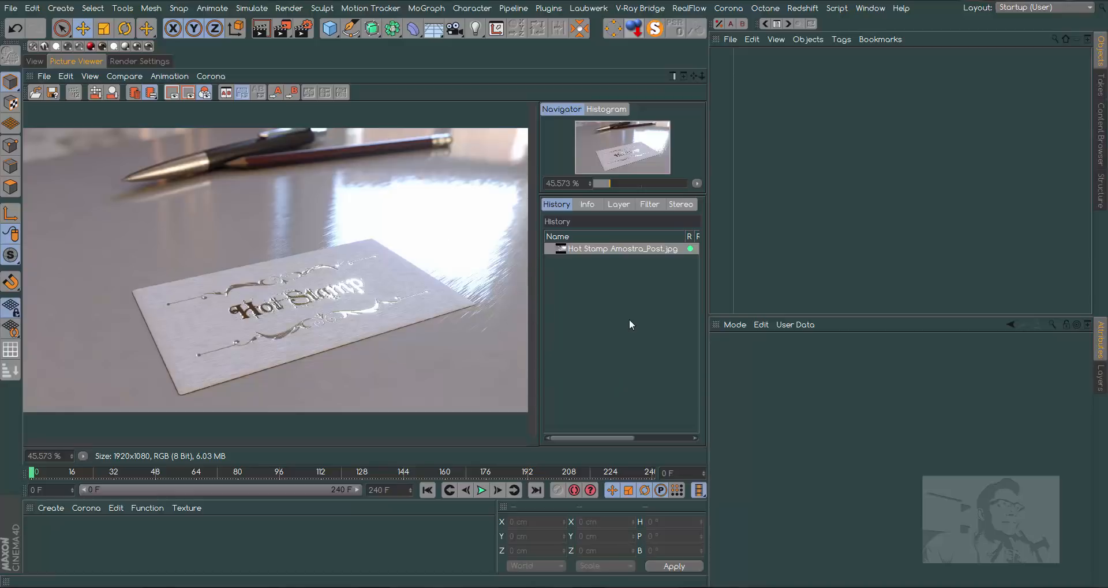
- Create a flat cube slab about 492 × 18 × 691 cm in the 3D view, with edges filleted at a 2 cm radius
{"action": "left_click", "coordinate": [36, 61]}
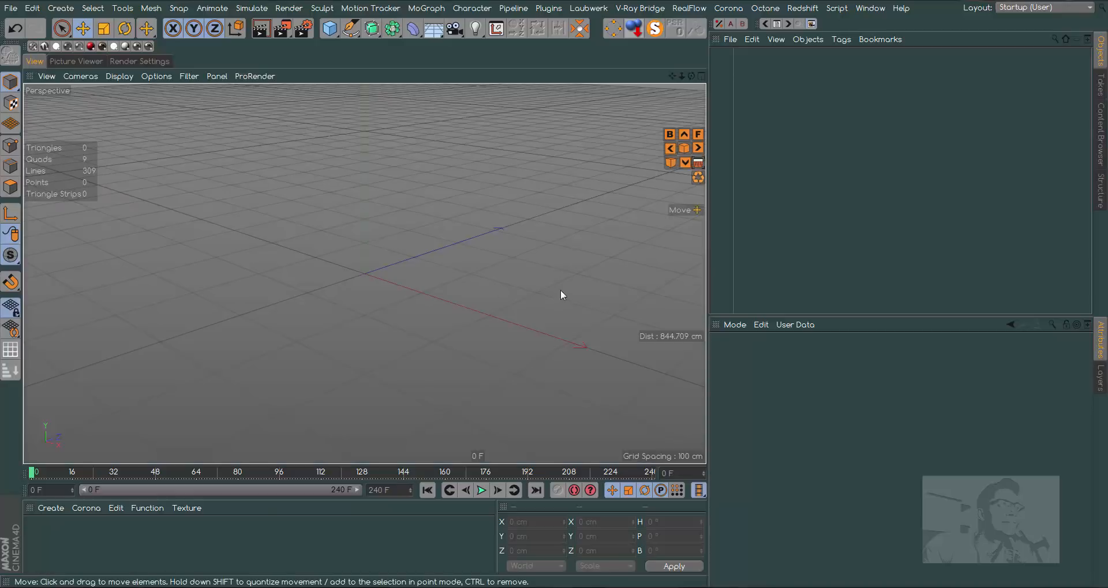
{"action": "left_click", "coordinate": [330, 27]}
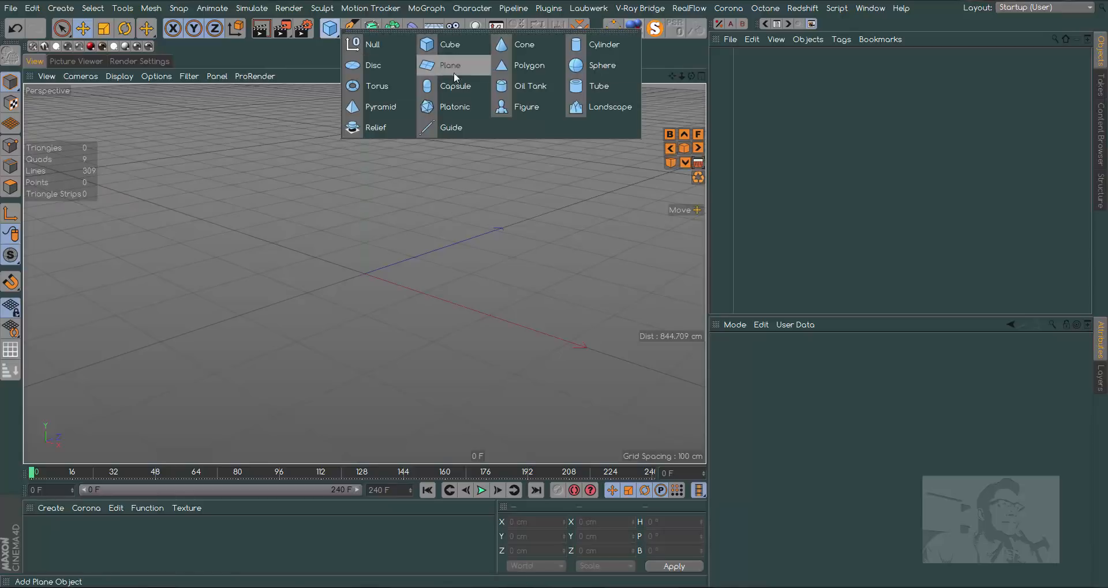
{"action": "left_click", "coordinate": [446, 49]}
{"action": "left_click_drag", "start_coordinate": [369, 199], "coordinate": [508, 233]}
{"action": "left_click_drag", "start_coordinate": [421, 293], "coordinate": [510, 368]}
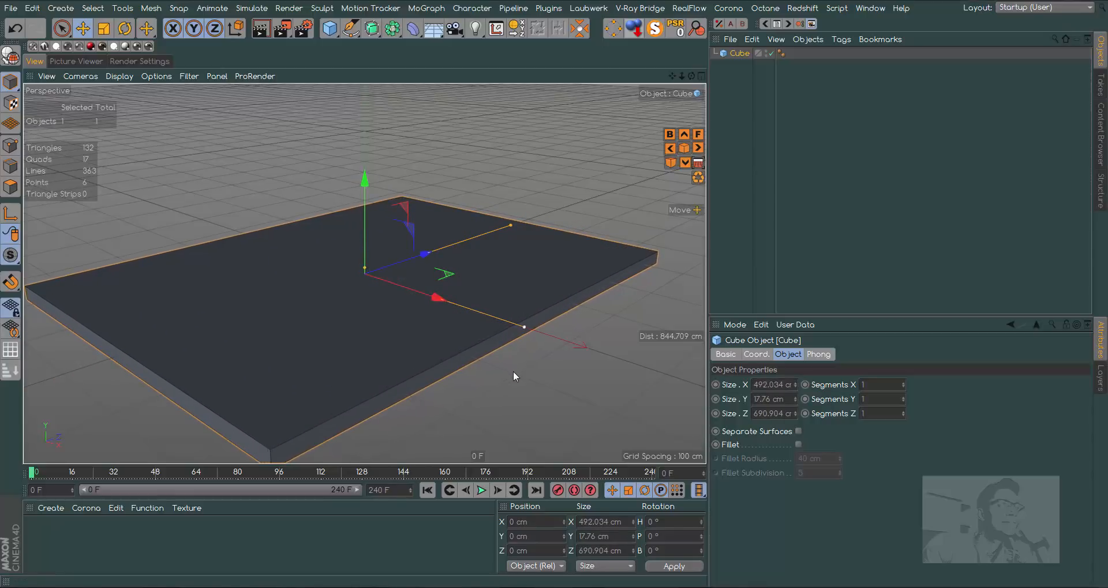
{"action": "left_click", "coordinate": [798, 444]}
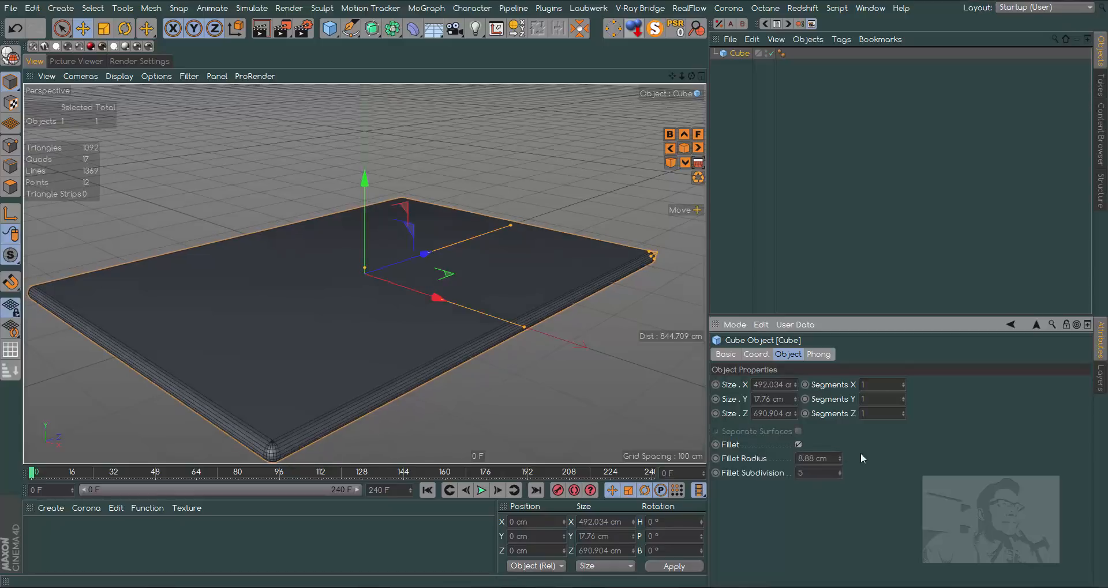
{"action": "left_click_drag", "start_coordinate": [840, 458], "coordinate": [839, 482]}
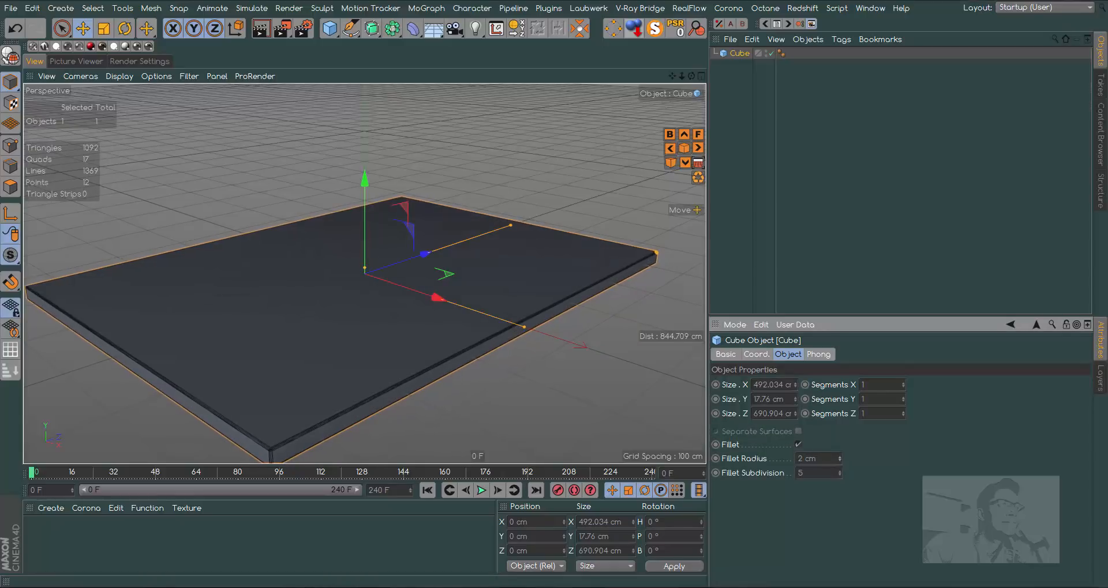
- Create a new material and remove its default specular layer from the reflectance channel
{"action": "double_click", "coordinate": [39, 540]}
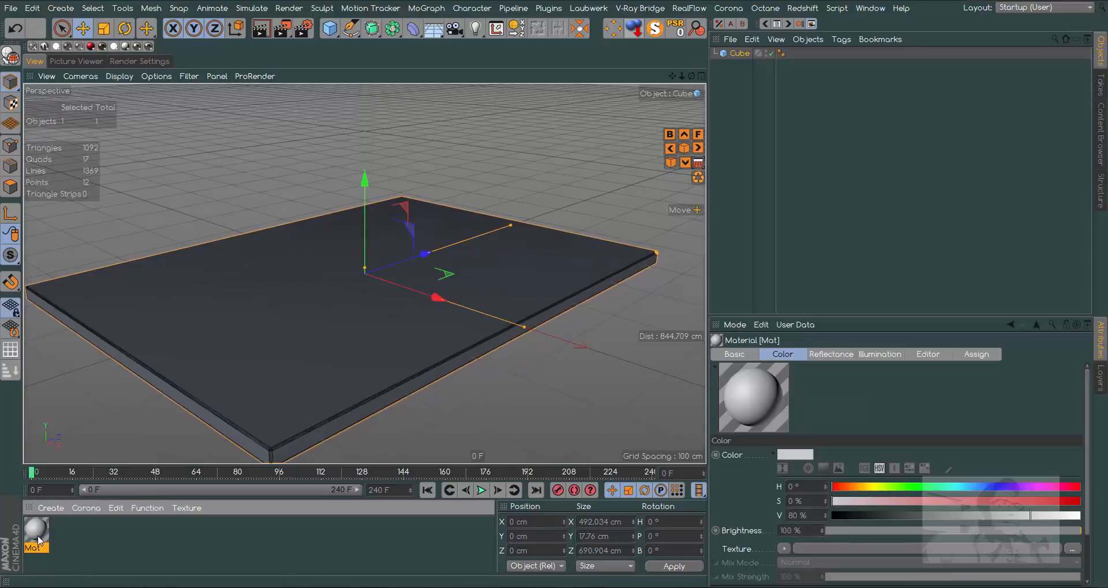
{"action": "double_click", "coordinate": [39, 535]}
{"action": "left_click_drag", "start_coordinate": [432, 69], "coordinate": [759, 52]}
{"action": "left_click", "coordinate": [522, 177]}
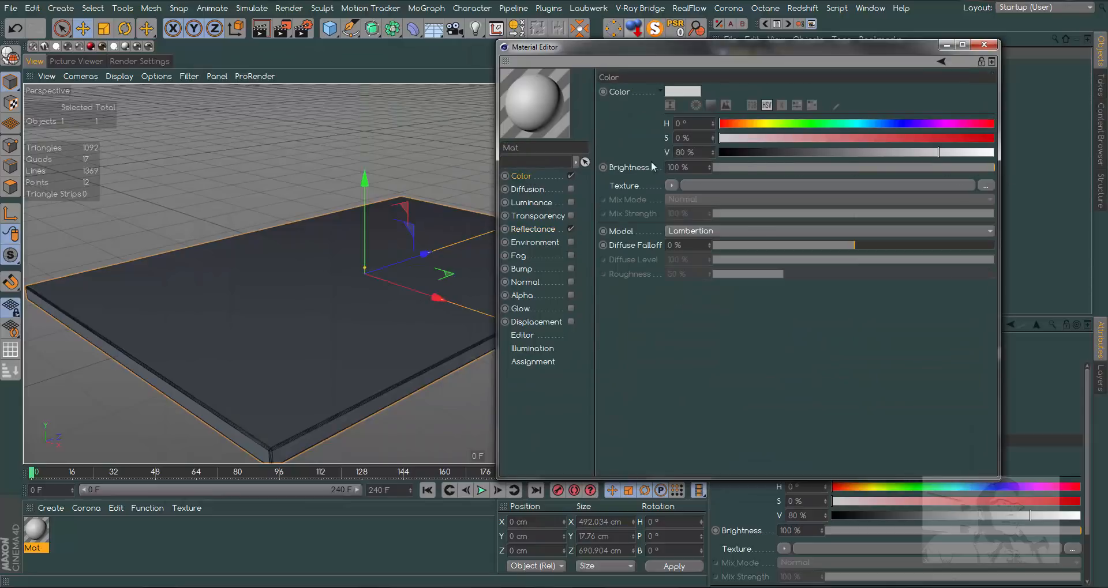
{"action": "left_click", "coordinate": [536, 230]}
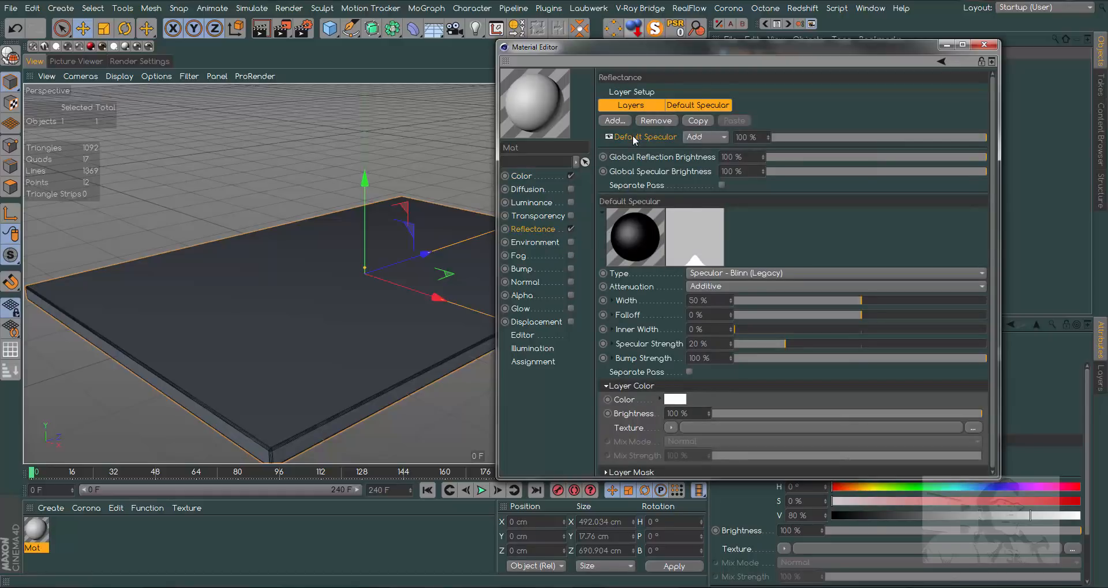
{"action": "key", "text": "Delete"}
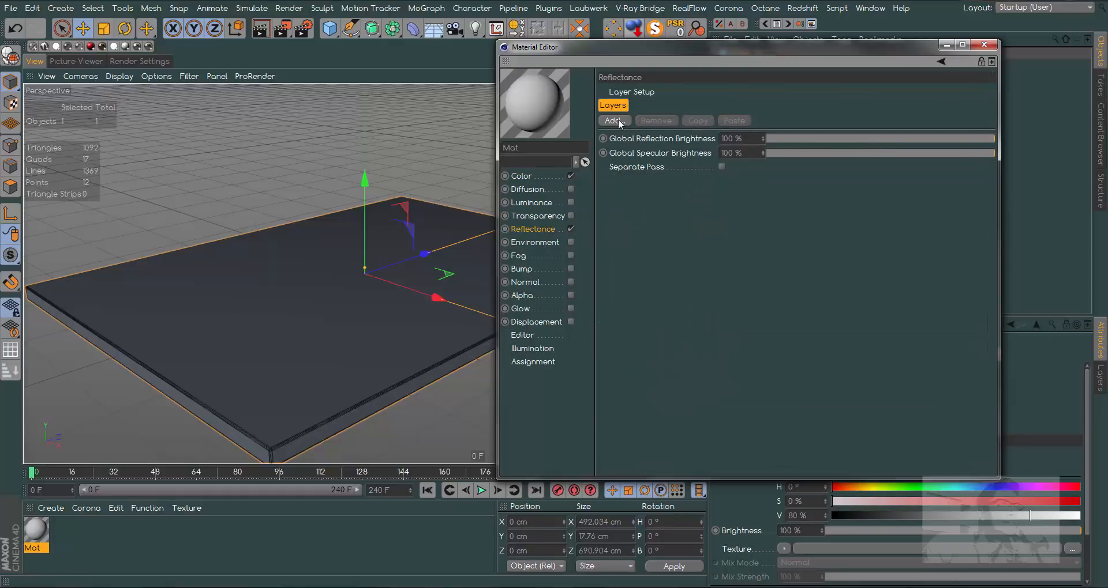
- Add a GGX reflectance layer to the material with 1% roughness
{"action": "left_click", "coordinate": [617, 121]}
{"action": "left_click", "coordinate": [657, 141]}
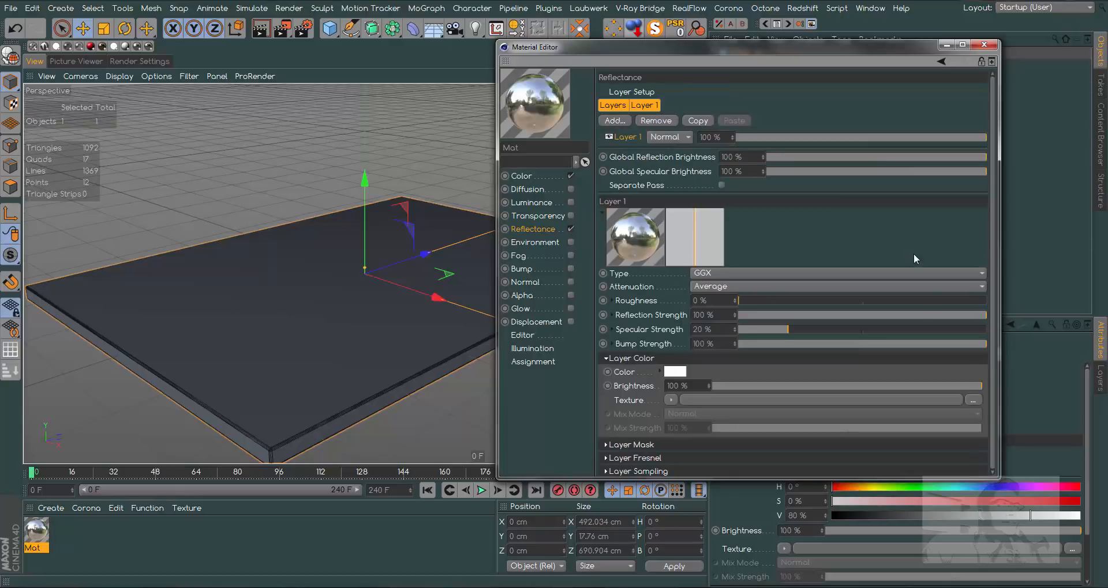
{"action": "left_click", "coordinate": [735, 300]}
- Set the reflectance layer's Fresnel to Dielectric with the Oil (Vegetable) preset
{"action": "left_click_drag", "start_coordinate": [990, 401], "coordinate": [989, 456]}
{"action": "left_click", "coordinate": [641, 458]}
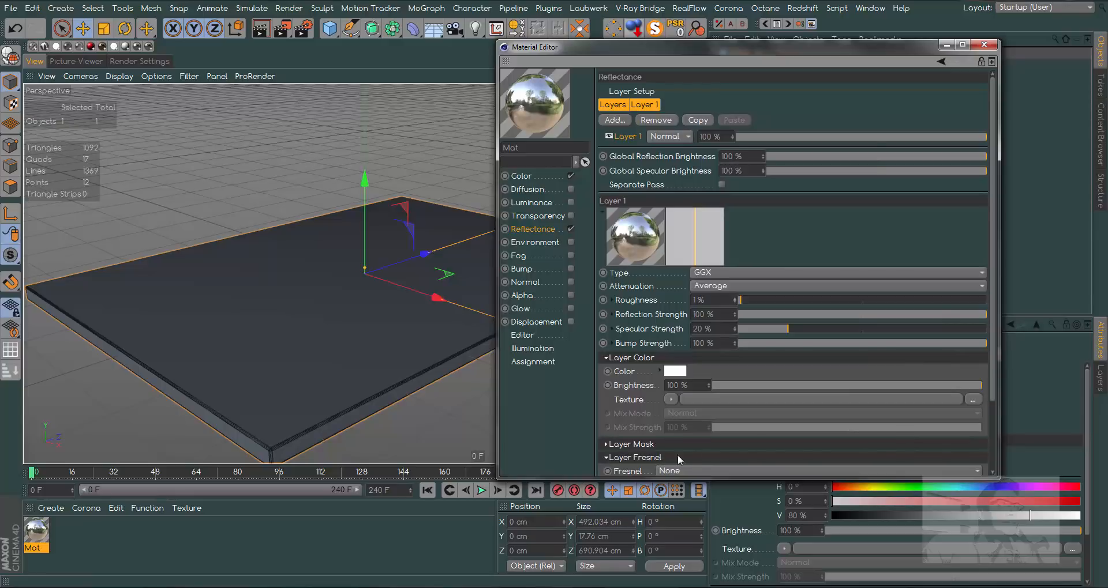
{"action": "left_click_drag", "start_coordinate": [996, 361], "coordinate": [700, 437]}
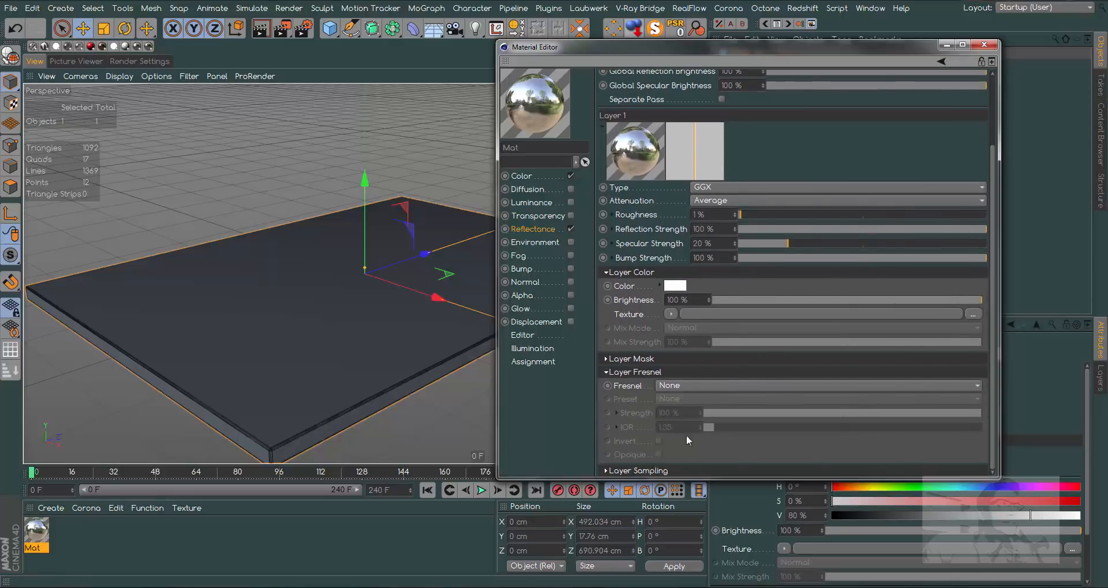
{"action": "left_click", "coordinate": [679, 385]}
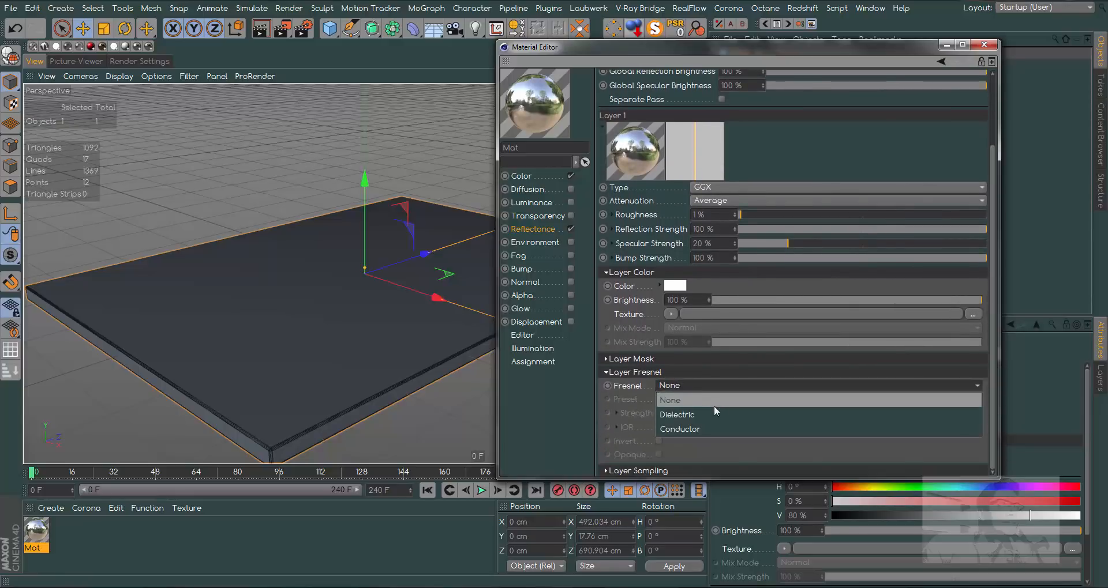
{"action": "left_click", "coordinate": [684, 414]}
{"action": "left_click", "coordinate": [675, 400]}
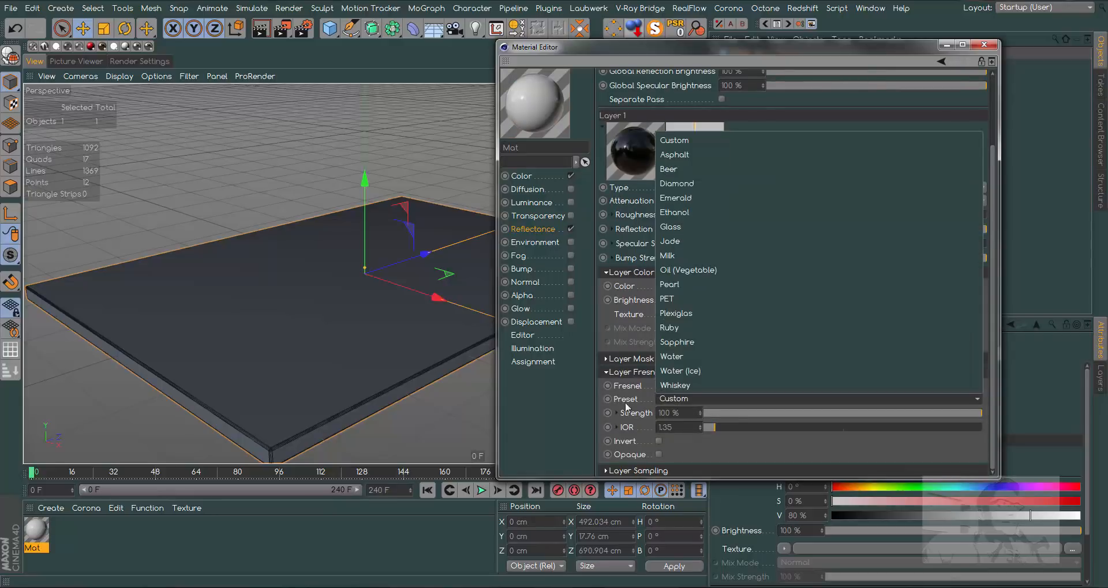
{"action": "left_click", "coordinate": [709, 271]}
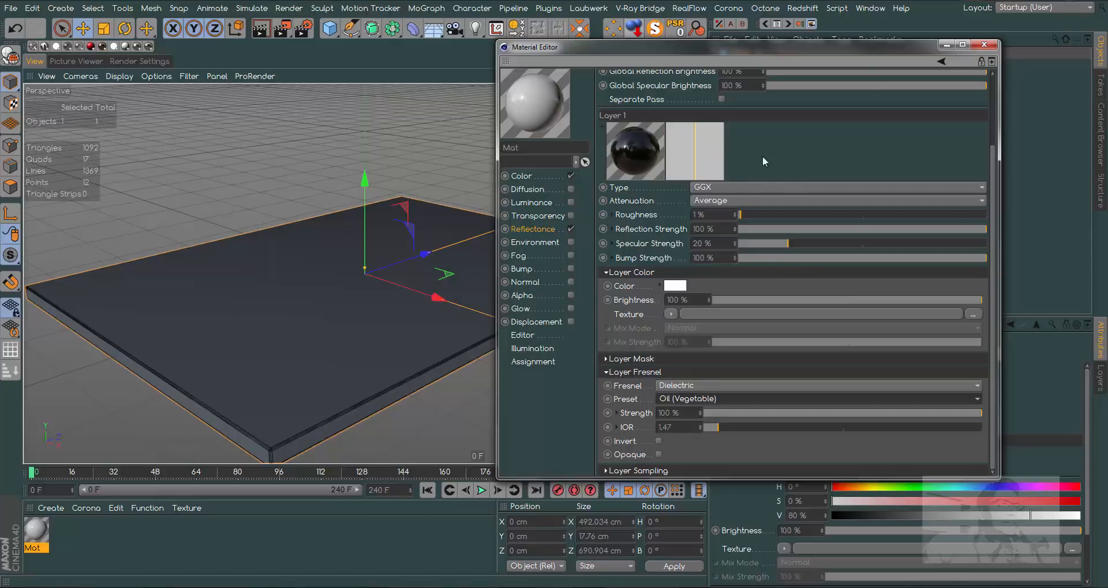
{"action": "scroll", "coordinate": [721, 214], "scroll_direction": "up", "scroll_amount": 3}
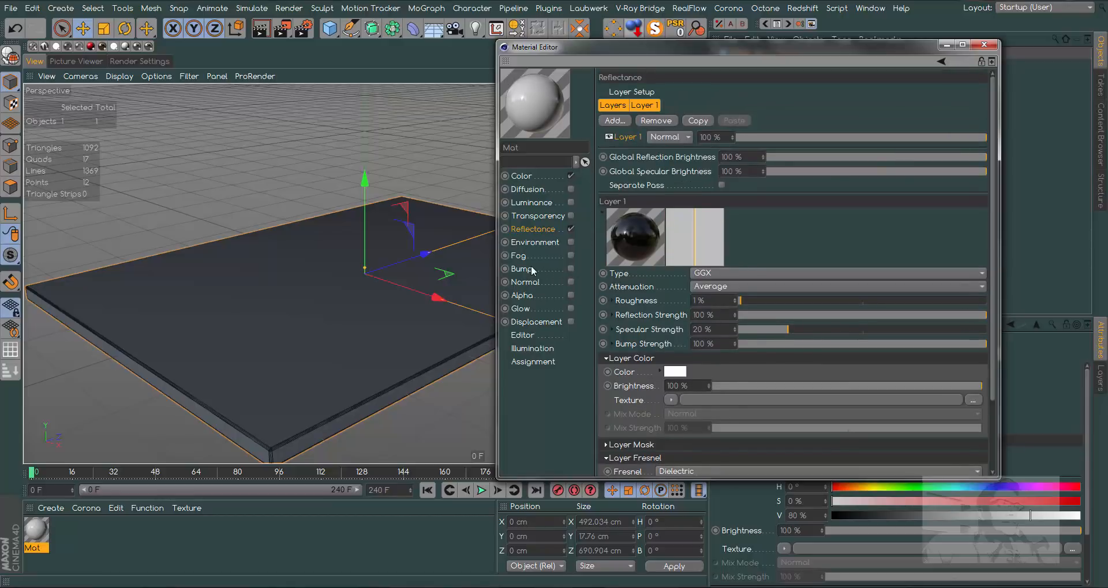
- Load a Noise shader as the material's bump texture and set its space to UV (2D)
{"action": "left_click", "coordinate": [523, 268]}
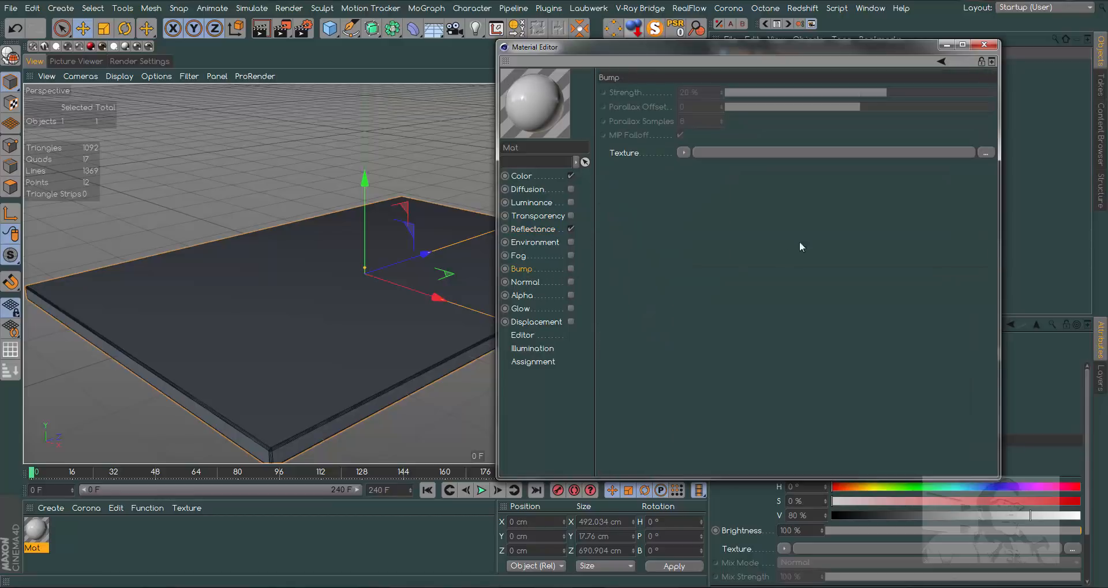
{"action": "left_click", "coordinate": [683, 154]}
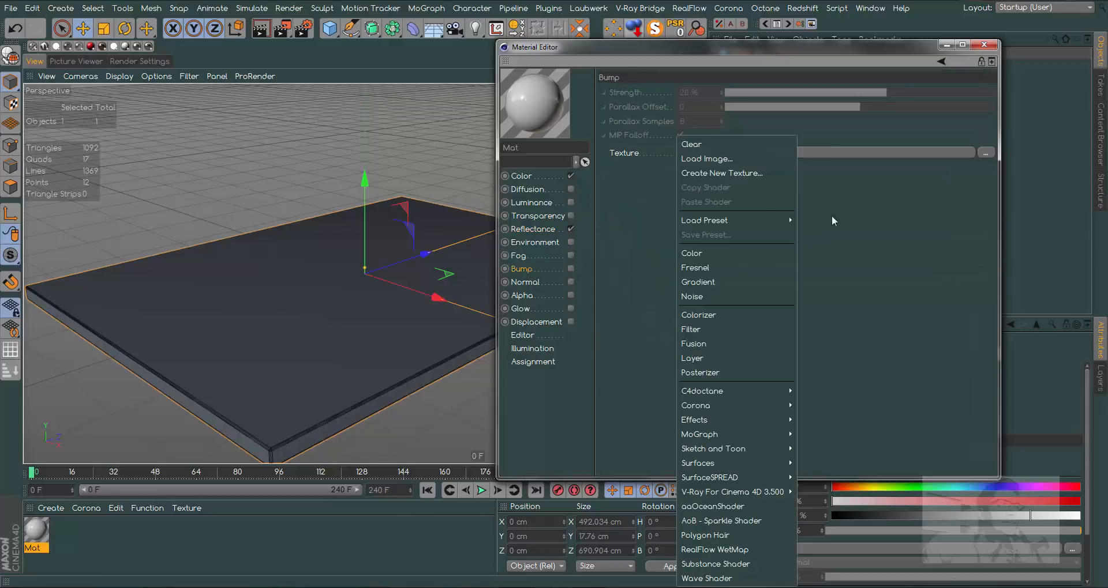
{"action": "left_click", "coordinate": [698, 297]}
{"action": "left_click", "coordinate": [699, 184]}
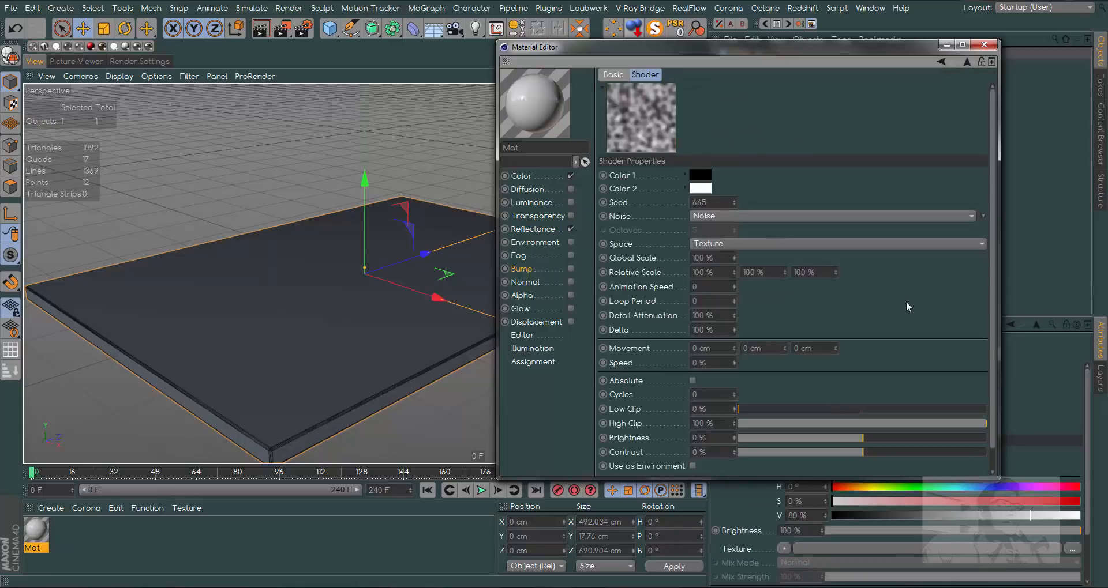
{"action": "left_click", "coordinate": [715, 244]}
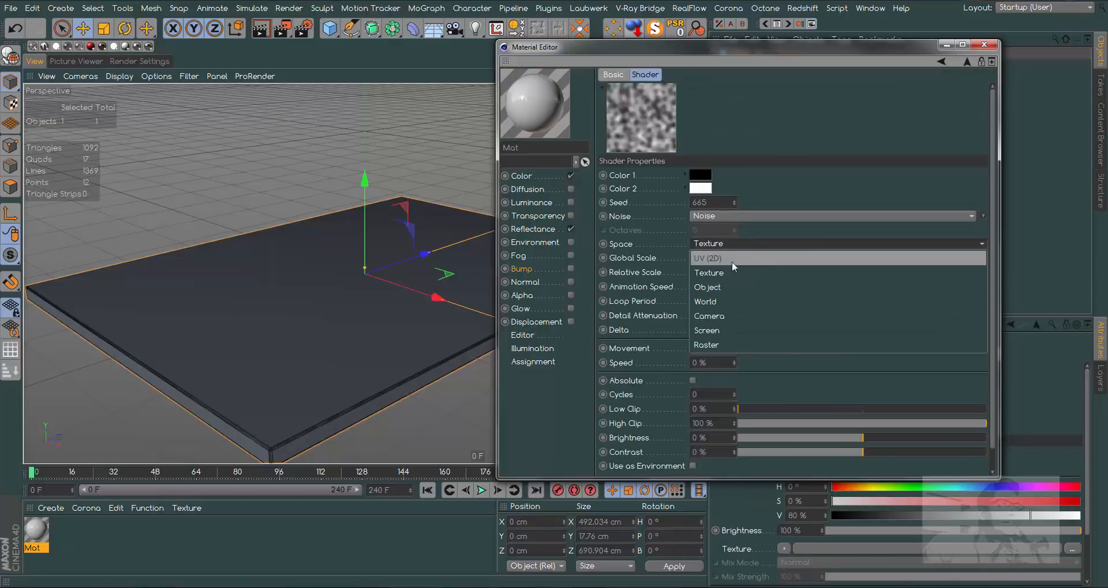
{"action": "left_click", "coordinate": [717, 259]}
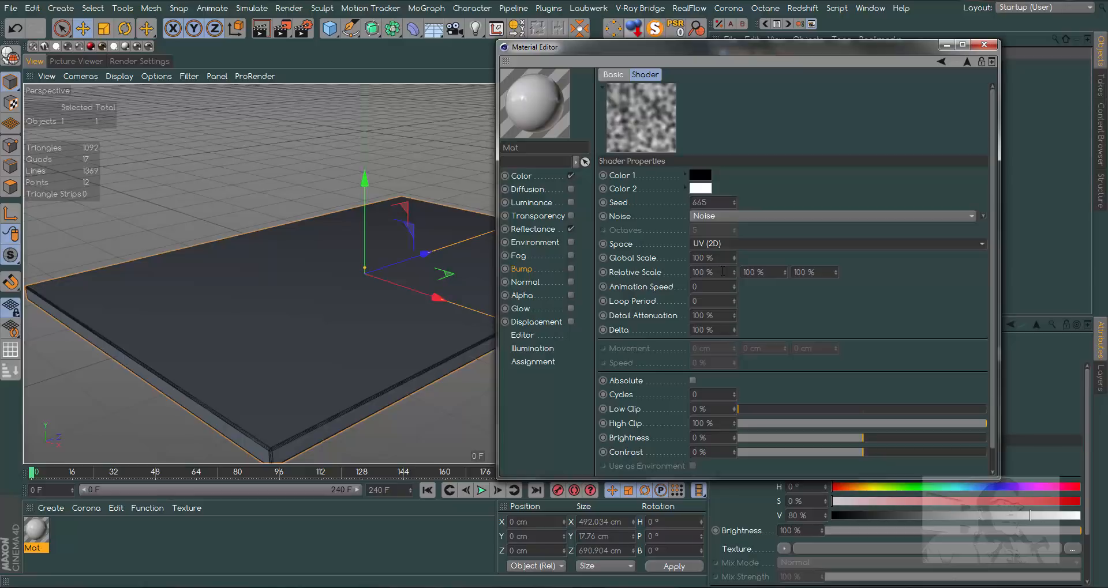
- Set the noise's first relative scale value to 5000% and its global scale to 1%
{"action": "left_click", "coordinate": [722, 271]}
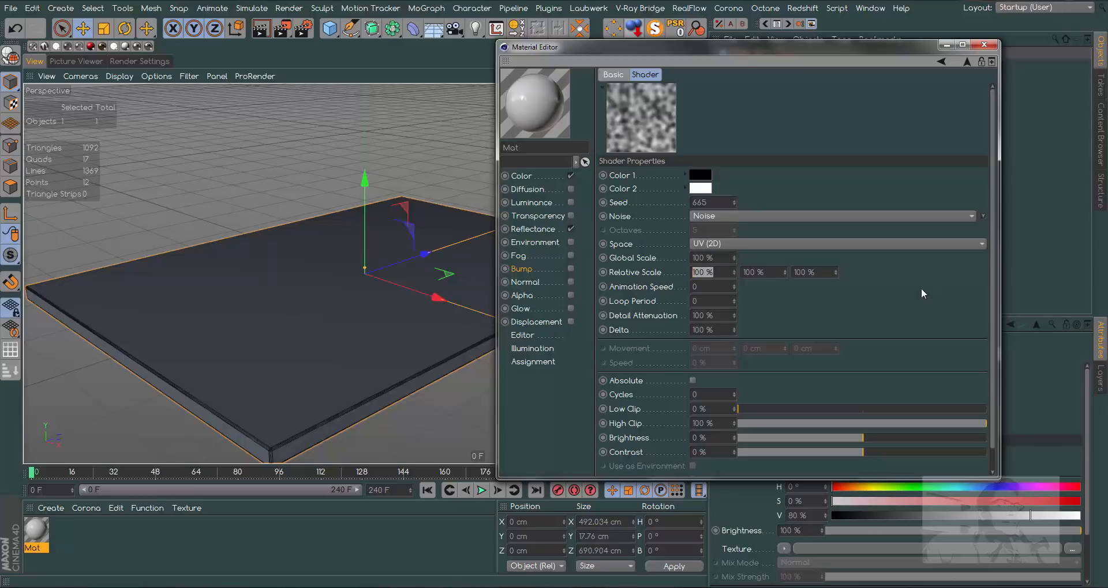
{"action": "key", "text": "BackSpace"}
{"action": "key", "text": "Return"}
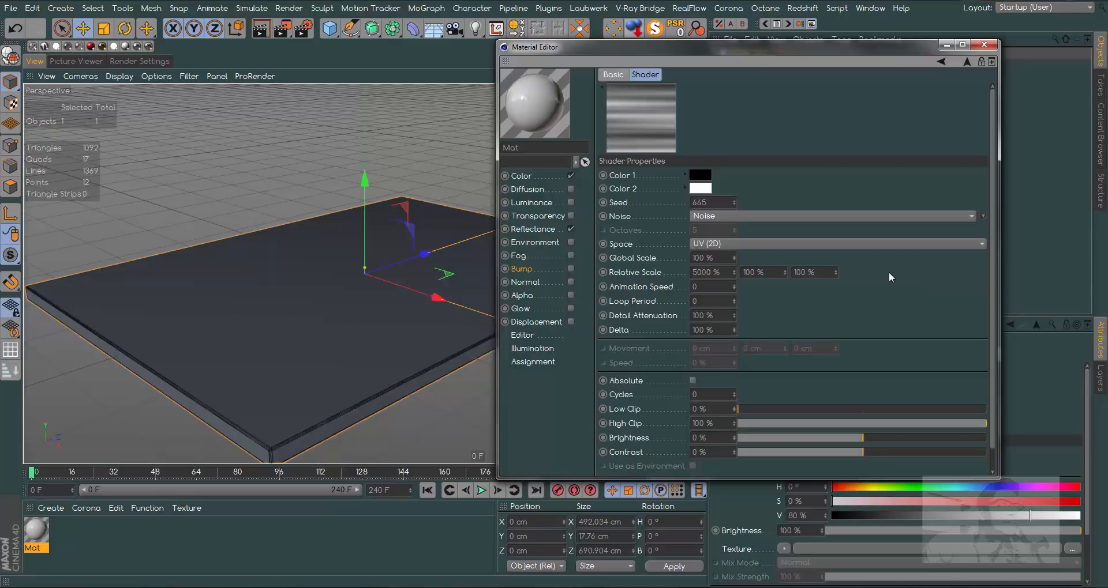
{"action": "left_click", "coordinate": [725, 259]}
{"action": "type", "text": "1"}
{"action": "key", "text": "Return"}
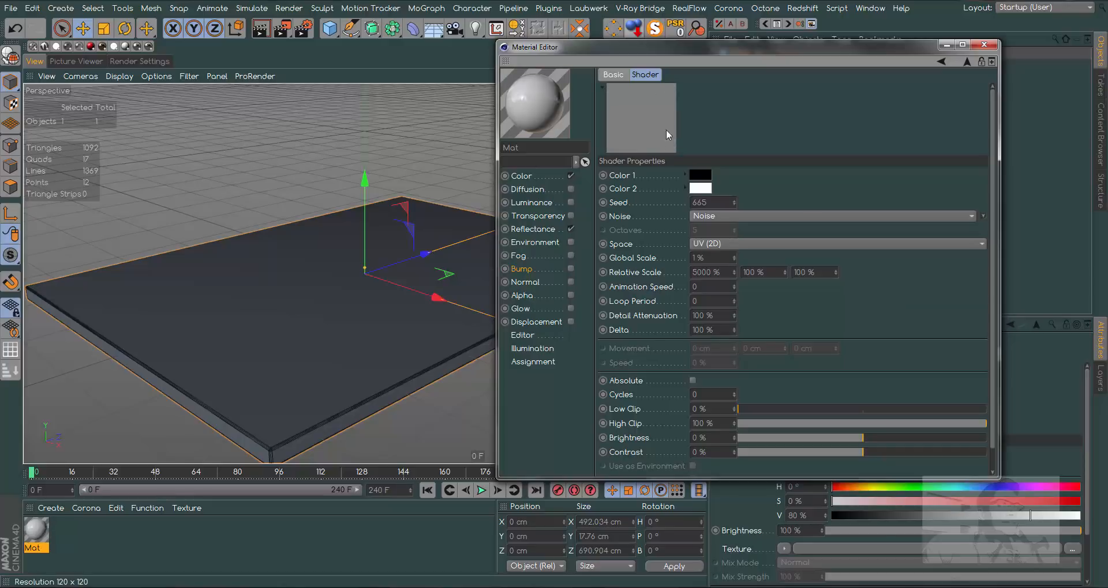
- Enable the material's bump channel and set its strength to 1%
{"action": "left_click", "coordinate": [570, 269]}
{"action": "double_click", "coordinate": [715, 92]}
{"action": "type", "text": "1"}
{"action": "key", "text": "Return"}
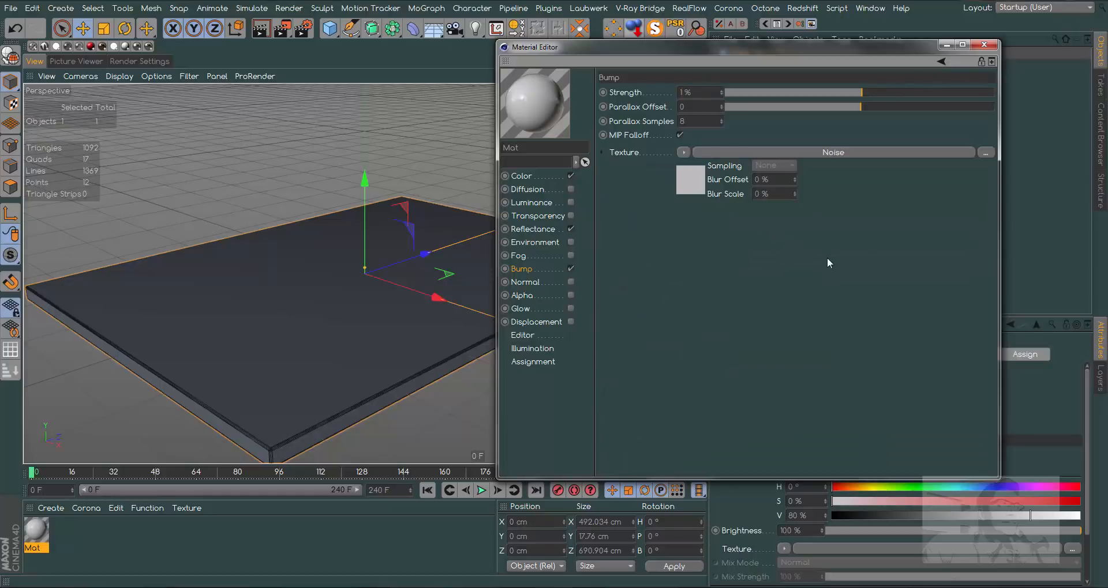
- Apply the material to the cube slab and close the material editor
{"action": "left_click_drag", "start_coordinate": [39, 525], "coordinate": [231, 369]}
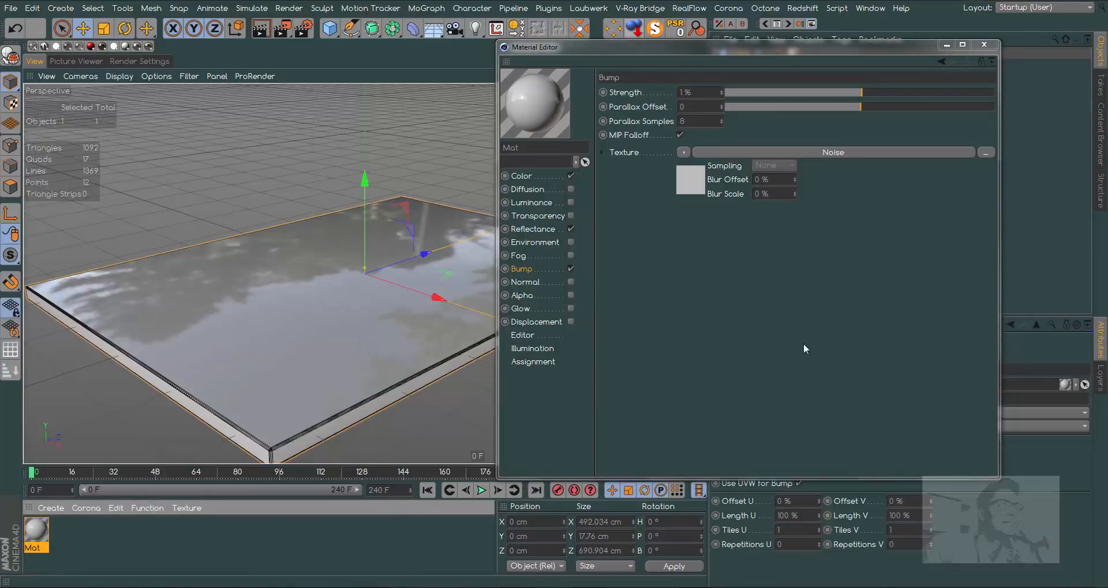
{"action": "left_click", "coordinate": [983, 45]}
{"action": "left_click", "coordinate": [634, 304]}
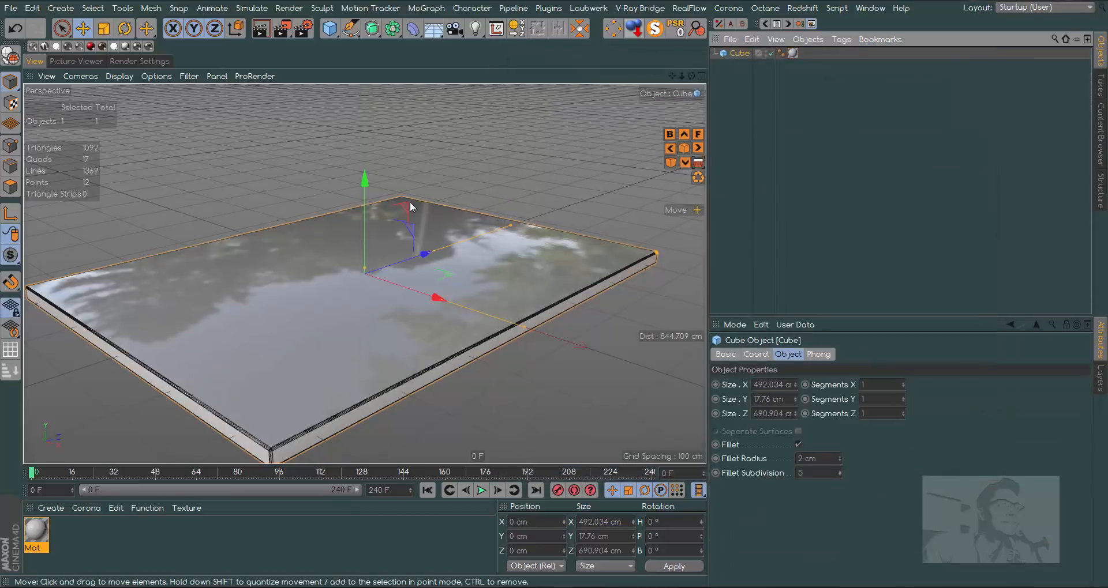
- Rotate the slab to a 90° heading and resize it to about 907 cm in X and 593 cm in Z
{"action": "left_click_drag", "start_coordinate": [511, 224], "coordinate": [441, 248]}
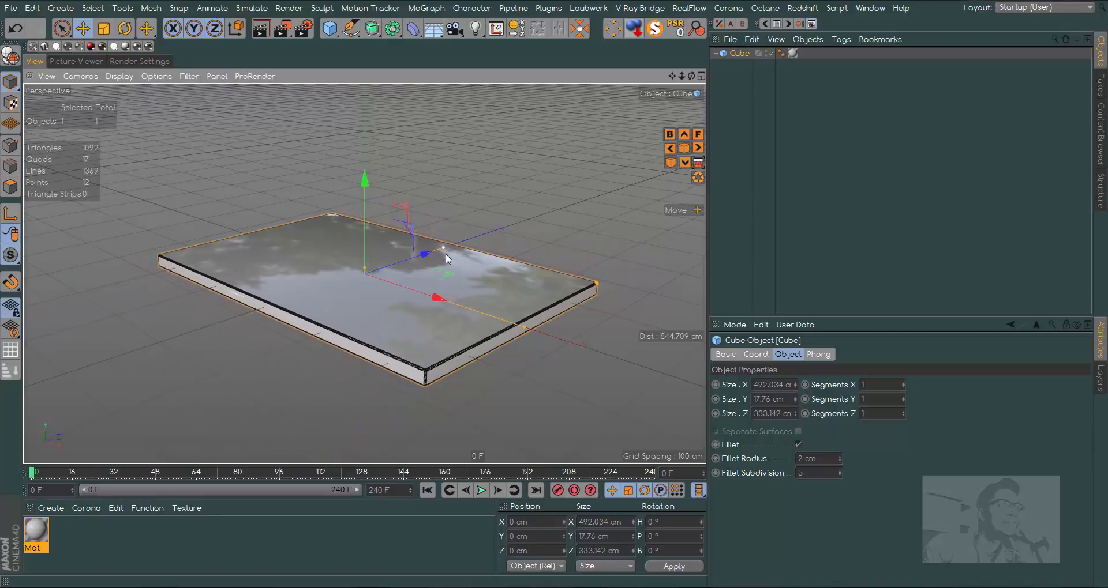
{"action": "left_click", "coordinate": [124, 28]}
{"action": "left_click_drag", "start_coordinate": [375, 300], "coordinate": [546, 270]}
{"action": "left_click_drag", "start_coordinate": [287, 242], "coordinate": [237, 228]}
{"action": "left_click_drag", "start_coordinate": [475, 238], "coordinate": [549, 216]}
- Render a close, low-angle preview of the slab's surface in the viewport
{"action": "scroll", "coordinate": [364, 274], "scroll_direction": "up", "scroll_amount": 5}
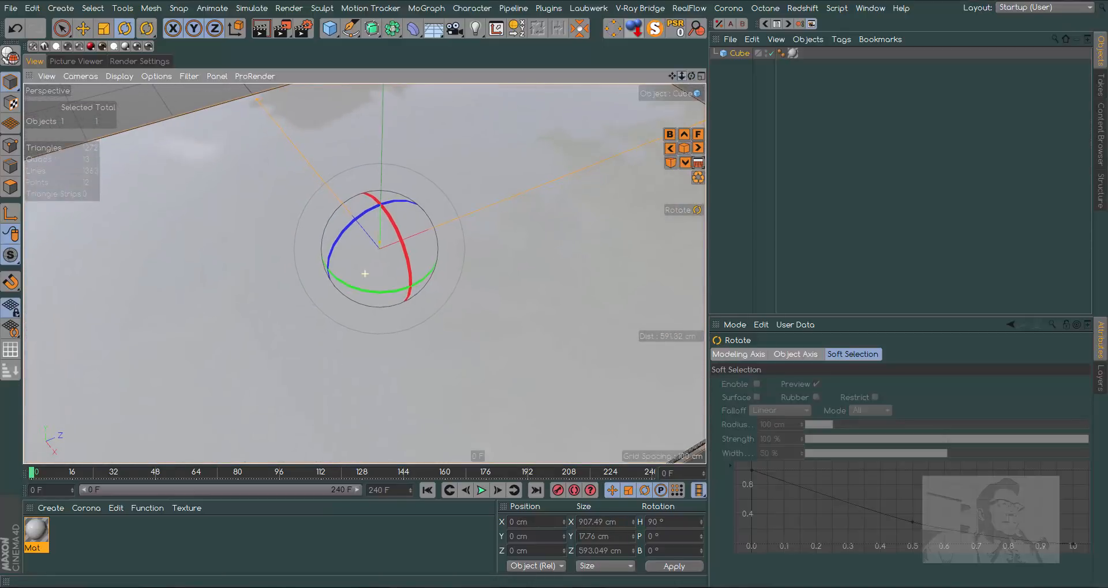
{"action": "left_click_drag", "start_coordinate": [365, 273], "coordinate": [364, 245], "text": "alt"}
{"action": "left_click", "coordinate": [260, 28]}
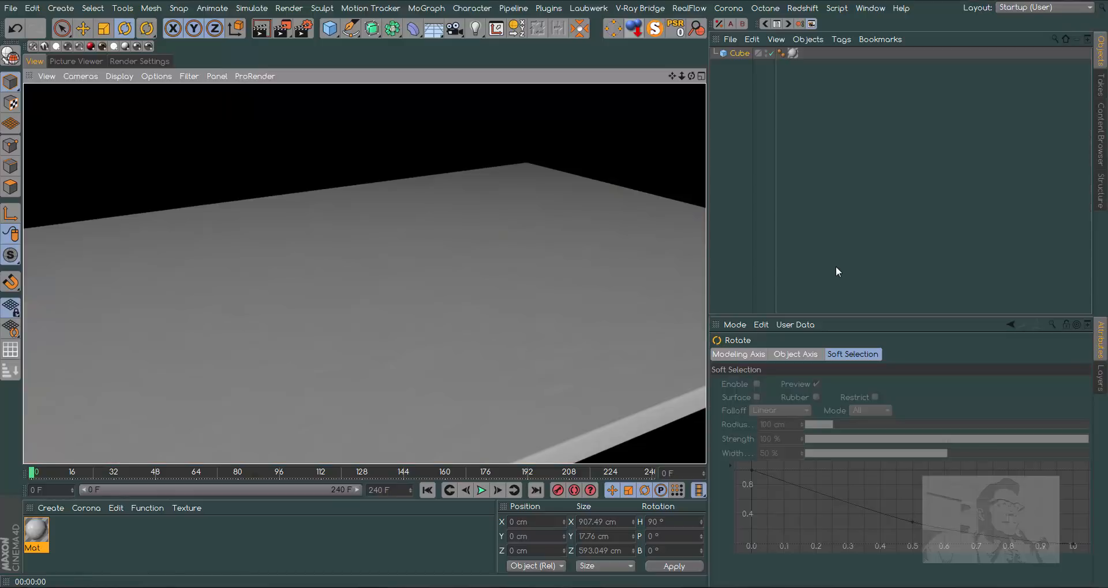
- Add a plane primitive to the scene and activate the Move tool
{"action": "left_click_drag", "start_coordinate": [672, 76], "coordinate": [784, 50]}
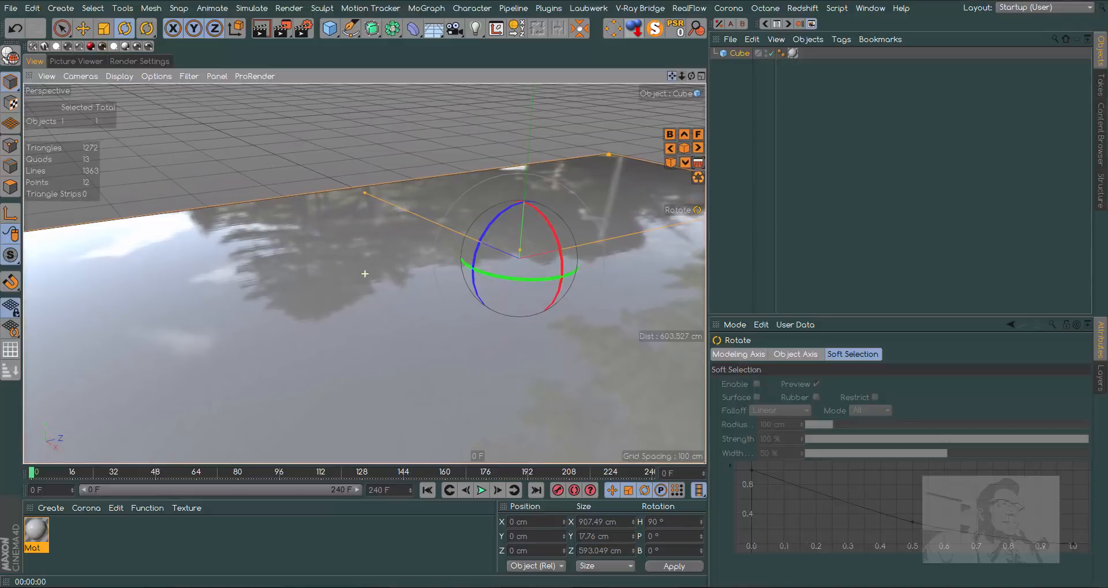
{"action": "left_click", "coordinate": [431, 35]}
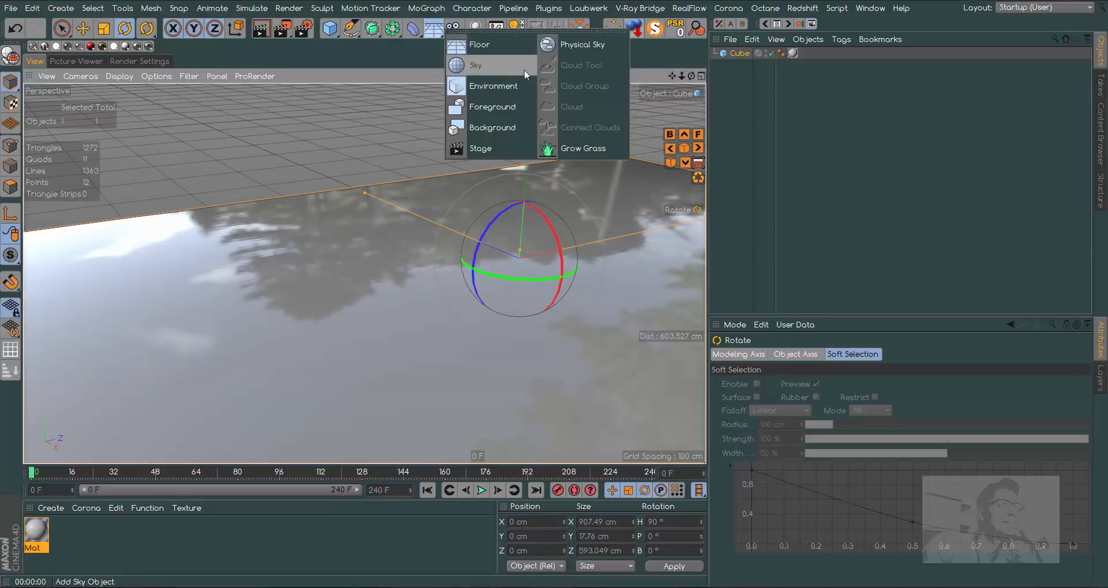
{"action": "left_click", "coordinate": [329, 27]}
{"action": "left_click", "coordinate": [442, 66]}
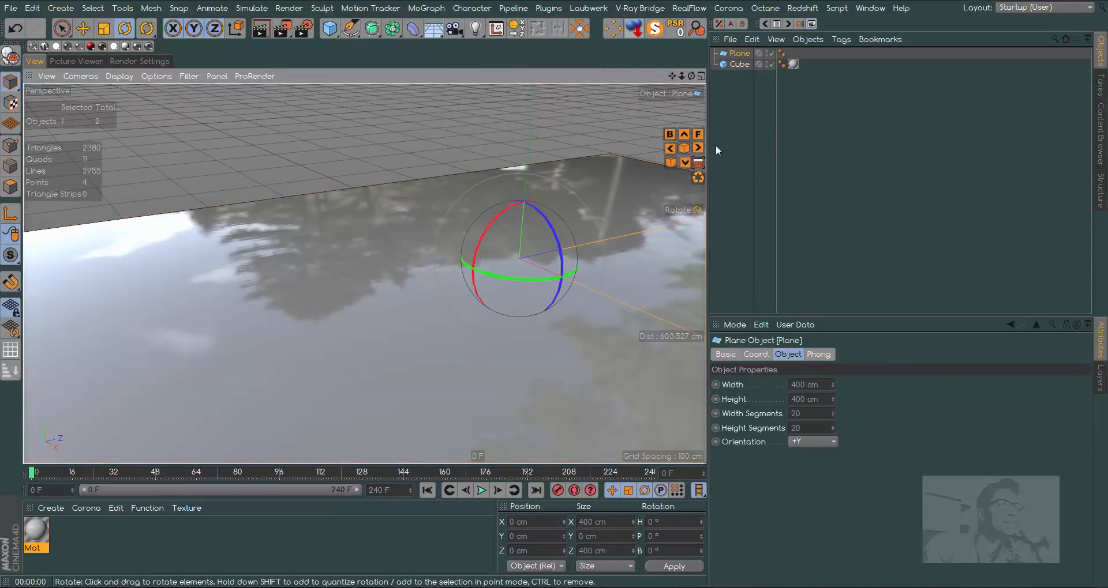
{"action": "key", "text": "e"}
- Add a standard camera at the current view of the slab
{"action": "left_click", "coordinate": [433, 27]}
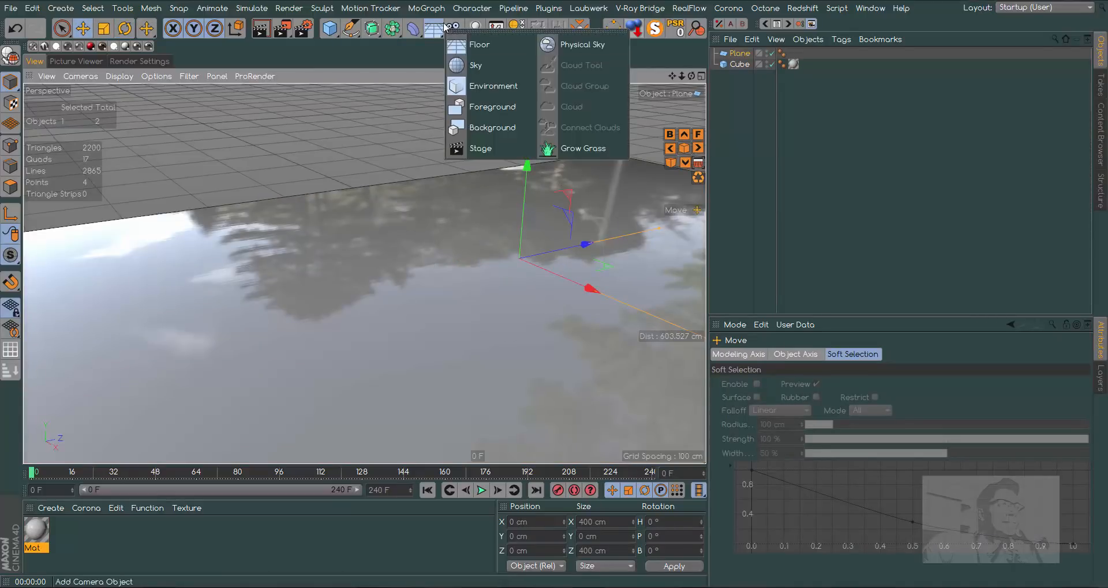
{"action": "left_click", "coordinate": [455, 30]}
{"action": "left_click", "coordinate": [508, 40]}
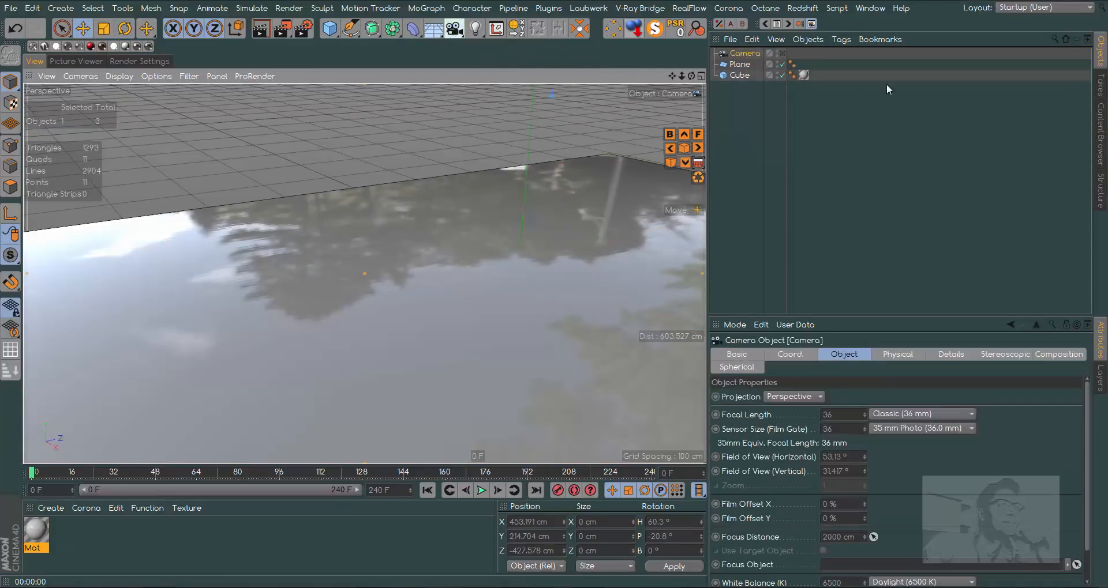
- Add a Protection tag to the camera to lock its position and rotation
{"action": "right_click", "coordinate": [750, 54]}
{"action": "mouse_move", "coordinate": [907, 8]}
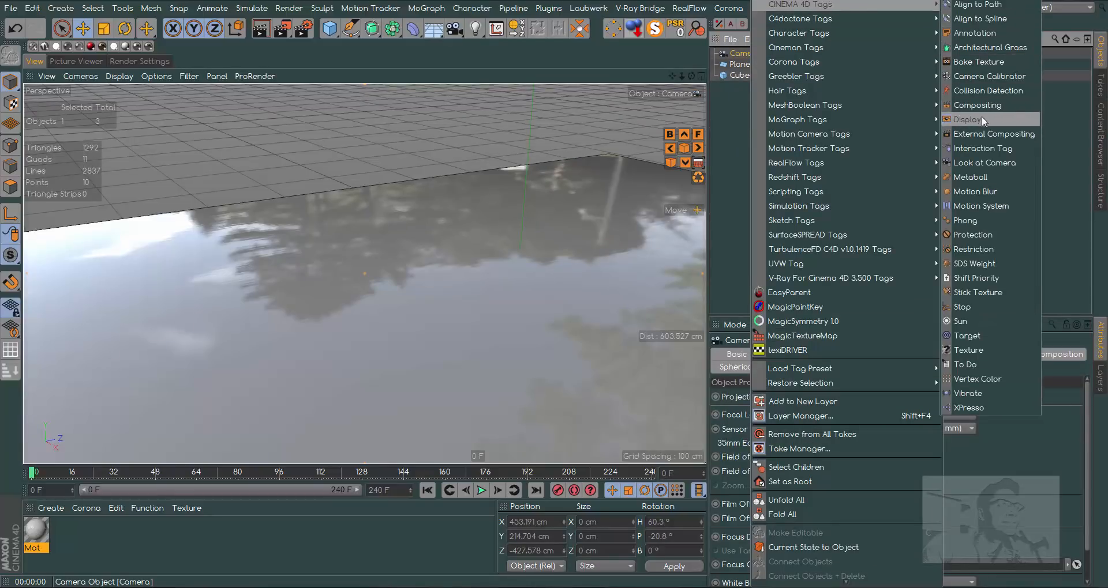
{"action": "left_click", "coordinate": [980, 233]}
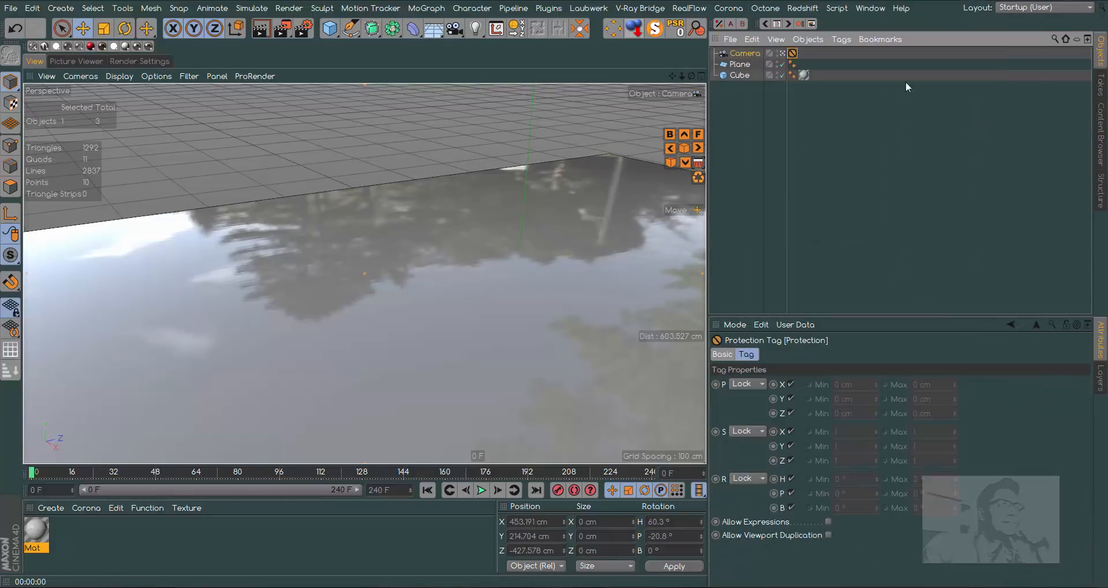
{"action": "left_click", "coordinate": [864, 153]}
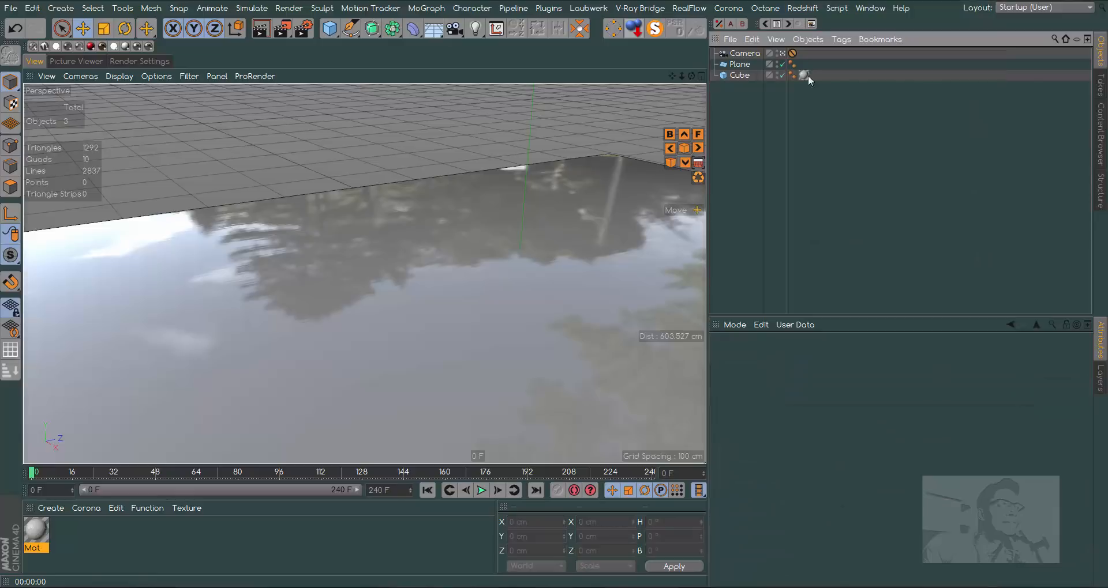
- Leave the camera view and move the plane below and beyond the slab, to about X -1033 cm and Y -275 cm
{"action": "left_click", "coordinate": [783, 54]}
{"action": "mouse_move", "coordinate": [681, 77]}
{"action": "left_mouse_down"}
{"action": "mouse_move", "coordinate": [640, 76]}
{"action": "mouse_move", "coordinate": [660, 77]}
{"action": "left_mouse_up"}
{"action": "left_click", "coordinate": [738, 66]}
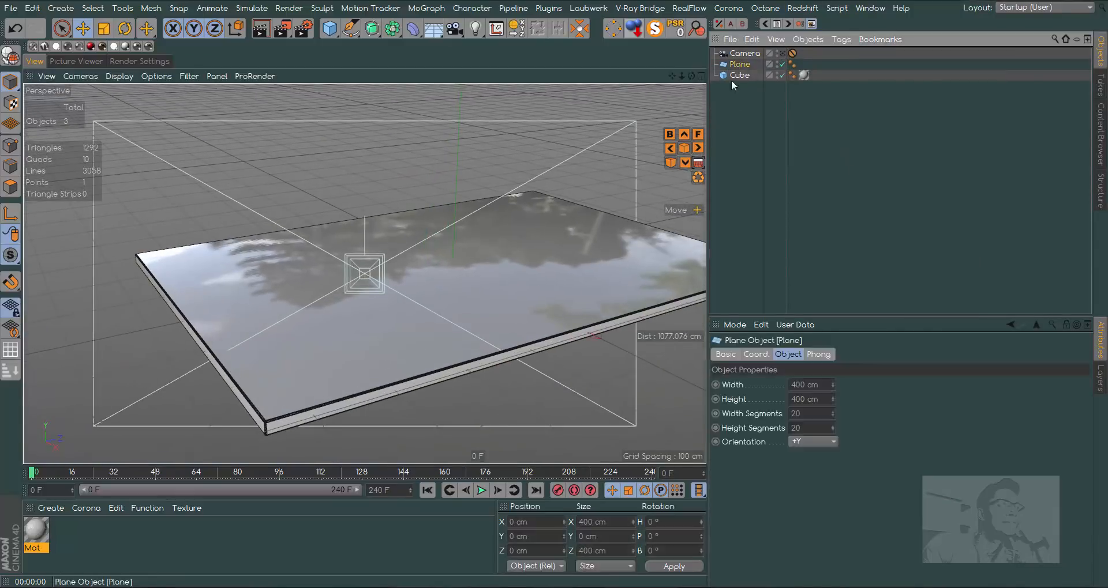
{"action": "left_click_drag", "start_coordinate": [687, 75], "coordinate": [610, 136]}
{"action": "left_click_drag", "start_coordinate": [453, 185], "coordinate": [458, 351]}
{"action": "left_click_drag", "start_coordinate": [683, 76], "coordinate": [613, 82]}
{"action": "left_click_drag", "start_coordinate": [695, 77], "coordinate": [596, 321]}
{"action": "left_click_drag", "start_coordinate": [485, 383], "coordinate": [283, 323]}
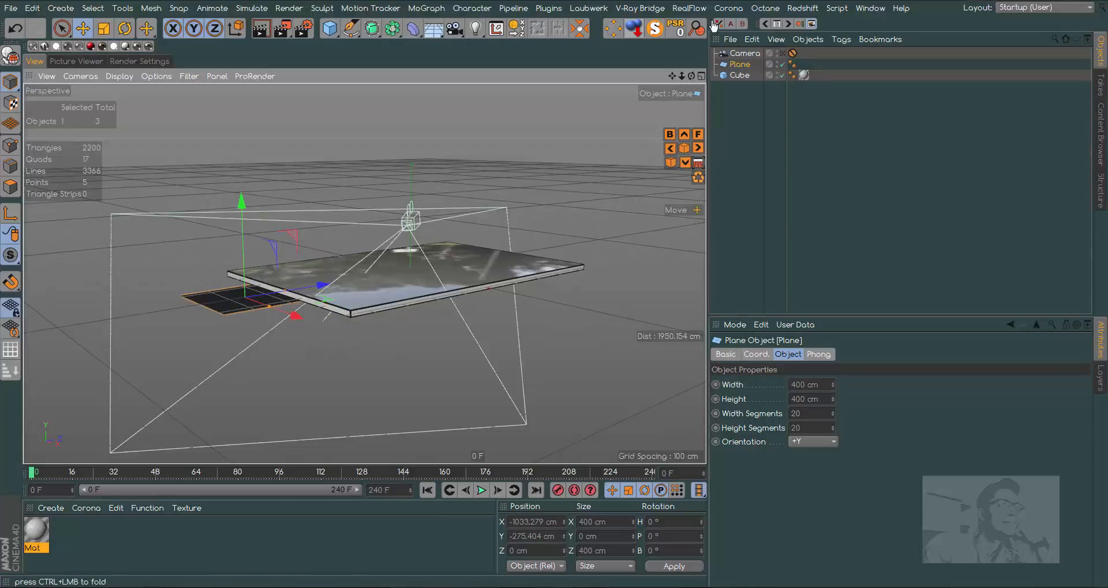
- Return to the camera view, scale the plane to about 2747 cm square and shift it to about X -1758 cm, Z 1239 cm
{"action": "left_click", "coordinate": [781, 54]}
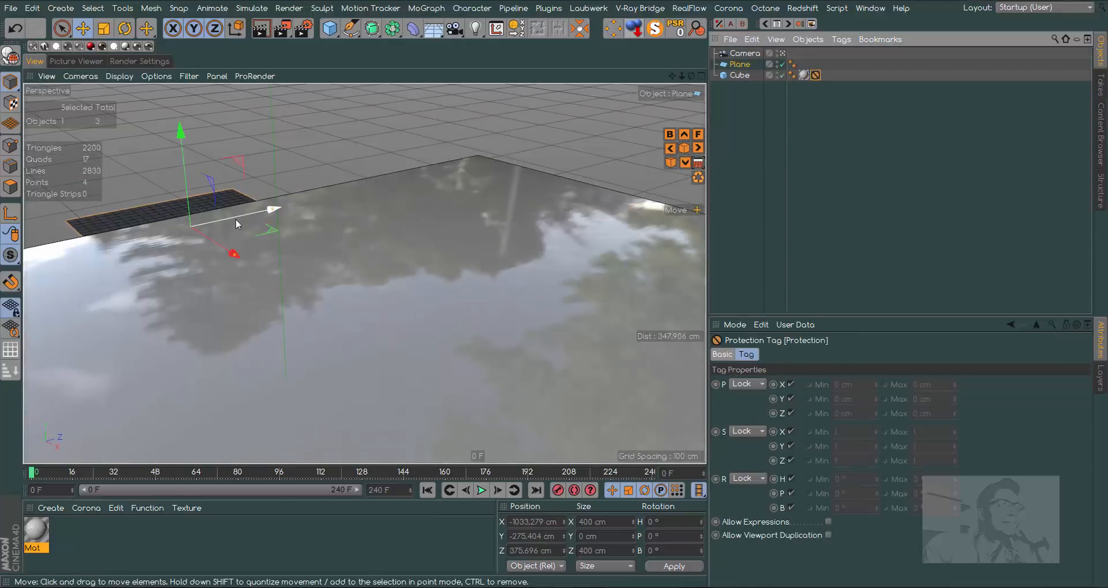
{"action": "left_click_drag", "start_coordinate": [234, 218], "coordinate": [457, 176]}
{"action": "left_click", "coordinate": [104, 29]}
{"action": "left_click", "coordinate": [83, 29]}
{"action": "left_click_drag", "start_coordinate": [412, 215], "coordinate": [486, 156]}
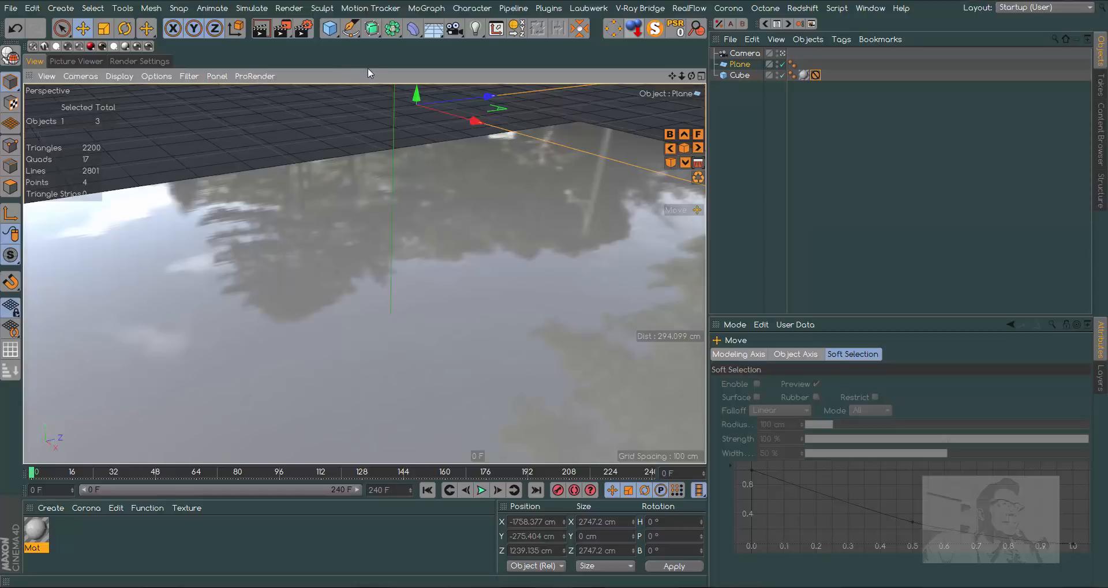
- Add a second plane and raise it above the slab to about Y 21.75 cm
{"action": "left_click", "coordinate": [330, 27]}
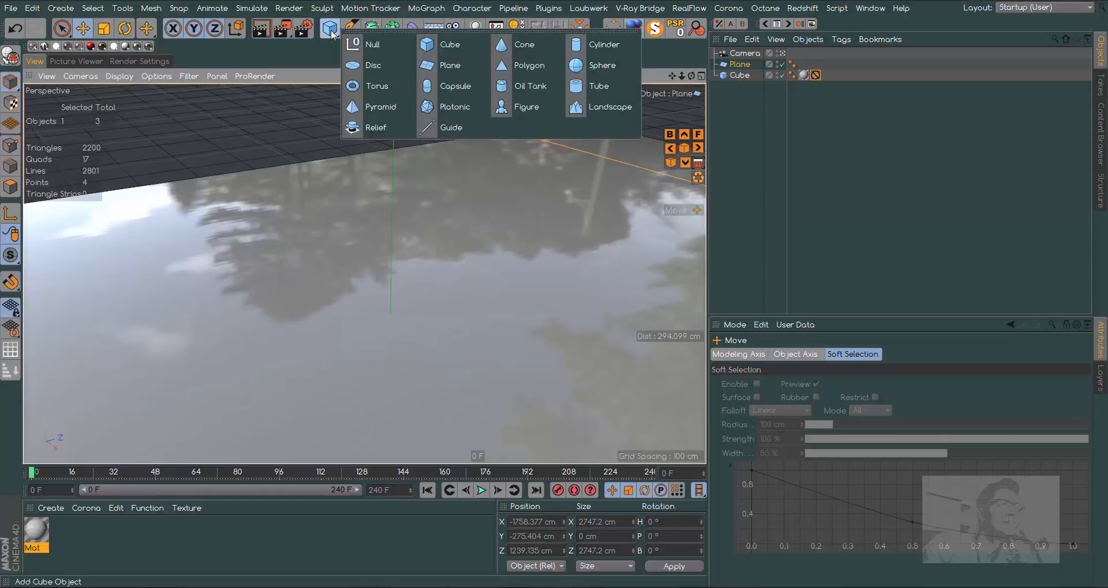
{"action": "left_click", "coordinate": [465, 71]}
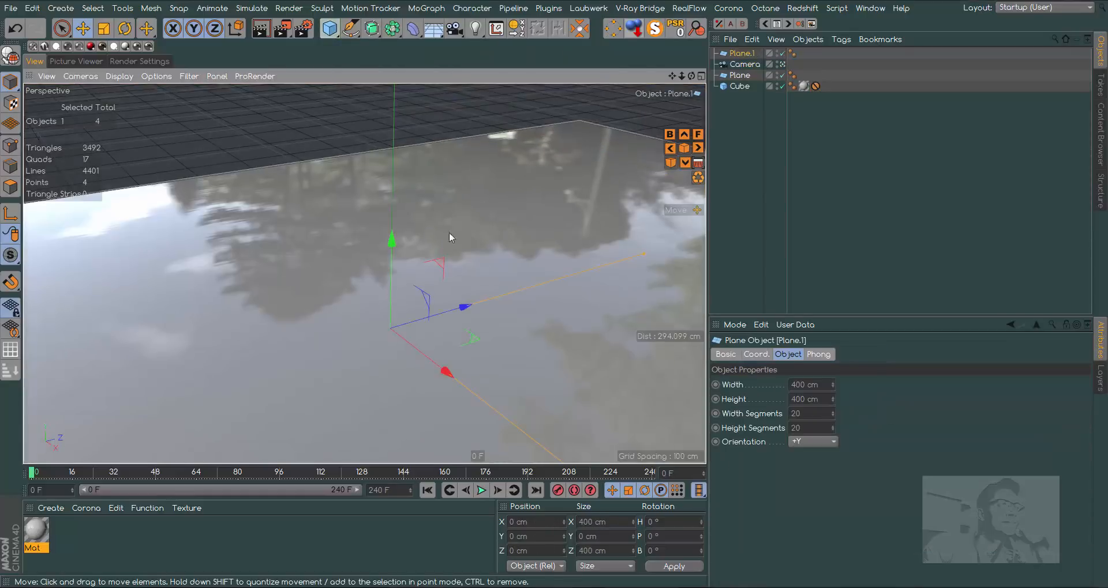
{"action": "left_click_drag", "start_coordinate": [398, 243], "coordinate": [406, 202]}
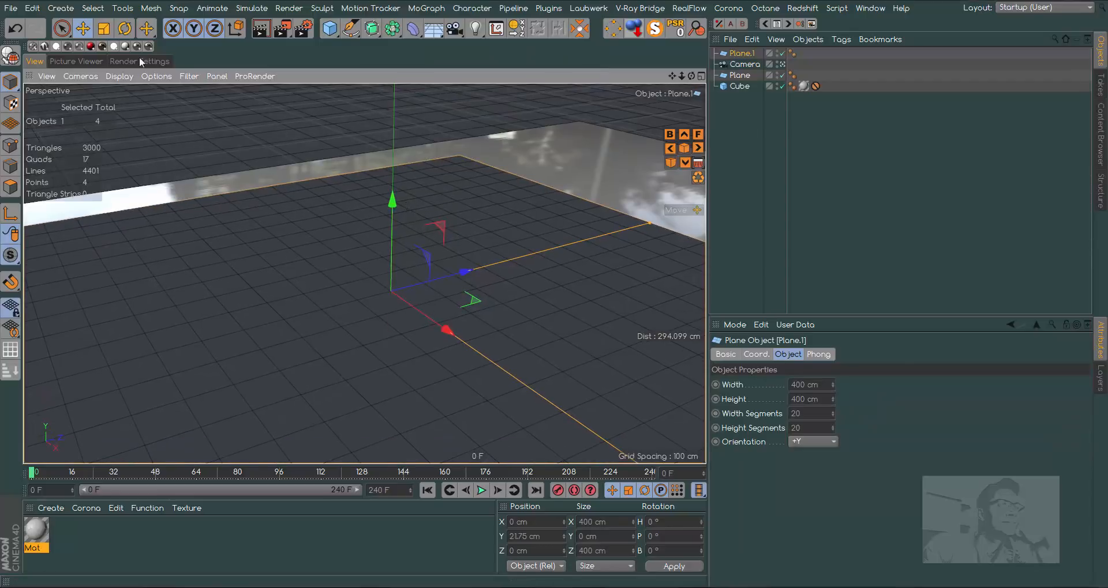
- Scale the new plane to business card proportions, about 101 cm in X and 160 cm in Z
{"action": "left_click", "coordinate": [104, 29]}
{"action": "left_click_drag", "start_coordinate": [512, 199], "coordinate": [202, 225]}
{"action": "left_click_drag", "start_coordinate": [490, 362], "coordinate": [458, 340]}
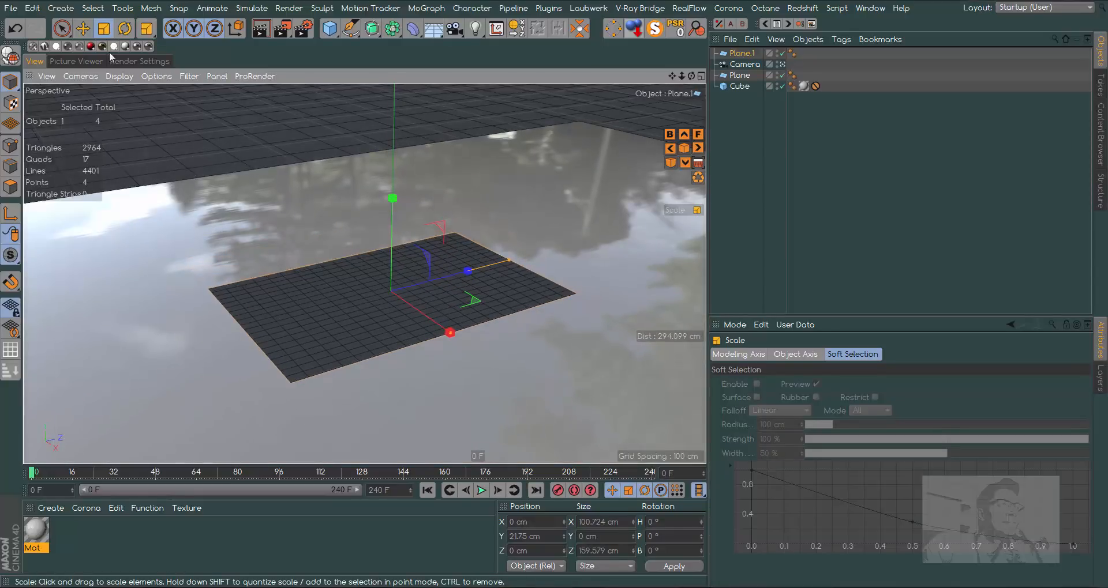
{"action": "left_click", "coordinate": [82, 29]}
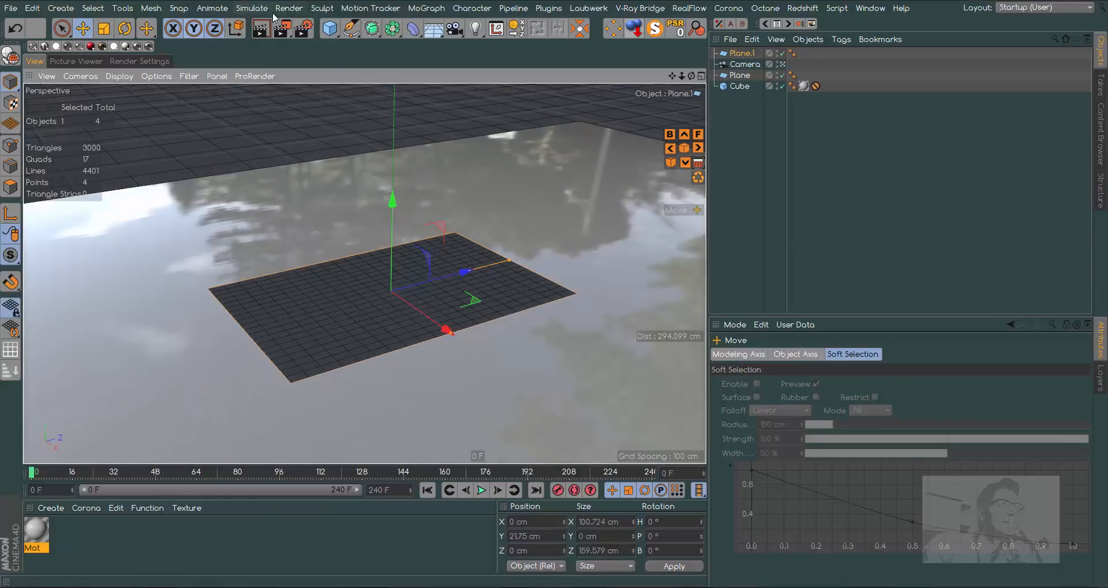
- Add a Cloth Surface object and make the card plane its child
{"action": "left_click", "coordinate": [243, 9]}
{"action": "mouse_move", "coordinate": [265, 28]}
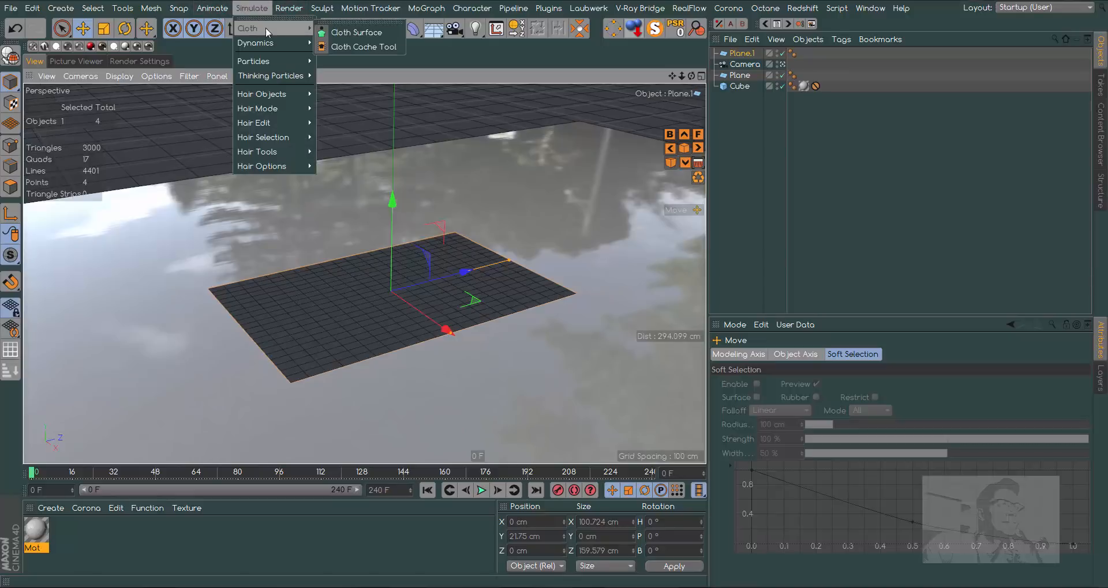
{"action": "left_click", "coordinate": [343, 28]}
{"action": "left_click_drag", "start_coordinate": [749, 65], "coordinate": [748, 50]}
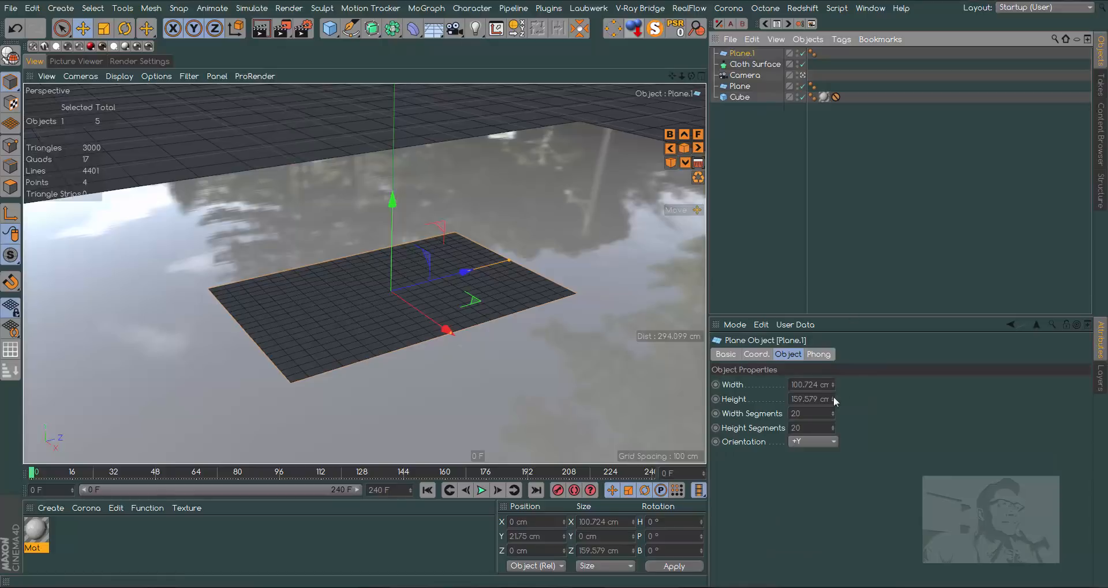
{"action": "left_click_drag", "start_coordinate": [745, 55], "coordinate": [758, 67]}
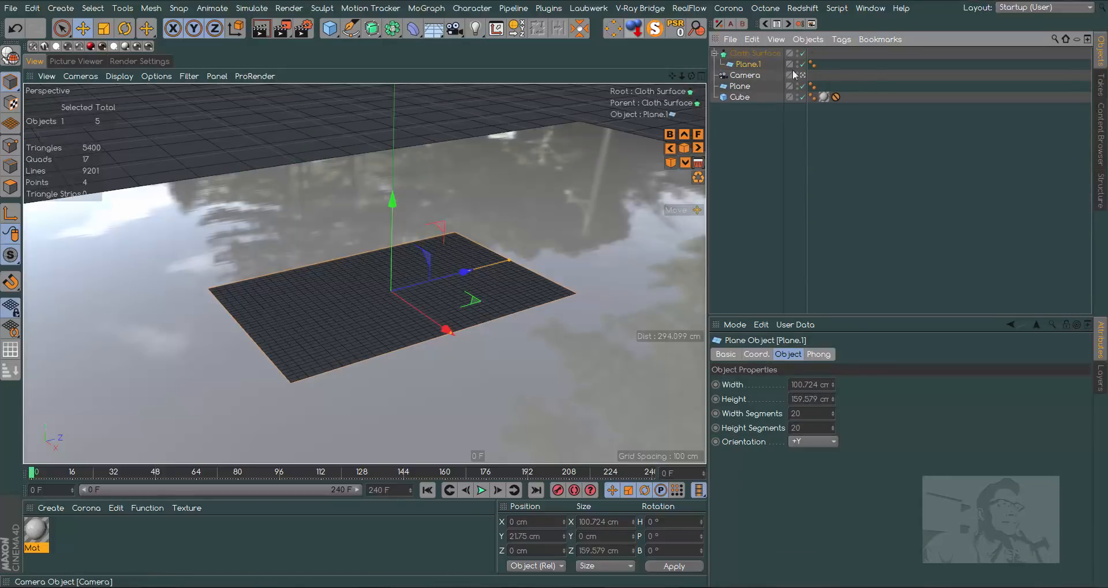
- Set the Cloth Surface thickness to 0.3 cm
{"action": "left_click", "coordinate": [759, 53]}
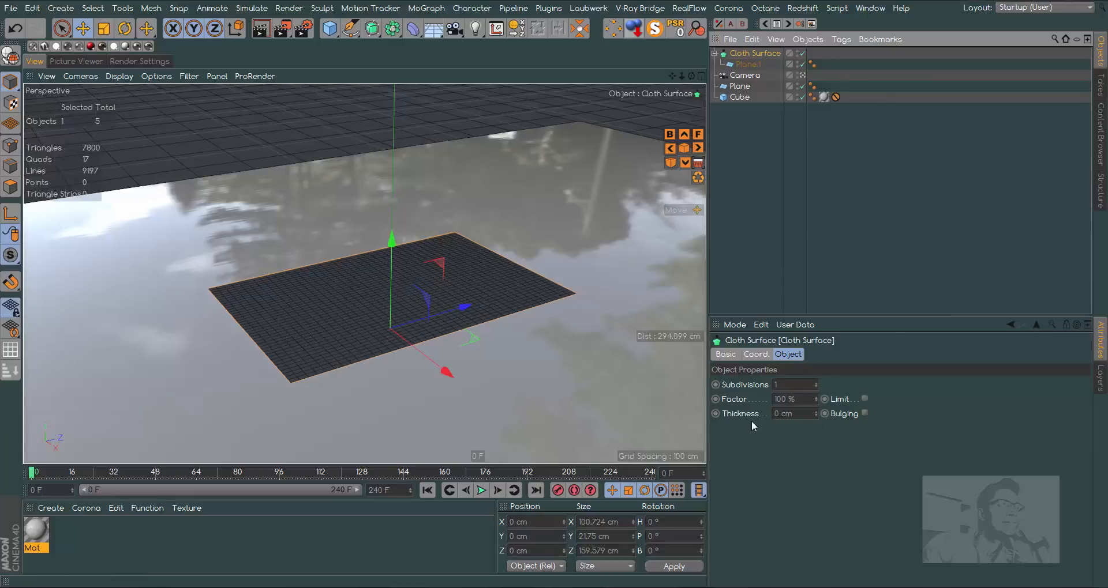
{"action": "left_click", "coordinate": [782, 413]}
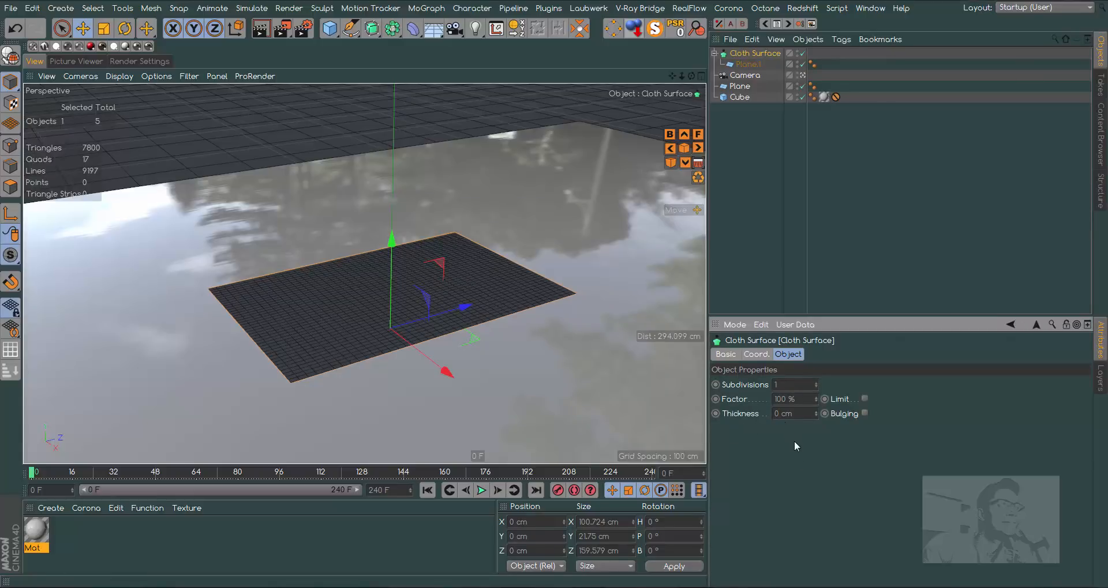
{"action": "type", "text": ".3"}
{"action": "key", "text": "Return"}
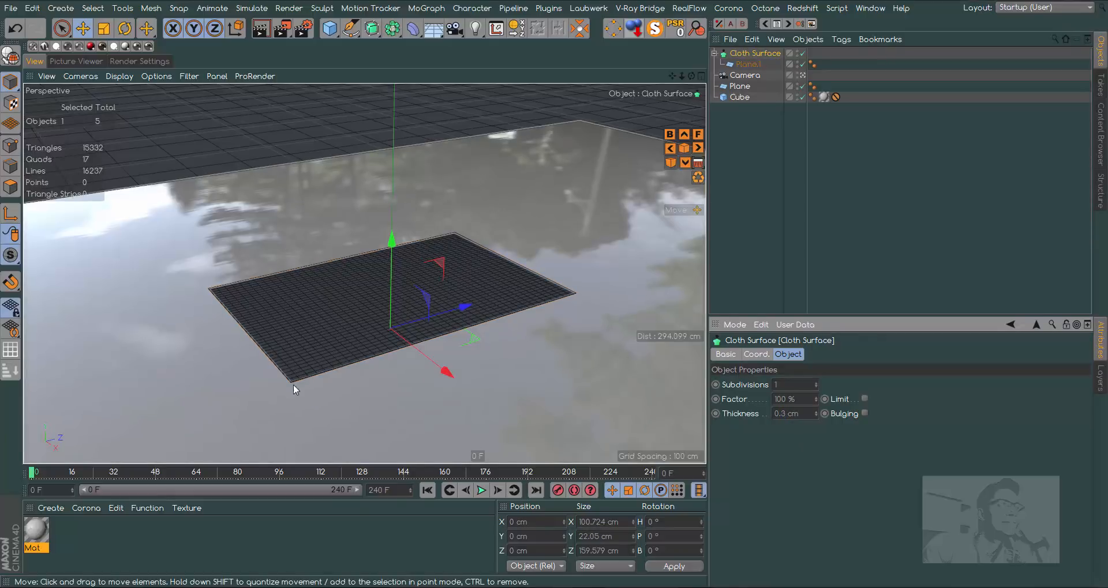
- Using the side and front views, lower the Cloth Surface onto the slab, to about Y -12.7 cm
{"action": "key", "text": "F3"}
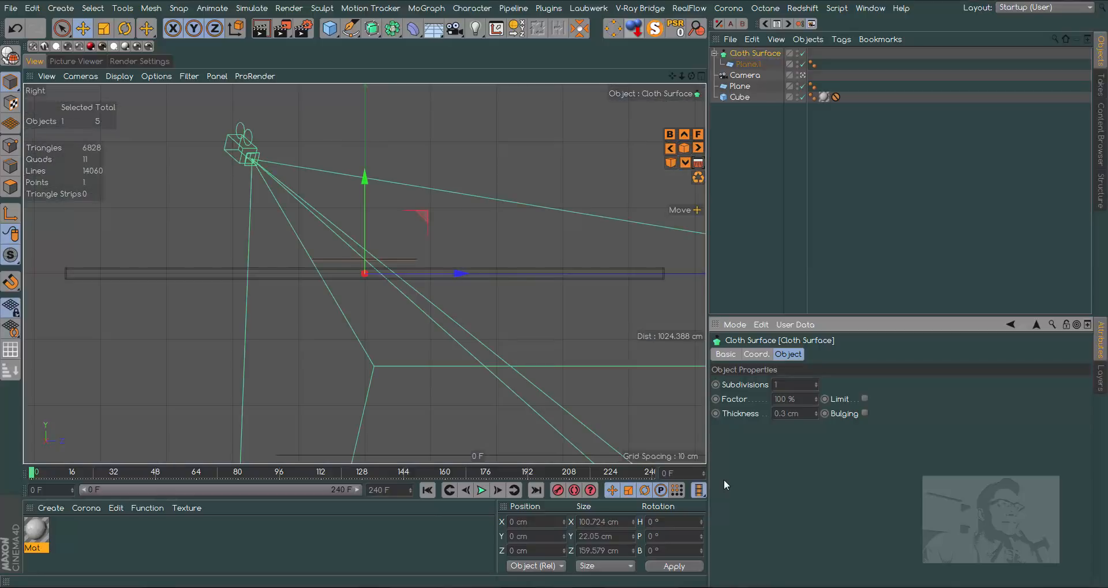
{"action": "left_click_drag", "start_coordinate": [682, 76], "coordinate": [773, 76]}
{"action": "left_click_drag", "start_coordinate": [368, 172], "coordinate": [367, 227]}
{"action": "key", "text": "F4"}
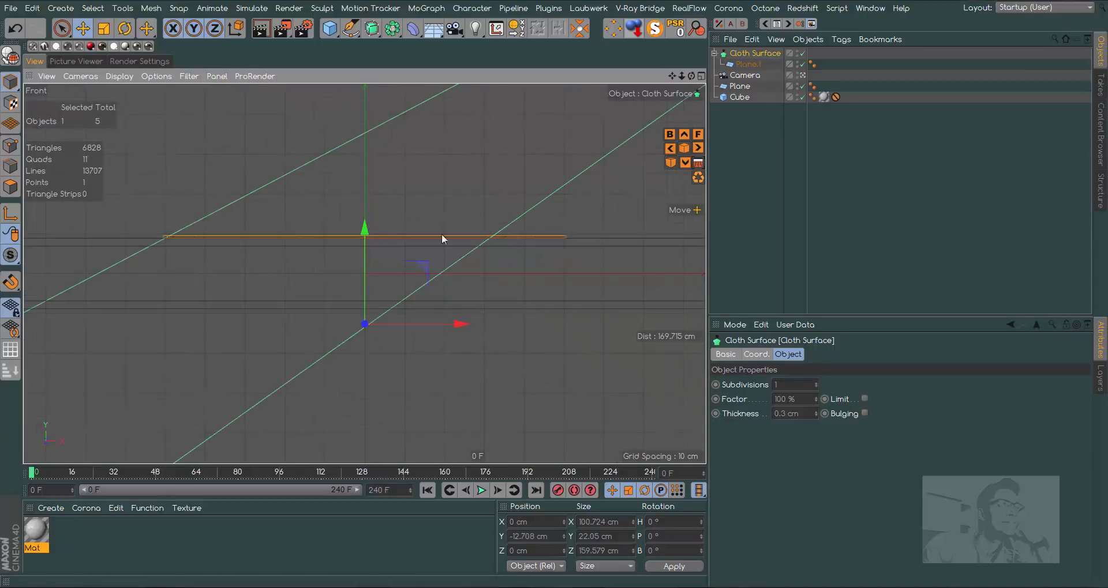
{"action": "key", "text": "F1"}
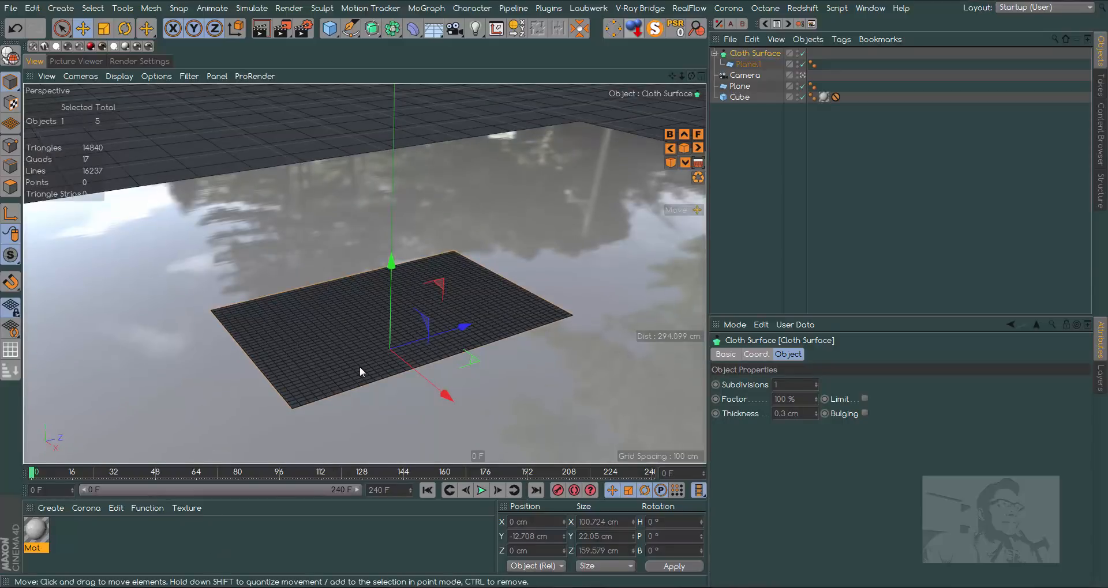
- Create a new material named Card Base and rename the slab's existing material Table
{"action": "double_click", "coordinate": [64, 533]}
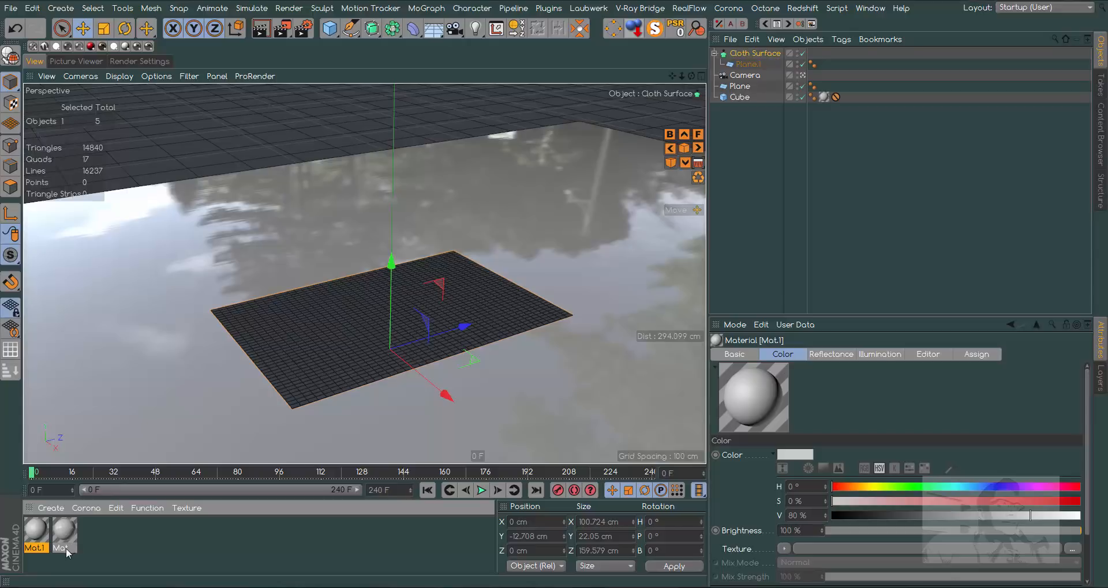
{"action": "left_click", "coordinate": [65, 548]}
{"action": "type", "text": "Table"}
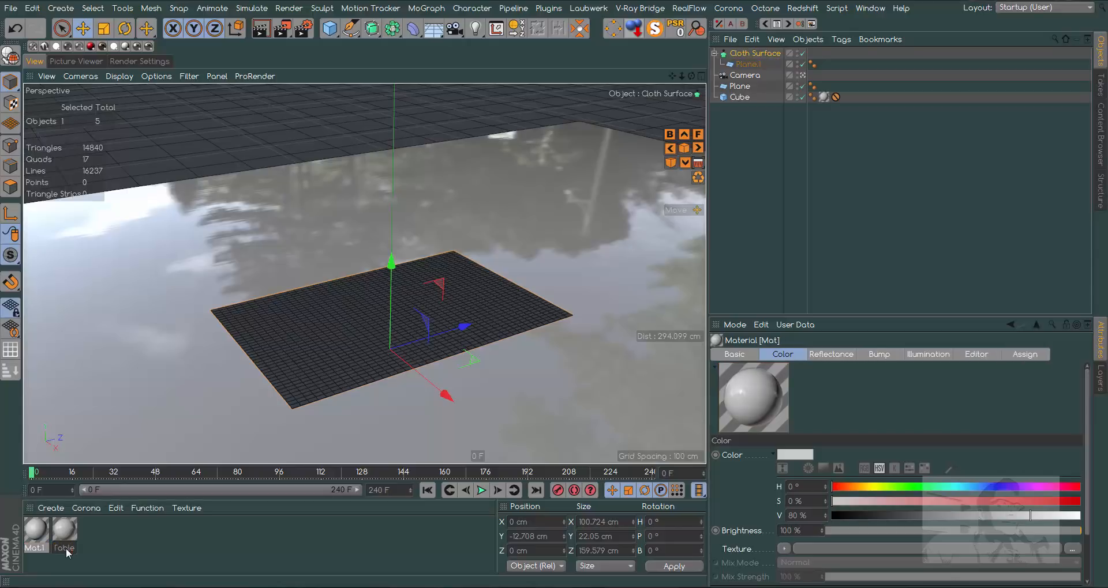
{"action": "key", "text": "Return"}
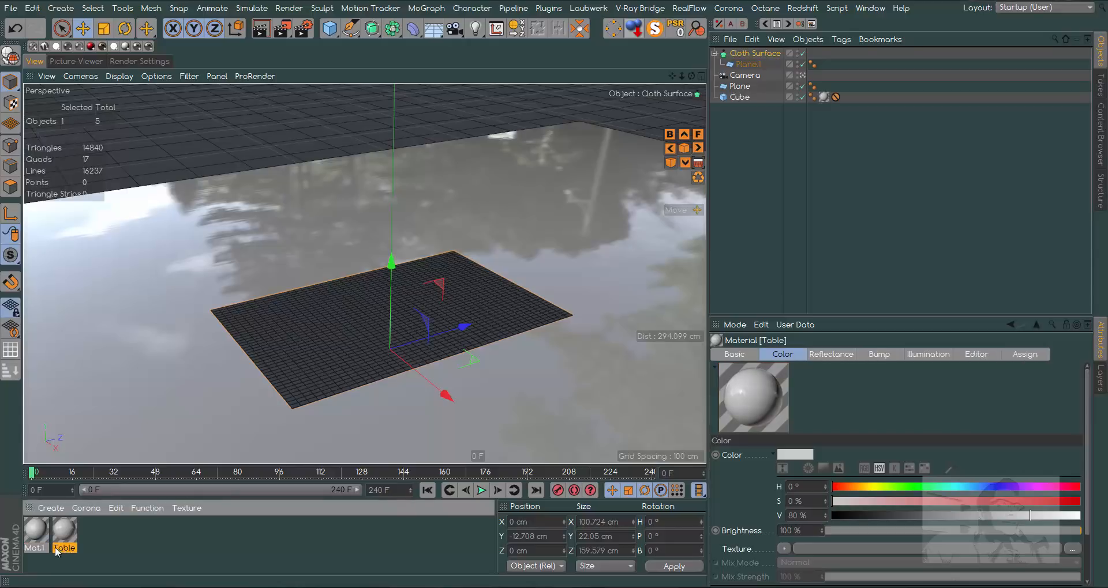
{"action": "left_click", "coordinate": [45, 550]}
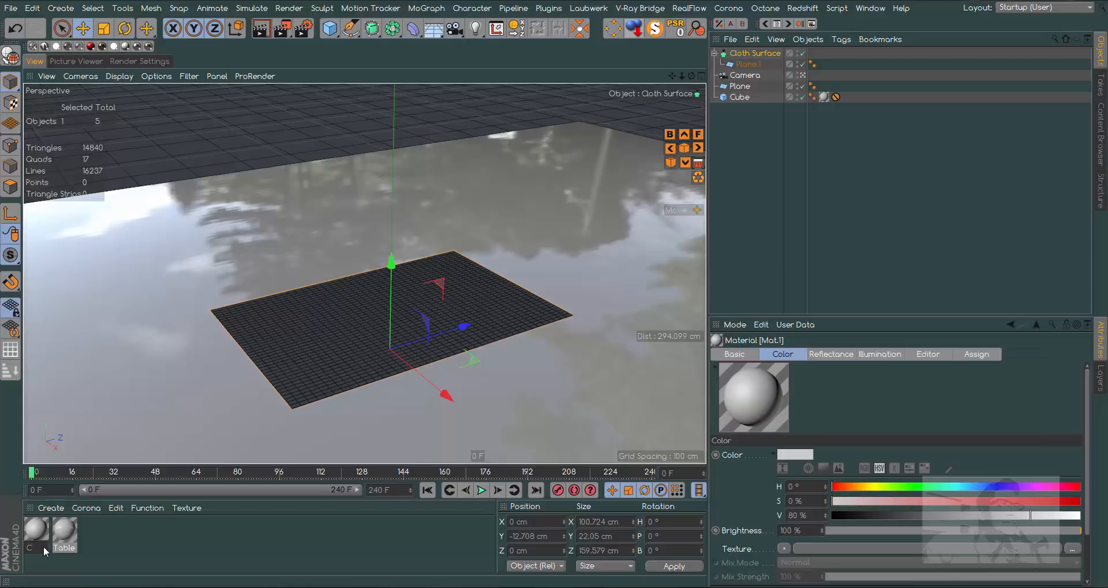
{"action": "type", "text": "Card Base"}
{"action": "key", "text": "Return"}
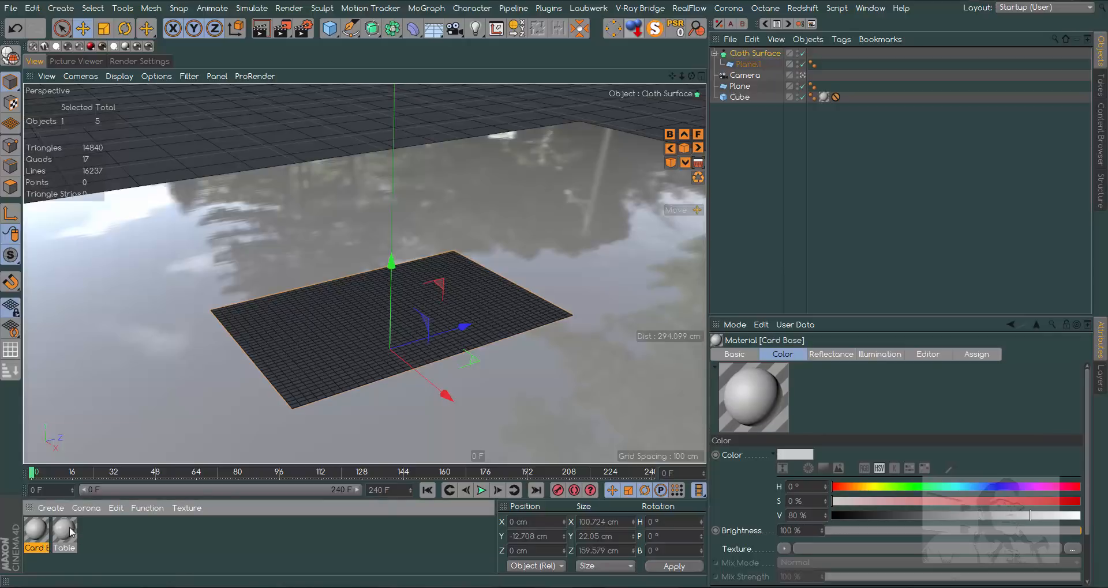
- Open the Card Base material for editing and set its color value (V) to 95%
{"action": "double_click", "coordinate": [36, 530]}
{"action": "left_click_drag", "start_coordinate": [554, 81], "coordinate": [763, 115]}
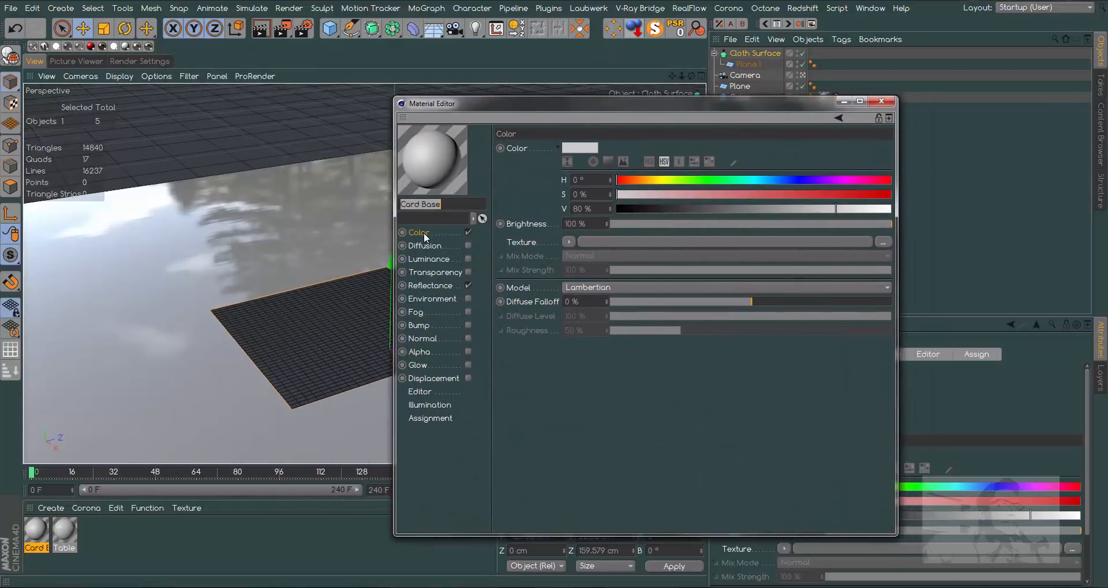
{"action": "left_click", "coordinate": [424, 233]}
{"action": "left_click_drag", "start_coordinate": [840, 211], "coordinate": [878, 212]}
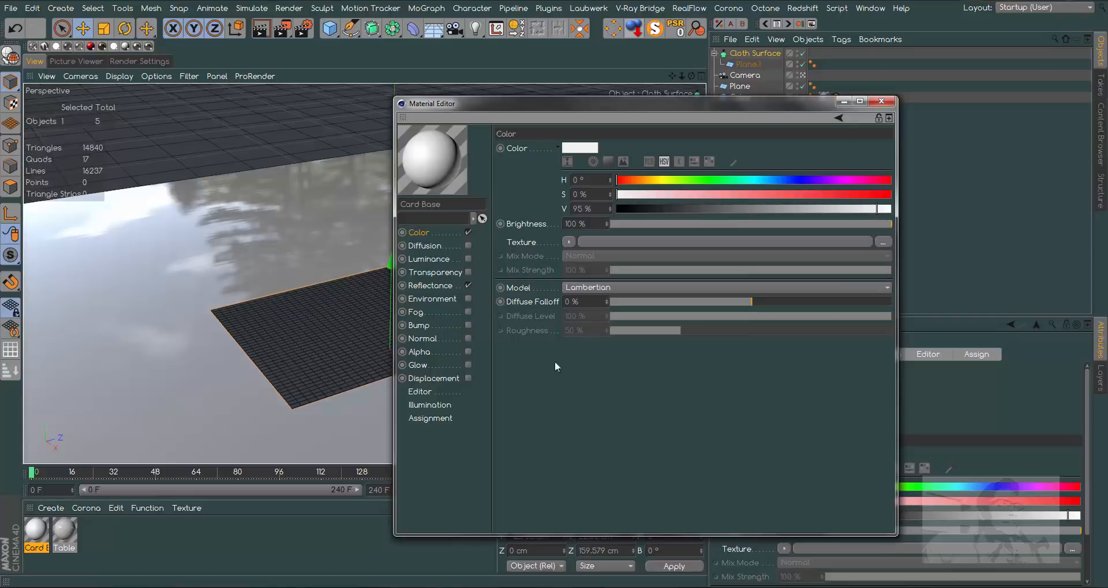
- Enable the Bump channel of Card Base and load a Noise shader as its texture
{"action": "left_click", "coordinate": [468, 325]}
{"action": "left_click", "coordinate": [569, 210]}
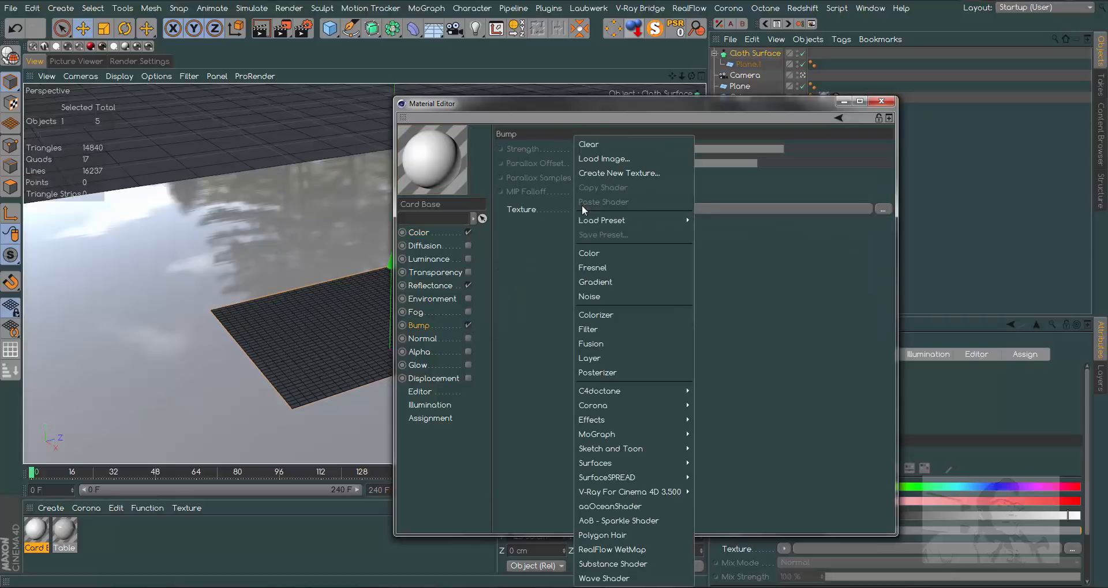
{"action": "left_click", "coordinate": [593, 297]}
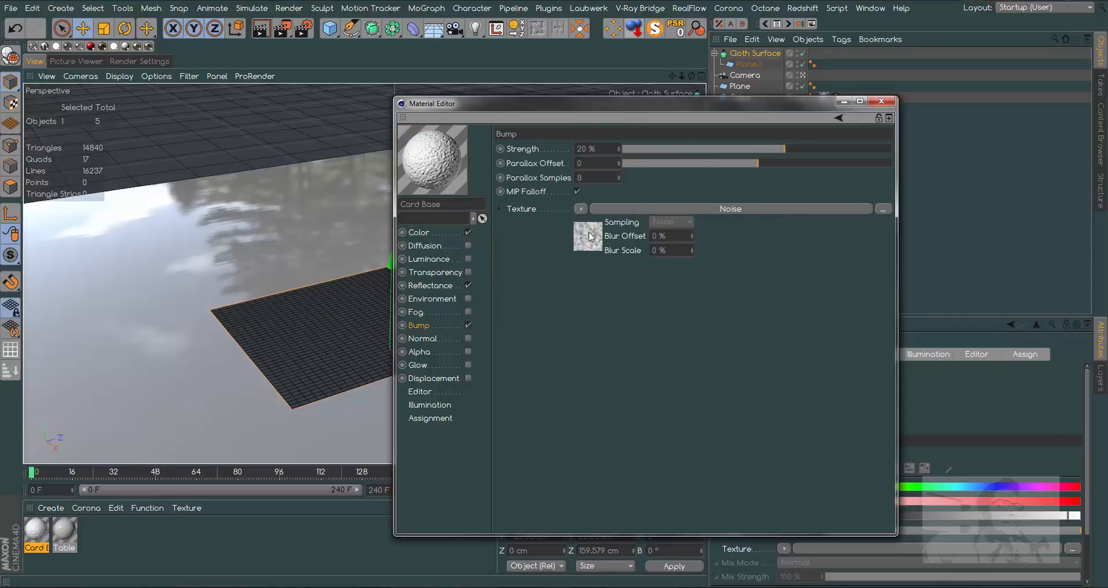
- Set the bump noise type to Luka and its space to UV (2D)
{"action": "left_click", "coordinate": [623, 210]}
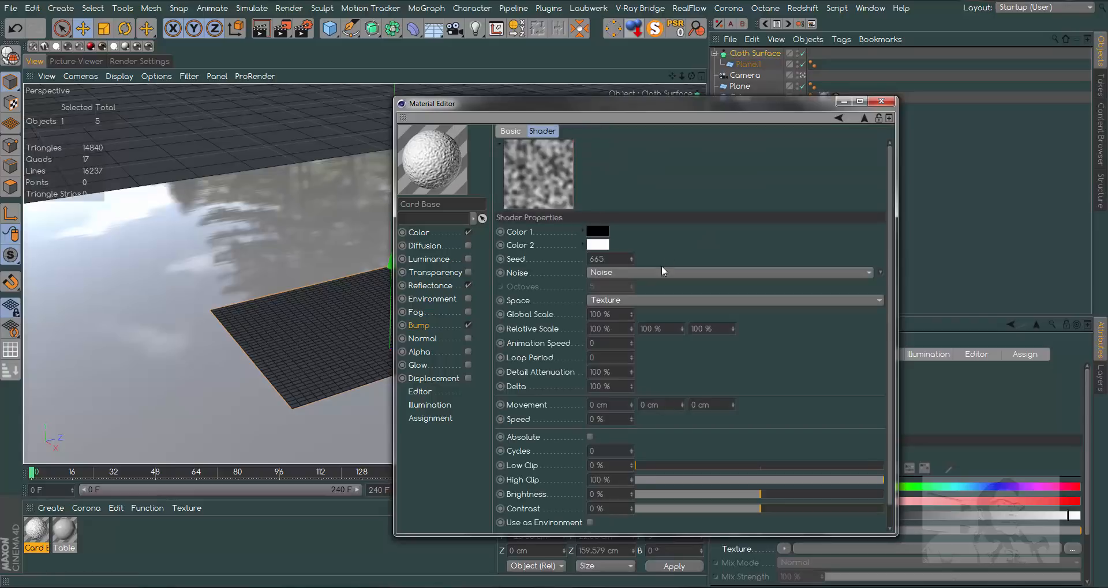
{"action": "left_click", "coordinate": [632, 272]}
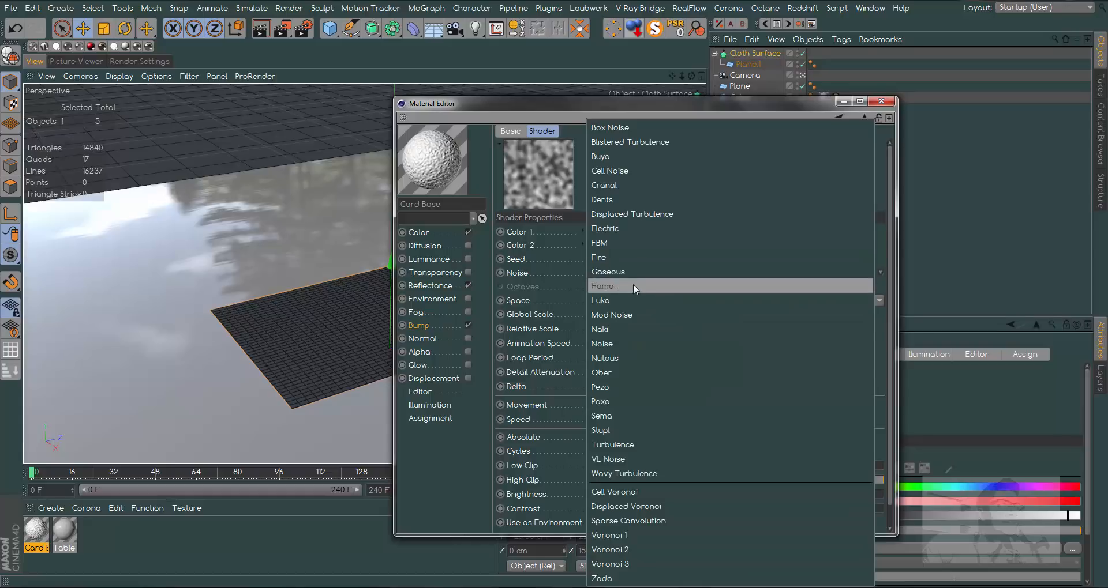
{"action": "left_click", "coordinate": [653, 298]}
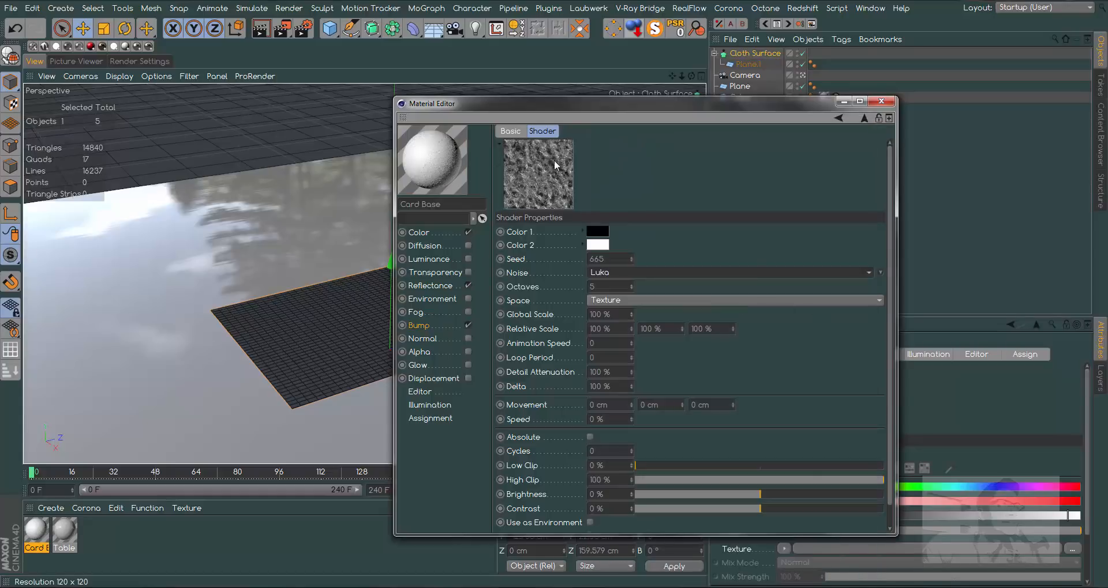
{"action": "left_click", "coordinate": [657, 302]}
{"action": "left_click", "coordinate": [620, 315]}
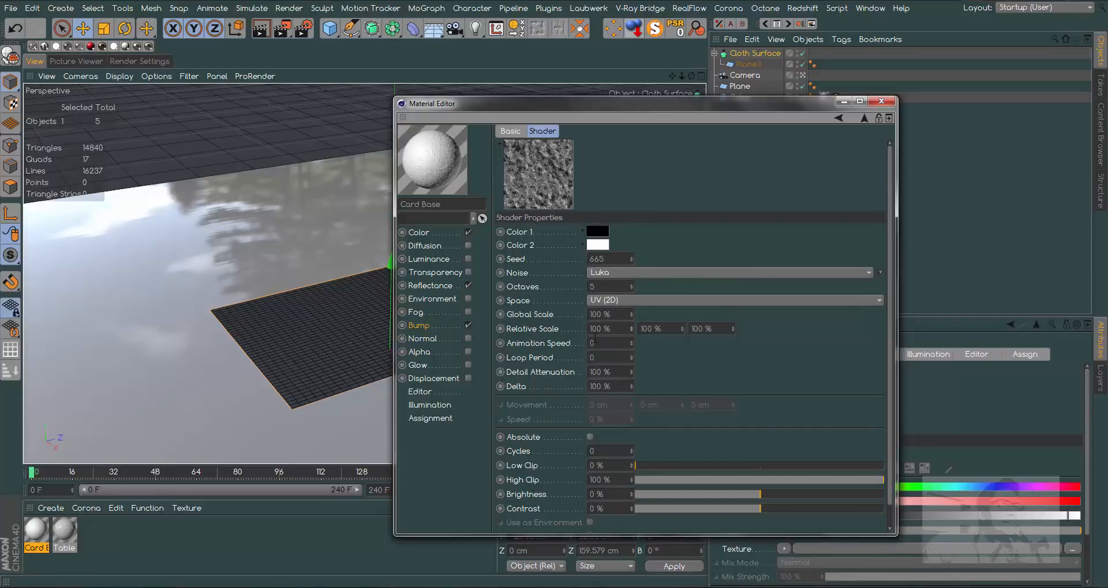
- Stretch the bump noise with a first relative scale of 5000% and set its global scale to 5%
{"action": "left_click", "coordinate": [600, 329]}
{"action": "type", "text": "55"}
{"action": "key", "text": "BackSpace"}
{"action": "type", "text": "000"}
{"action": "key", "text": "Return"}
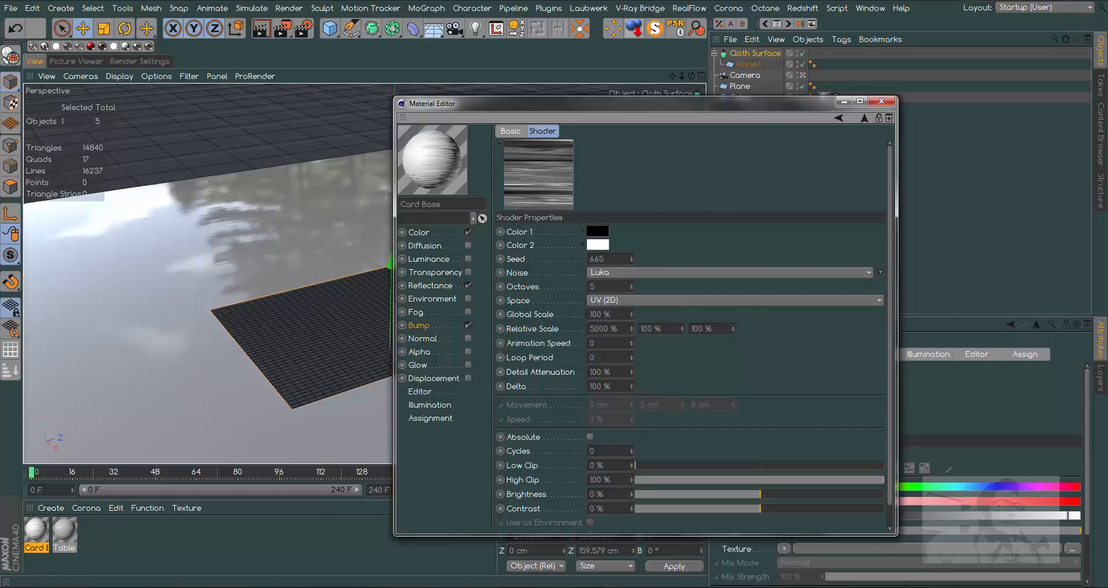
{"action": "double_click", "coordinate": [622, 314]}
{"action": "type", "text": "5"}
{"action": "key", "text": "Return"}
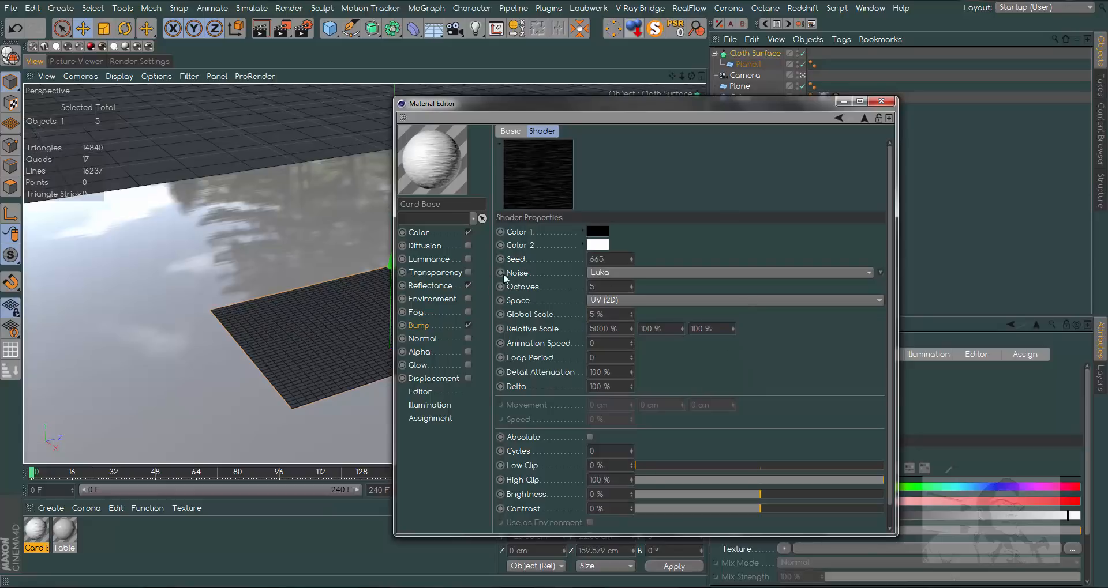
- Reduce the bump strength of the Card Base material to 5%
{"action": "left_click", "coordinate": [432, 325]}
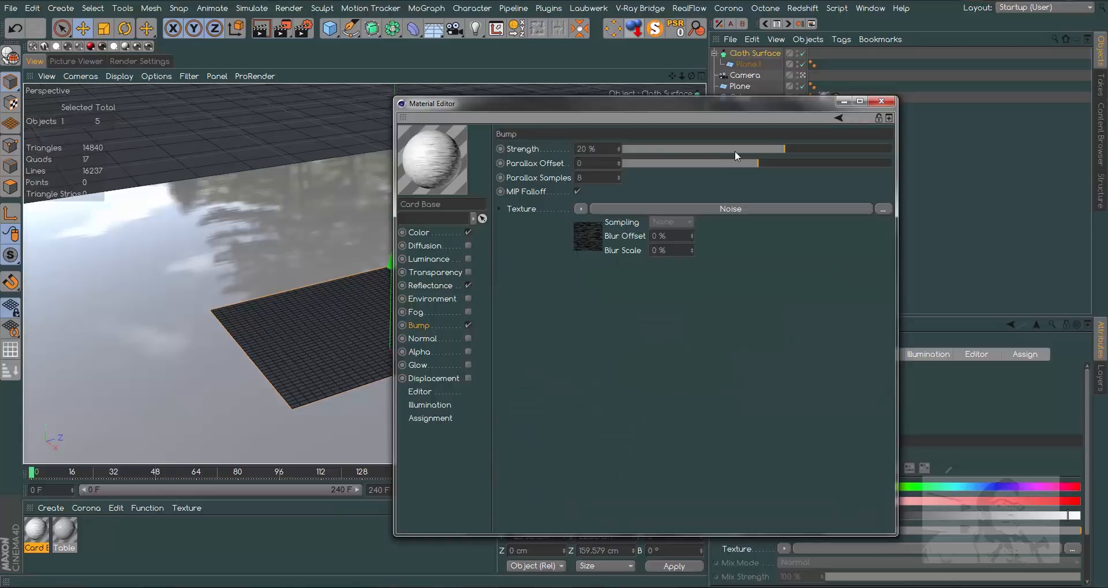
{"action": "left_click_drag", "start_coordinate": [757, 151], "coordinate": [760, 151]}
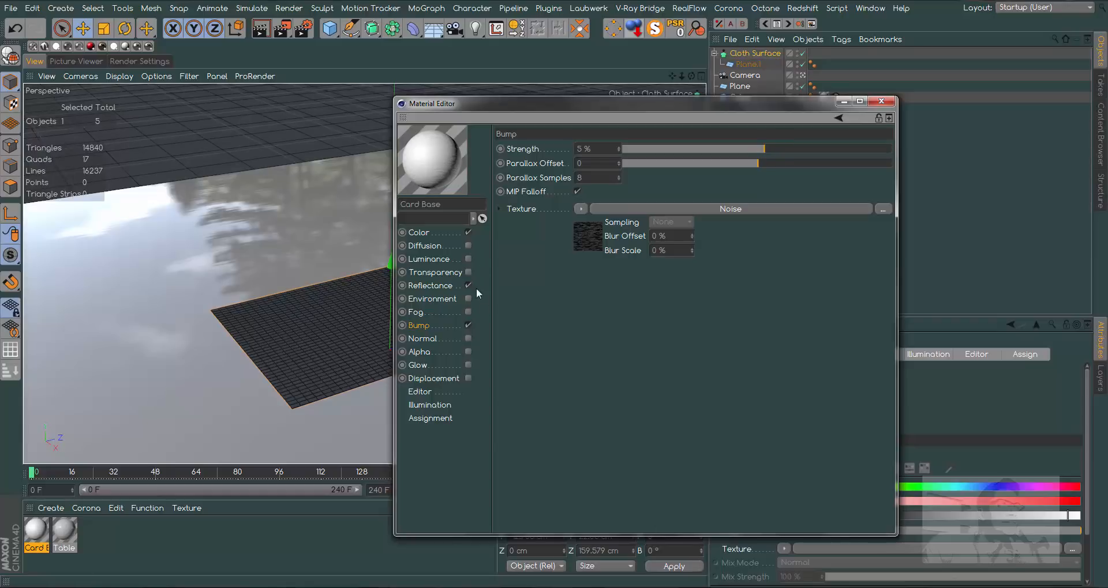
- Replace the Default Specular layer in Card Base's reflectance with a new GGX layer
{"action": "left_click", "coordinate": [437, 285]}
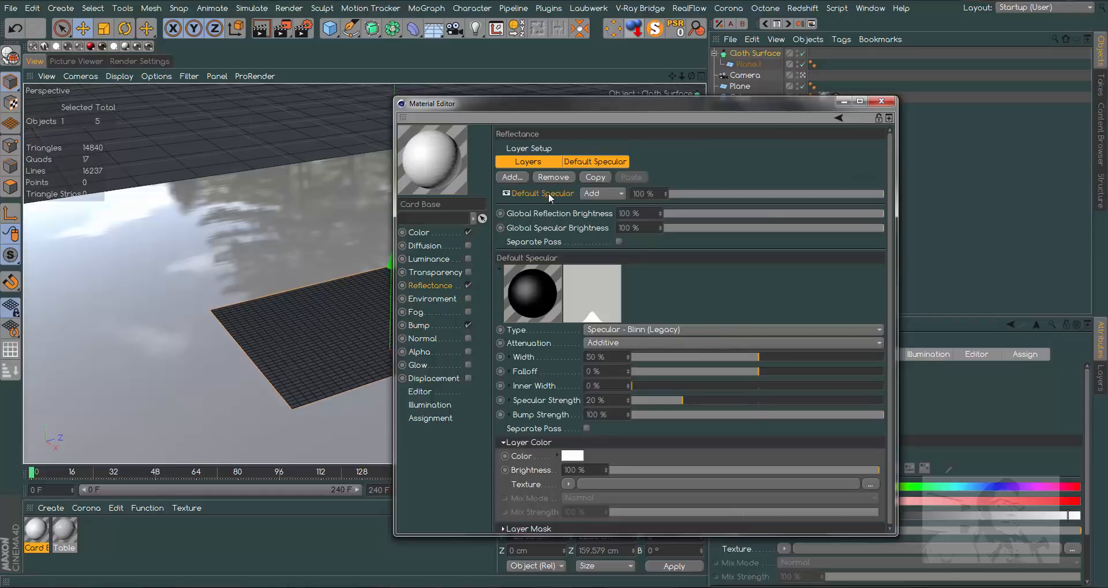
{"action": "key", "text": "Delete"}
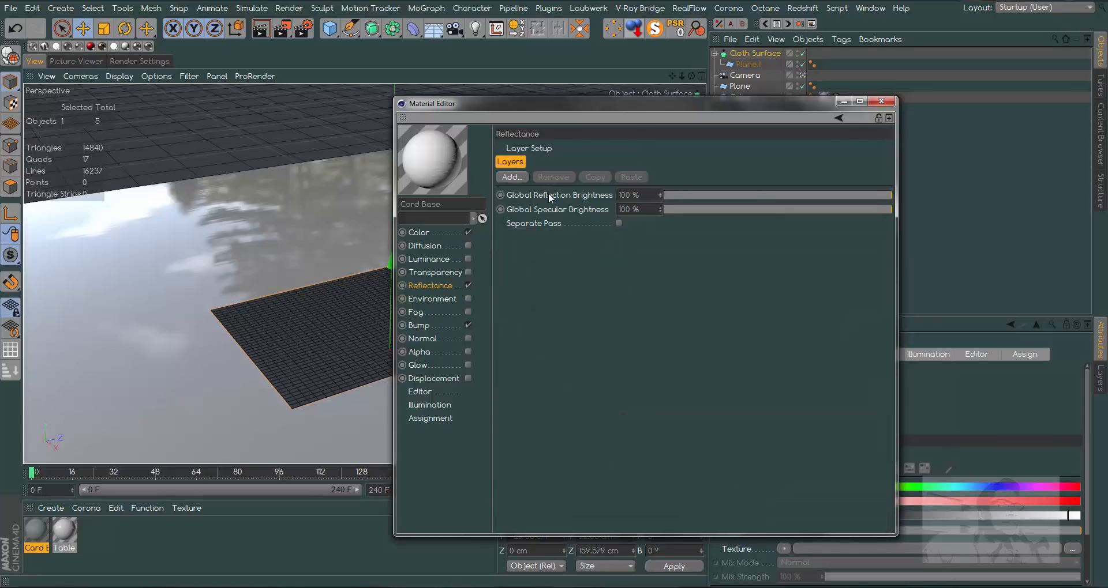
{"action": "left_click", "coordinate": [515, 176]}
{"action": "left_click", "coordinate": [547, 197]}
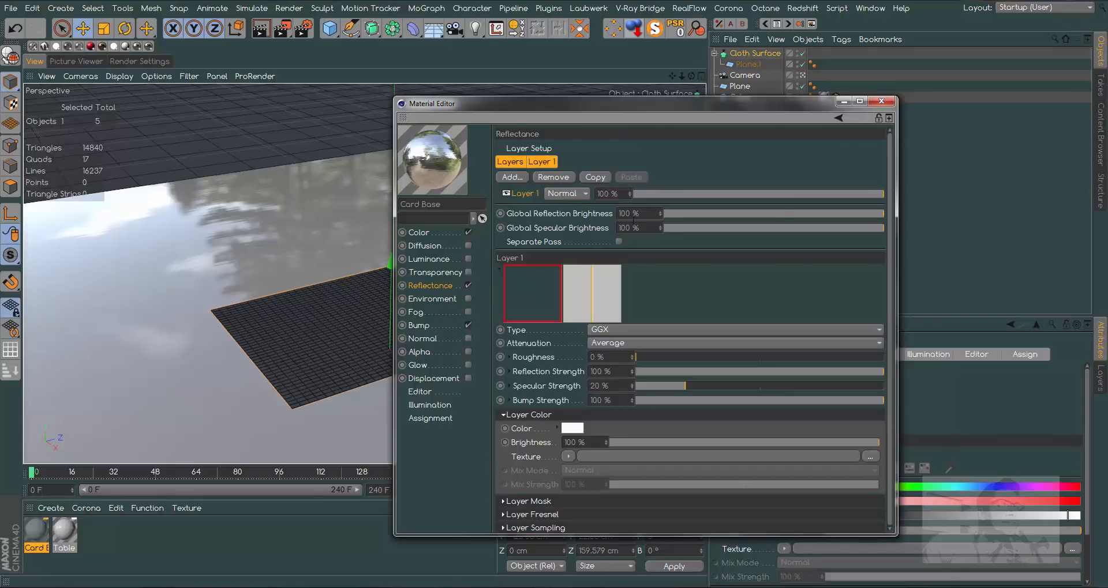
- Set the GGX layer's Fresnel to Dielectric with the Asphalt preset
{"action": "left_click", "coordinate": [541, 514]}
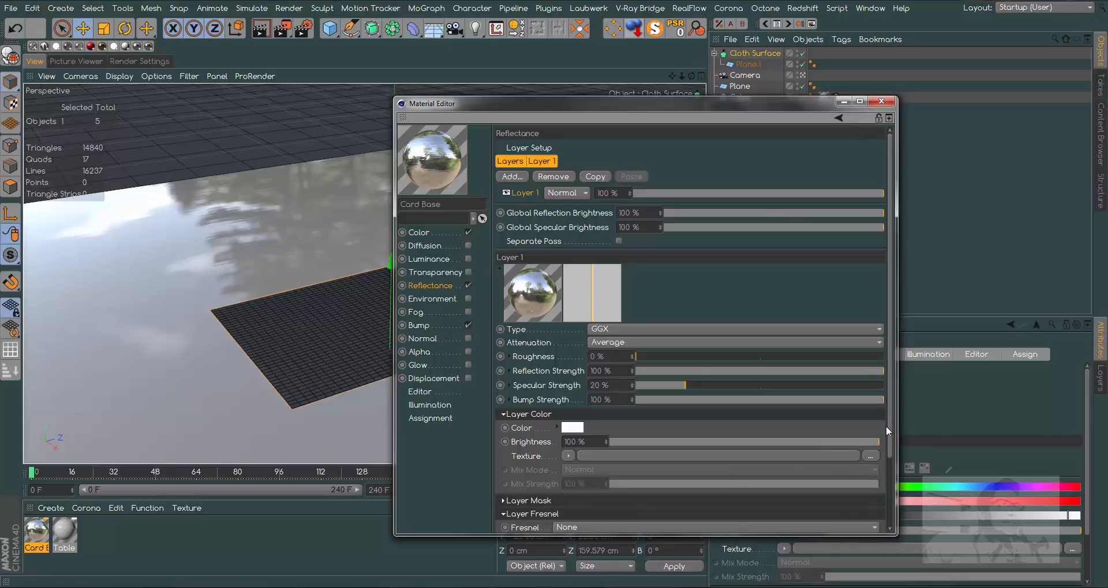
{"action": "scroll", "coordinate": [888, 455], "scroll_direction": "down", "scroll_amount": 3}
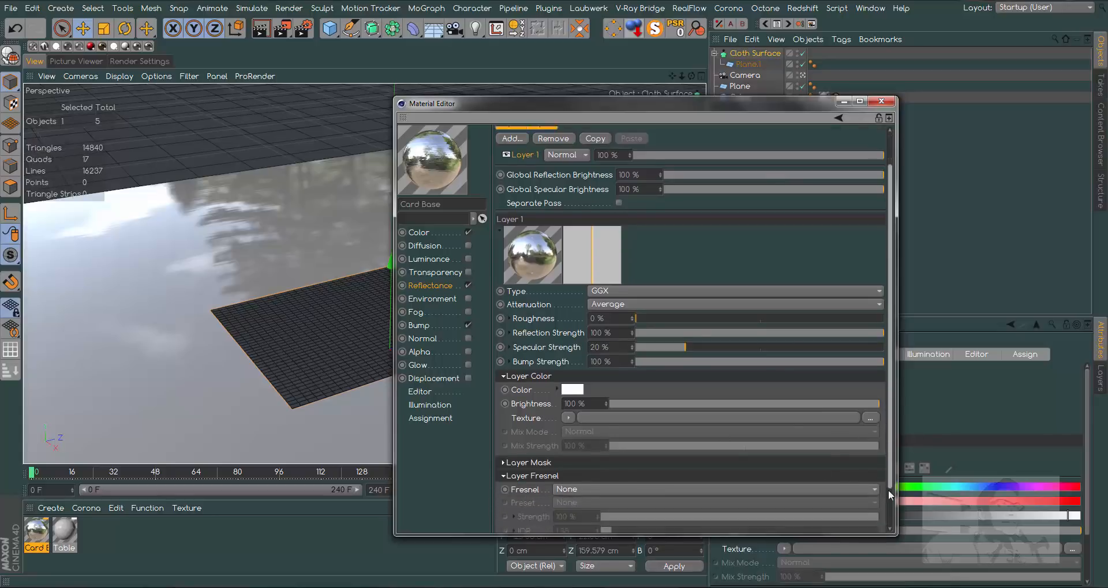
{"action": "left_click", "coordinate": [577, 444]}
{"action": "left_click", "coordinate": [598, 471]}
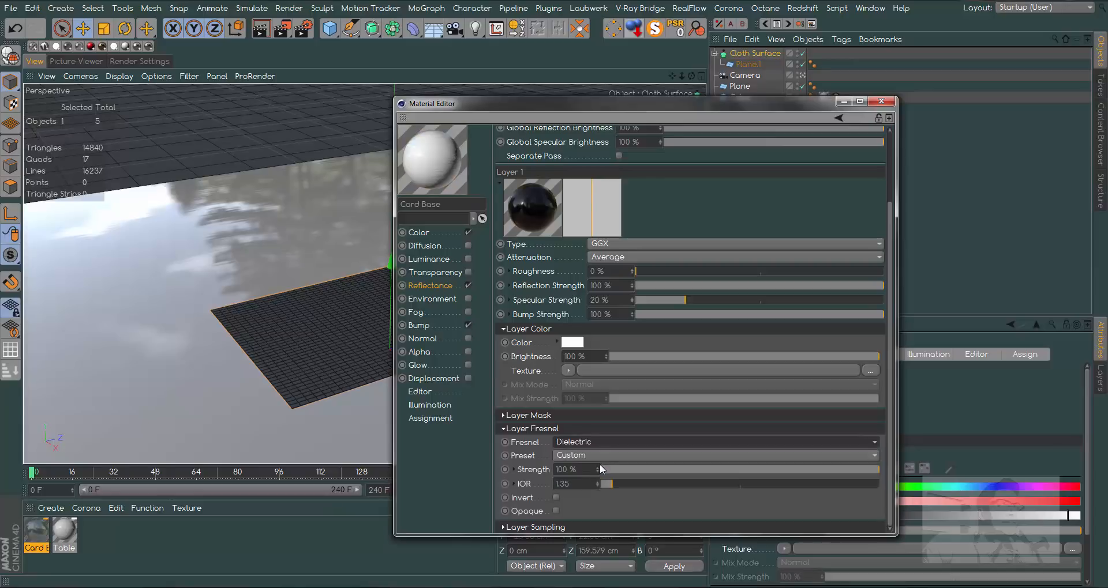
{"action": "left_click", "coordinate": [570, 455]}
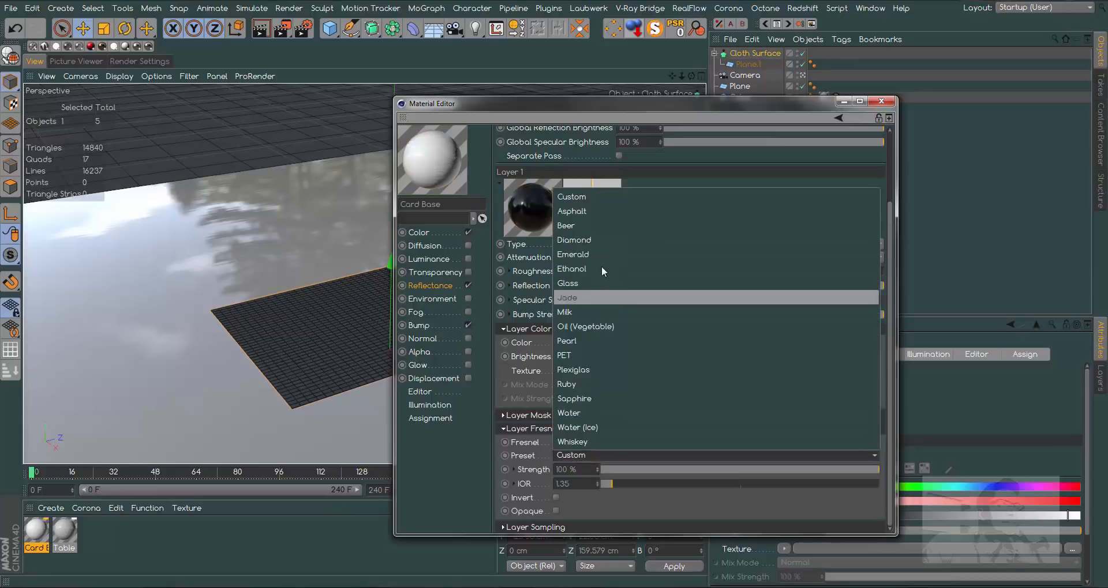
{"action": "left_click", "coordinate": [581, 213]}
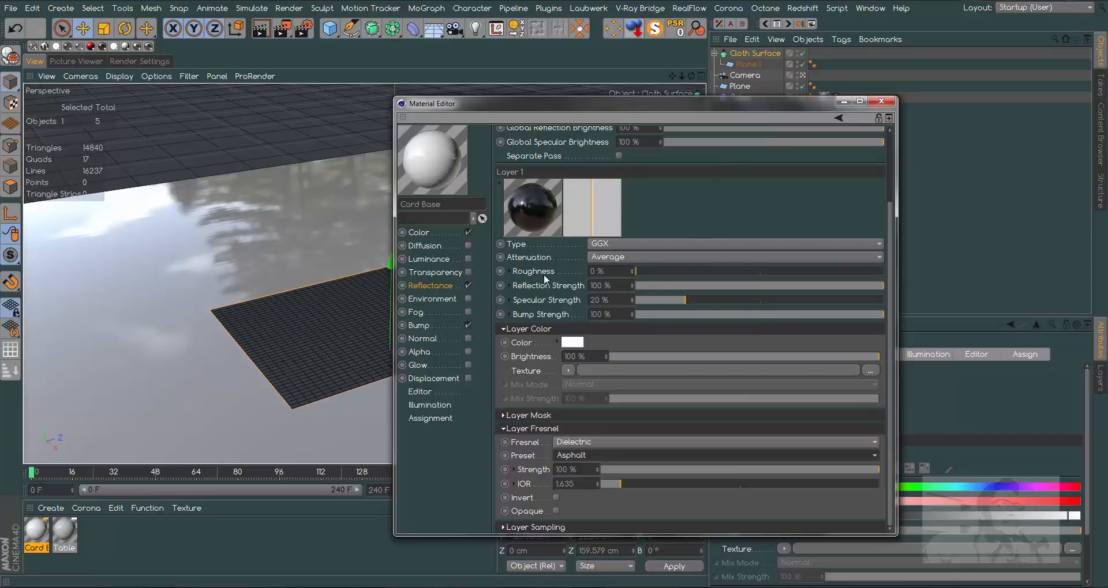
- Set the GGX layer's roughness to 3%, reflection strength to 20% and specular strength to 10%
{"action": "left_click", "coordinate": [632, 269]}
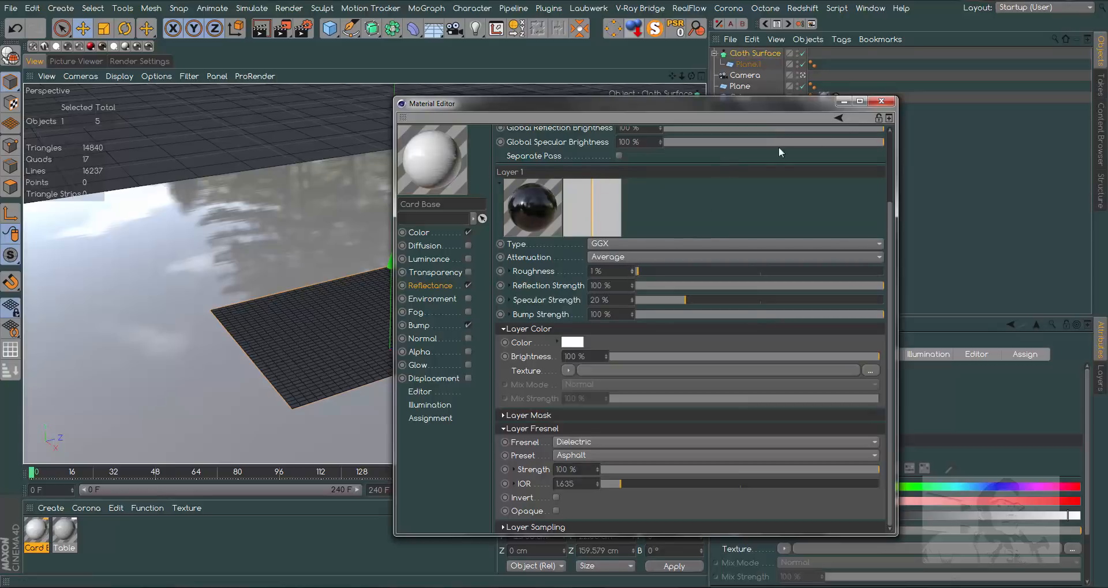
{"action": "double_click", "coordinate": [631, 269]}
{"action": "left_click_drag", "start_coordinate": [802, 109], "coordinate": [906, 116]}
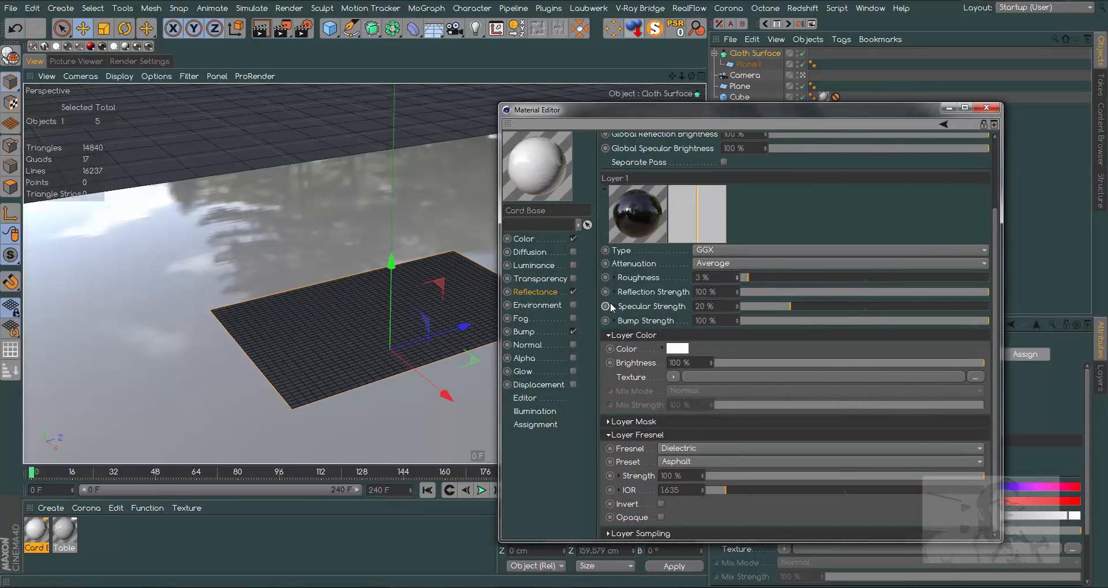
{"action": "left_click", "coordinate": [791, 292]}
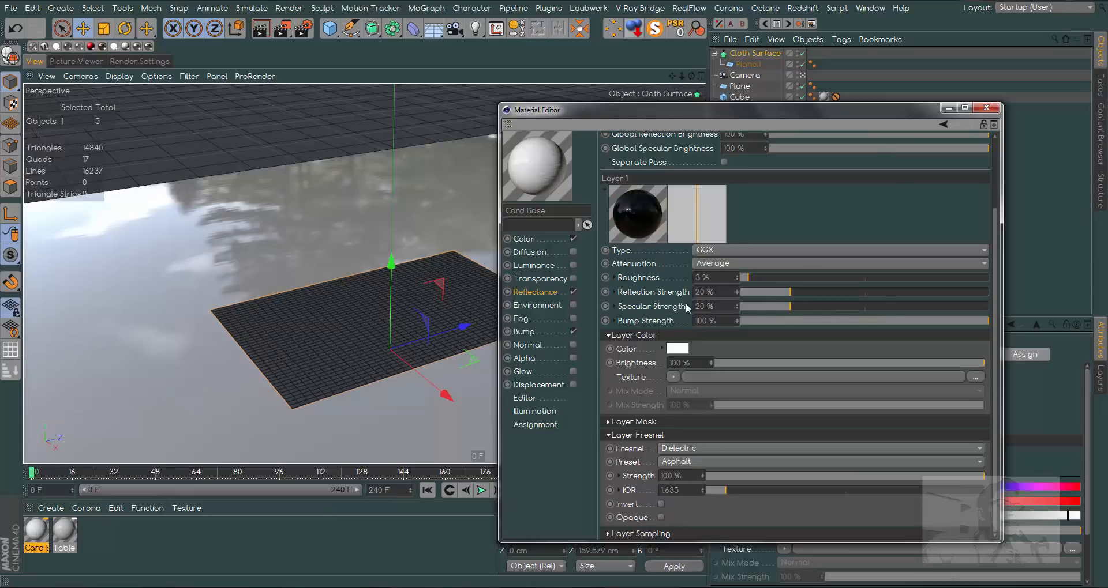
{"action": "left_click_drag", "start_coordinate": [785, 309], "coordinate": [767, 307]}
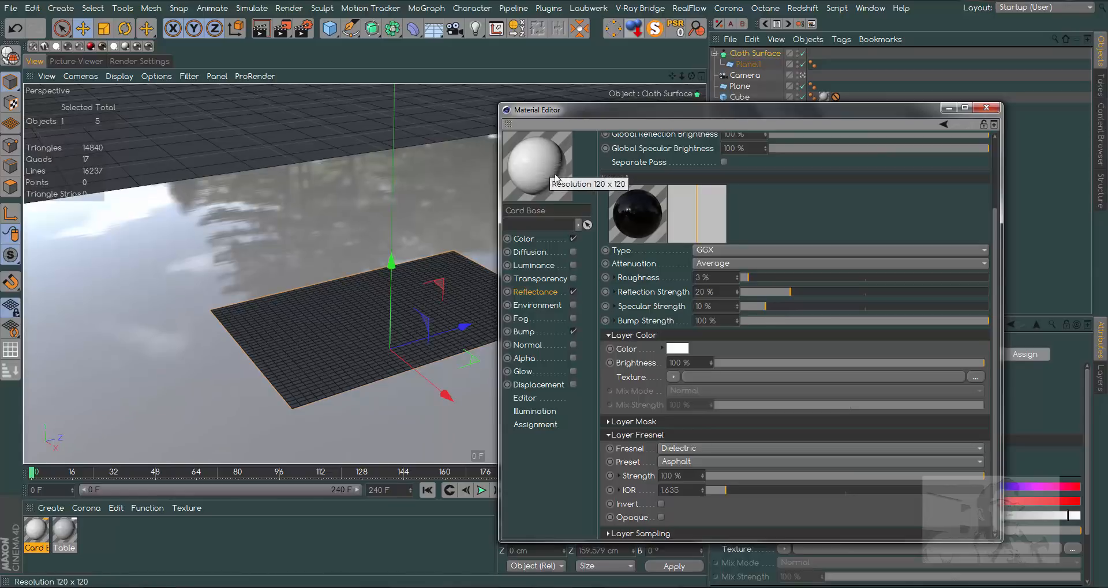
- Apply the Card Base material to the Cloth Surface card and display the viewport in Gouraud Shading without lines
{"action": "left_click", "coordinate": [986, 108]}
{"action": "left_click", "coordinate": [105, 537]}
{"action": "left_click_drag", "start_coordinate": [36, 532], "coordinate": [254, 340]}
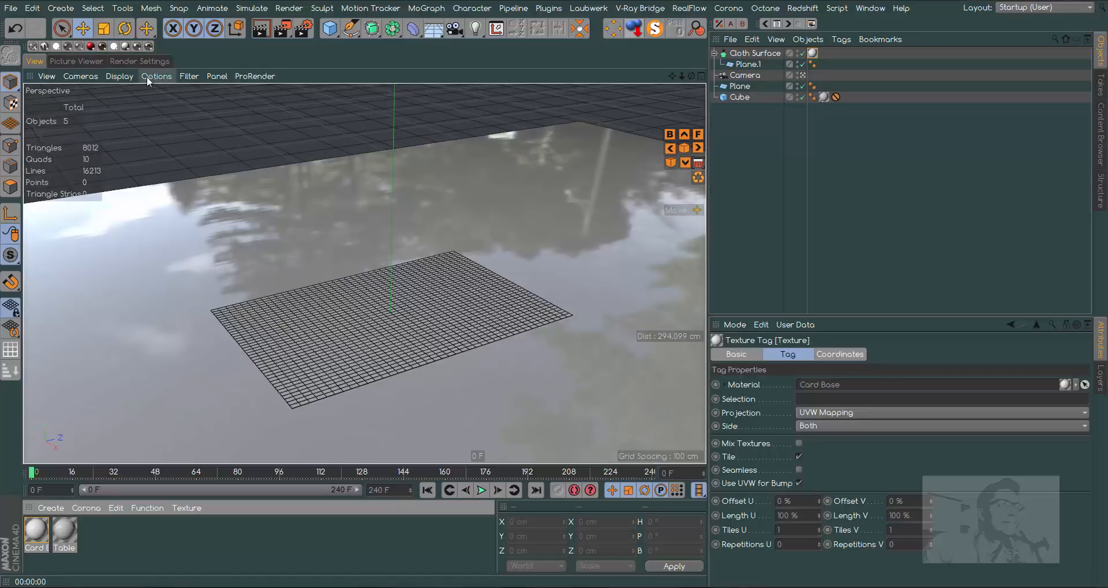
{"action": "left_click", "coordinate": [121, 76]}
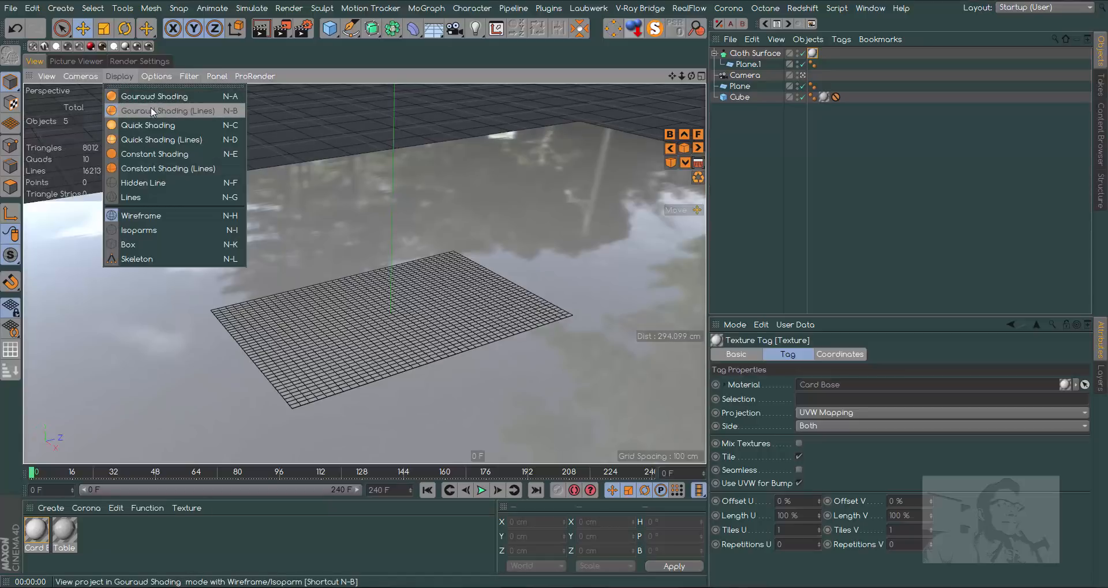
{"action": "left_click", "coordinate": [157, 97]}
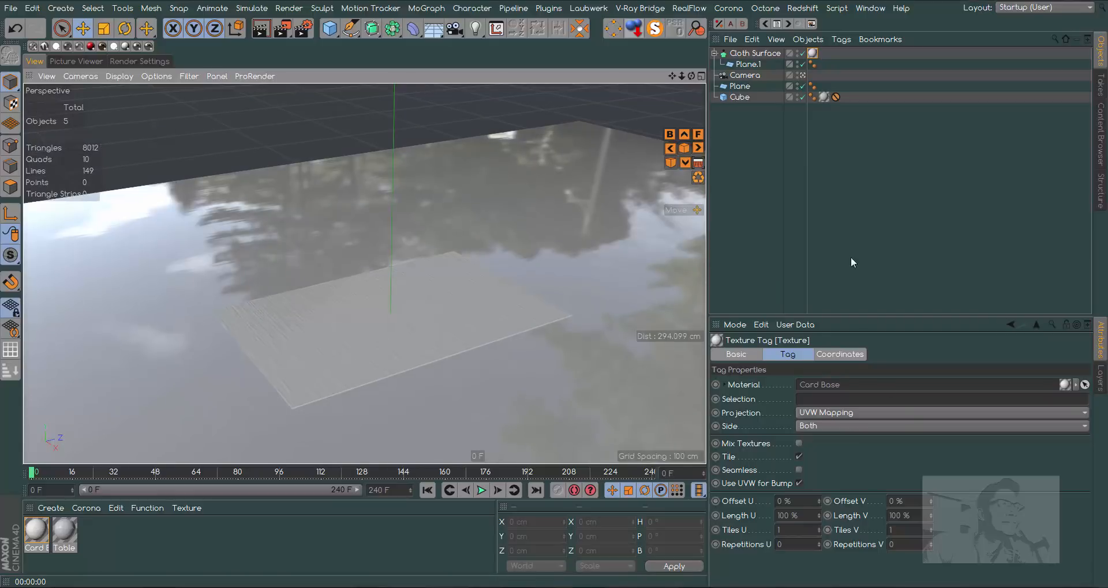
- Set the card's texture projection to Cubic and enable Seamless tiling
{"action": "left_click", "coordinate": [826, 413]}
{"action": "left_click", "coordinate": [836, 469]}
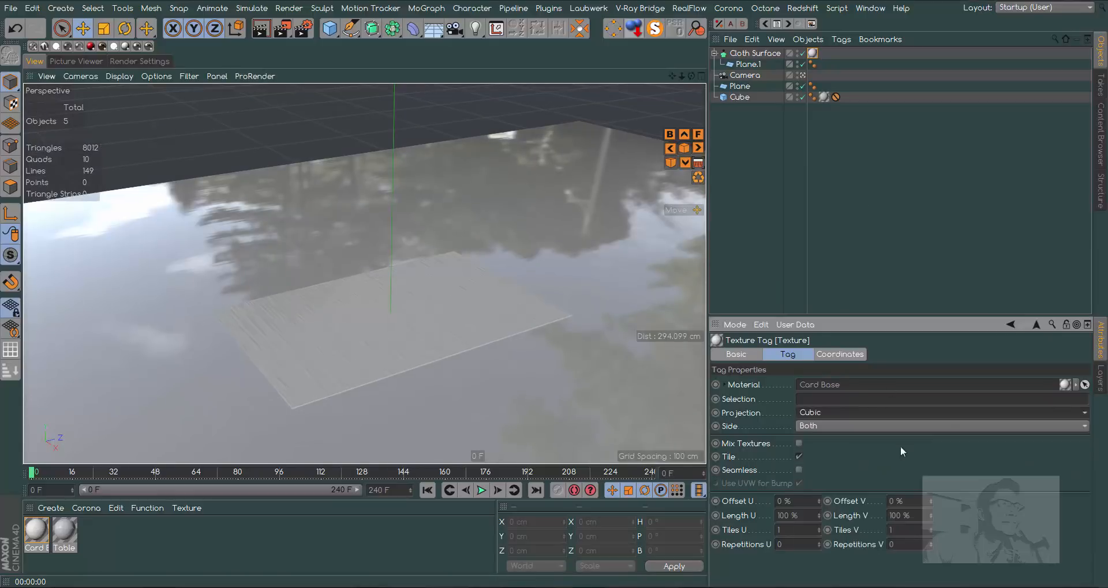
{"action": "left_click", "coordinate": [798, 469]}
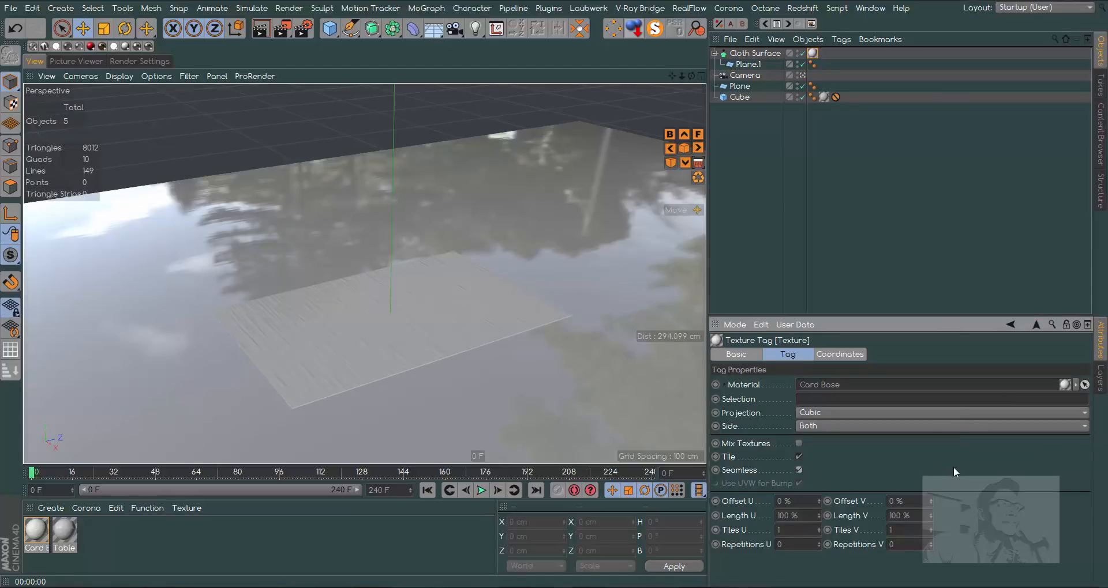
- Rotate the Cloth Surface's texture projection about its vertical axis in Texture mode, without turning the card itself
{"action": "left_click", "coordinate": [10, 104]}
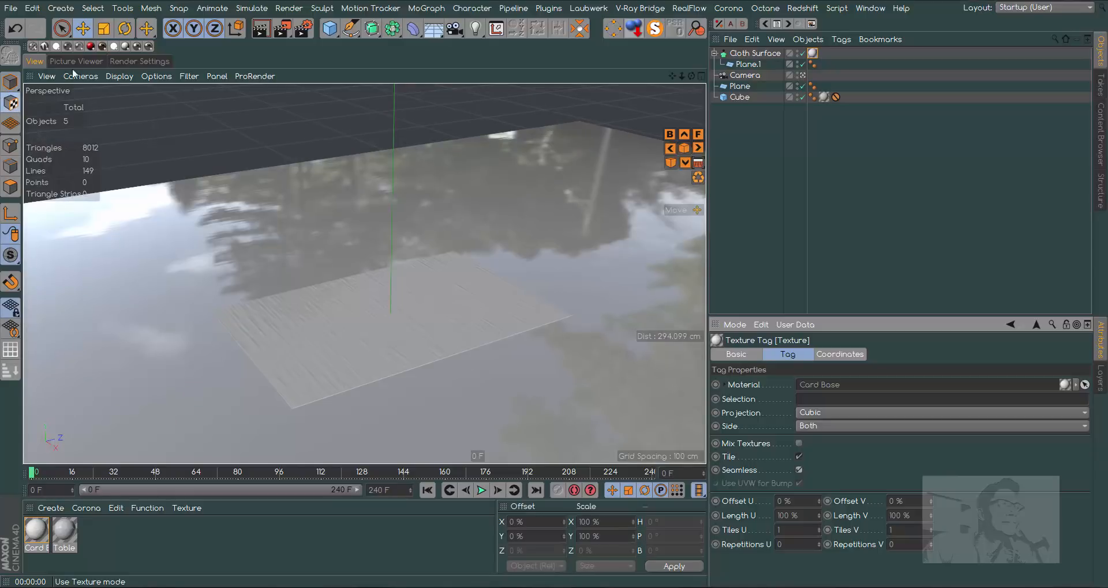
{"action": "left_click", "coordinate": [756, 53]}
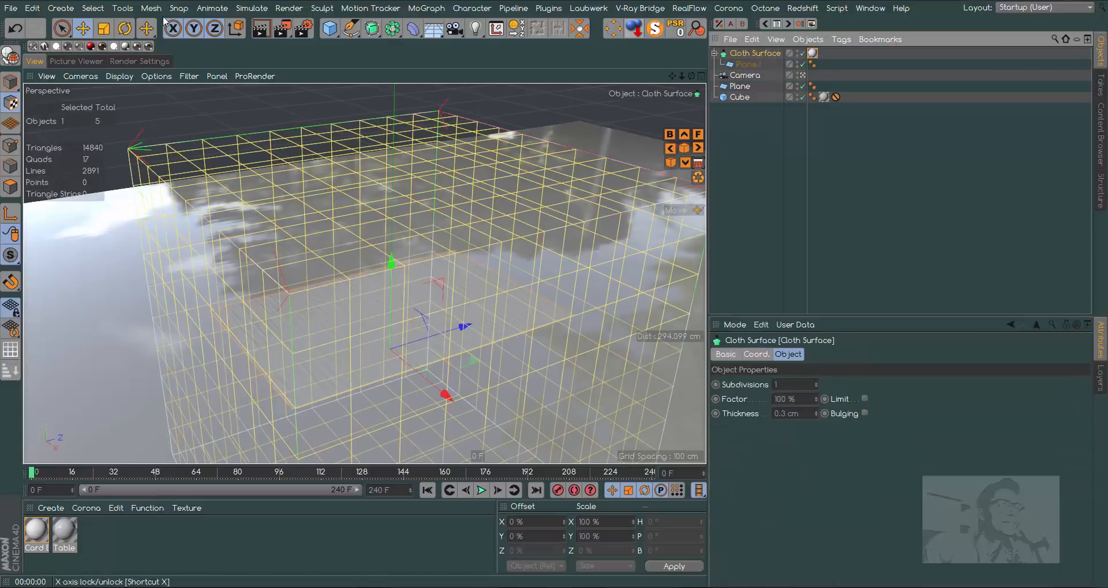
{"action": "left_click", "coordinate": [125, 28]}
{"action": "left_click_drag", "start_coordinate": [365, 381], "coordinate": [451, 370]}
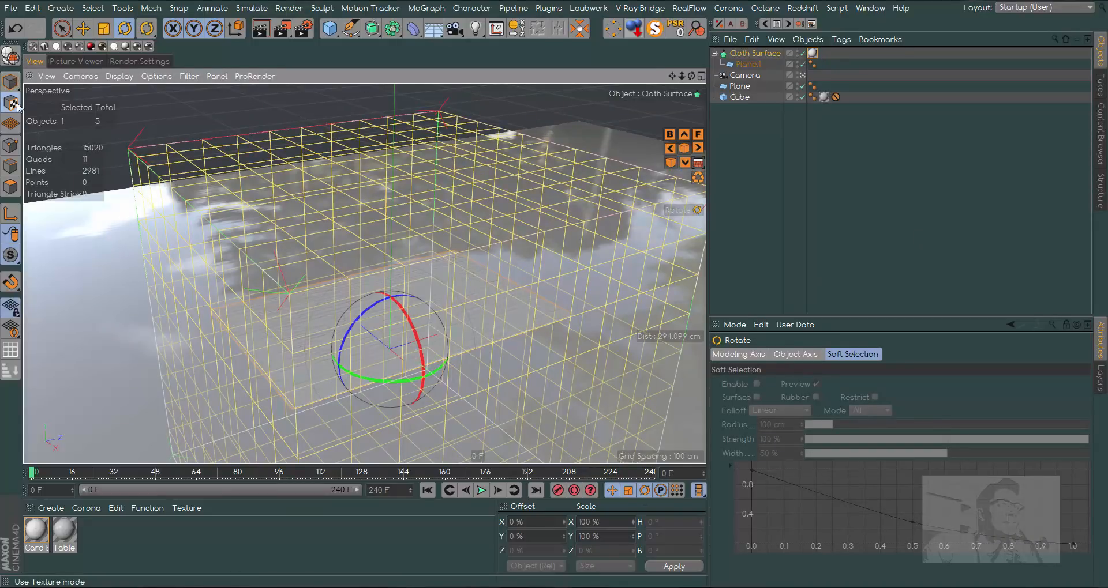
{"action": "left_click", "coordinate": [860, 221]}
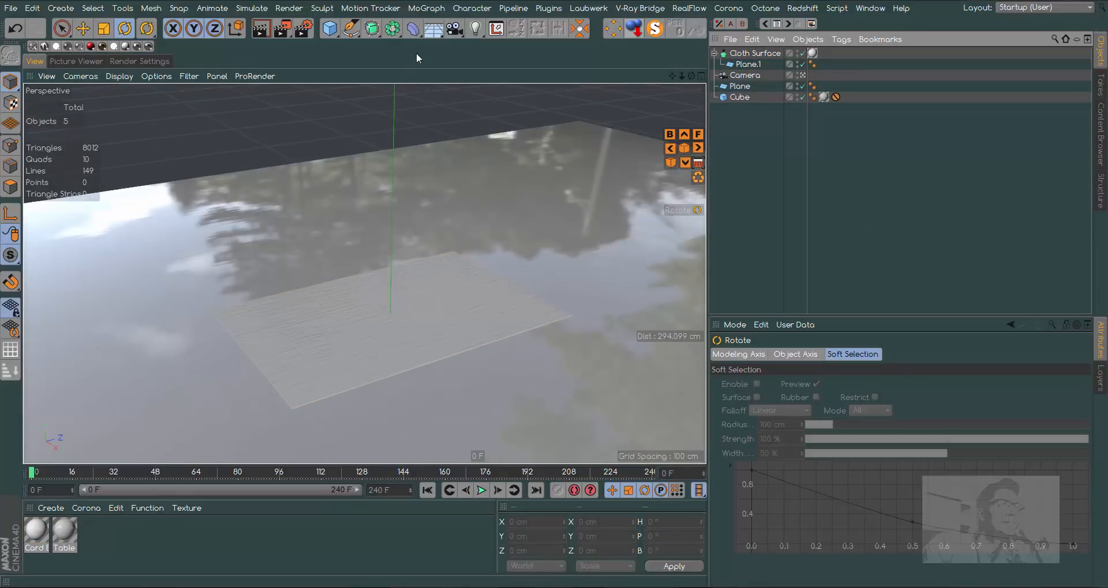
- Add a Sky object and create a material with canada_montreal_home_pierre_kitchen.exr as its color texture, without copying the image into the project
{"action": "left_click", "coordinate": [428, 32]}
{"action": "left_click", "coordinate": [475, 66]}
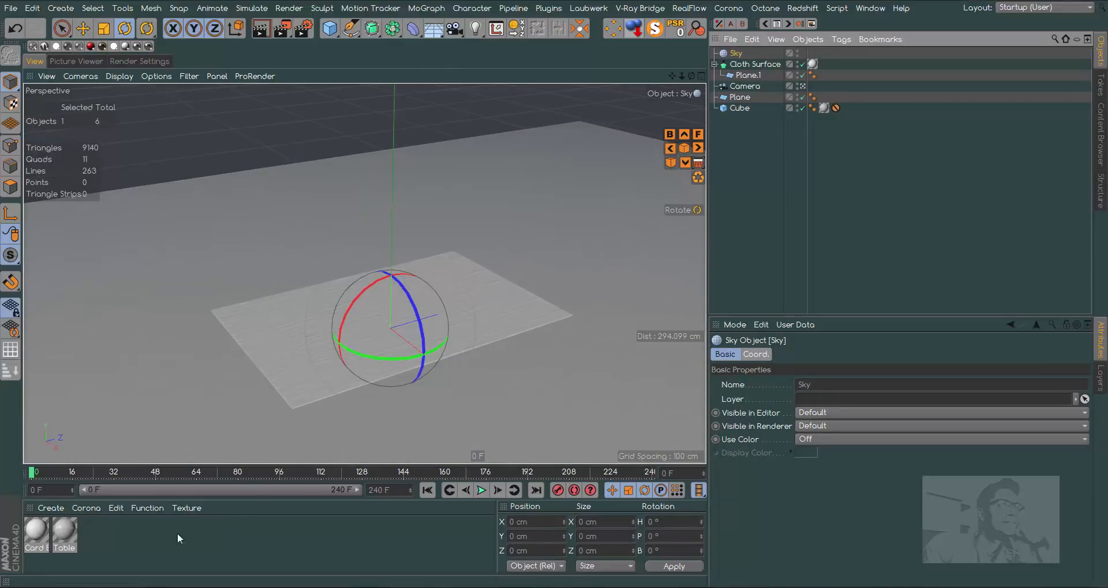
{"action": "double_click", "coordinate": [101, 533]}
{"action": "double_click", "coordinate": [37, 531]}
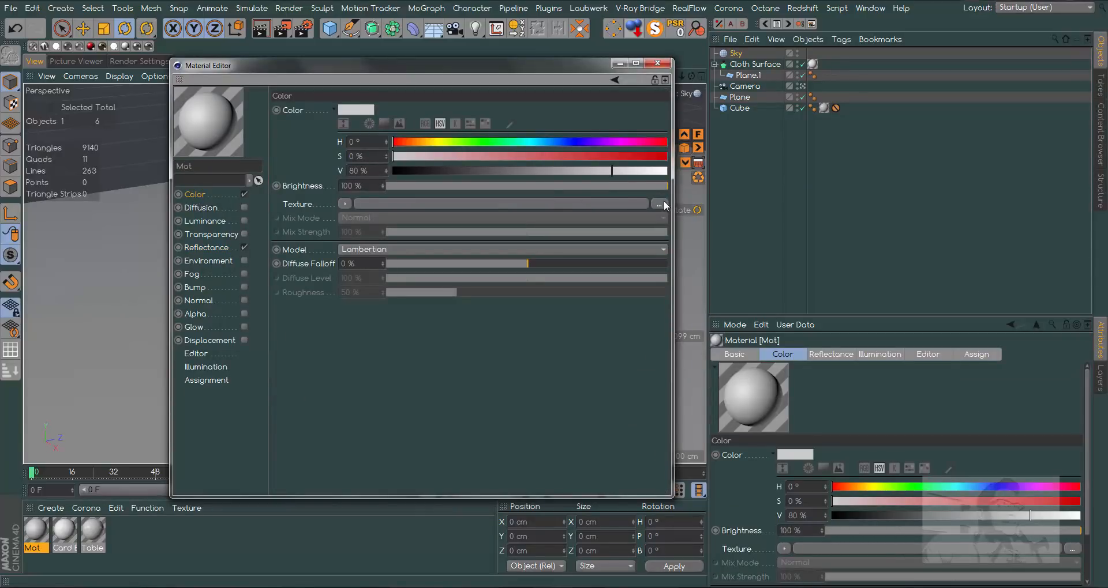
{"action": "left_click", "coordinate": [663, 200]}
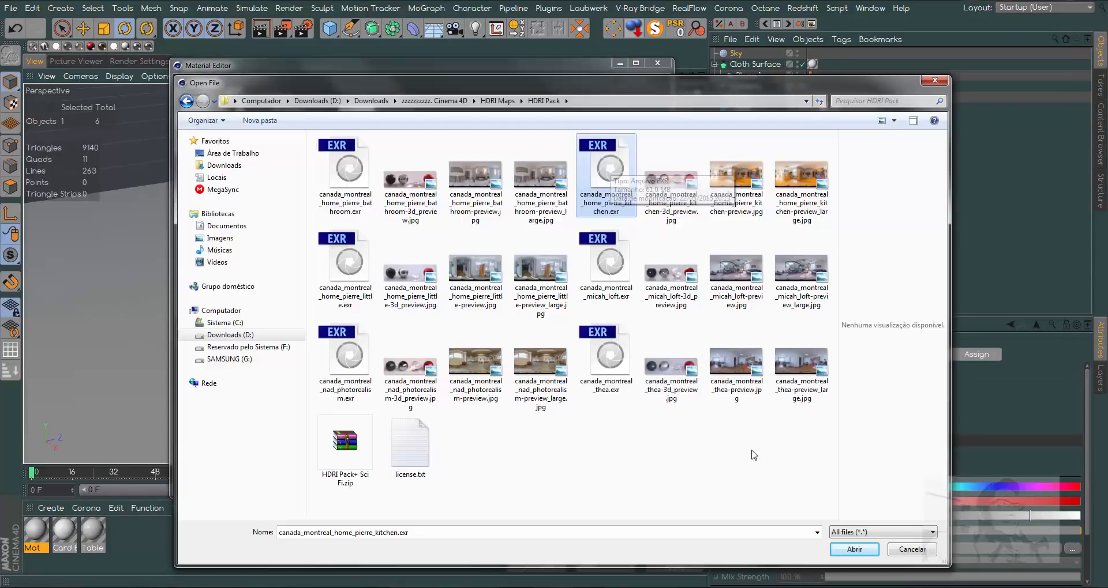
{"action": "double_click", "coordinate": [621, 172]}
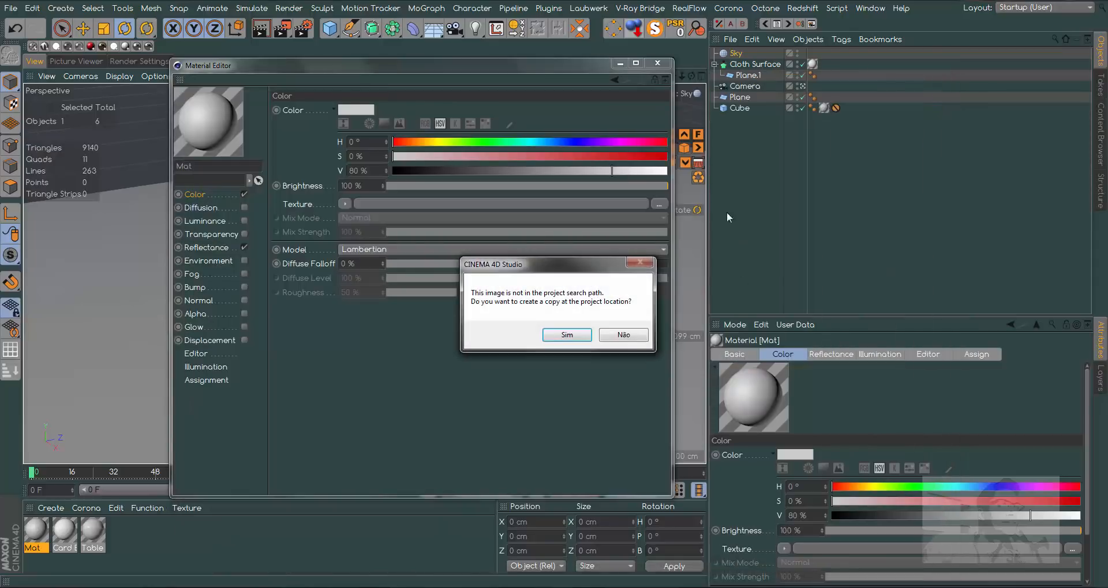
{"action": "left_click", "coordinate": [629, 337]}
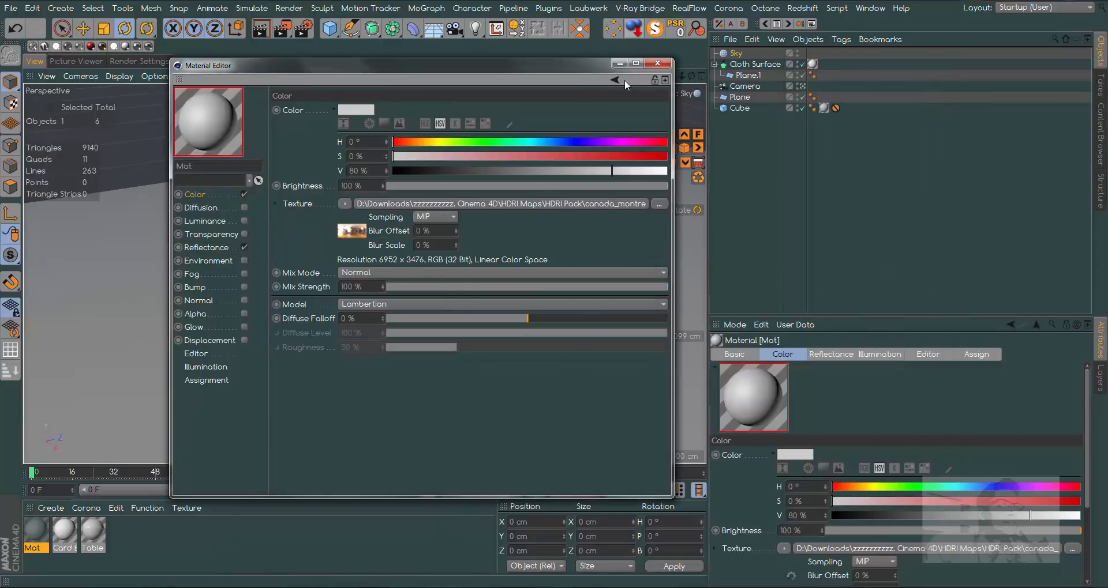
- Disable the Reflectance channel of the HDRI material and apply the material to the Sky object
{"action": "left_click", "coordinate": [244, 247]}
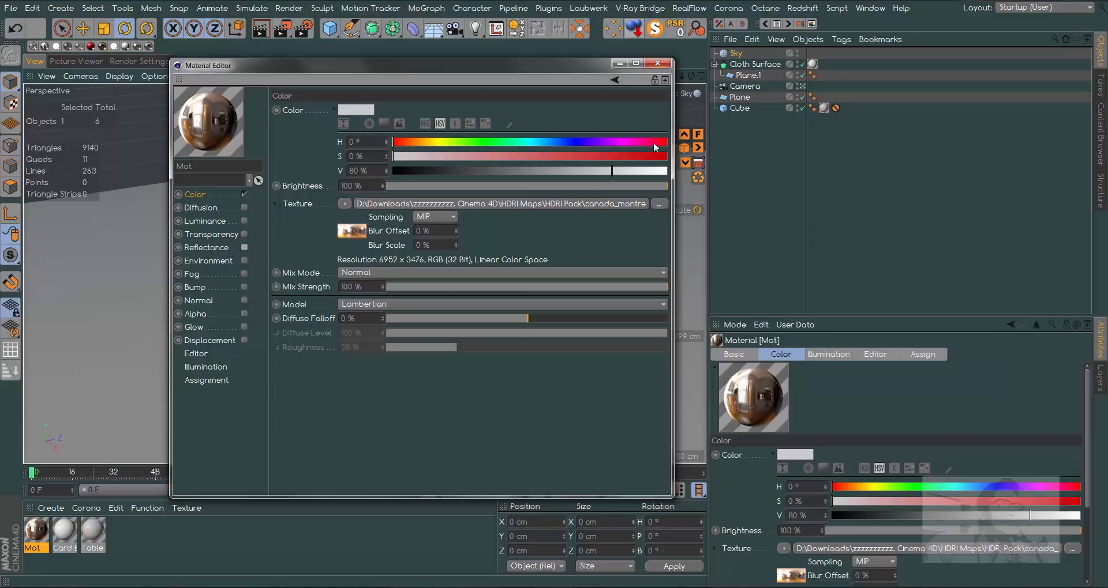
{"action": "left_click", "coordinate": [662, 63]}
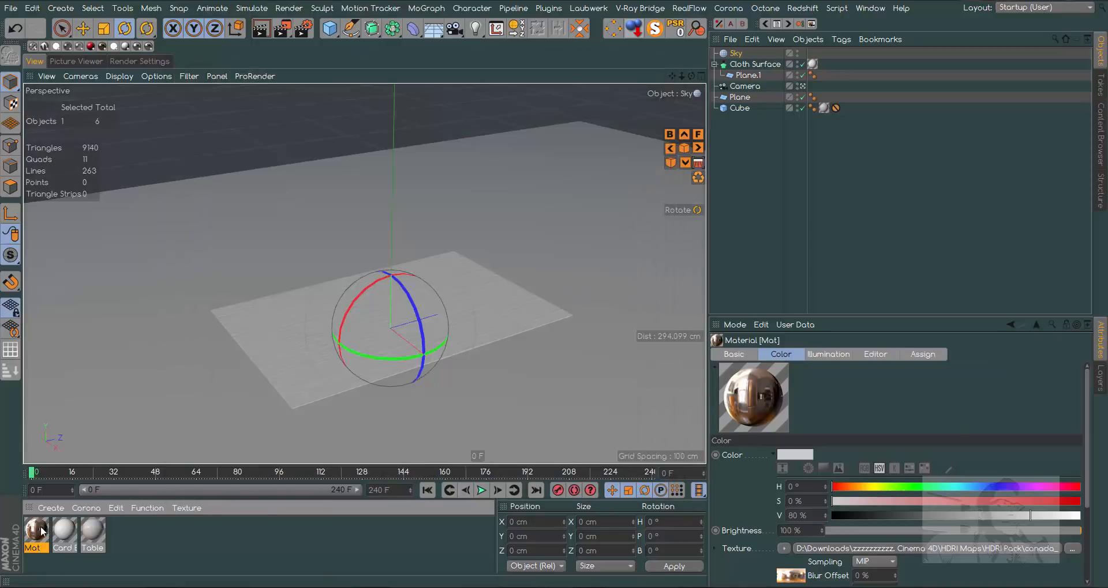
{"action": "left_click_drag", "start_coordinate": [738, 43], "coordinate": [741, 54]}
{"action": "key", "text": "e"}
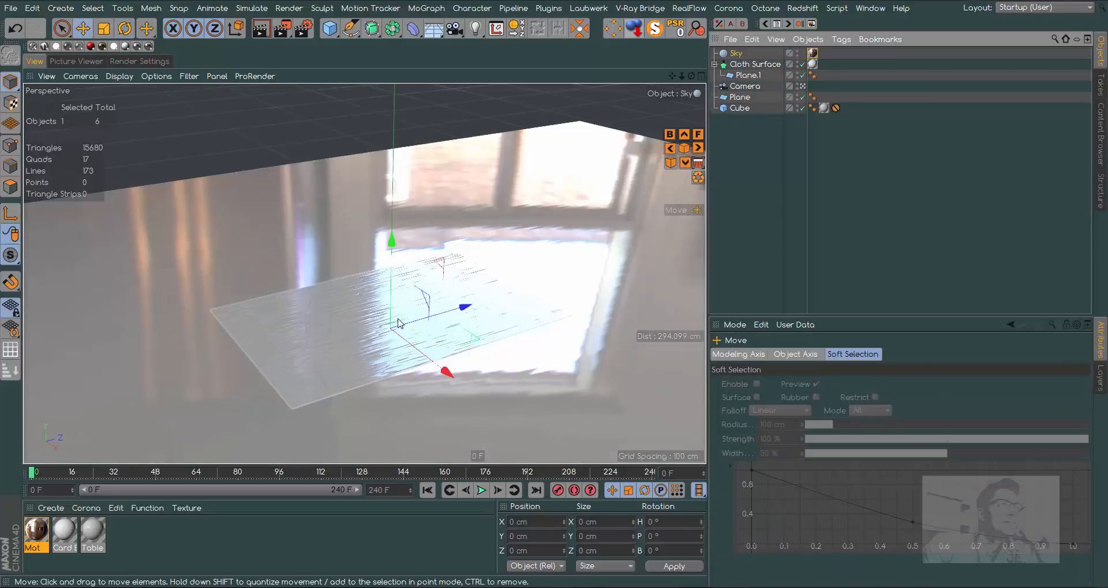
- Create another new material, name it Hot1 and open it for editing
{"action": "double_click", "coordinate": [128, 539]}
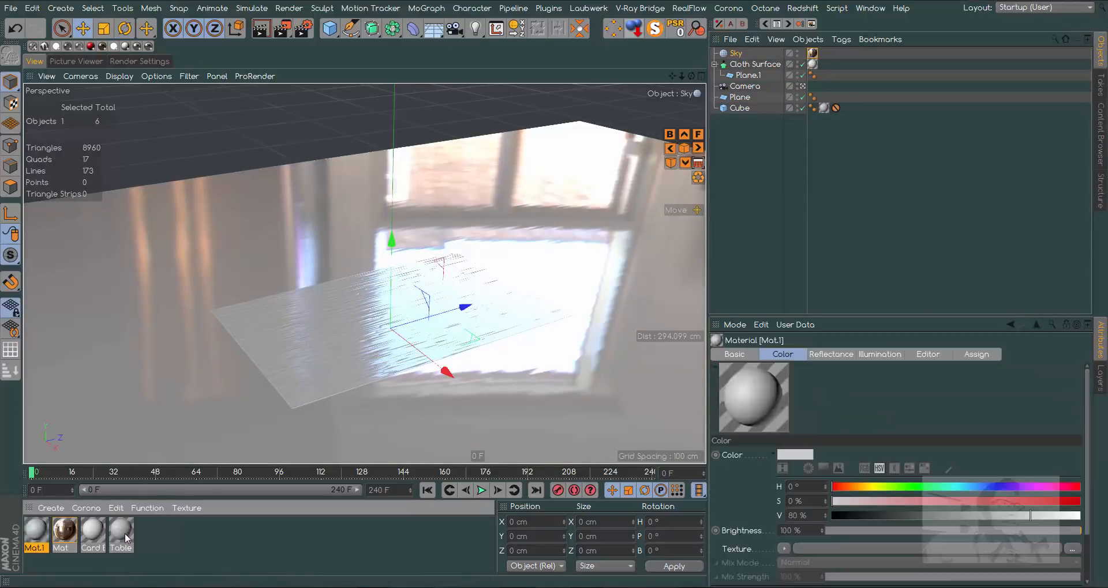
{"action": "double_click", "coordinate": [36, 530]}
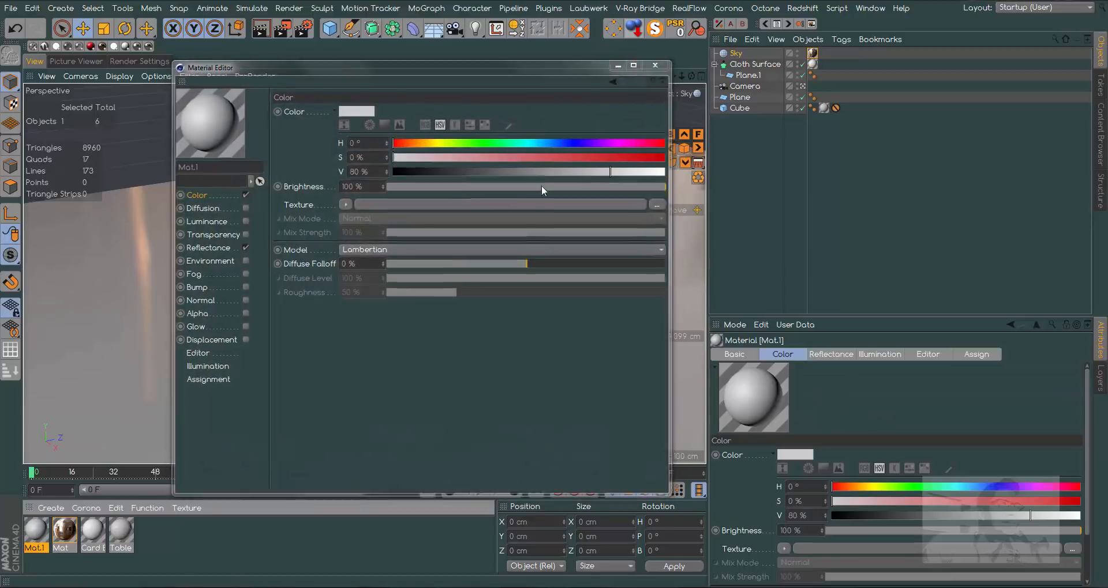
{"action": "left_click", "coordinate": [657, 62]}
{"action": "double_click", "coordinate": [34, 548]}
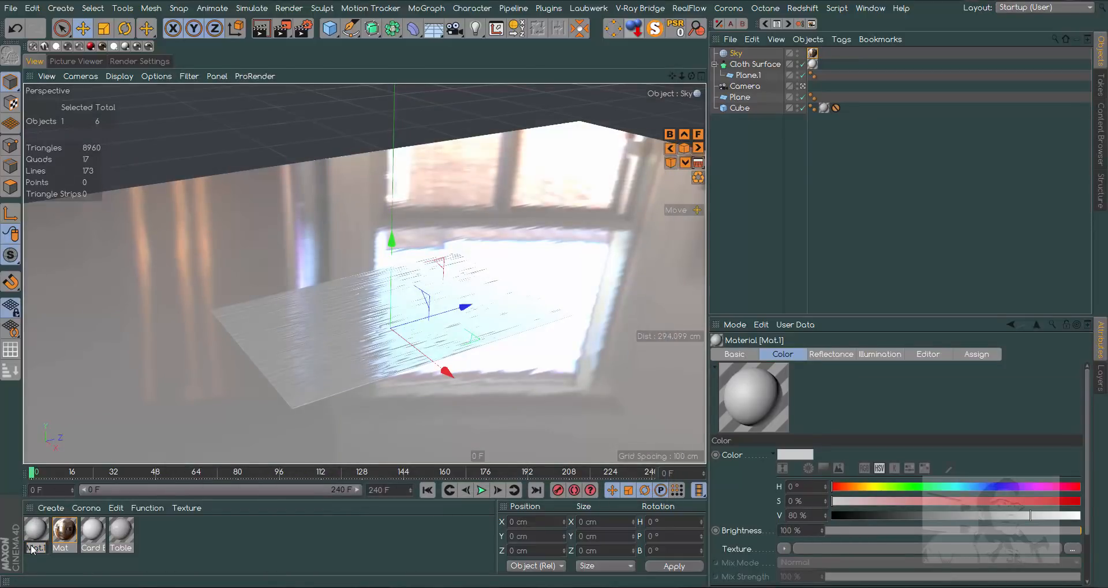
{"action": "type", "text": "Hot1"}
{"action": "key", "text": "Return"}
{"action": "double_click", "coordinate": [34, 529]}
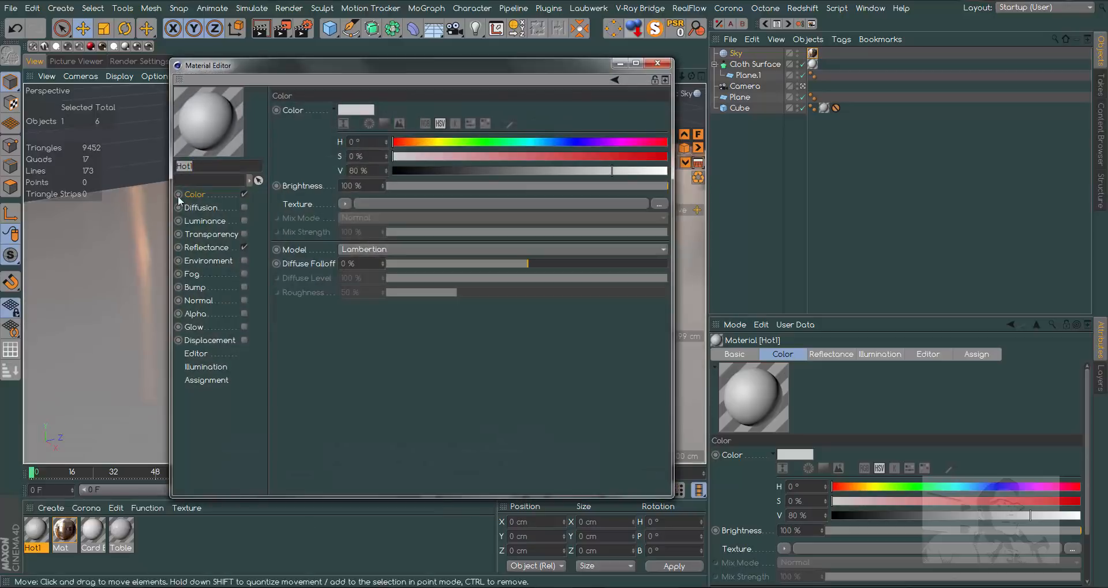
- Disable the Hot1 material's Color channel and replace its default specular layer with a GGX reflectance layer
{"action": "left_click", "coordinate": [244, 194]}
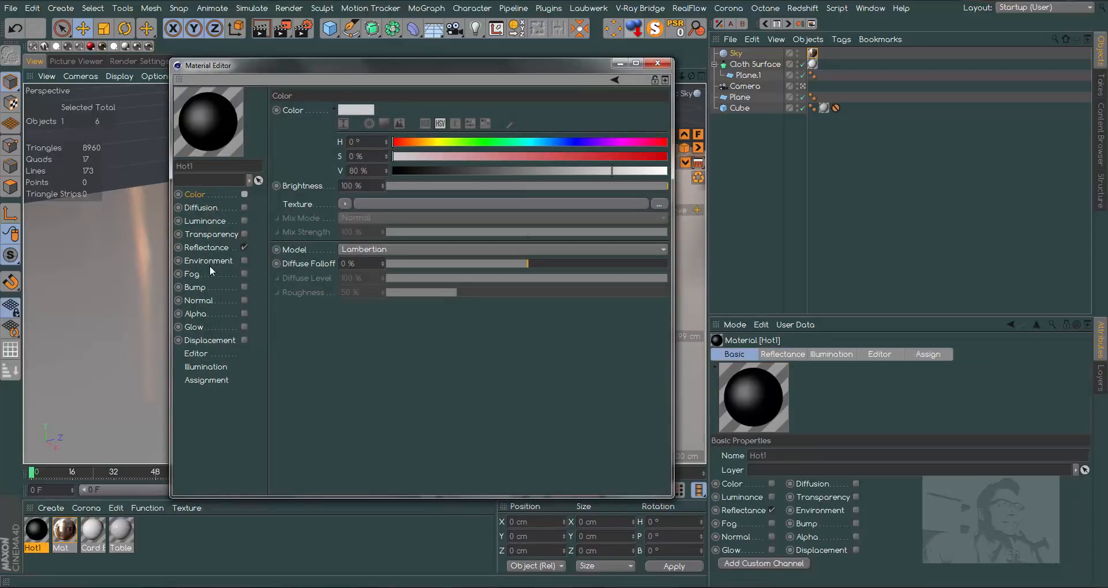
{"action": "left_click", "coordinate": [222, 248]}
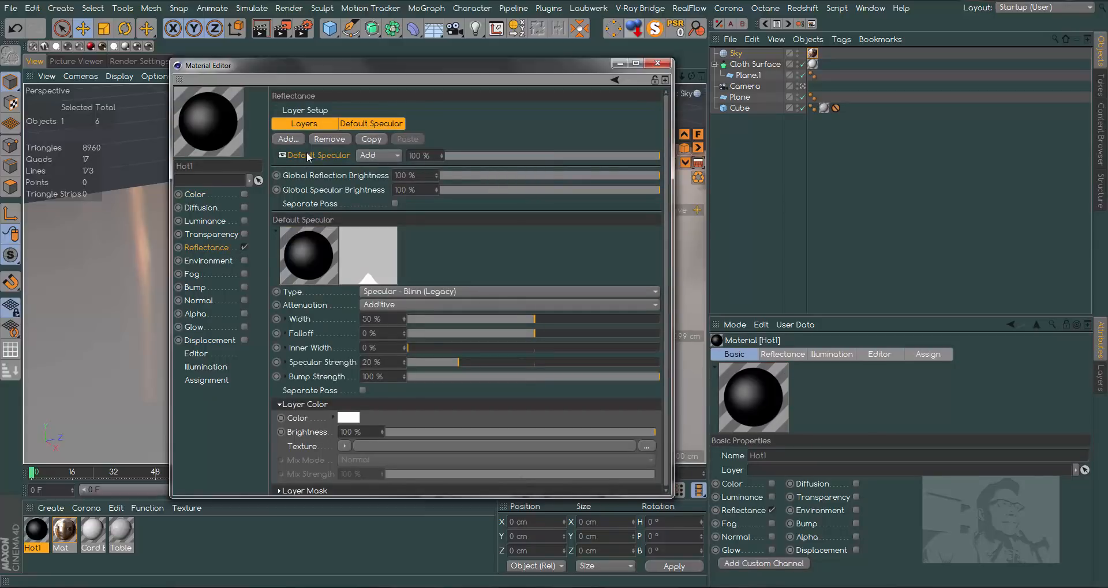
{"action": "key", "text": "Delete"}
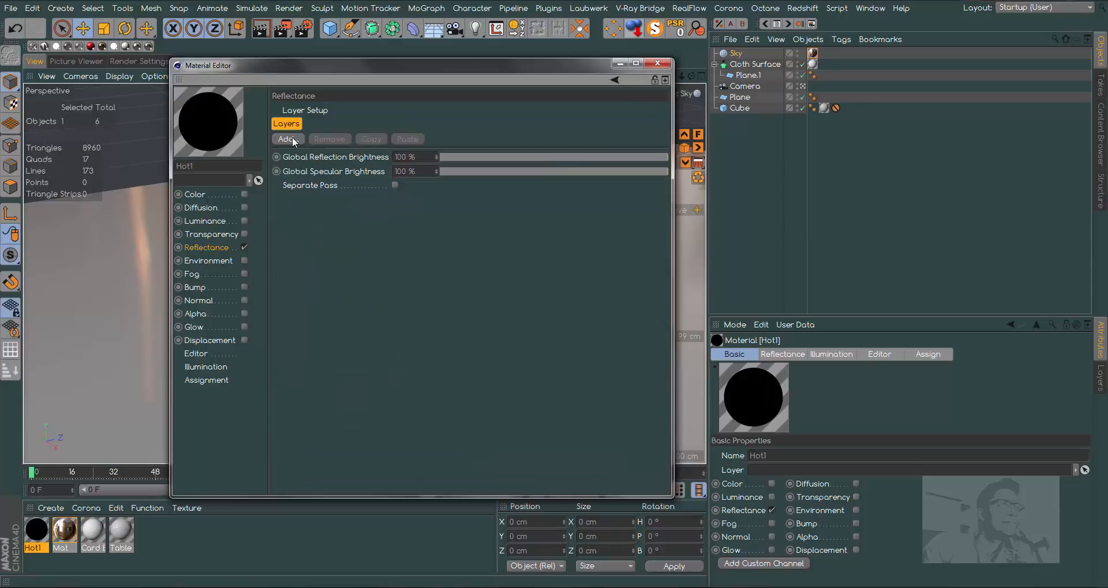
{"action": "left_click", "coordinate": [291, 137]}
{"action": "left_click", "coordinate": [319, 155]}
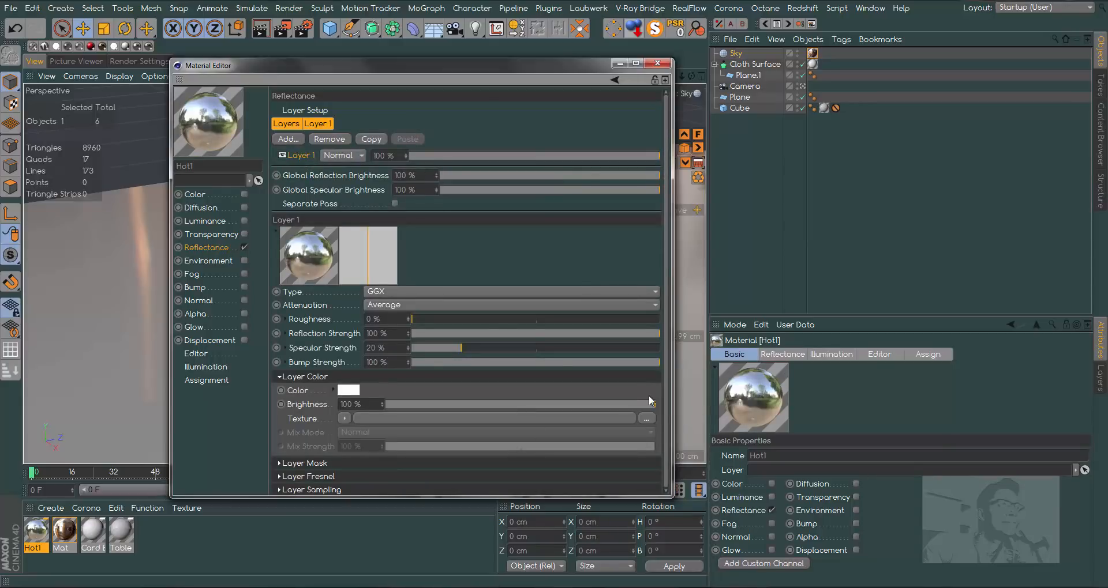
- Set the reflectance layer's Fresnel to Conductor with the Titanium Nitride preset
{"action": "left_click_drag", "start_coordinate": [665, 400], "coordinate": [677, 458]}
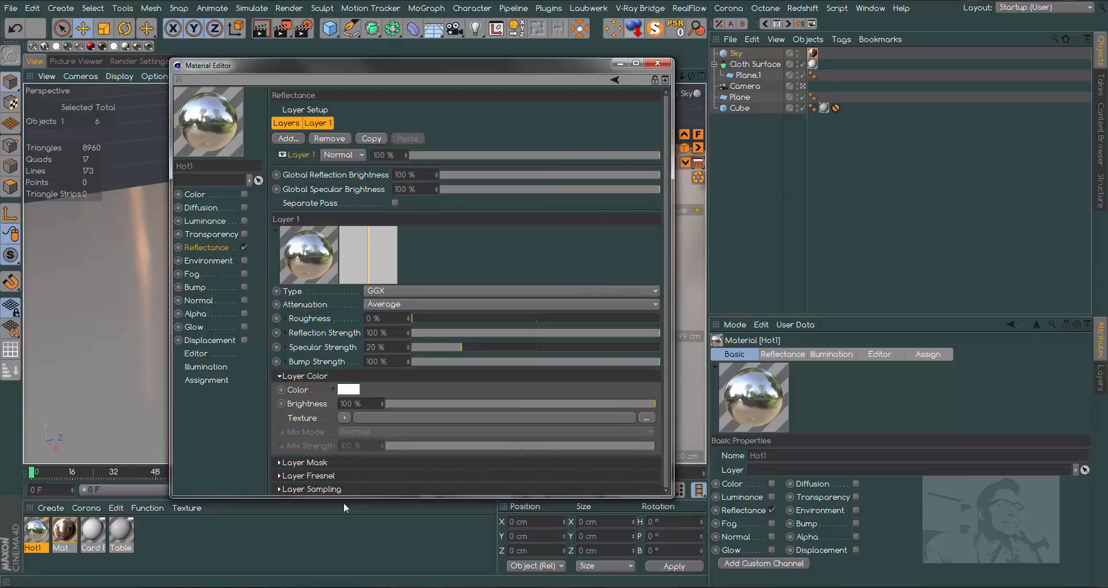
{"action": "left_click", "coordinate": [302, 476]}
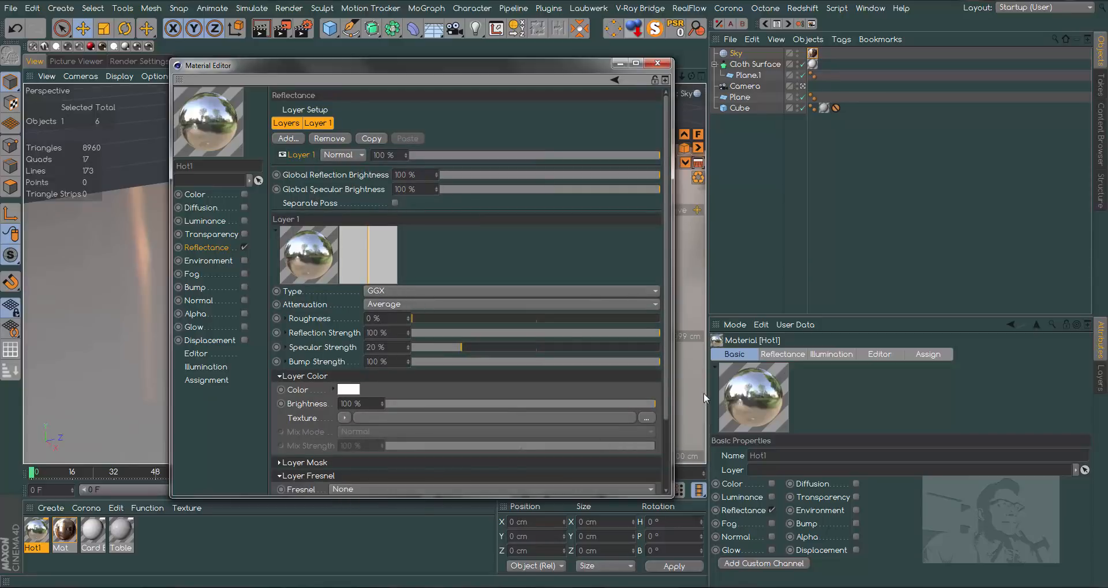
{"action": "left_click_drag", "start_coordinate": [667, 392], "coordinate": [673, 469]}
{"action": "left_click", "coordinate": [370, 406]}
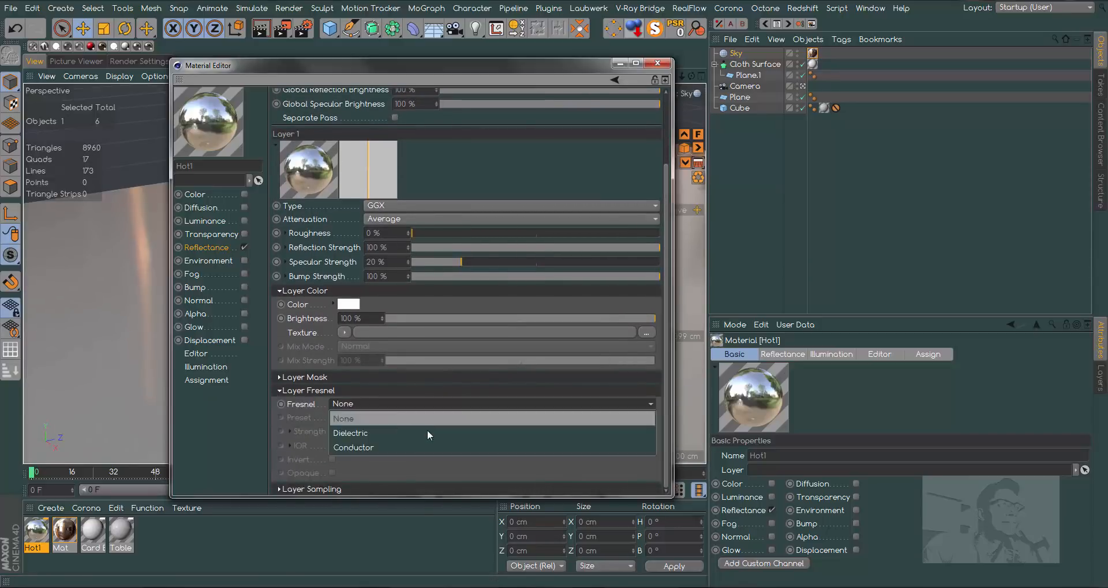
{"action": "left_click", "coordinate": [375, 447]}
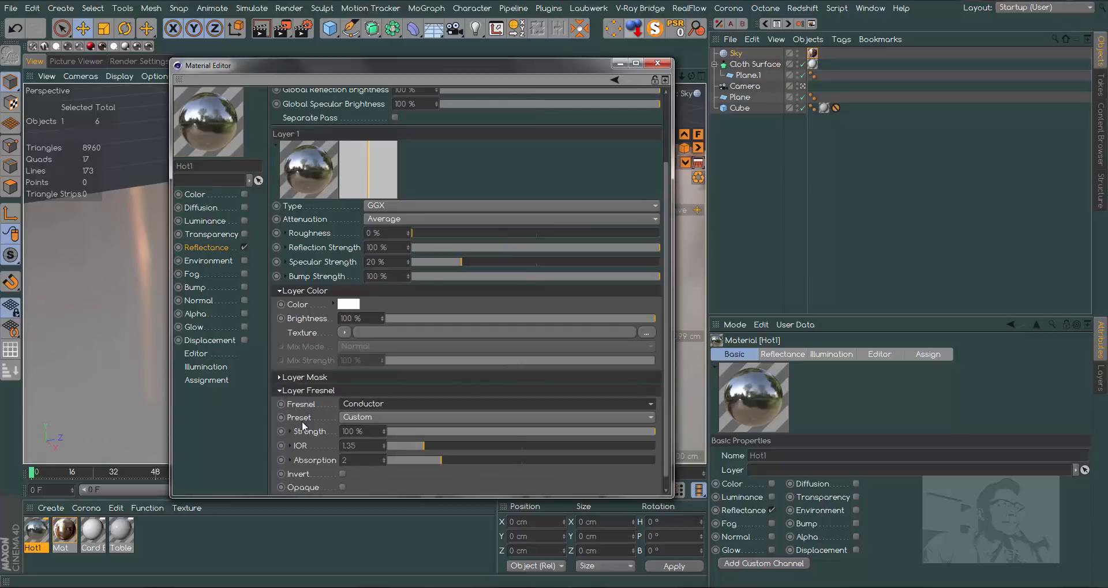
{"action": "left_click", "coordinate": [383, 418]}
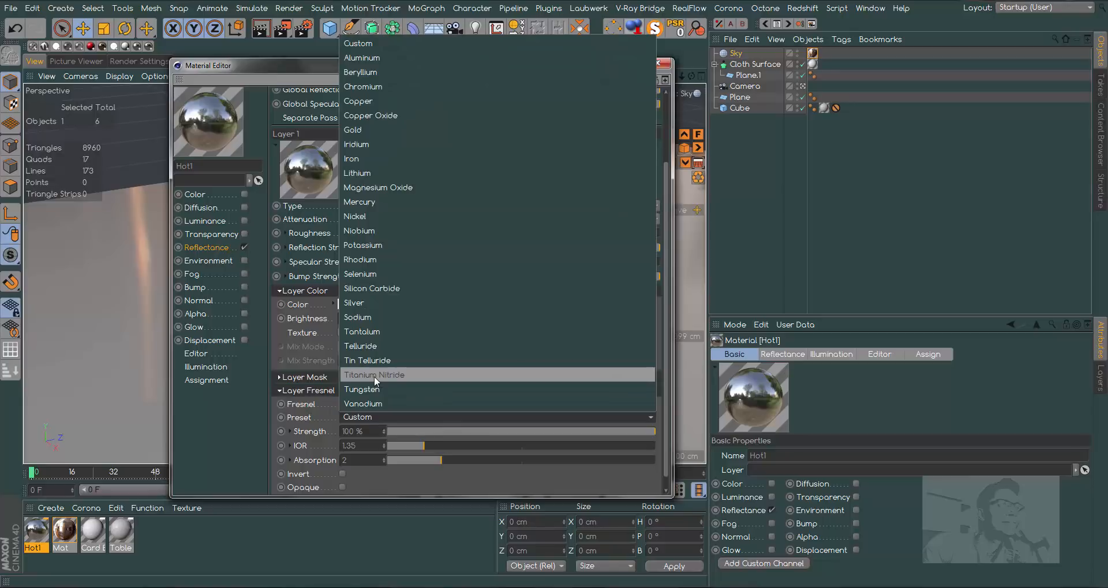
{"action": "left_click", "coordinate": [407, 376]}
{"action": "left_click_drag", "start_coordinate": [575, 67], "coordinate": [772, 63]}
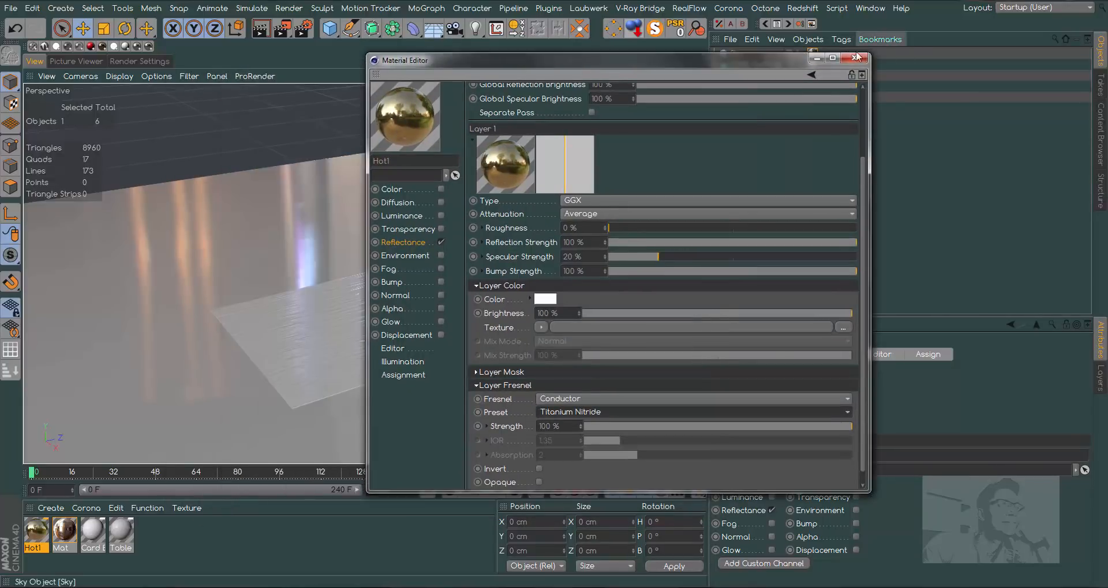
- Load Hot Stamp Alpha.jpg as Hot1's alpha texture without copying the image into the project
{"action": "left_click", "coordinate": [397, 310]}
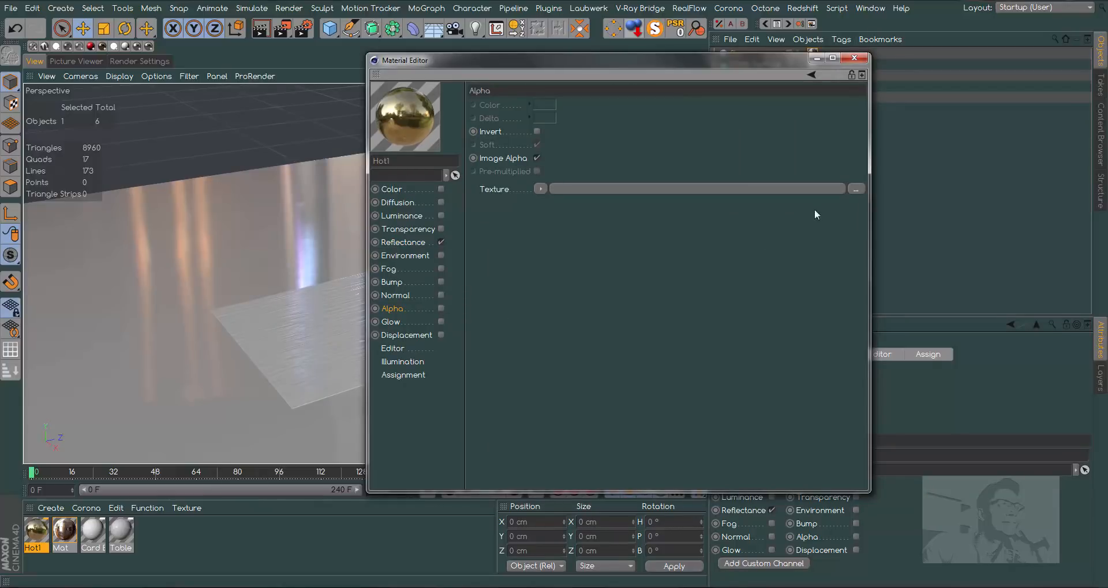
{"action": "left_click", "coordinate": [855, 190]}
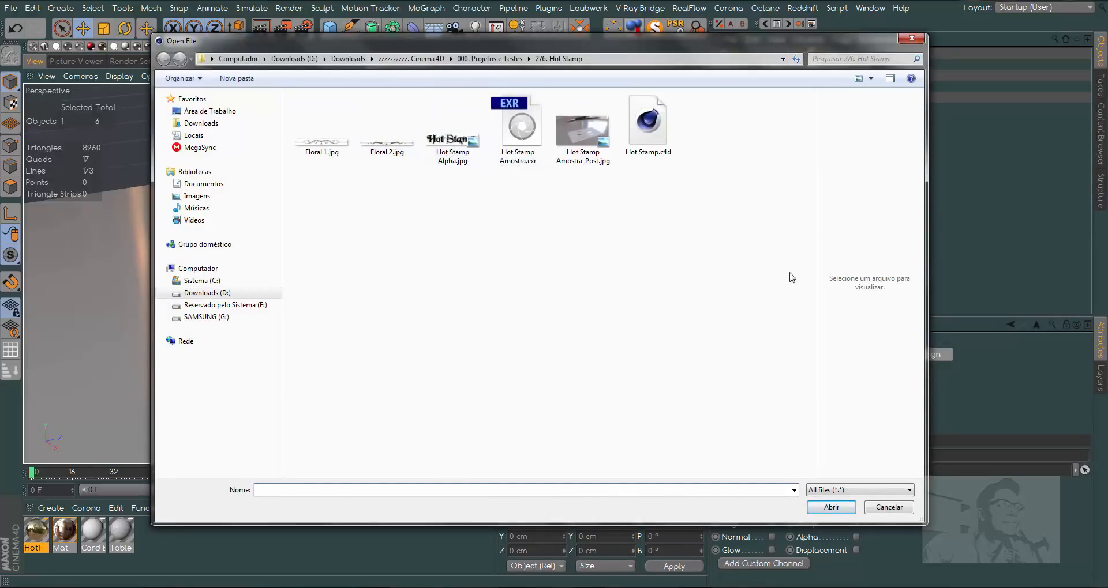
{"action": "left_click_drag", "start_coordinate": [815, 293], "coordinate": [629, 283]}
{"action": "left_click", "coordinate": [449, 138]}
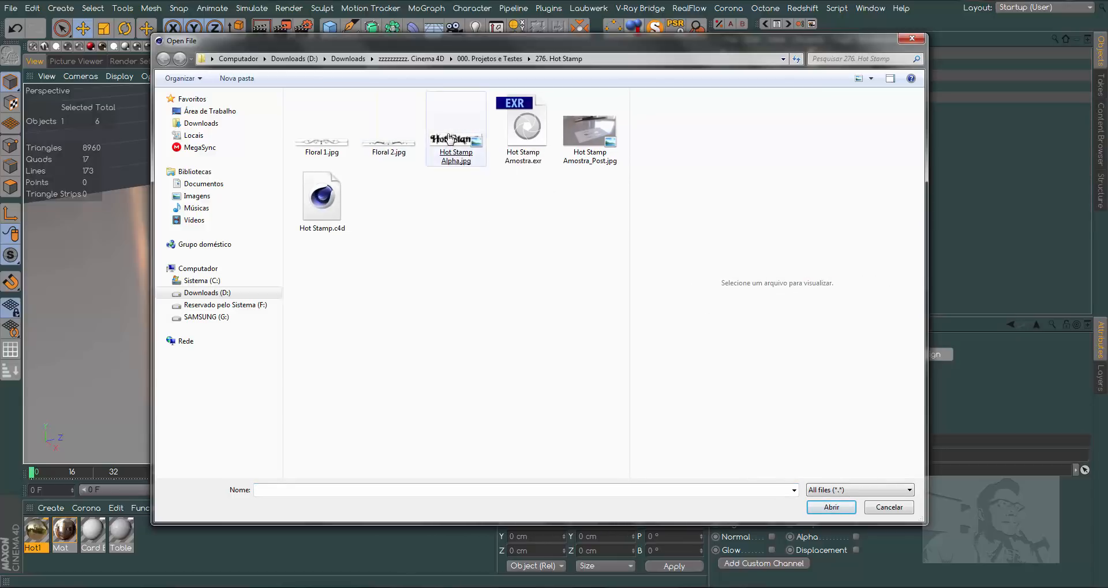
{"action": "left_click", "coordinate": [388, 138]}
{"action": "left_click", "coordinate": [334, 147]}
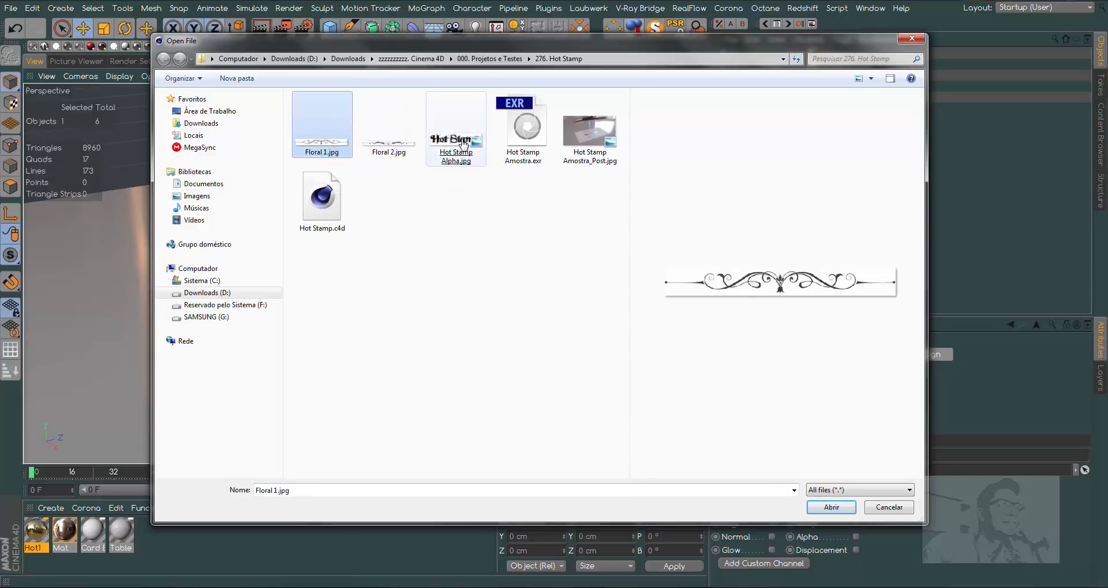
{"action": "double_click", "coordinate": [453, 139]}
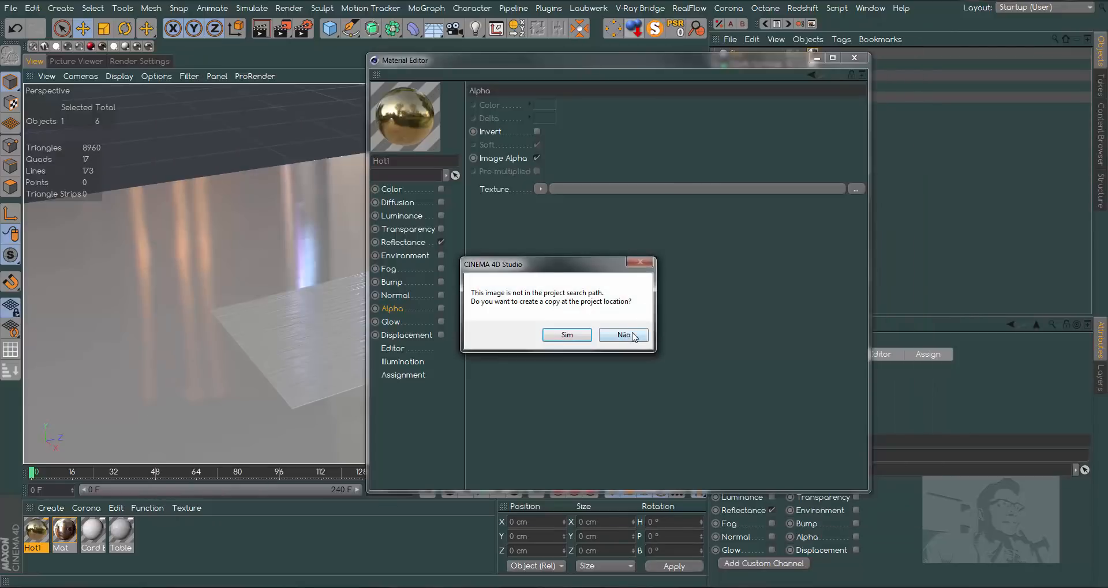
{"action": "left_click", "coordinate": [633, 335]}
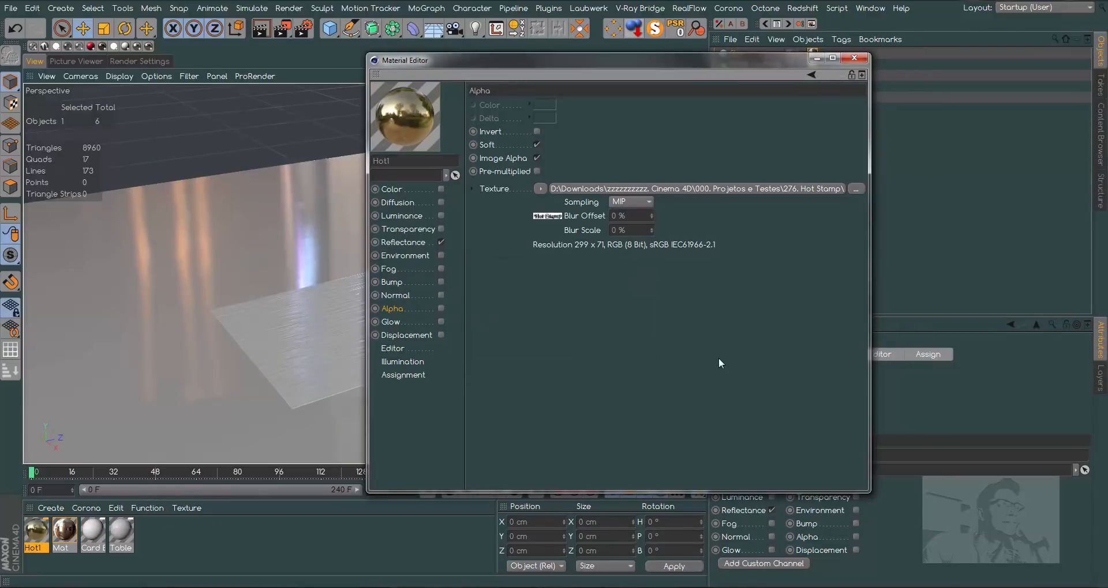
- Enable Hot1's Alpha channel with its texture inverted, and close the material for editing
{"action": "left_click", "coordinate": [441, 309]}
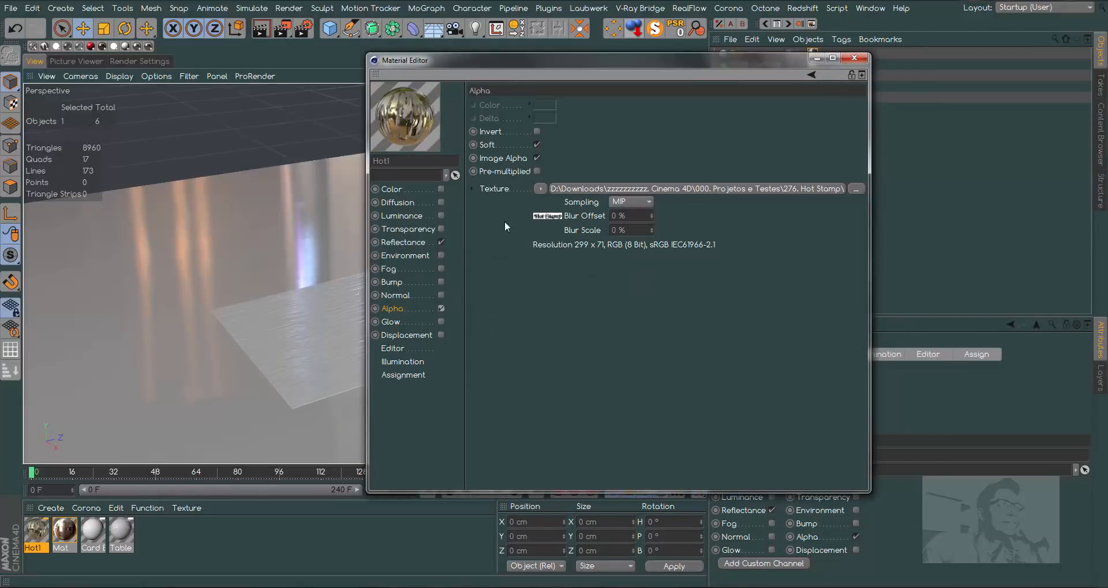
{"action": "left_click", "coordinate": [538, 132]}
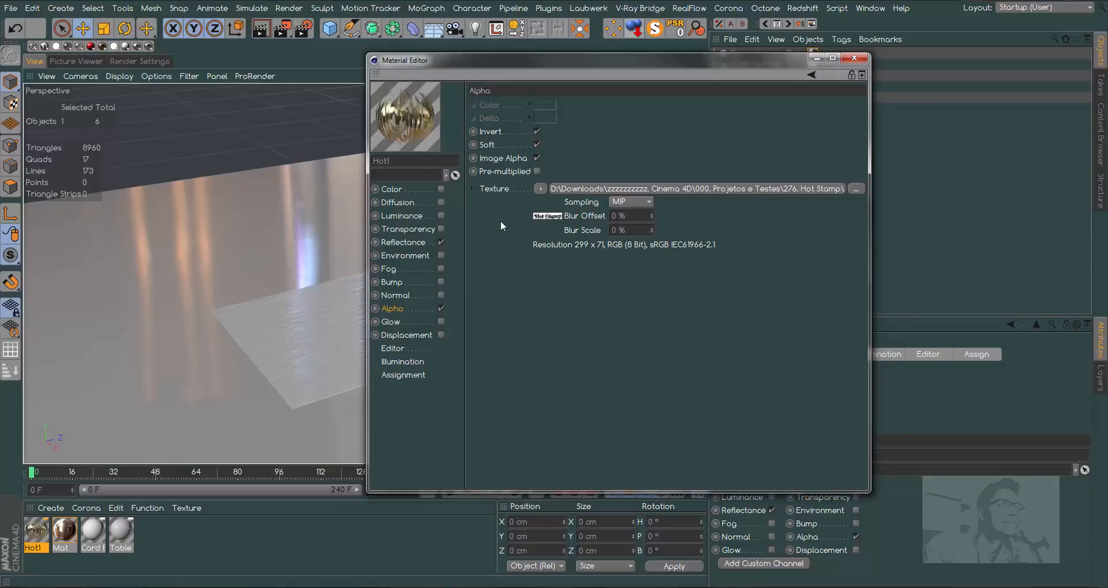
{"action": "left_click", "coordinate": [854, 58]}
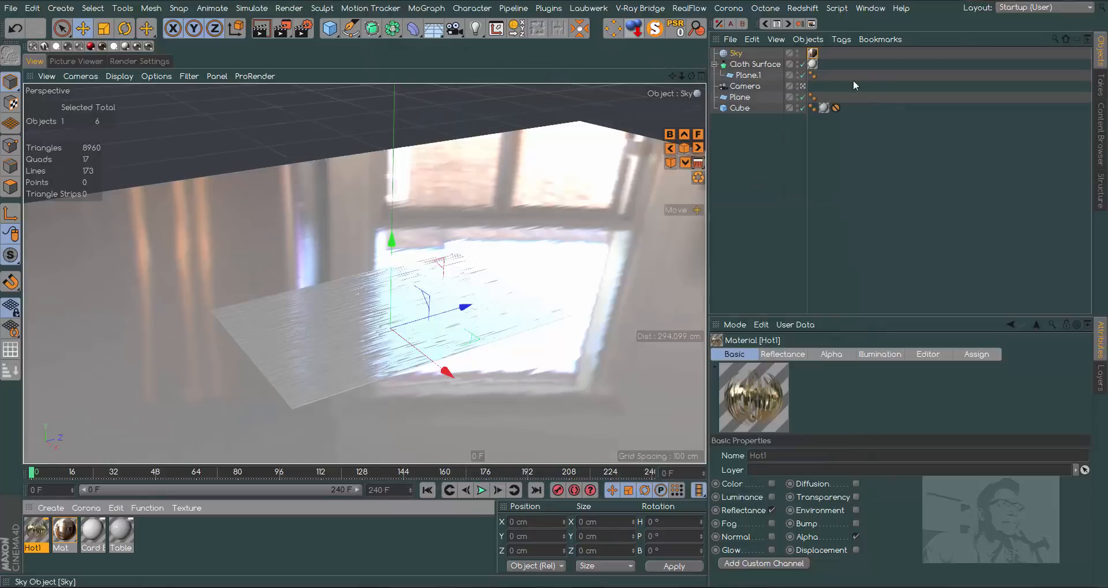
- Leave the scene camera's view and look at the card from directly above
{"action": "left_click", "coordinate": [802, 88]}
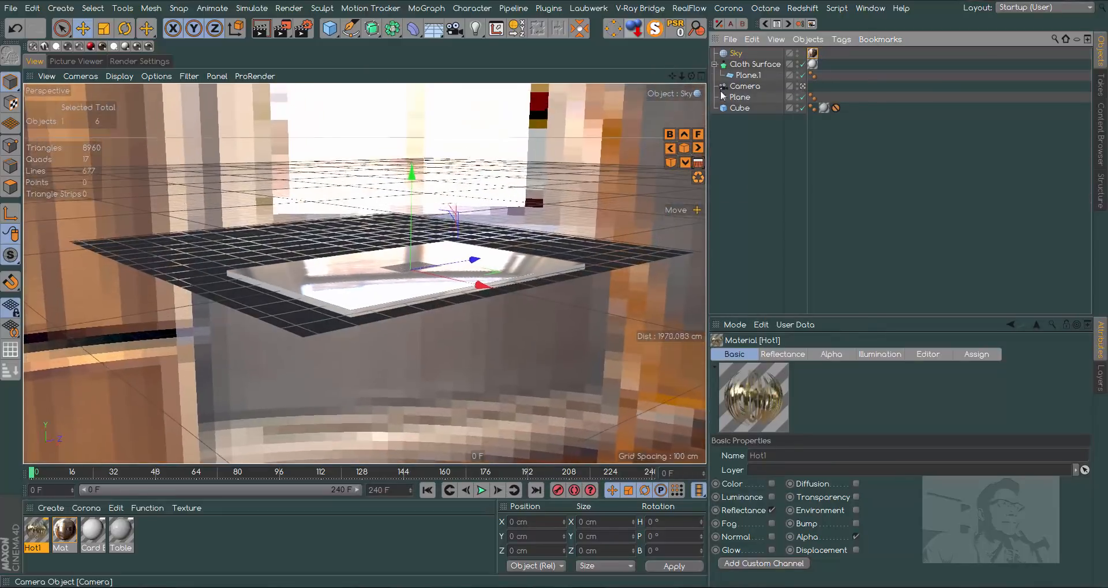
{"action": "left_click_drag", "start_coordinate": [692, 76], "coordinate": [690, 99]}
{"action": "mouse_move", "coordinate": [35, 529]}
{"action": "left_mouse_down"}
{"action": "mouse_move", "coordinate": [877, 179]}
{"action": "mouse_move", "coordinate": [791, 134]}
{"action": "mouse_move", "coordinate": [33, 524]}
{"action": "left_mouse_up"}
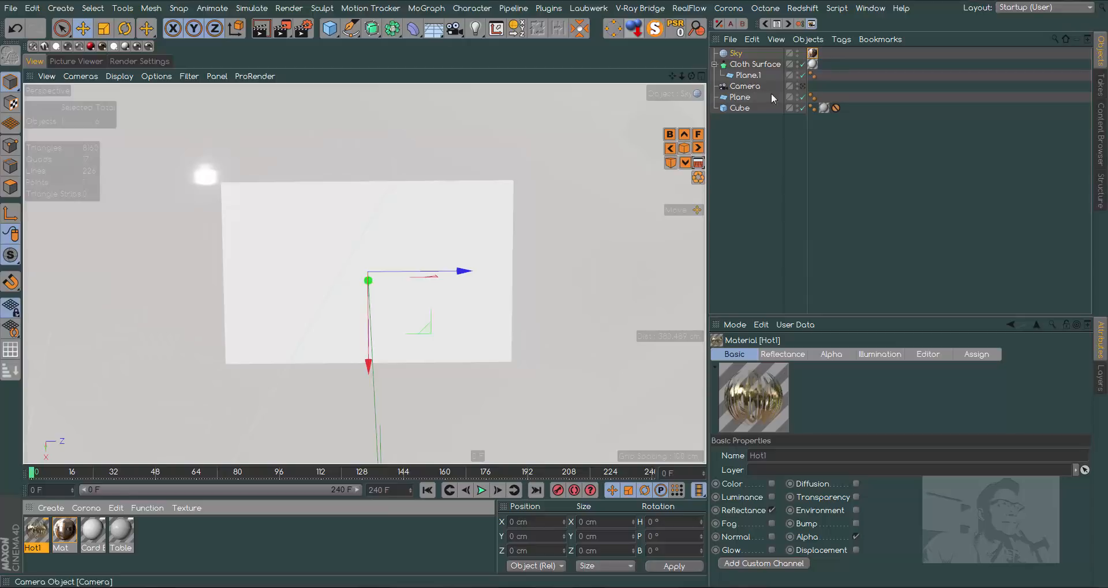
- Create a polygon copy of the Cloth Surface with Current State to Object and disable the original generator
{"action": "right_click", "coordinate": [766, 64]}
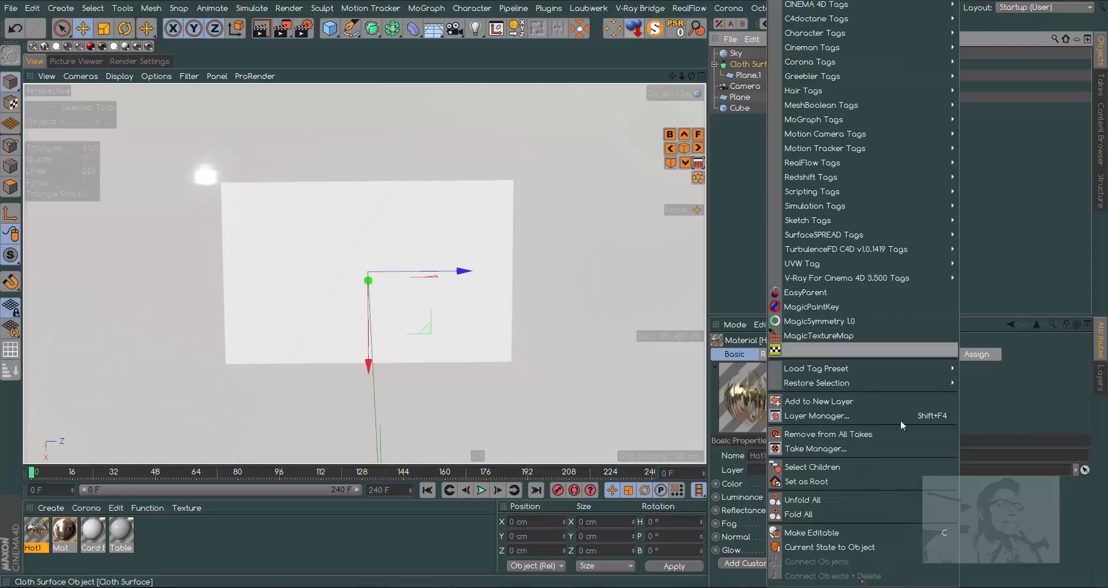
{"action": "left_click", "coordinate": [823, 546]}
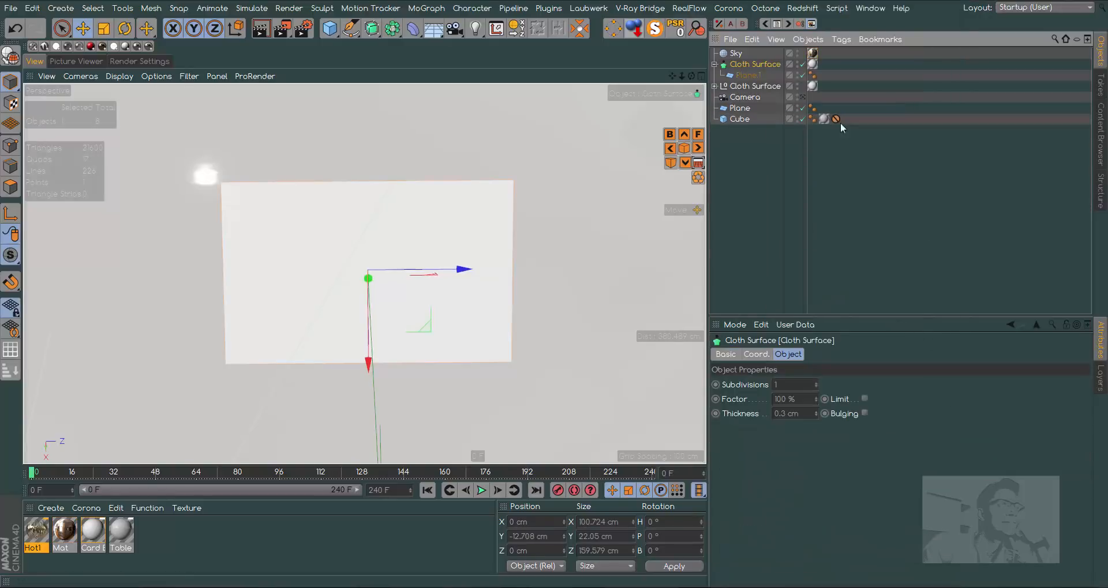
{"action": "left_click", "coordinate": [802, 65]}
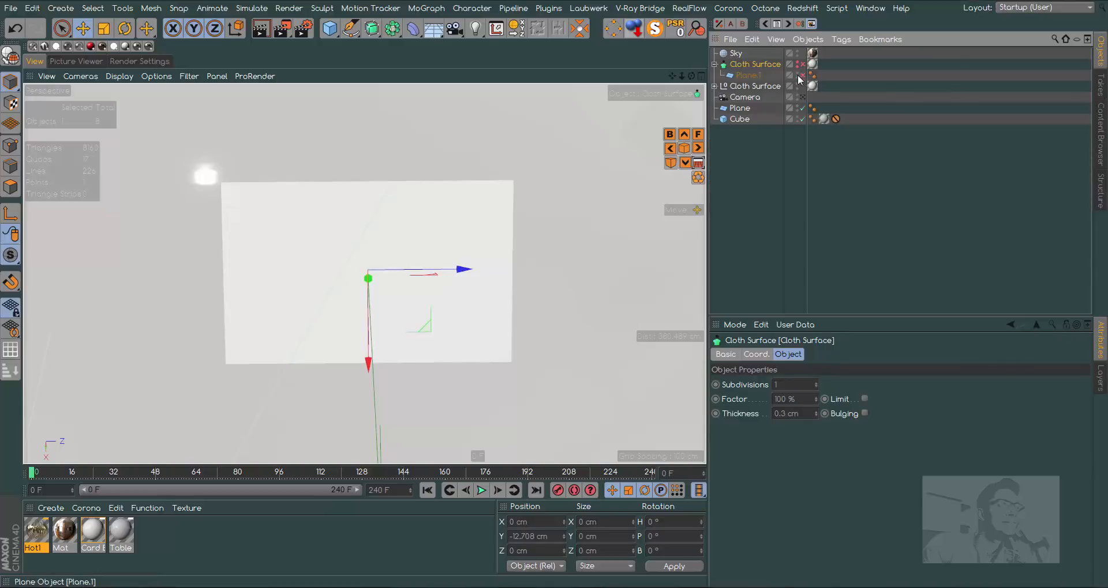
- Take the polygon Plane.1 out of the new Cloth Surface null and rename it Card
{"action": "left_click", "coordinate": [734, 88]}
{"action": "left_click", "coordinate": [715, 86]}
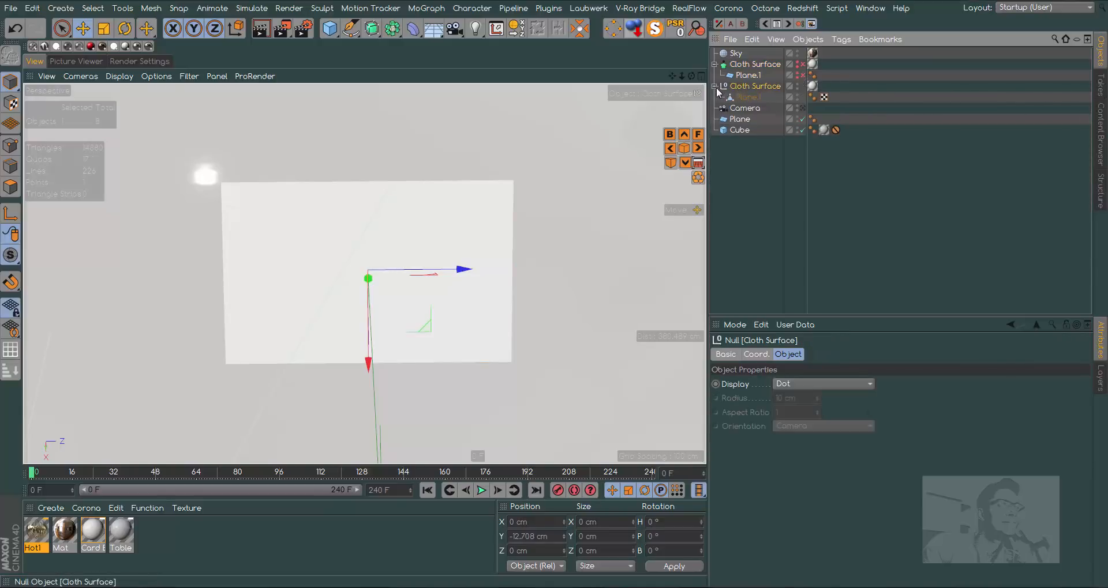
{"action": "left_click", "coordinate": [742, 97]}
{"action": "left_click_drag", "start_coordinate": [732, 171], "coordinate": [736, 159]}
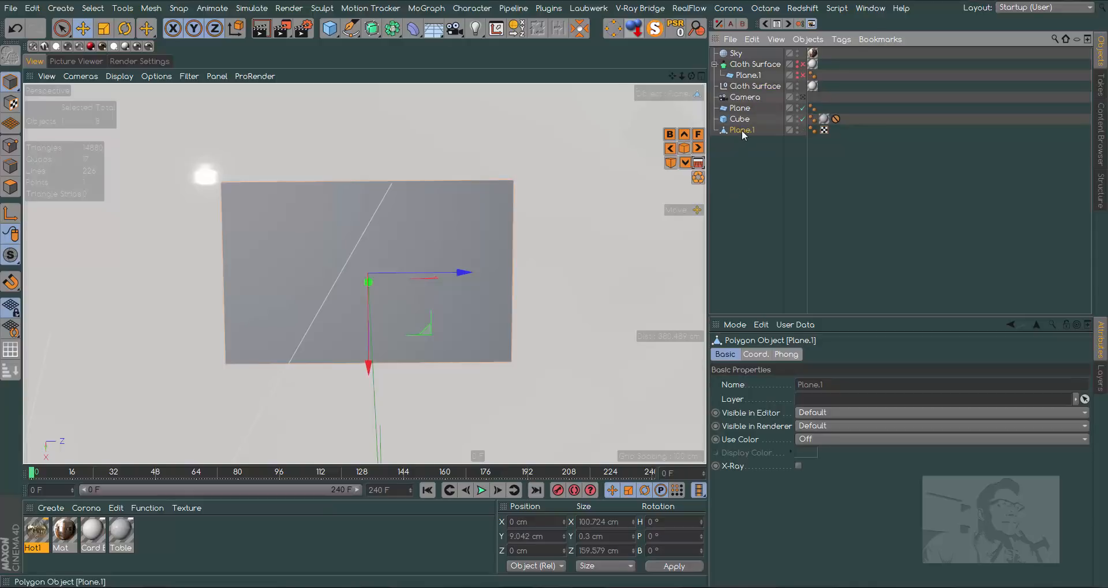
{"action": "double_click", "coordinate": [742, 130]}
{"action": "type", "text": "Card"}
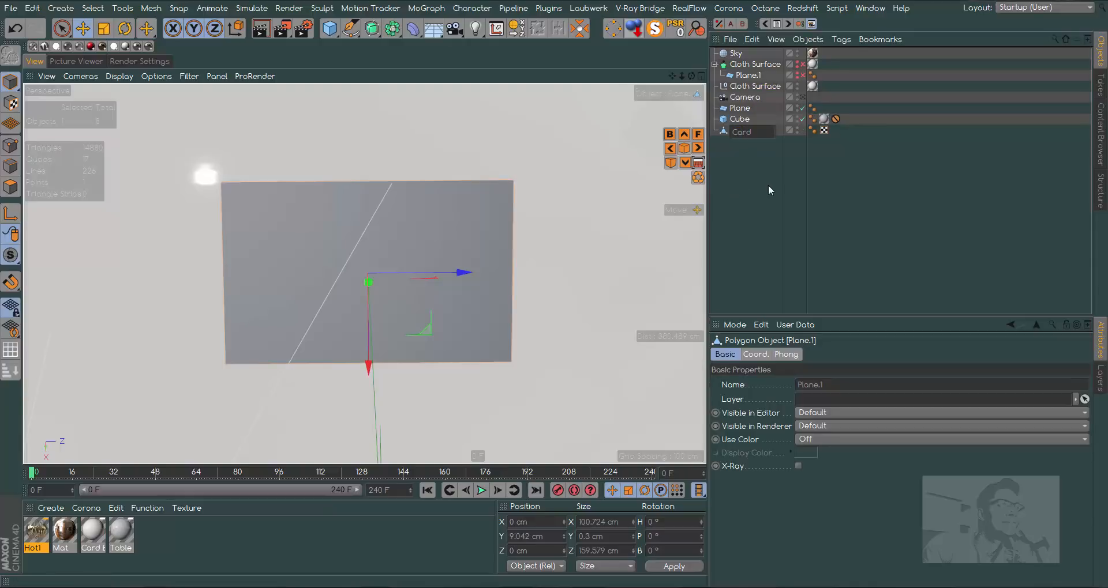
{"action": "key", "text": "Return"}
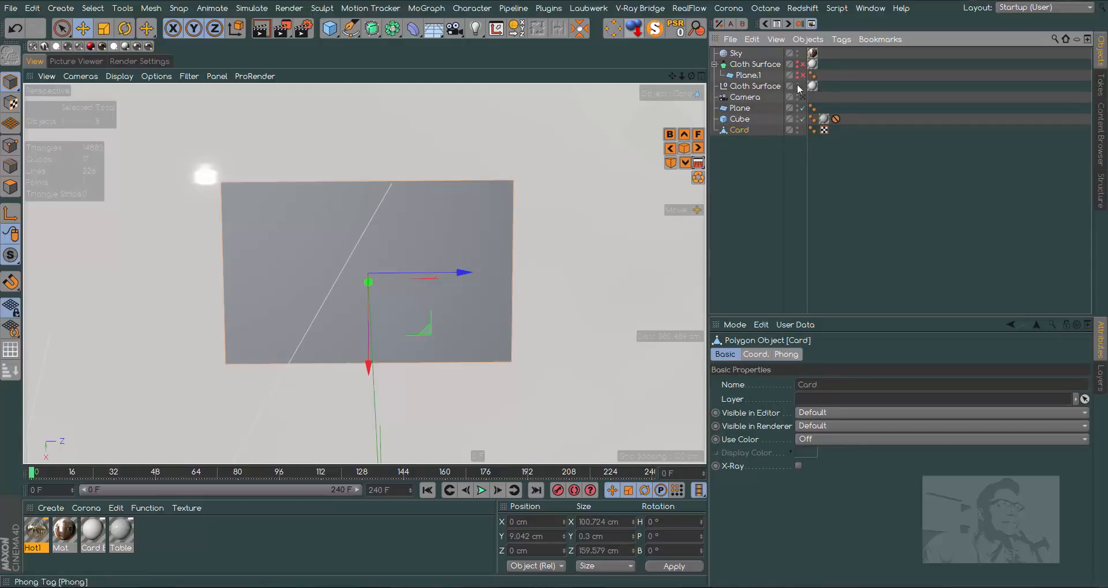
- Transfer the null's material tag to the Card object and delete the emptied Cloth Surface null
{"action": "left_click_drag", "start_coordinate": [812, 86], "coordinate": [750, 132]}
{"action": "left_click", "coordinate": [749, 86]}
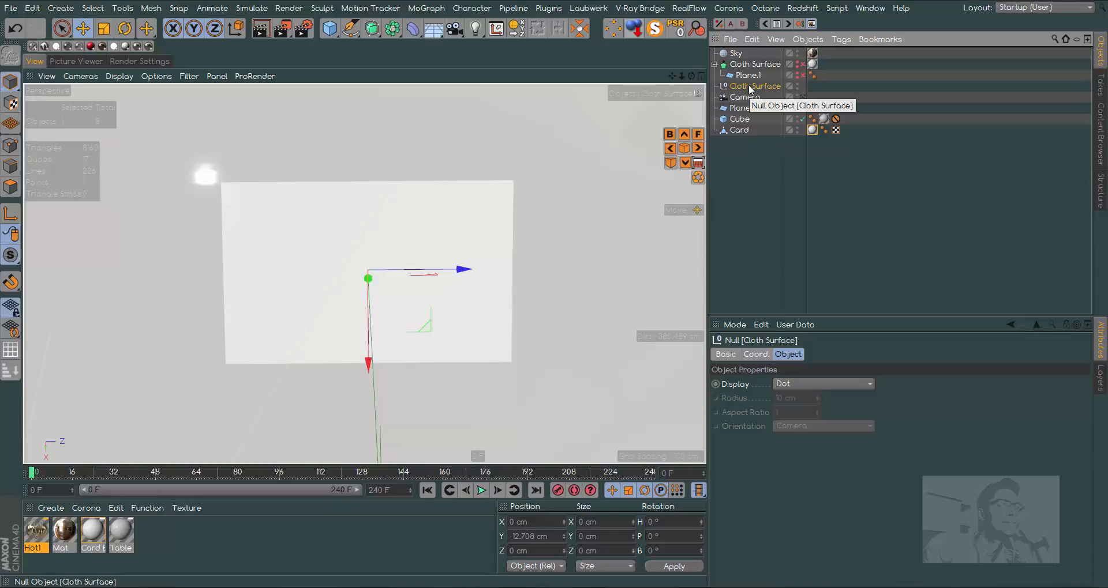
{"action": "key", "text": "Delete"}
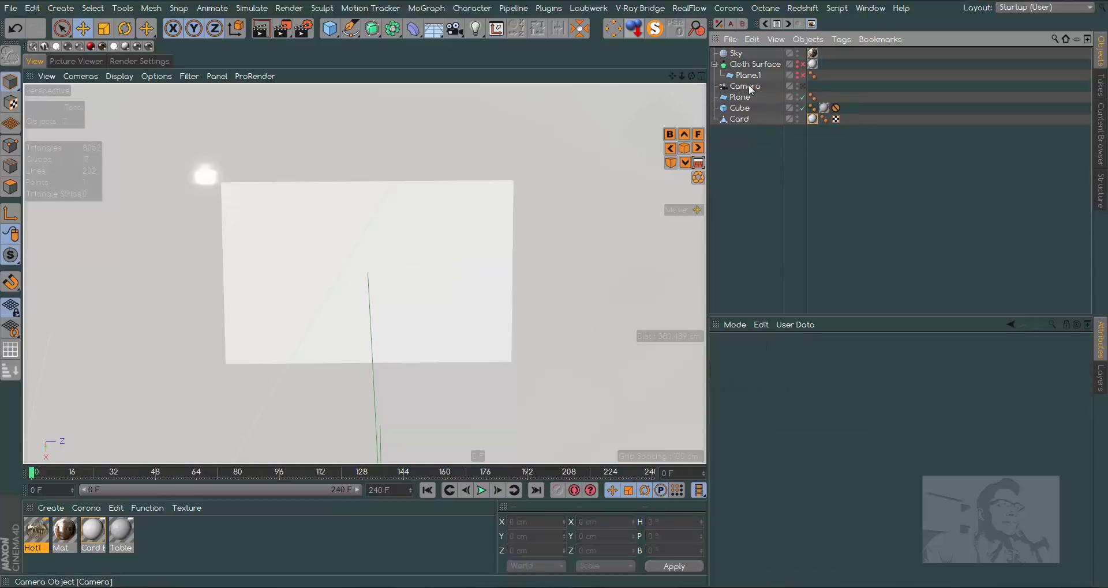
- Apply the Hot1 material to the Card object and fit its texture to a wide region in the middle of the card
{"action": "left_click", "coordinate": [740, 119]}
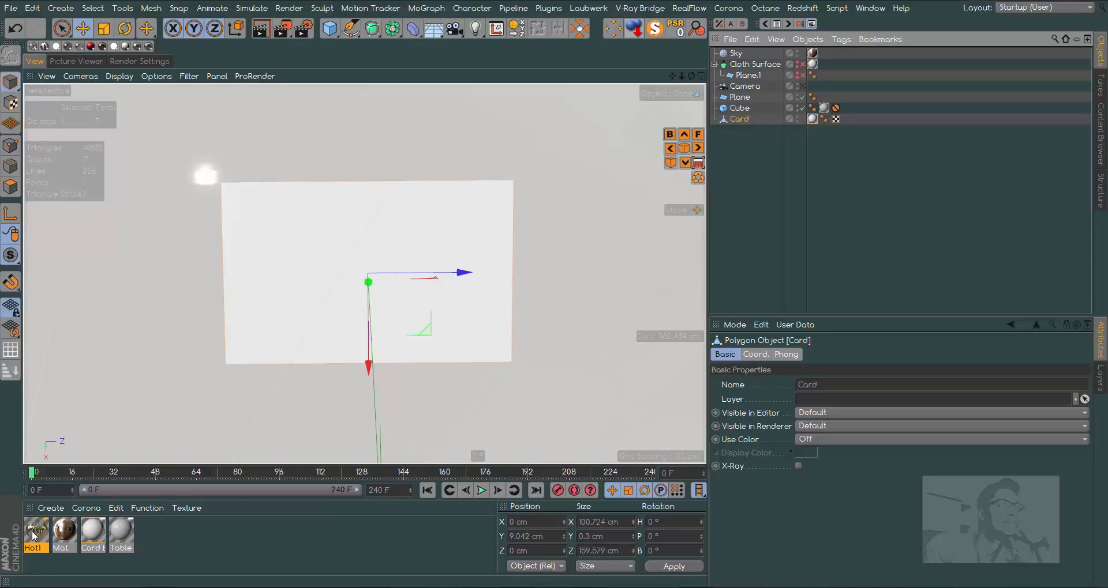
{"action": "left_click_drag", "start_coordinate": [33, 535], "coordinate": [744, 119]}
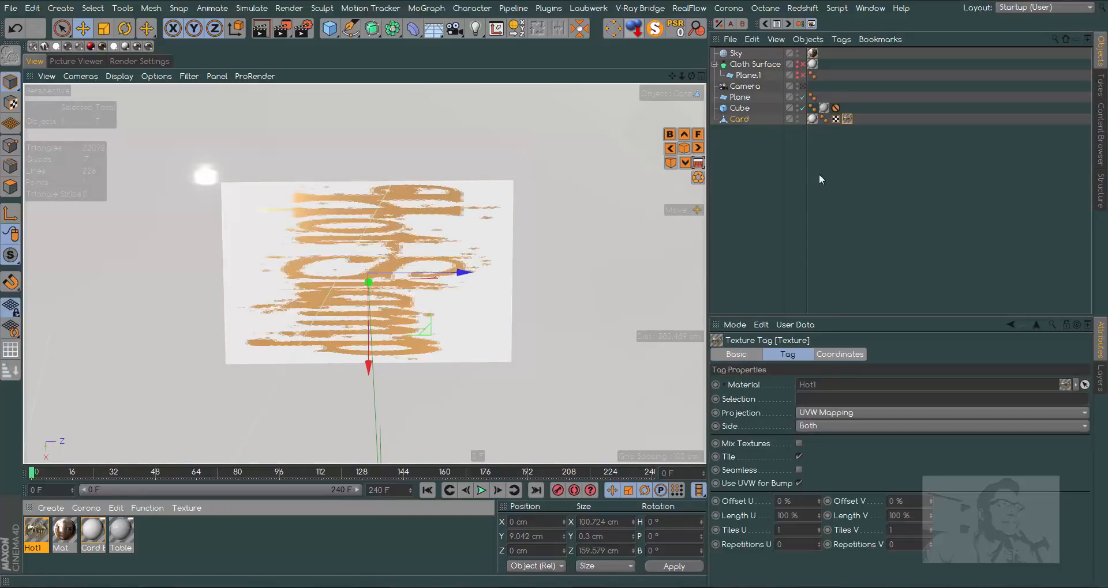
{"action": "right_click", "coordinate": [847, 118]}
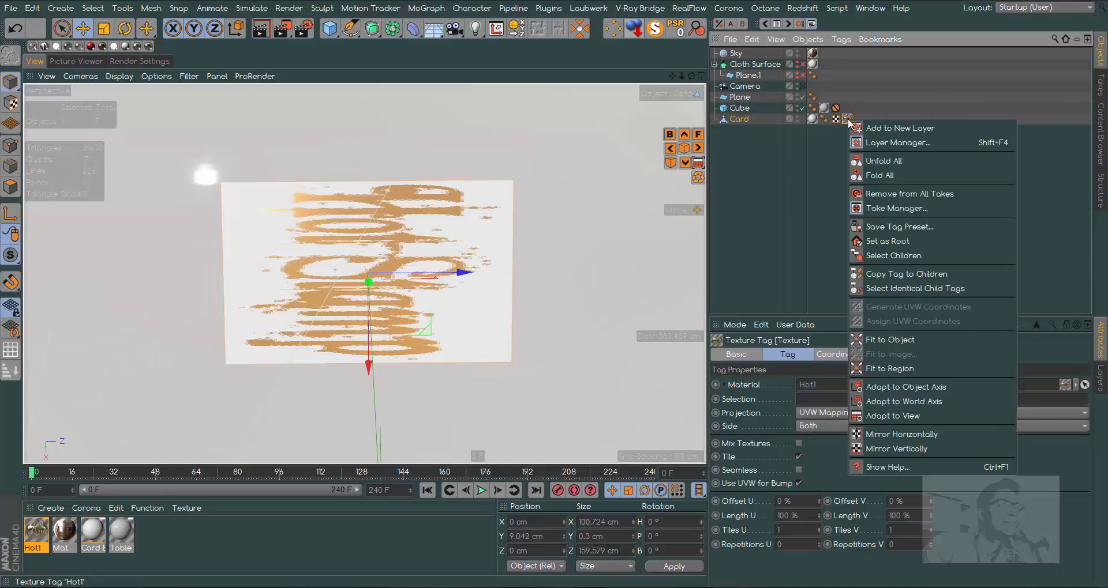
{"action": "left_click", "coordinate": [890, 368]}
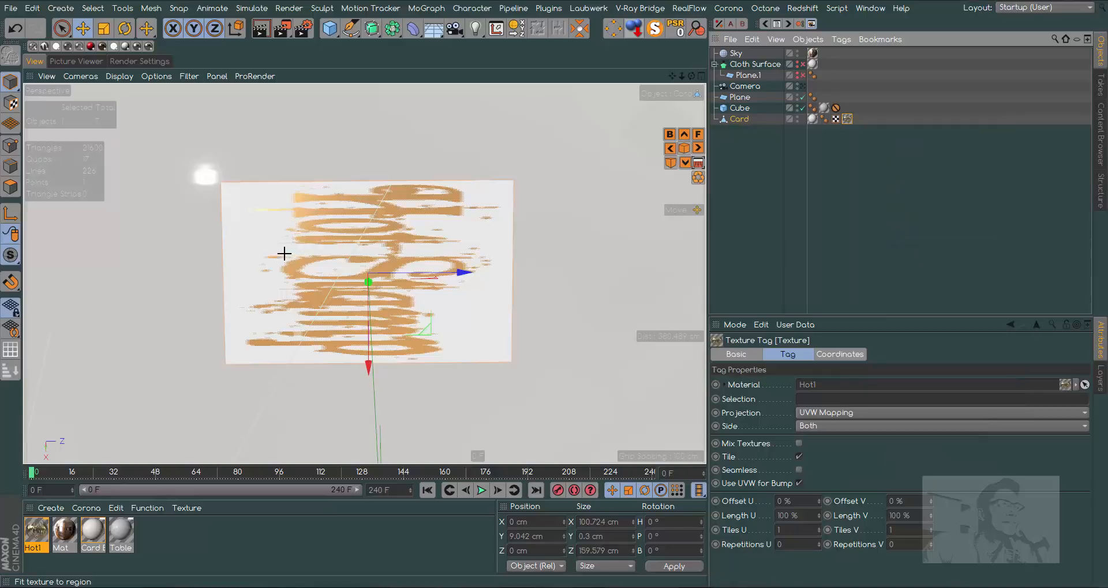
{"action": "left_click_drag", "start_coordinate": [313, 276], "coordinate": [465, 312]}
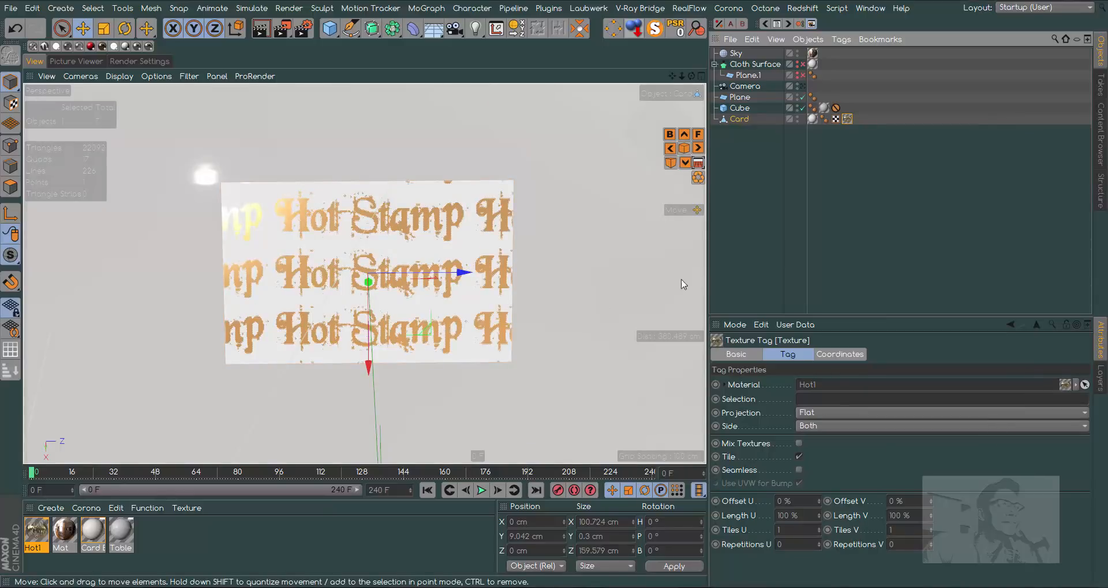
- Disable tiling on the card's Hot1 texture and set its Offset U to -2 % and Length U to 97 %
{"action": "left_click", "coordinate": [799, 457]}
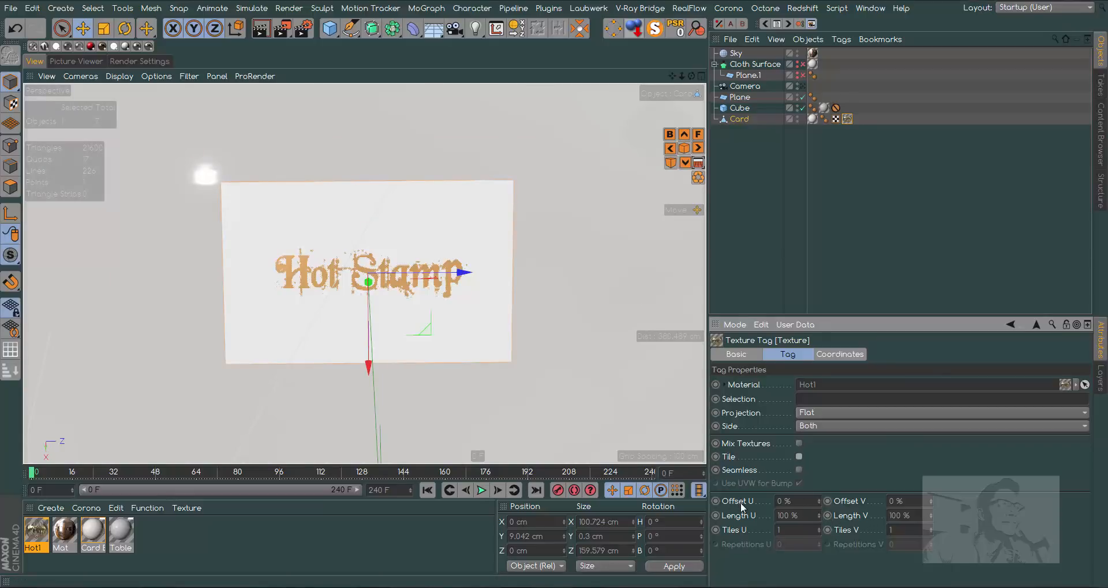
{"action": "left_click", "coordinate": [818, 499]}
{"action": "left_click", "coordinate": [818, 503]}
{"action": "left_click", "coordinate": [818, 503]}
{"action": "left_click", "coordinate": [818, 504]}
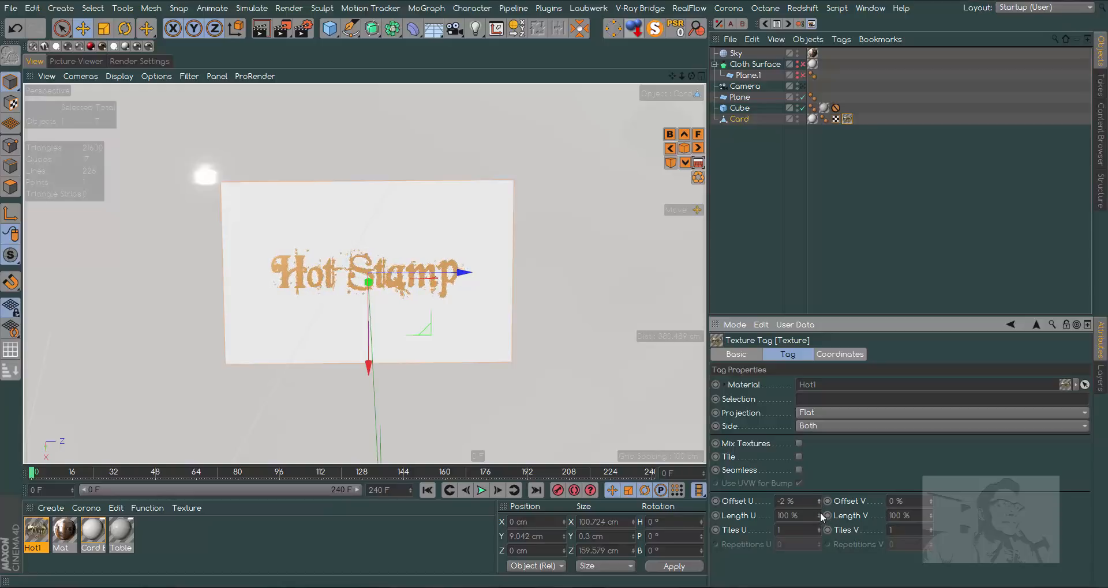
{"action": "left_click", "coordinate": [818, 517]}
{"action": "left_click", "coordinate": [818, 517]}
{"action": "left_click", "coordinate": [818, 518]}
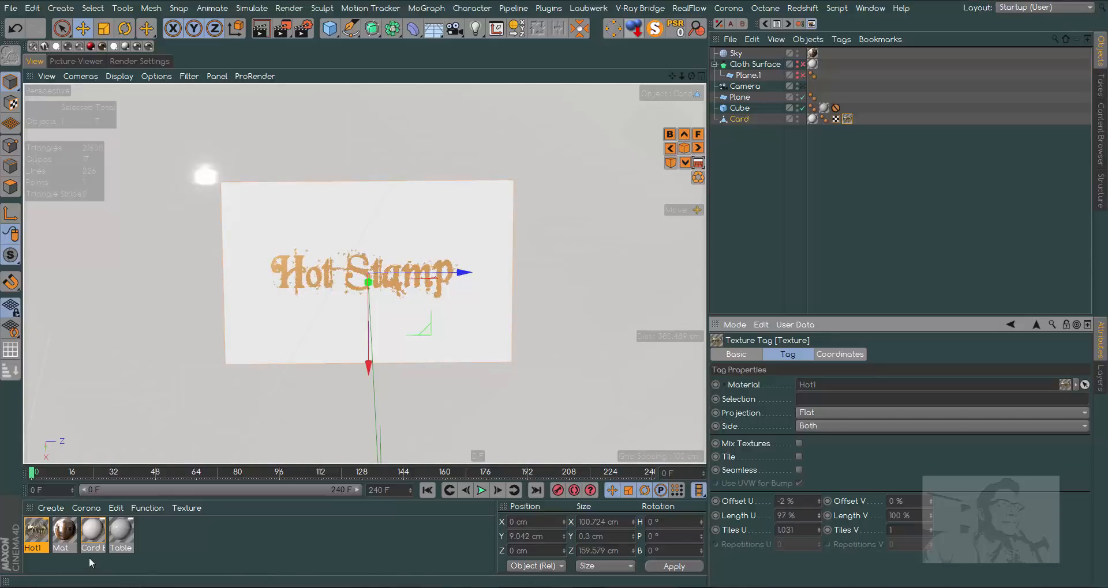
- Duplicate the Hot1 material and load the second Floral JPG as the copy's alpha texture
{"action": "left_click_drag", "start_coordinate": [37, 532], "coordinate": [150, 533]}
{"action": "left_click", "coordinate": [121, 535]}
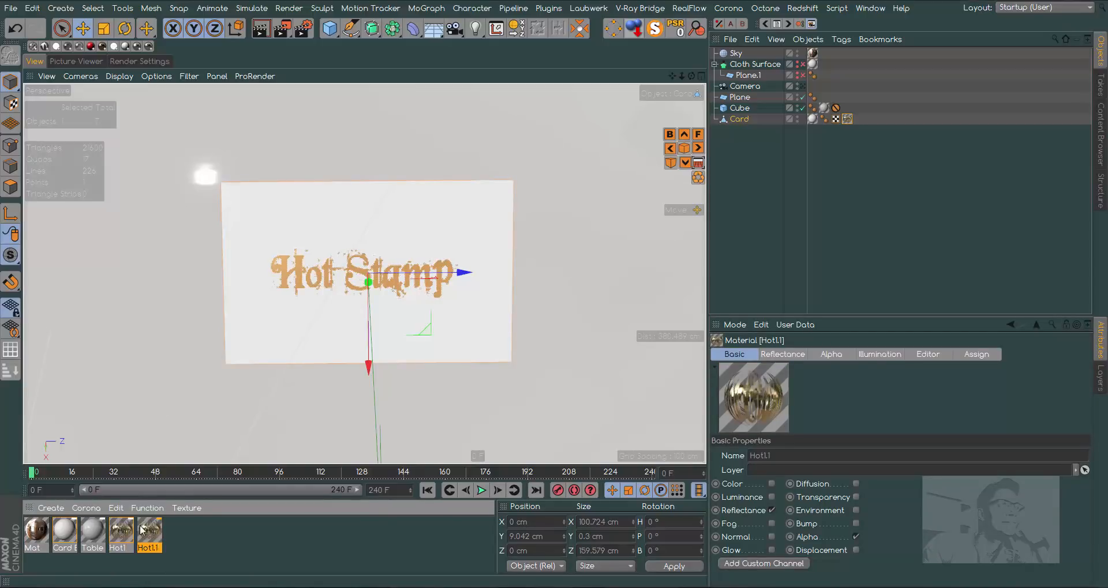
{"action": "double_click", "coordinate": [143, 527]}
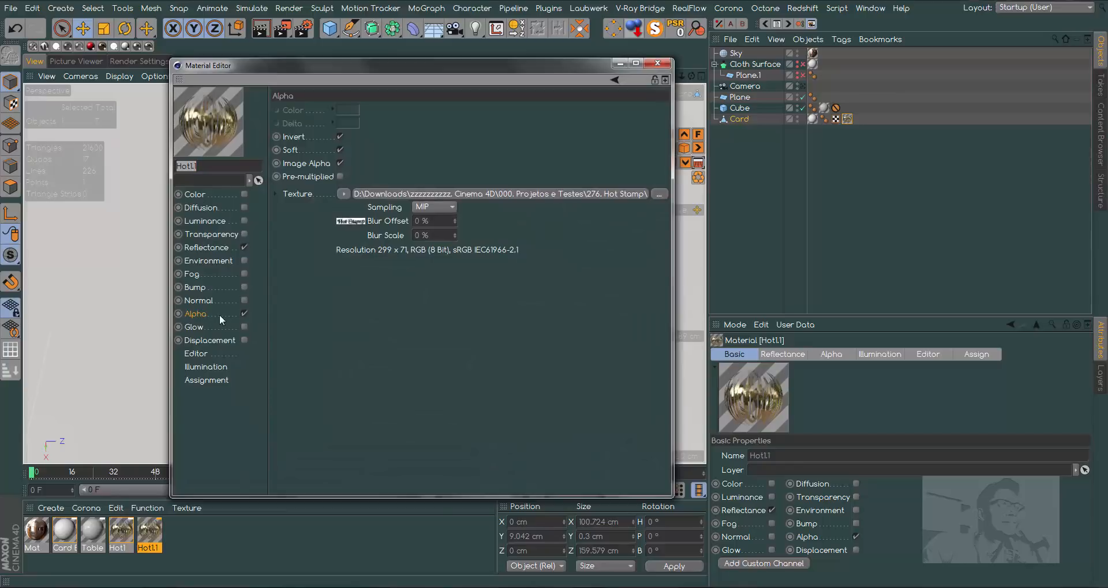
{"action": "left_click", "coordinate": [660, 194]}
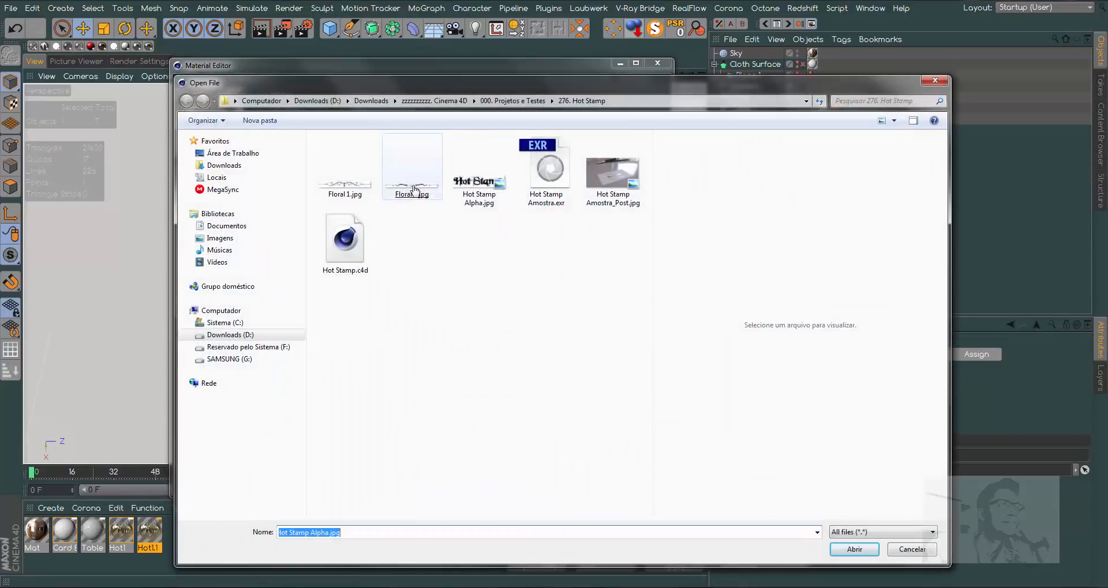
{"action": "left_click", "coordinate": [421, 189]}
{"action": "double_click", "coordinate": [421, 190]}
{"action": "left_click", "coordinate": [624, 336]}
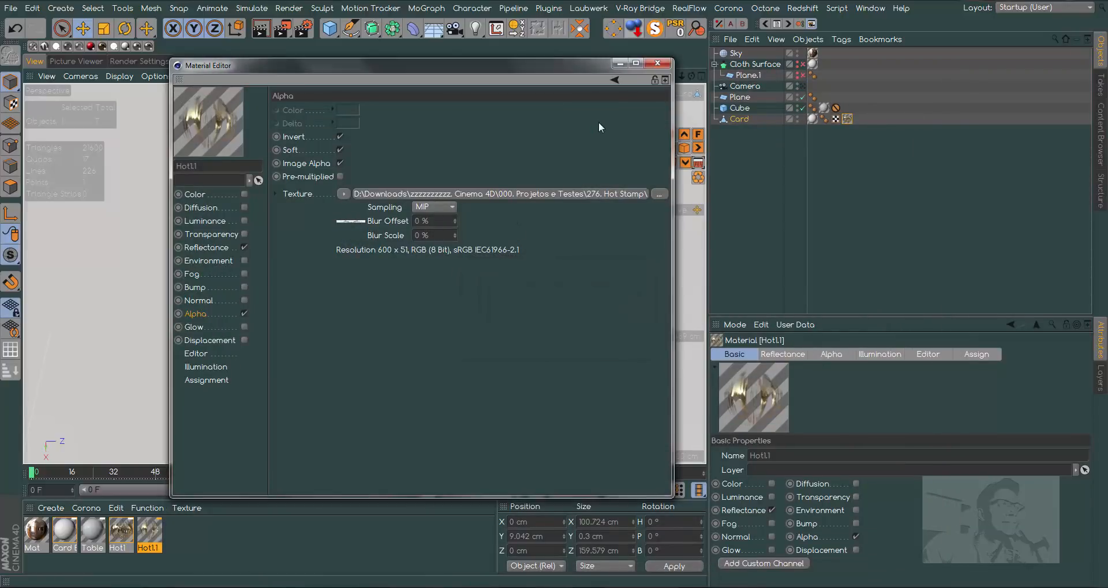
{"action": "left_click", "coordinate": [664, 65]}
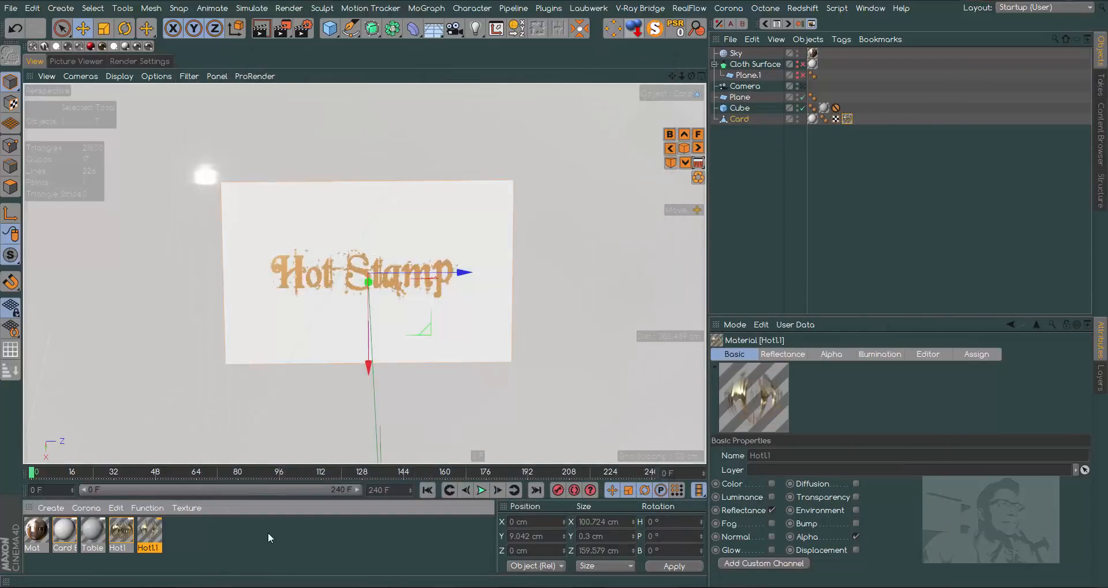
- Apply Hot1.1 to the Card, fit its texture to a wide strip above the Hot Stamp text, and disable tiling
{"action": "left_click_drag", "start_coordinate": [154, 538], "coordinate": [750, 119]}
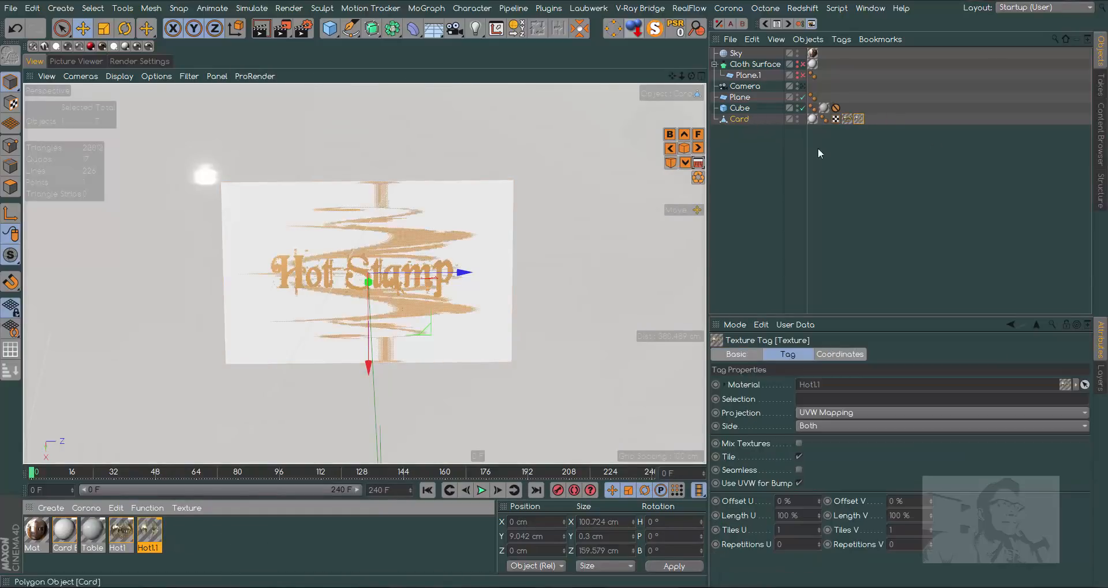
{"action": "left_click", "coordinate": [865, 412]}
{"action": "left_click", "coordinate": [895, 230]}
{"action": "left_click", "coordinate": [860, 118]}
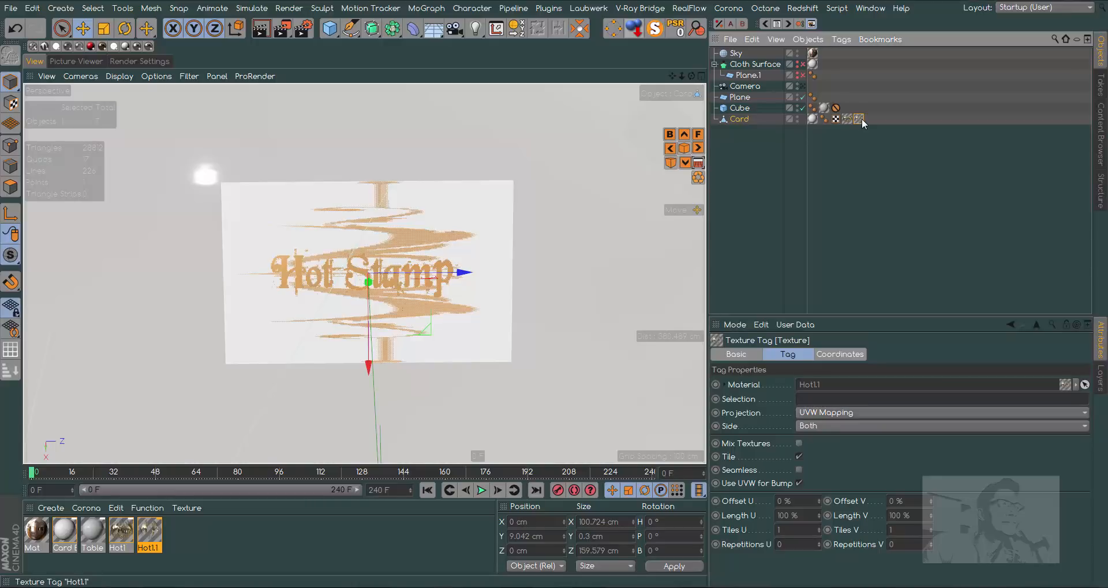
{"action": "right_click", "coordinate": [861, 119]}
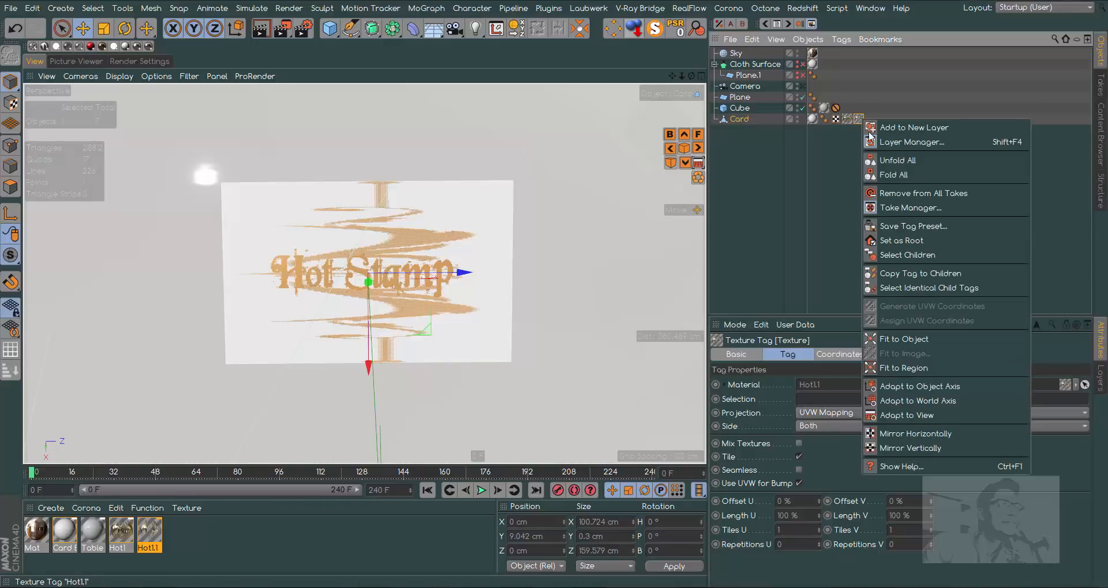
{"action": "left_click", "coordinate": [919, 367]}
{"action": "left_click_drag", "start_coordinate": [254, 197], "coordinate": [479, 226]}
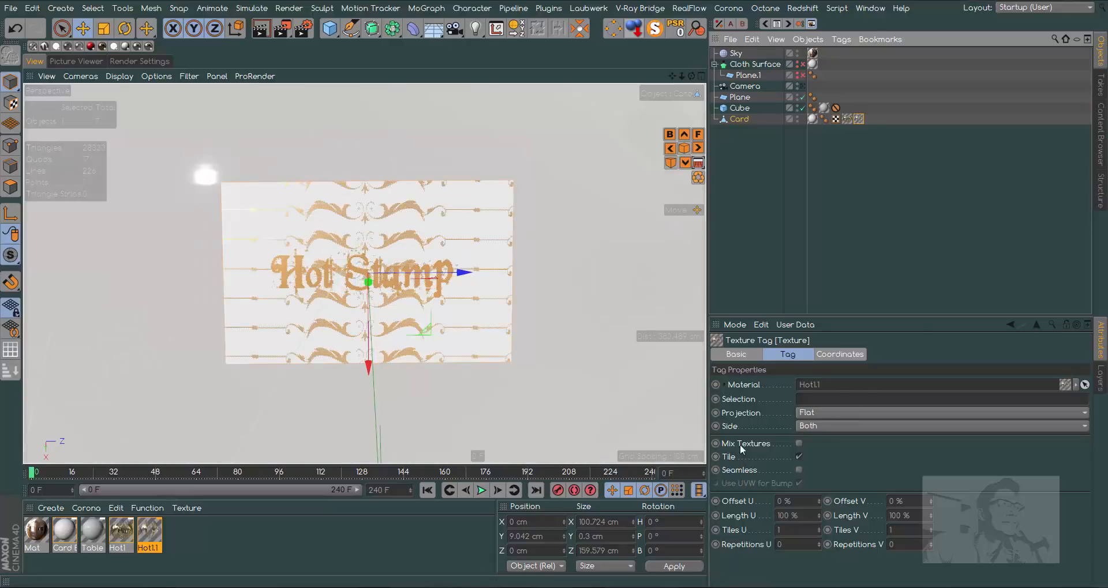
{"action": "left_click", "coordinate": [798, 457]}
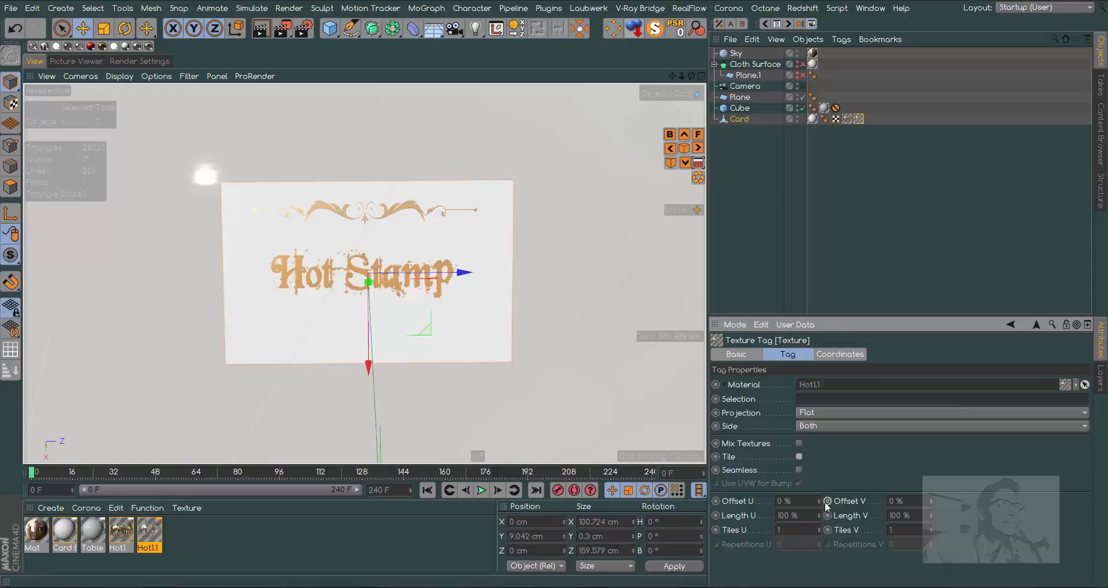
- Shift the floral ornament closer to the text by setting the Hot1.1 texture's Offset V to 43 %
{"action": "left_click_drag", "start_coordinate": [818, 500], "coordinate": [819, 495]}
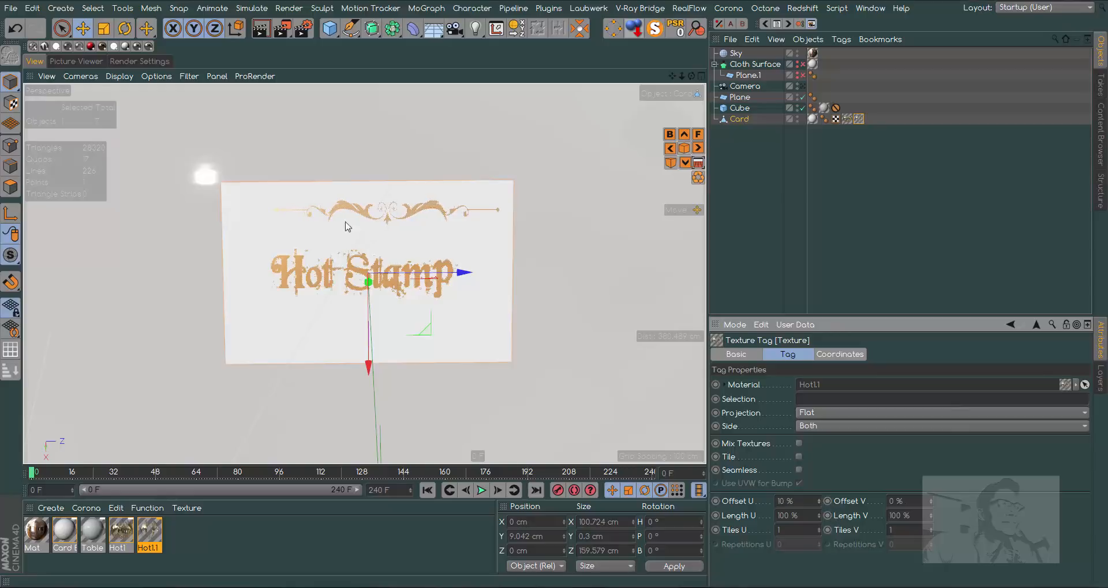
{"action": "left_click", "coordinate": [15, 28]}
{"action": "left_click_drag", "start_coordinate": [929, 505], "coordinate": [929, 486]}
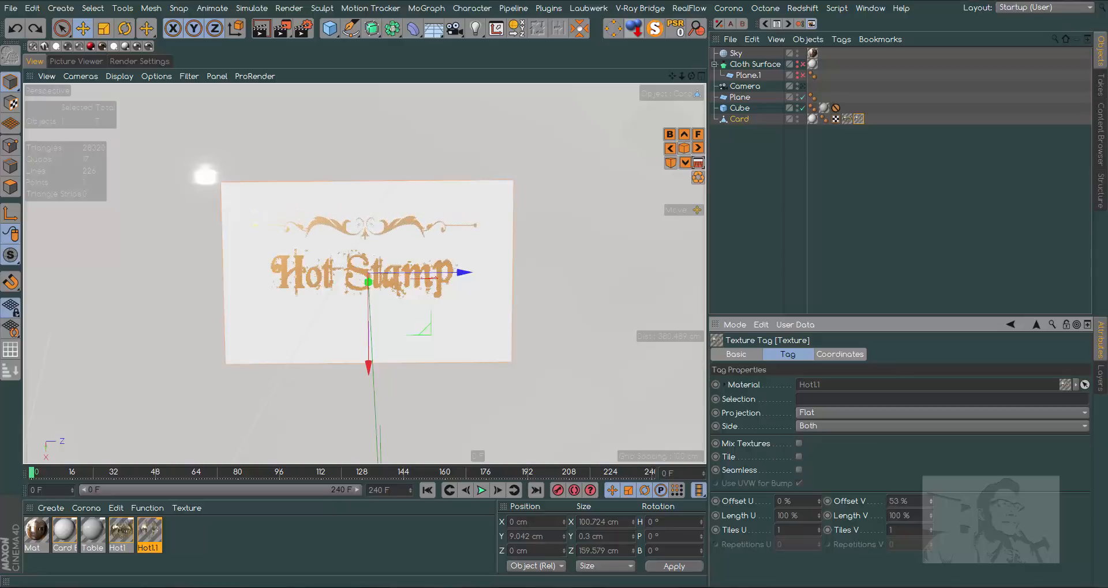
- Set the Hot1 text texture's Length V to 83 % and Offset V to 14 %
{"action": "left_click", "coordinate": [845, 120]}
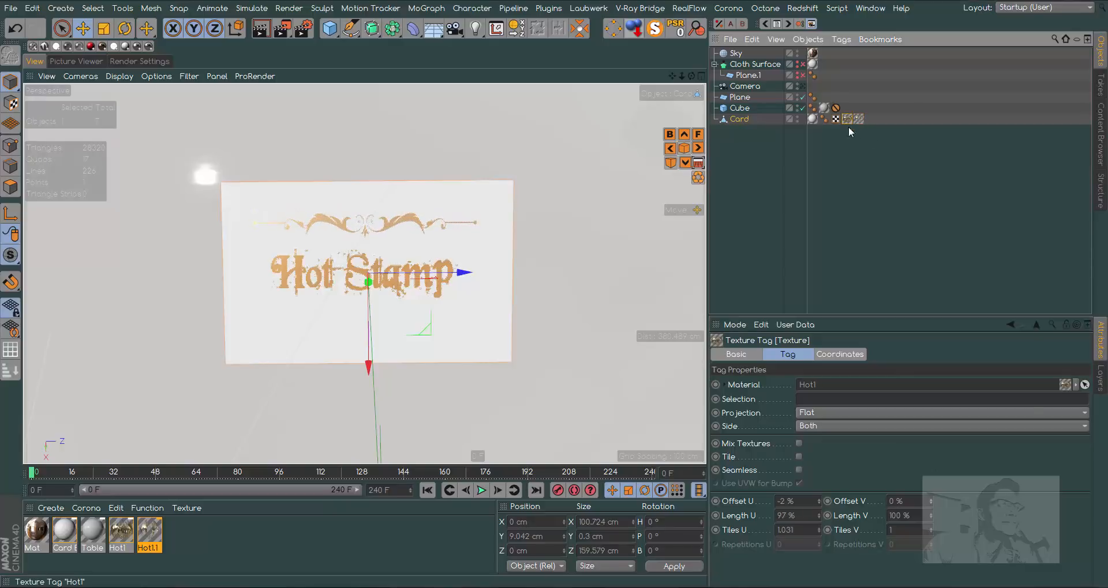
{"action": "left_click_drag", "start_coordinate": [930, 517], "coordinate": [930, 525]}
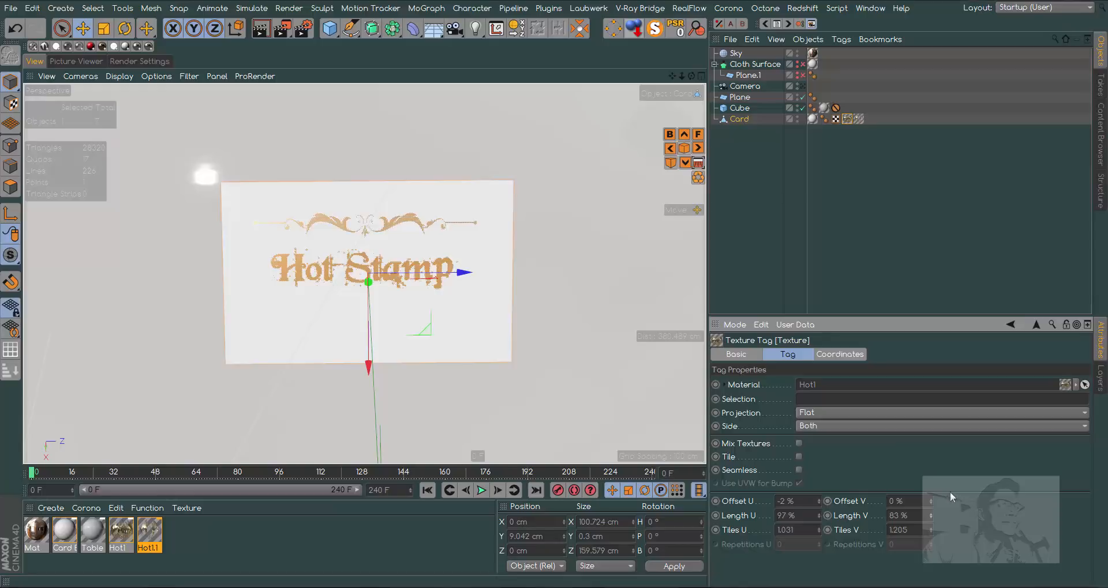
{"action": "left_click_drag", "start_coordinate": [932, 497], "coordinate": [932, 491]}
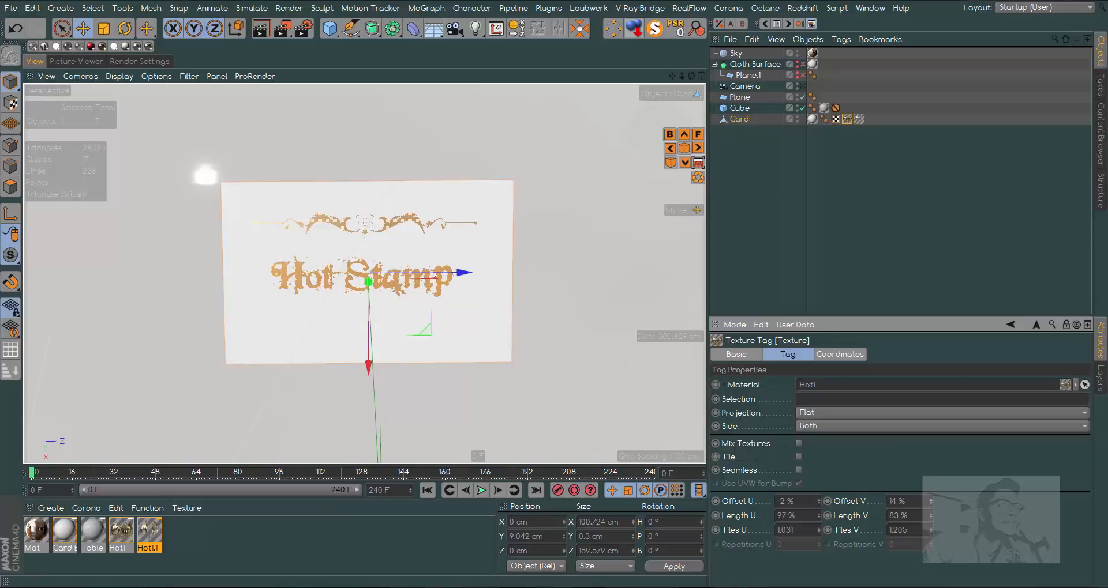
- Enlarge the upper floral ornament with Length U 109 % and Length V 122 %, and recentre it with Offset U -3 %
{"action": "left_click", "coordinate": [857, 119]}
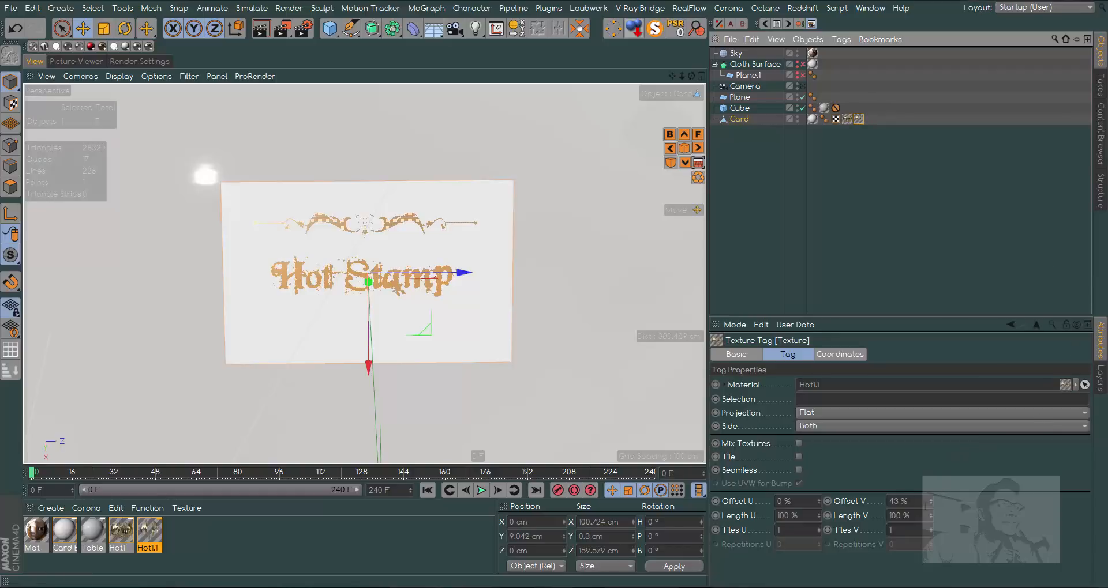
{"action": "left_click_drag", "start_coordinate": [931, 512], "coordinate": [931, 501]}
{"action": "left_click_drag", "start_coordinate": [818, 501], "coordinate": [819, 519]}
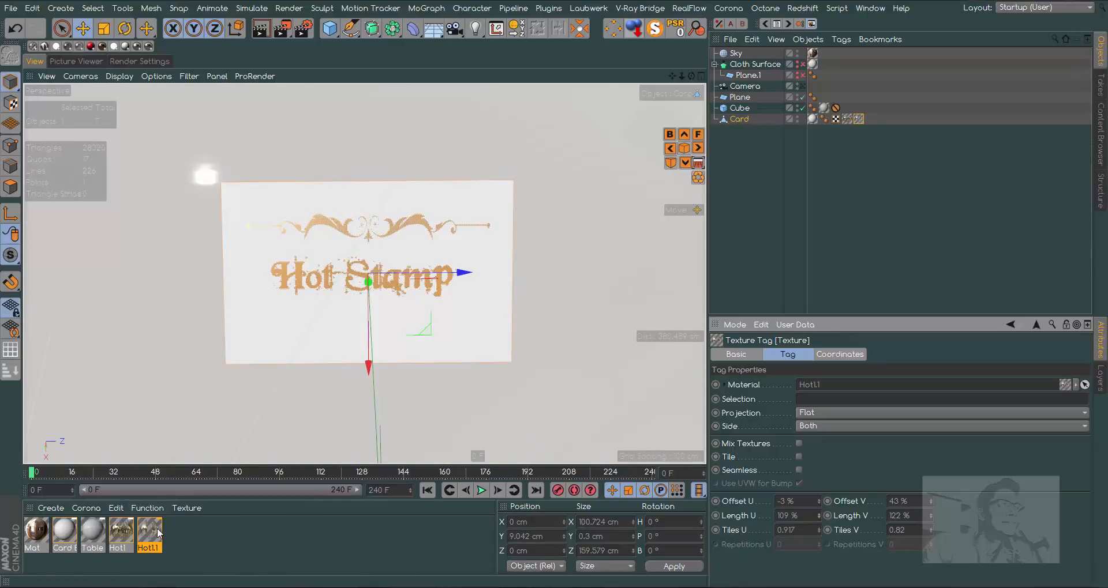
- Apply Hot1.1 to the Card again, fit this texture to a strip below the Hot Stamp text, and disable tiling
{"action": "left_click", "coordinate": [737, 119]}
{"action": "left_click_drag", "start_coordinate": [337, 279], "coordinate": [339, 316]}
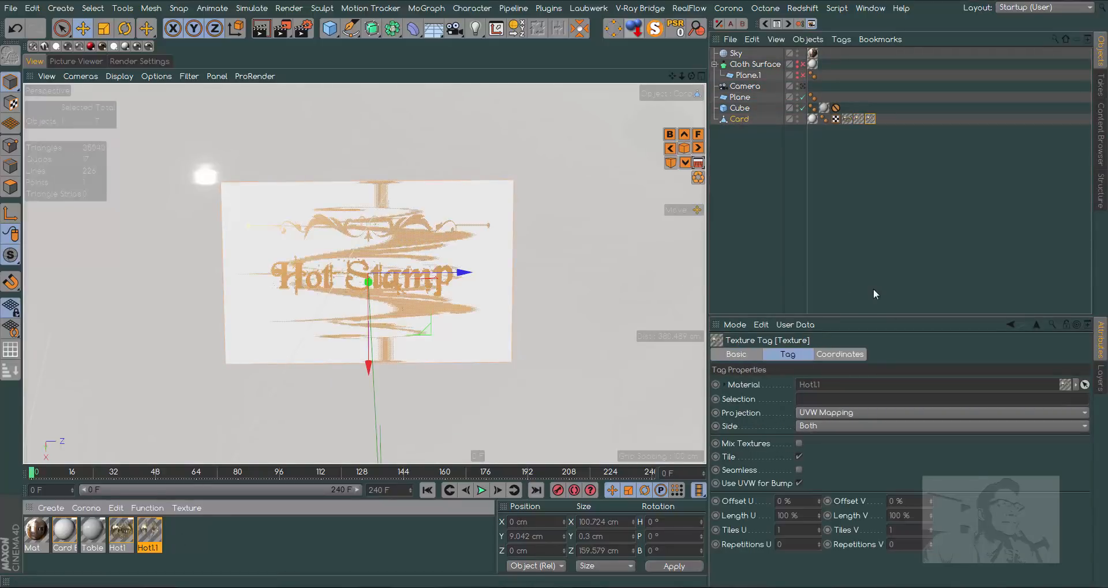
{"action": "right_click", "coordinate": [870, 119]}
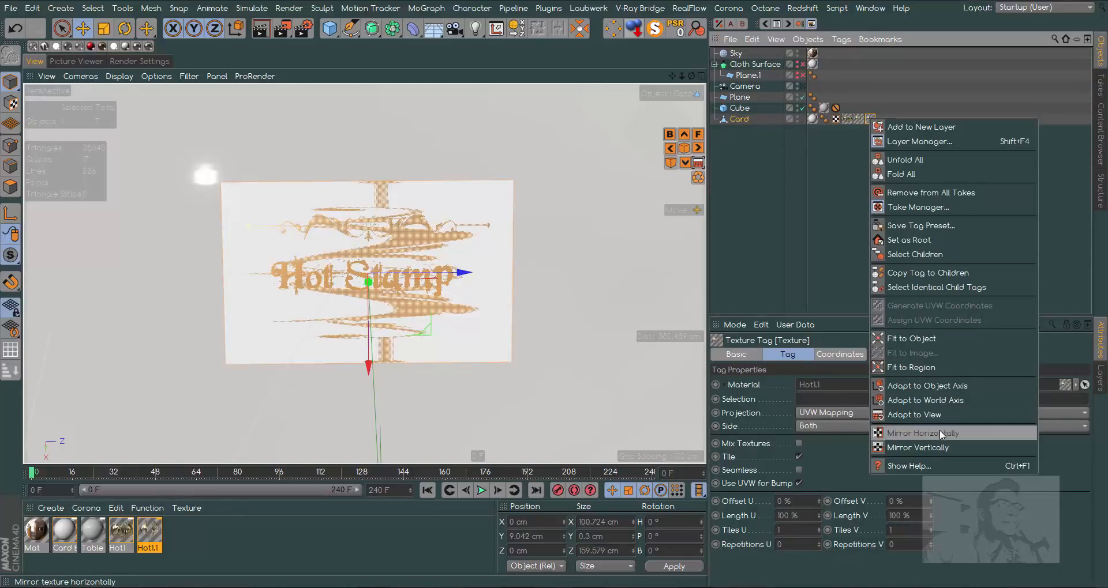
{"action": "left_click", "coordinate": [909, 368]}
{"action": "left_click_drag", "start_coordinate": [250, 322], "coordinate": [486, 358]}
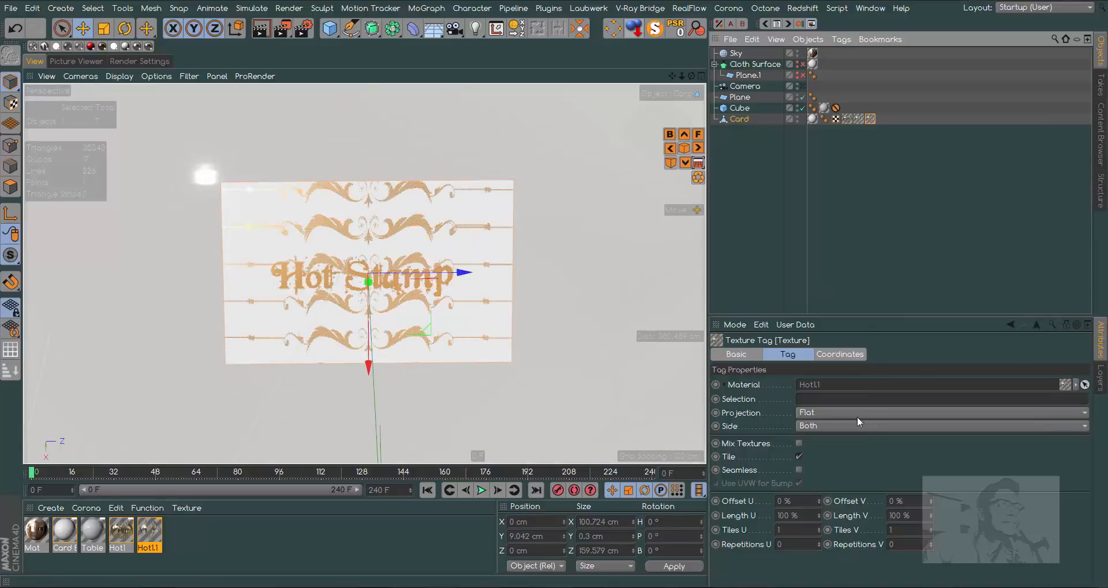
{"action": "left_click", "coordinate": [798, 456]}
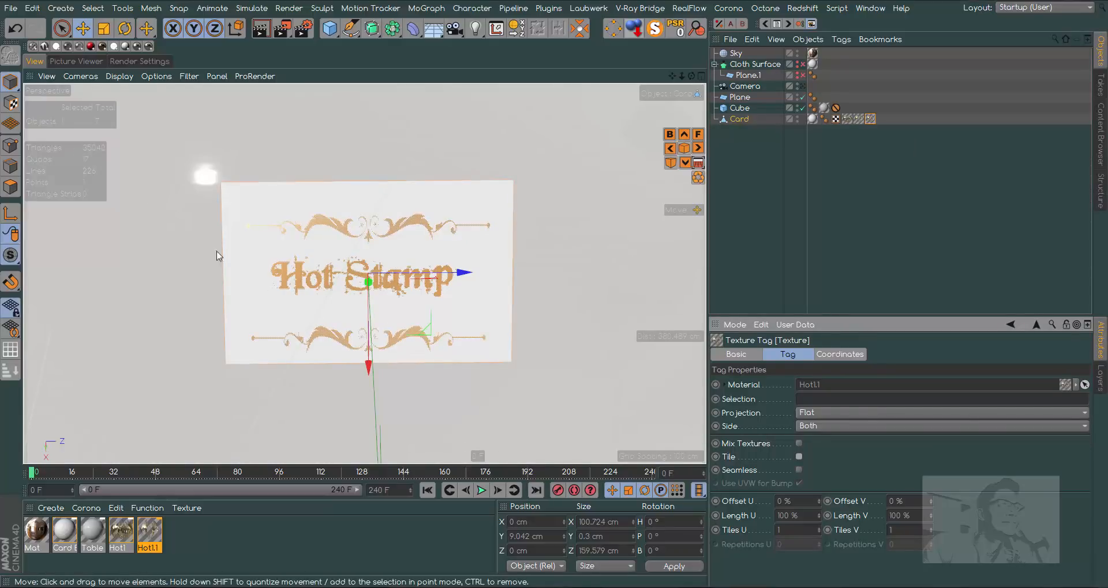
- Rotate the lower ornament's texture upside down in Texture mode and set its Offset V to 44 %
{"action": "left_click", "coordinate": [10, 104]}
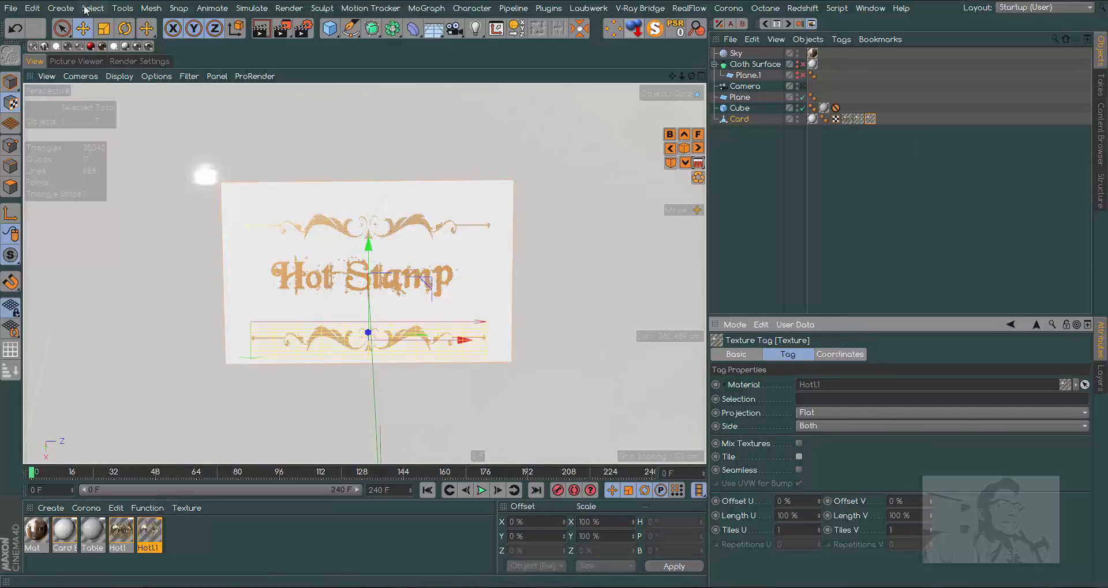
{"action": "left_click", "coordinate": [124, 28]}
{"action": "left_click_drag", "start_coordinate": [407, 271], "coordinate": [381, 373]}
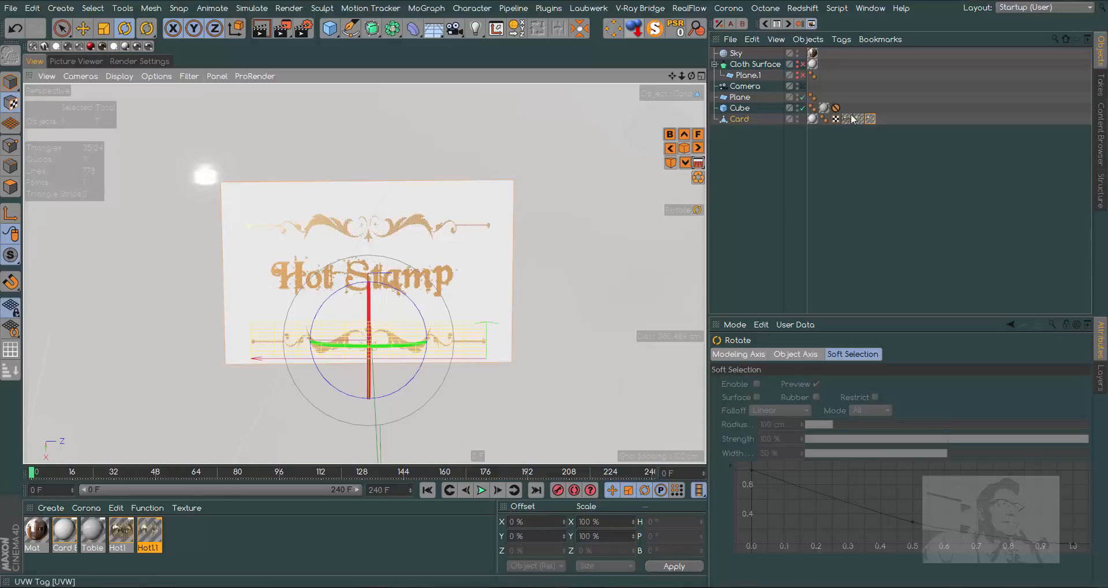
{"action": "left_click", "coordinate": [869, 119]}
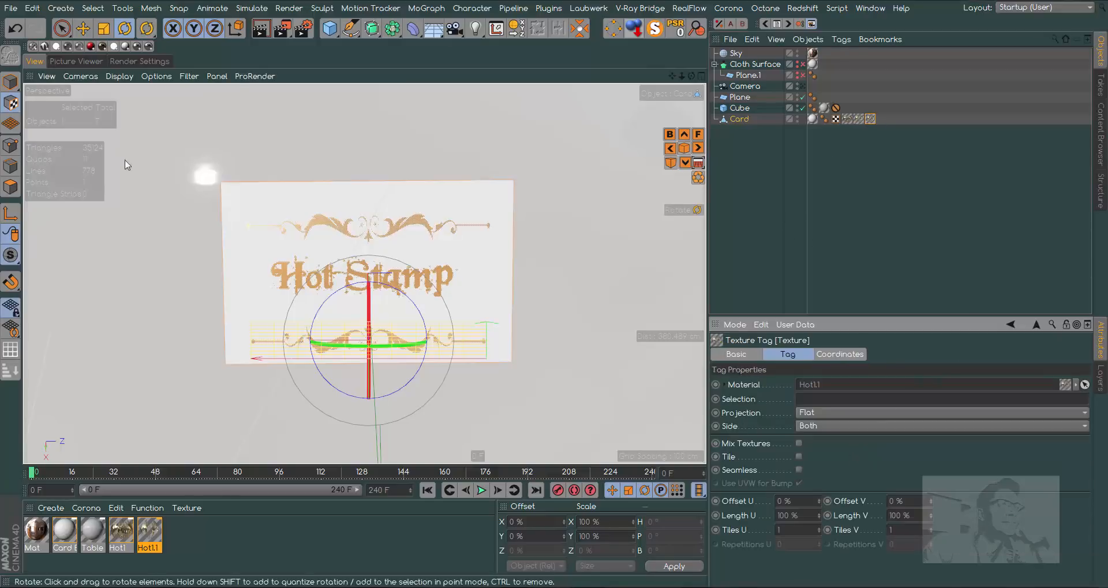
{"action": "left_click", "coordinate": [11, 82]}
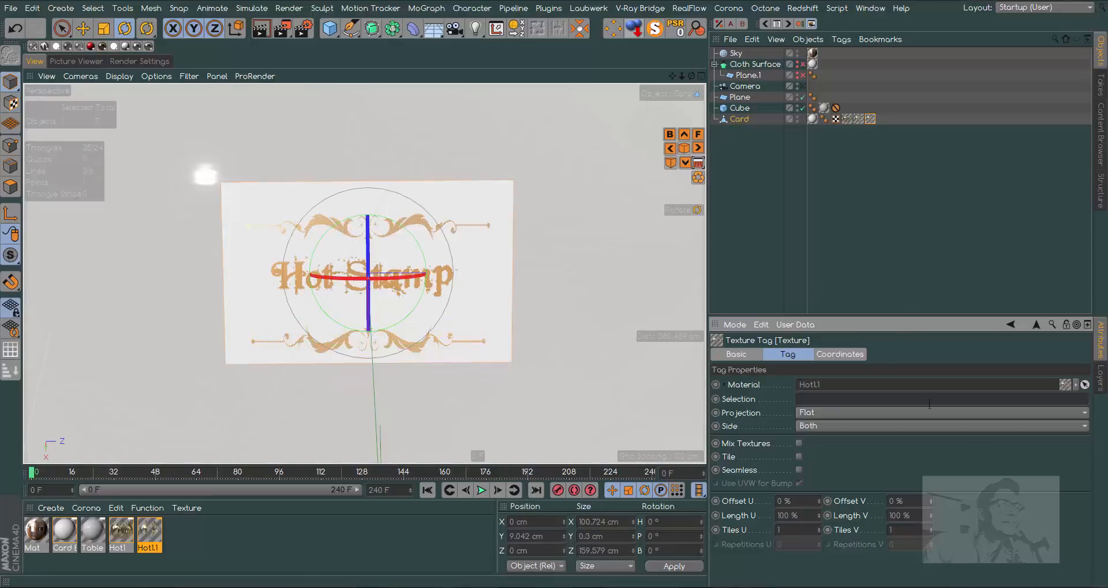
{"action": "left_click_drag", "start_coordinate": [928, 497], "coordinate": [929, 471]}
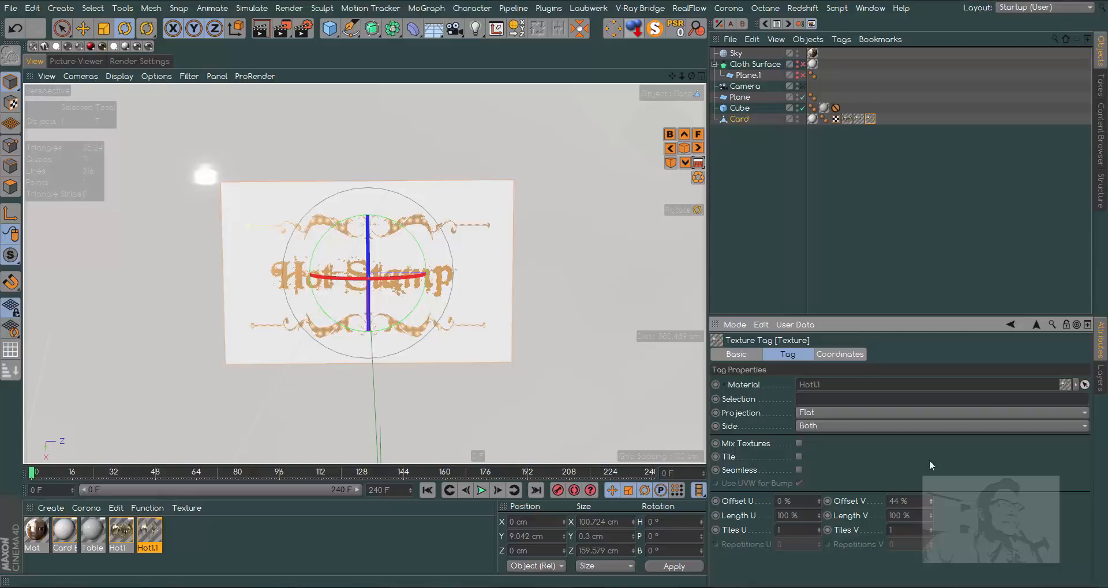
- Scale the Card object along X to about 83.4 cm to trim its height around the design
{"action": "left_click", "coordinate": [749, 120]}
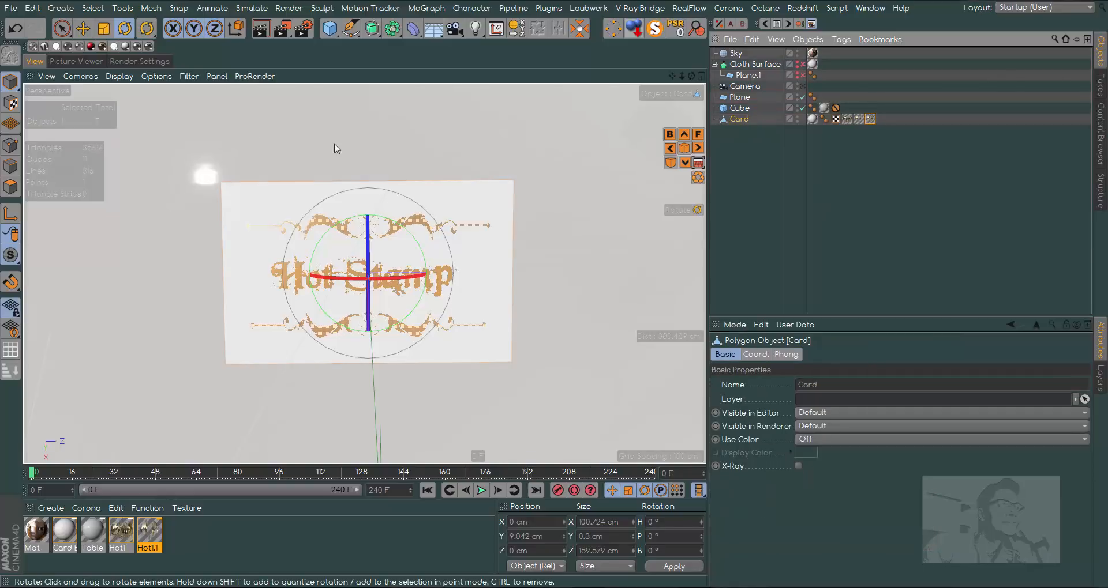
{"action": "left_click", "coordinate": [104, 29]}
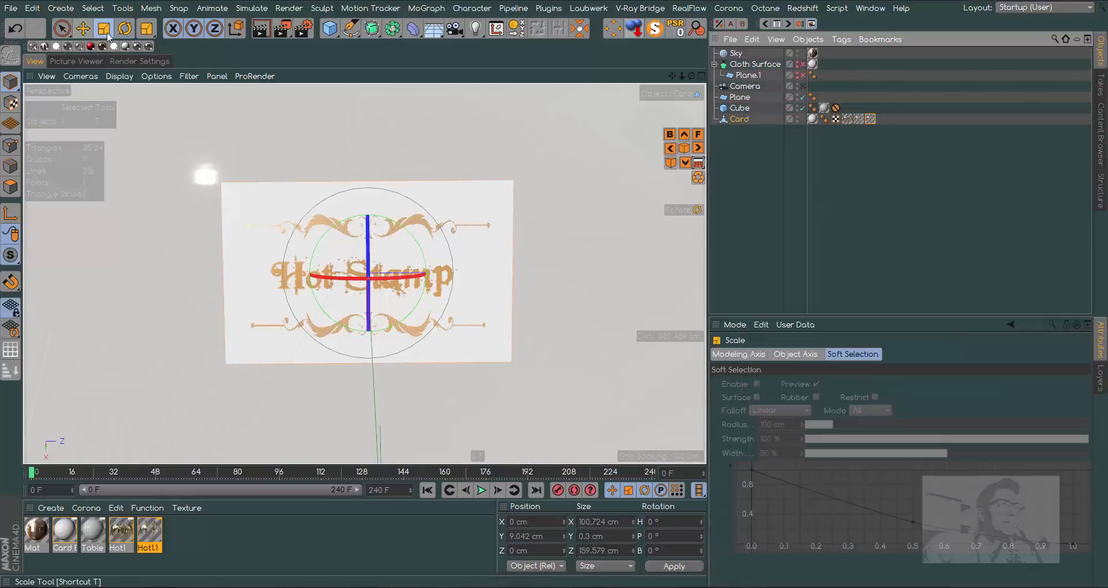
{"action": "left_click_drag", "start_coordinate": [372, 372], "coordinate": [375, 355]}
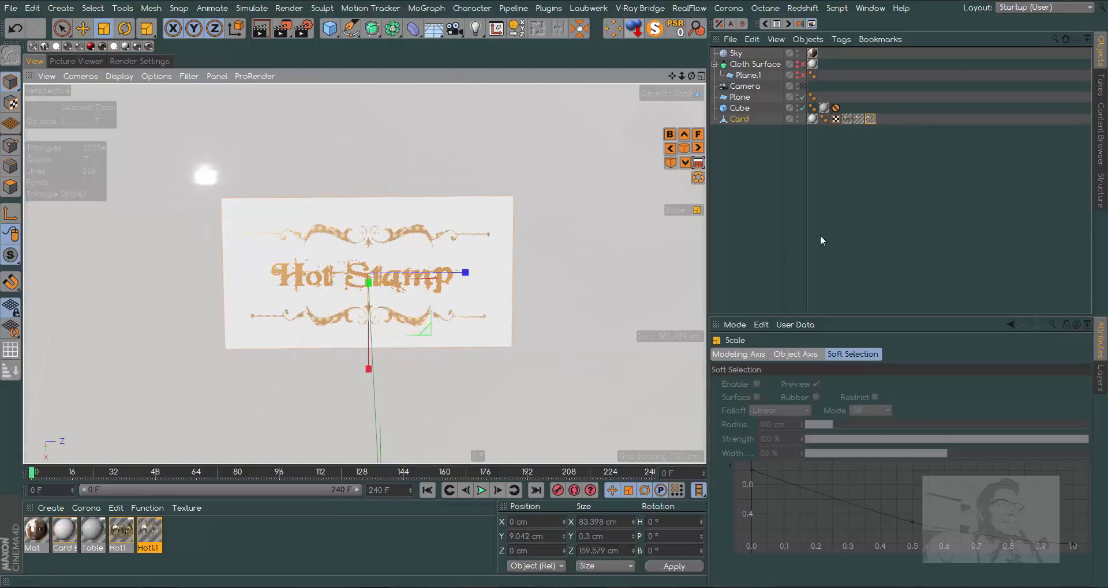
- Look through the scene Camera, move the Cube's Protection tag onto the Camera, and render the view
{"action": "left_click", "coordinate": [803, 86]}
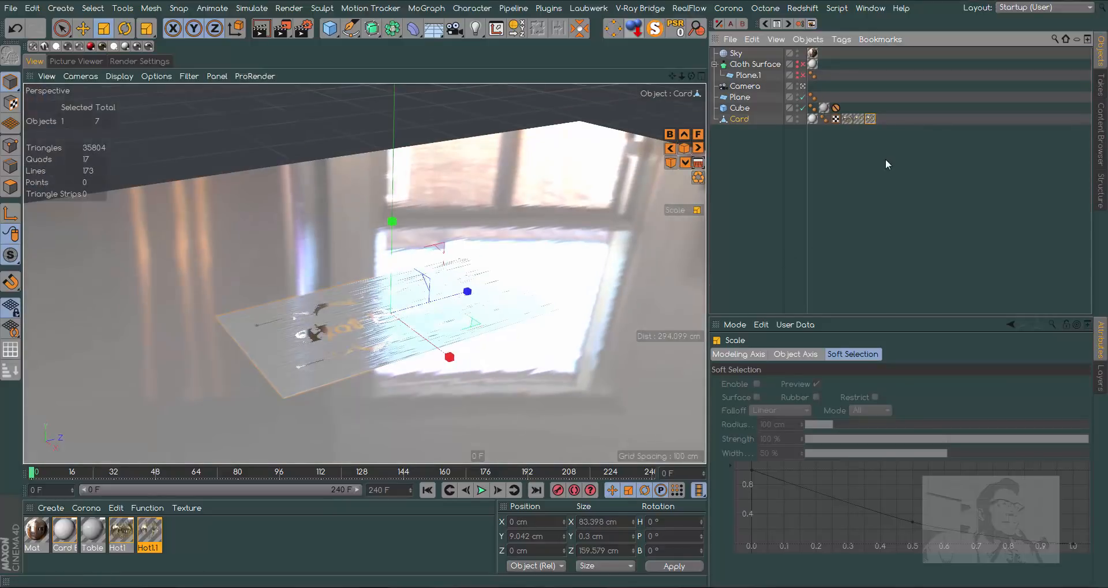
{"action": "left_click", "coordinate": [835, 106]}
{"action": "left_click_drag", "start_coordinate": [832, 97], "coordinate": [829, 86]}
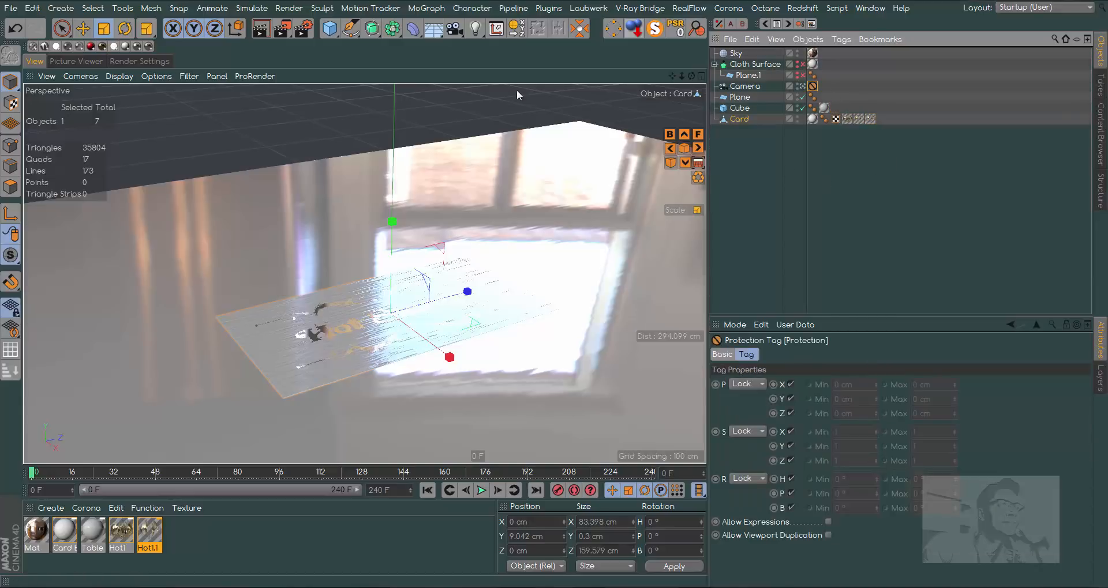
{"action": "left_click", "coordinate": [261, 29]}
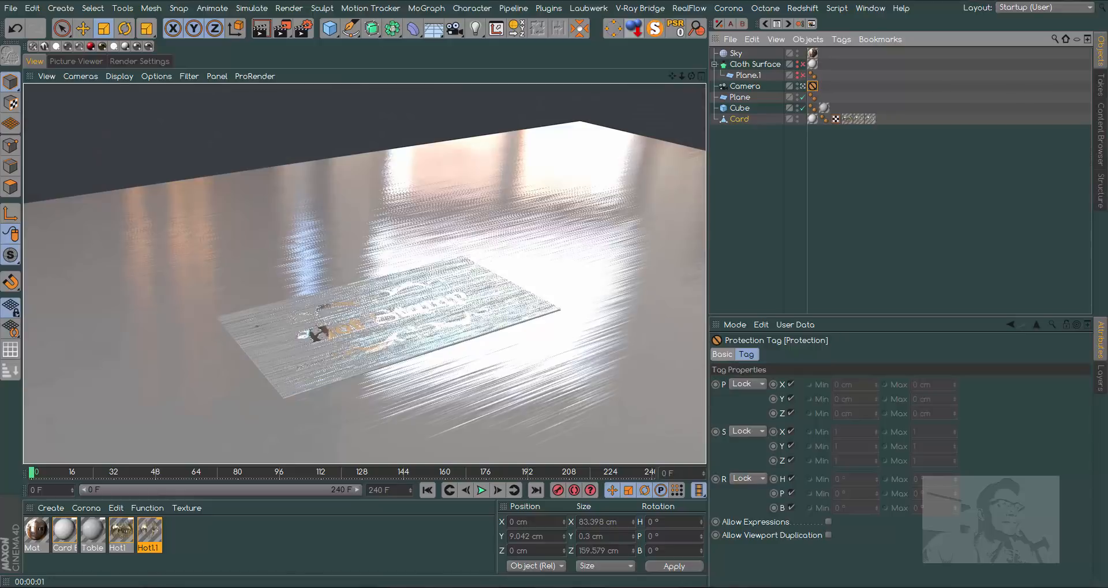
- Set the Table material's bump strength to 0.5 % and open its Noise shader settings
{"action": "double_click", "coordinate": [94, 529]}
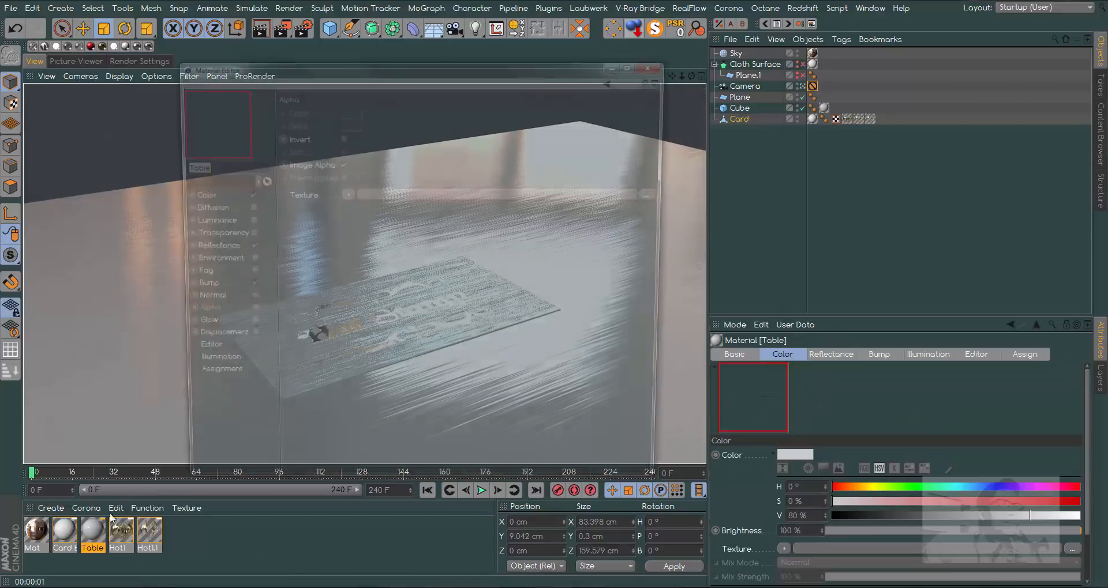
{"action": "left_click", "coordinate": [204, 288]}
{"action": "double_click", "coordinate": [386, 111]}
{"action": "type", "text": "."}
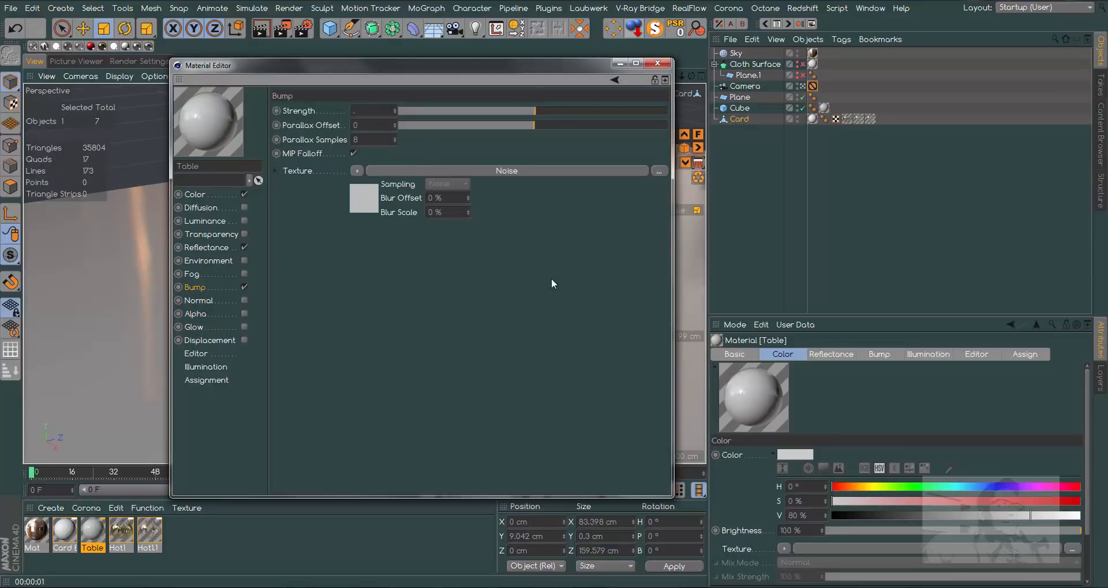
{"action": "type", "text": "5"}
{"action": "key", "text": "Return"}
{"action": "left_click", "coordinate": [364, 200]}
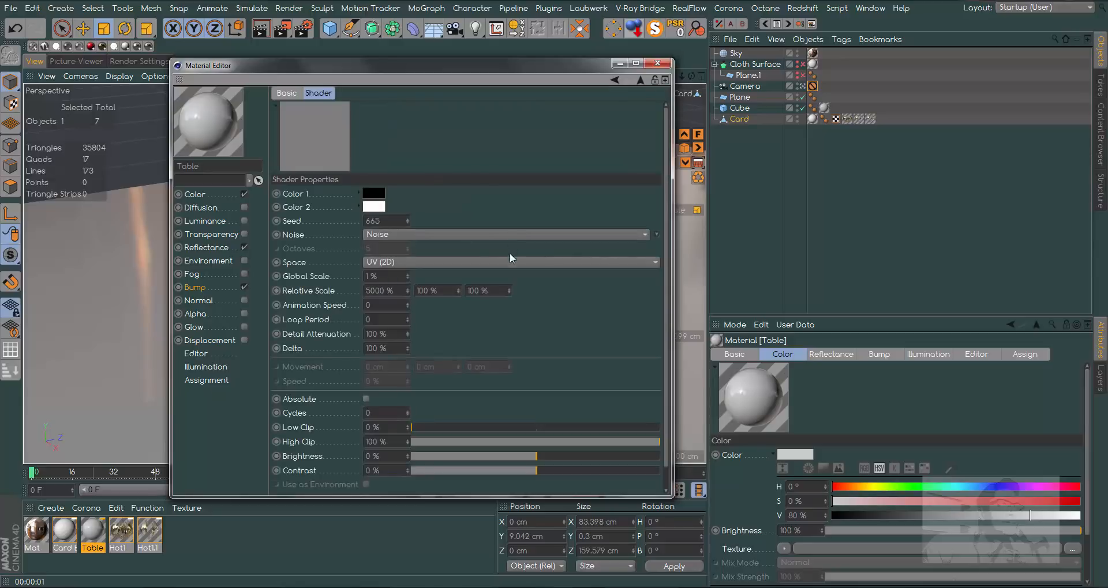
{"action": "key", "text": "BackSpace"}
{"action": "key", "text": "Return"}
- Lower the Bump Strength of the Table material's reflectance Layer 1 to 30 % and render the view
{"action": "left_click", "coordinate": [213, 248]}
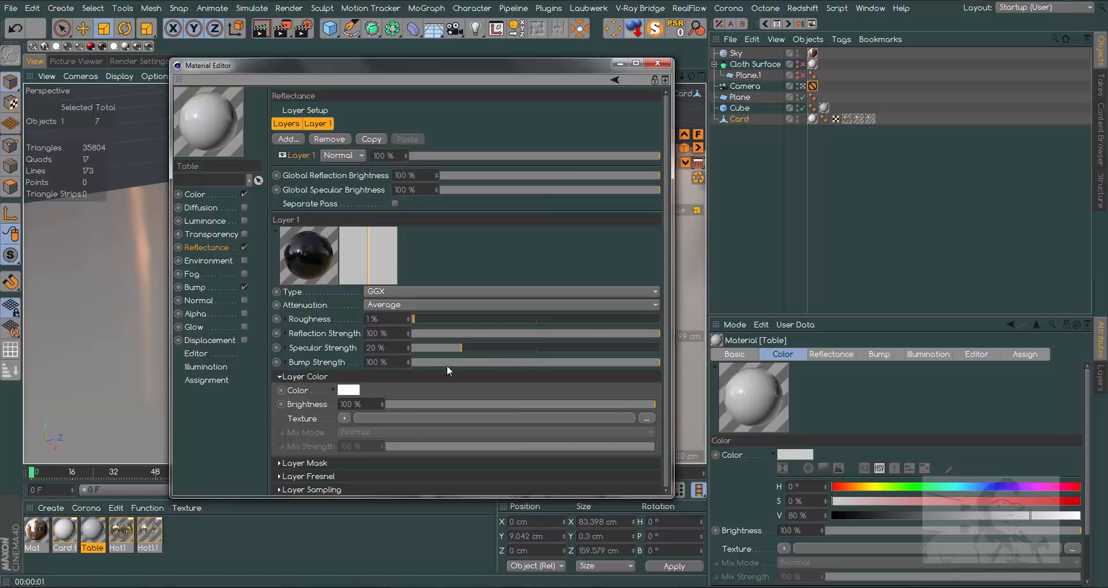
{"action": "left_click_drag", "start_coordinate": [541, 364], "coordinate": [487, 366]}
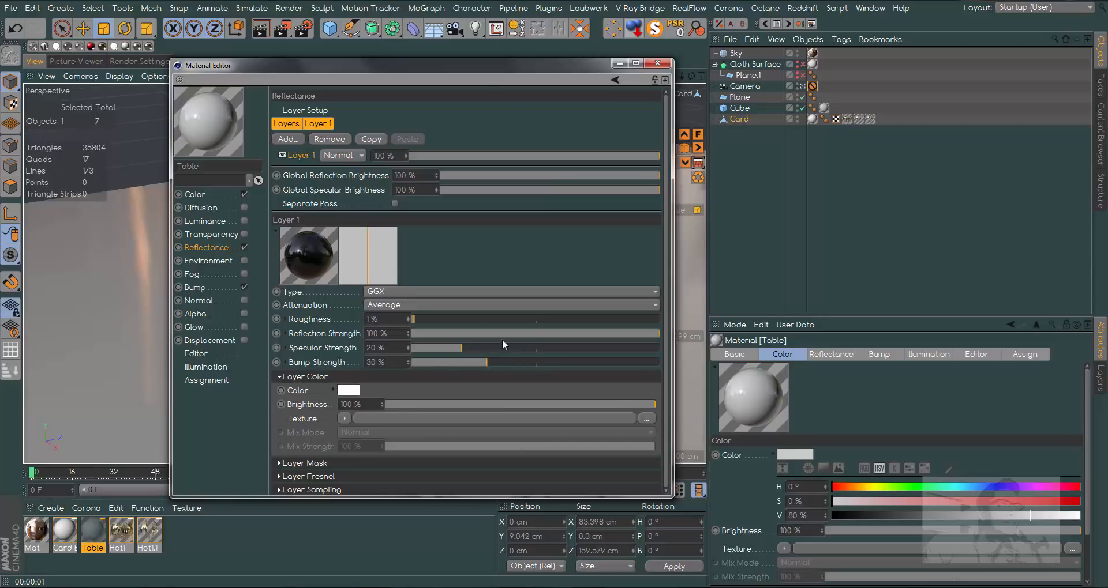
{"action": "left_click_drag", "start_coordinate": [462, 68], "coordinate": [890, 87]}
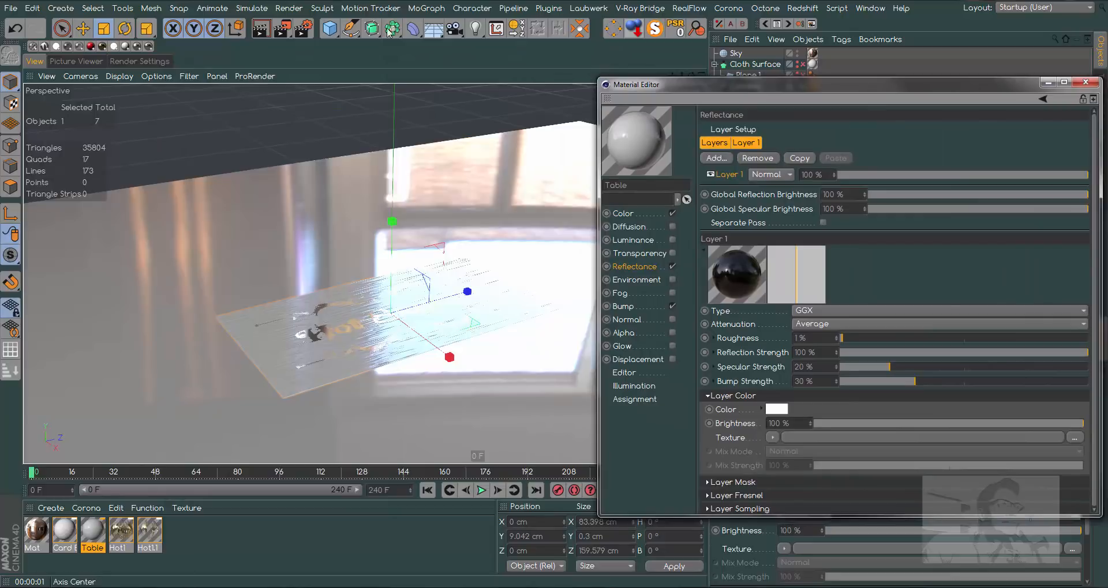
{"action": "left_click", "coordinate": [261, 29]}
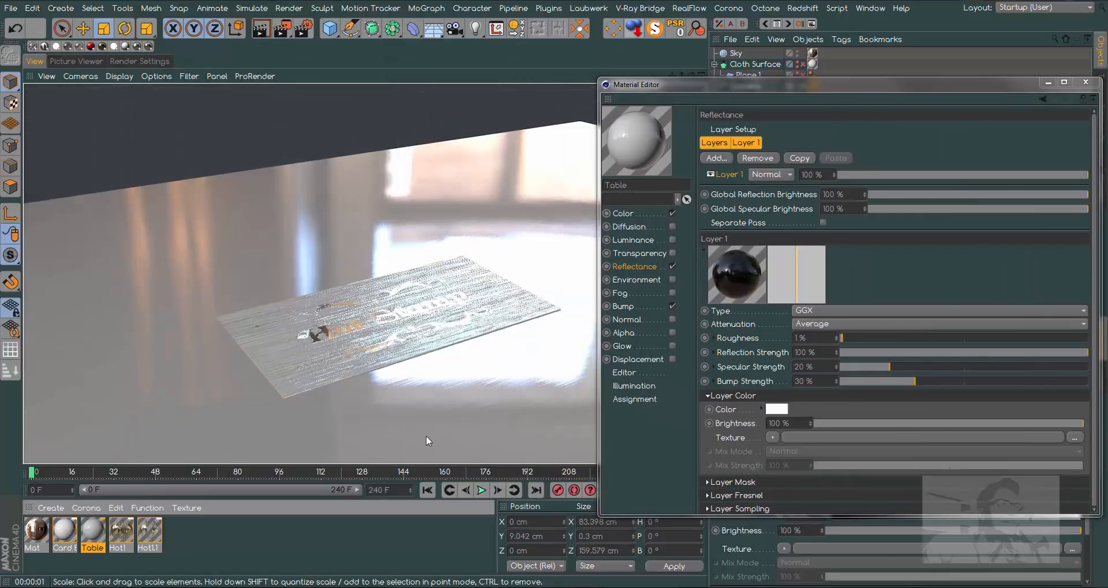
{"action": "left_click_drag", "start_coordinate": [860, 88], "coordinate": [750, 92]}
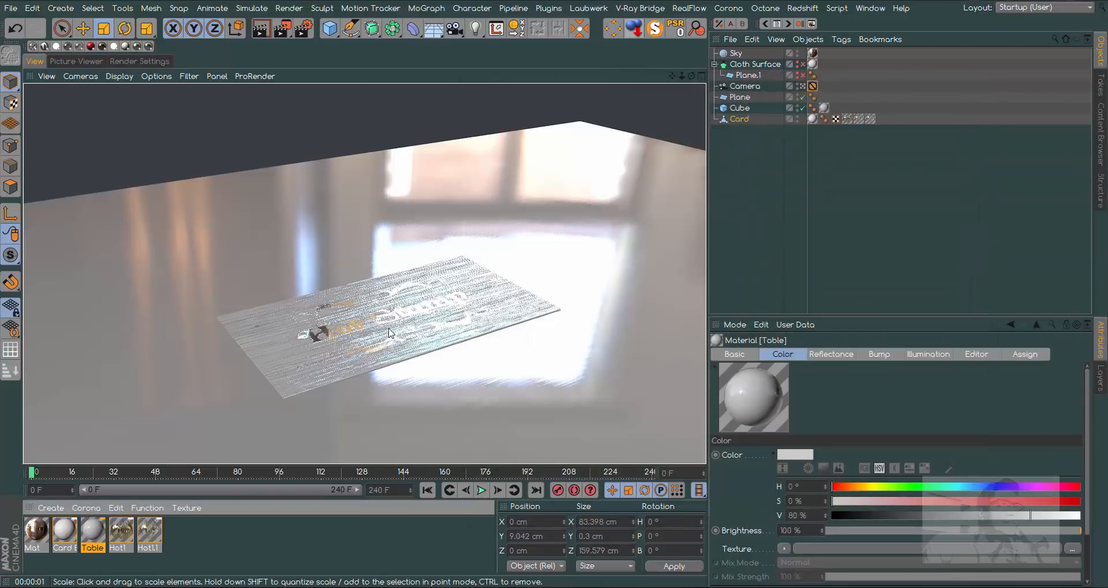
- Lower the Bump Strength of the Card Base material's reflectance Layer 1 to 26 %
{"action": "double_click", "coordinate": [64, 532]}
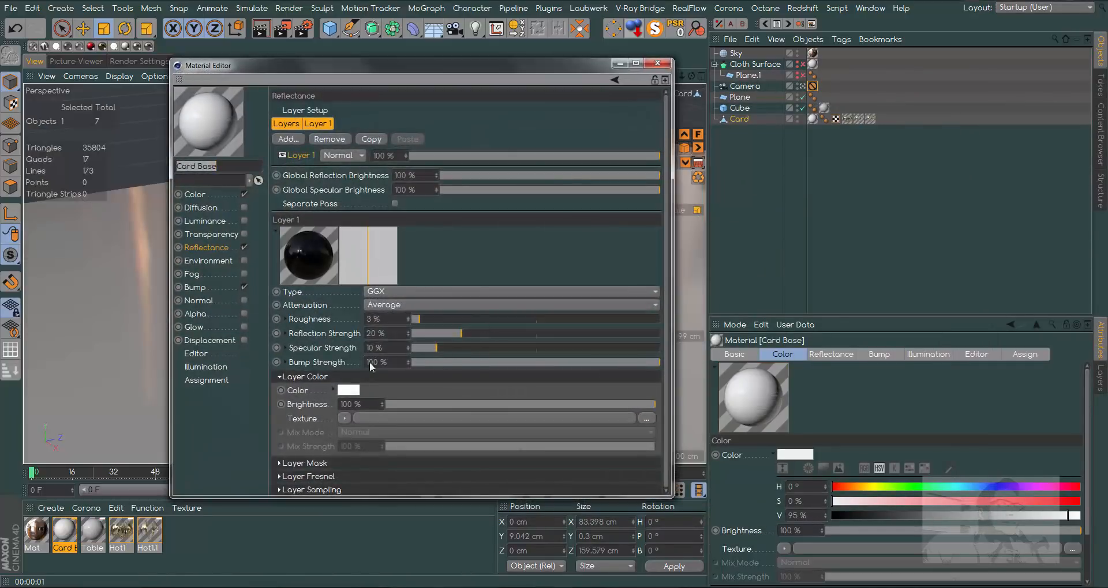
{"action": "left_click", "coordinate": [475, 362]}
{"action": "left_click_drag", "start_coordinate": [444, 72], "coordinate": [787, 101]}
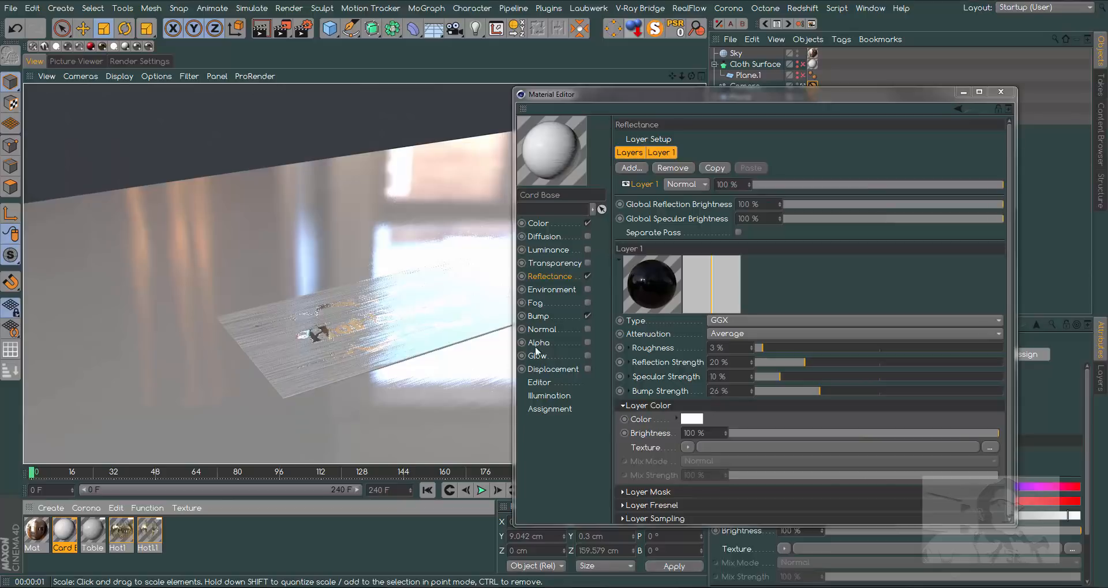
- Set the Card Base bump's Noise Global Scale to 1 %, render the view and close the material
{"action": "left_click", "coordinate": [538, 316]}
{"action": "left_click", "coordinate": [721, 139]}
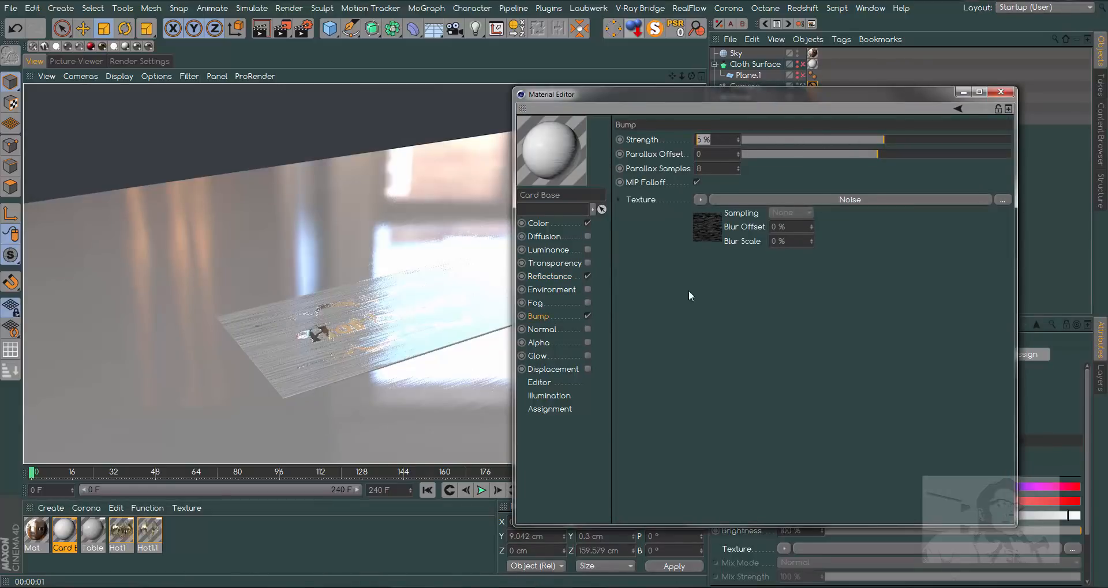
{"action": "left_click", "coordinate": [707, 227]}
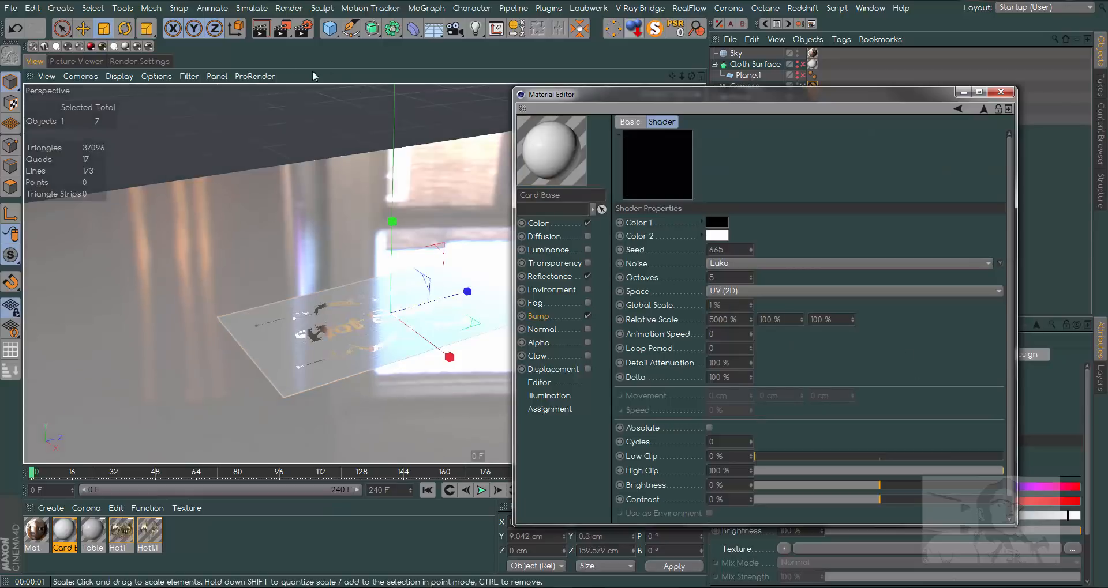
{"action": "type", "text": "1"}
{"action": "key", "text": "Return"}
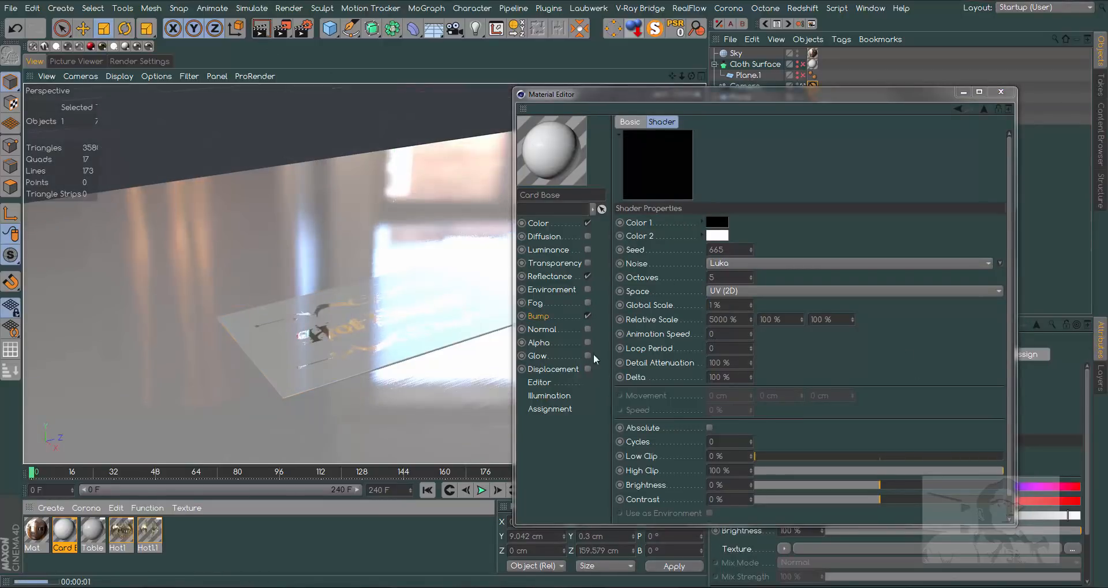
{"action": "left_click", "coordinate": [1002, 93]}
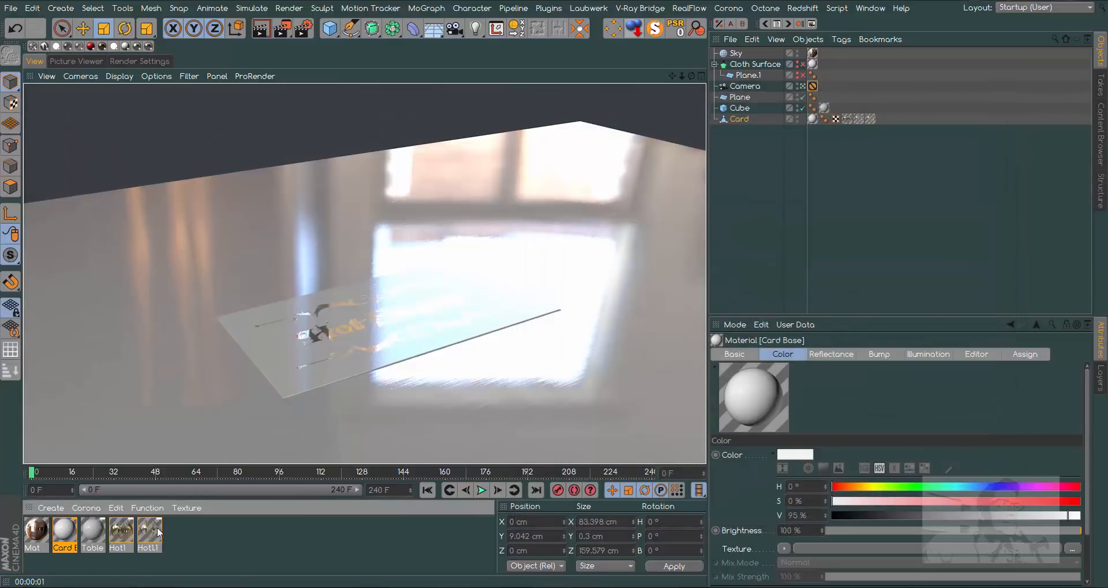
- Enable displacement on Hot1 using its alpha image, with Sub Polygon Displacement, Round Geometry and Map Resulting Geometry turned on
{"action": "double_click", "coordinate": [122, 532]}
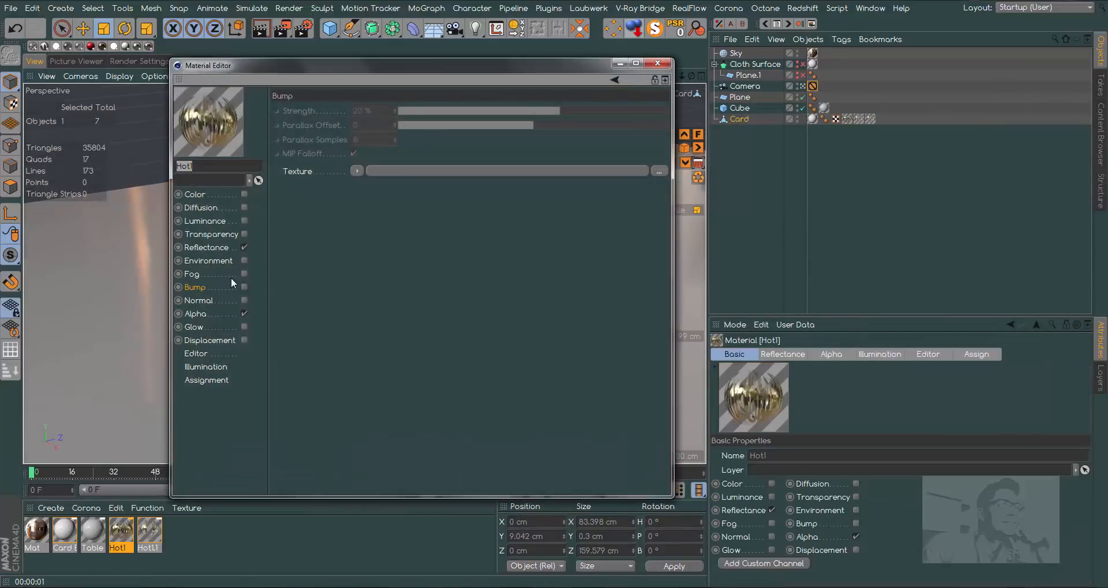
{"action": "left_click", "coordinate": [202, 314]}
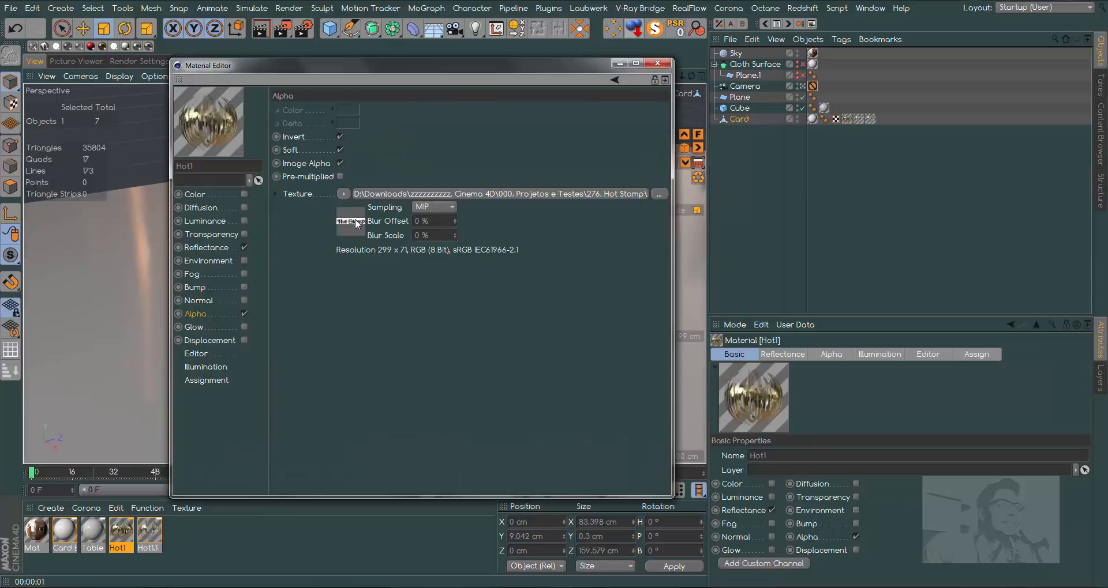
{"action": "left_click", "coordinate": [231, 341]}
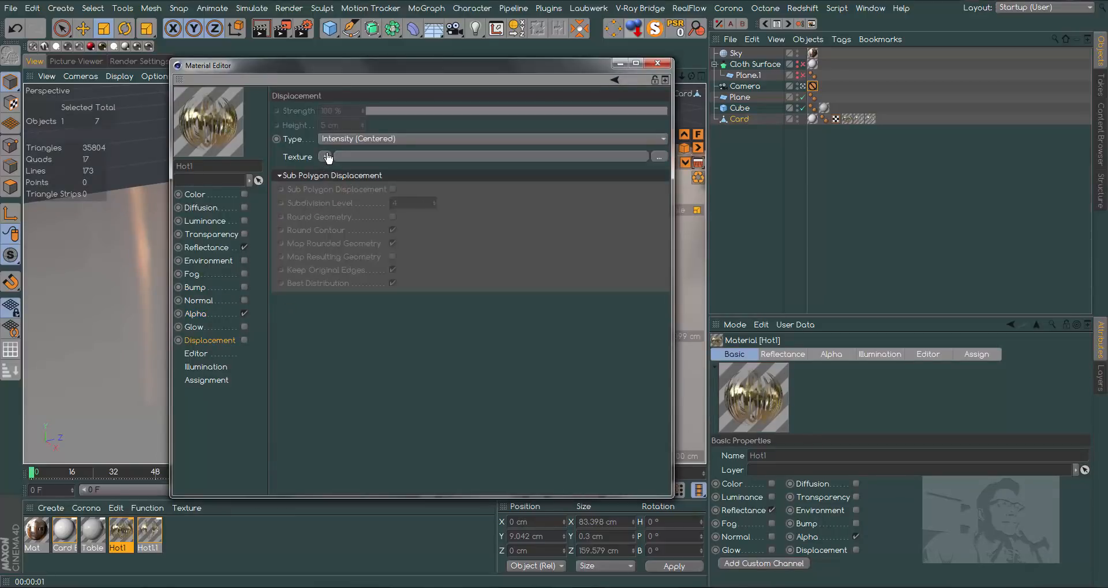
{"action": "left_click_drag", "start_coordinate": [327, 156], "coordinate": [338, 156]}
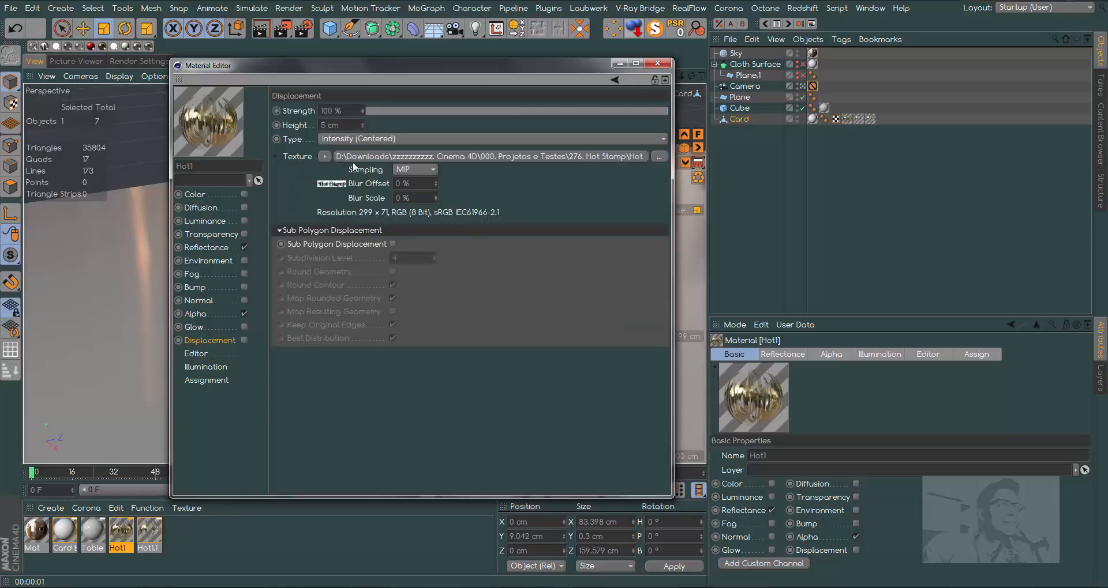
{"action": "left_click", "coordinate": [392, 244]}
{"action": "left_click", "coordinate": [393, 271]}
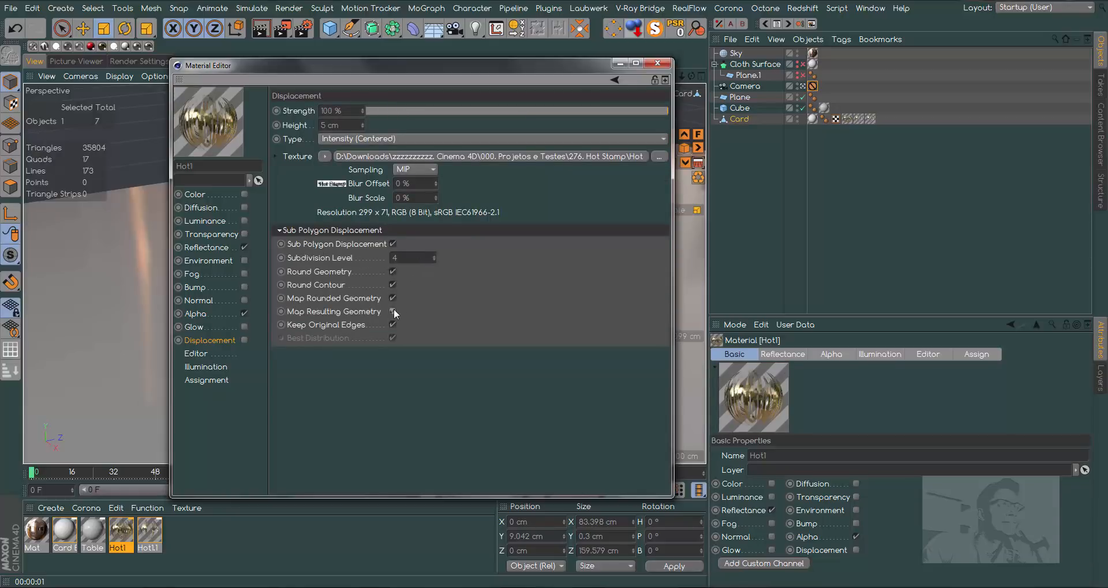
{"action": "left_click", "coordinate": [244, 340]}
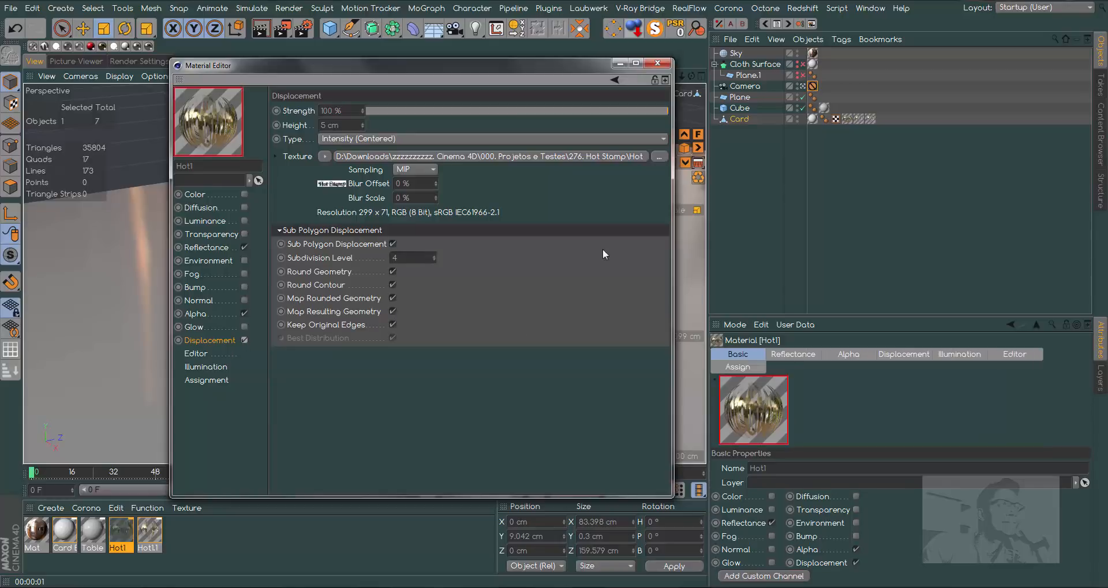
- Set Hot1's displacement height to -0.3 cm and strength to 50 %, and close the material
{"action": "left_click", "coordinate": [329, 126]}
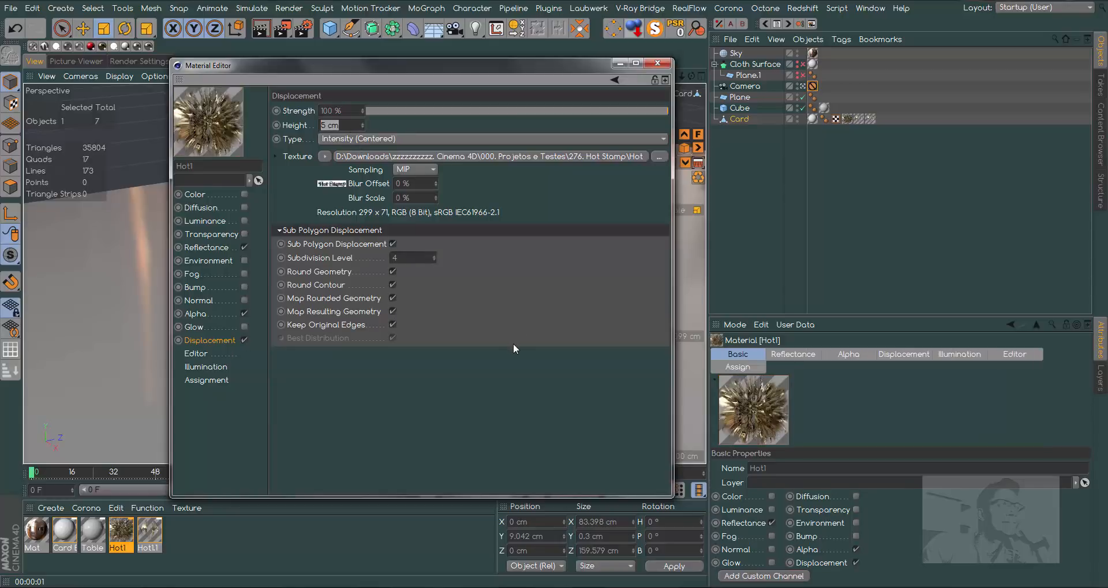
{"action": "key", "text": "BackSpace"}
{"action": "type", "text": "-.3"}
{"action": "key", "text": "Return"}
{"action": "left_click", "coordinate": [580, 111]}
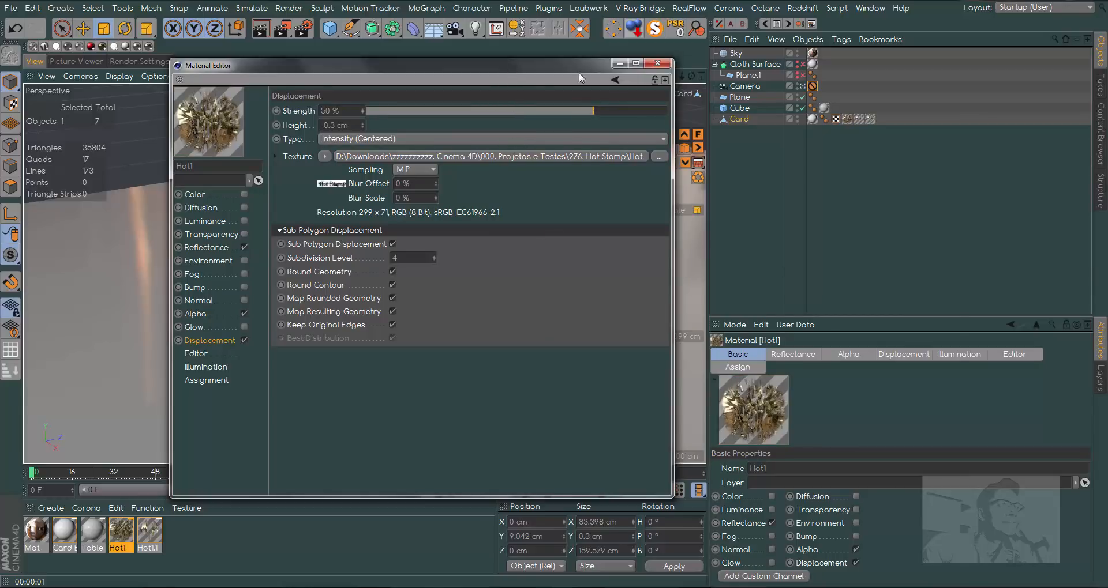
{"action": "left_click_drag", "start_coordinate": [510, 63], "coordinate": [791, 102]}
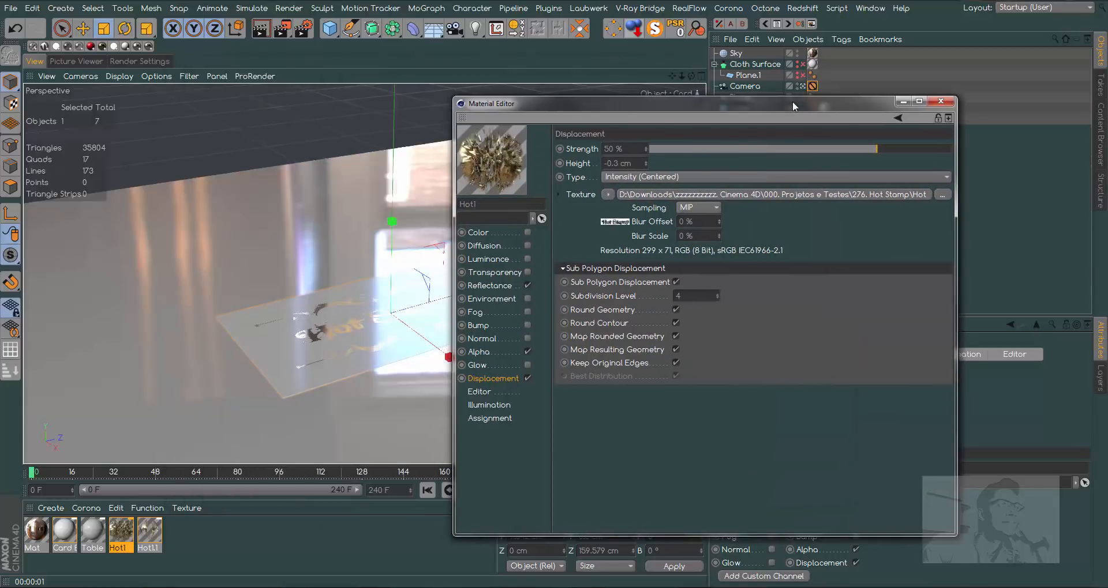
{"action": "left_click", "coordinate": [940, 101]}
- Enable displacement on the Hot1.1 material and reuse its alpha floral image as the displacement texture
{"action": "double_click", "coordinate": [148, 536]}
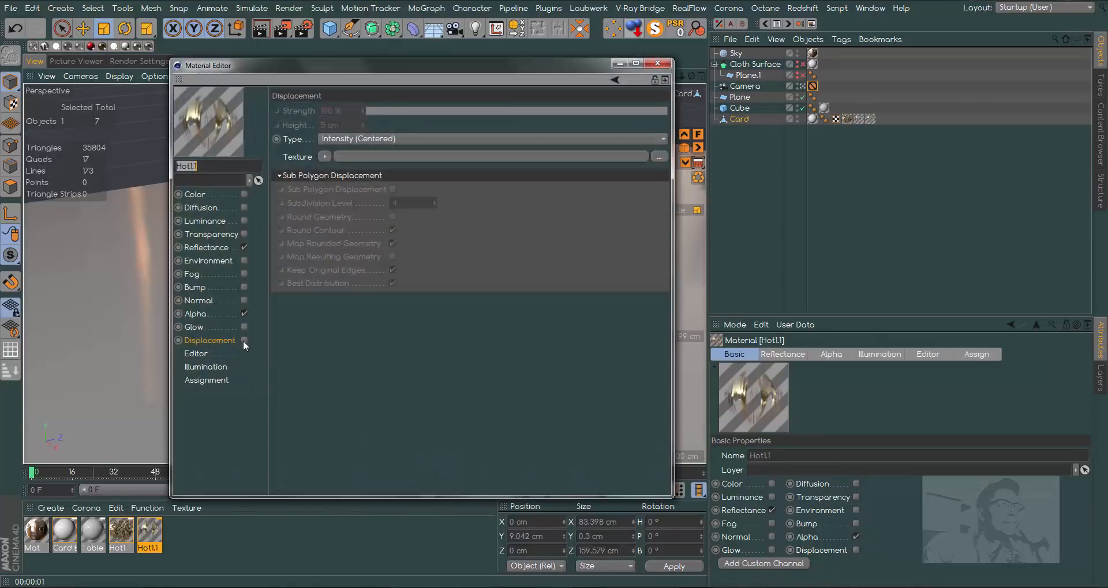
{"action": "left_click", "coordinate": [196, 315]}
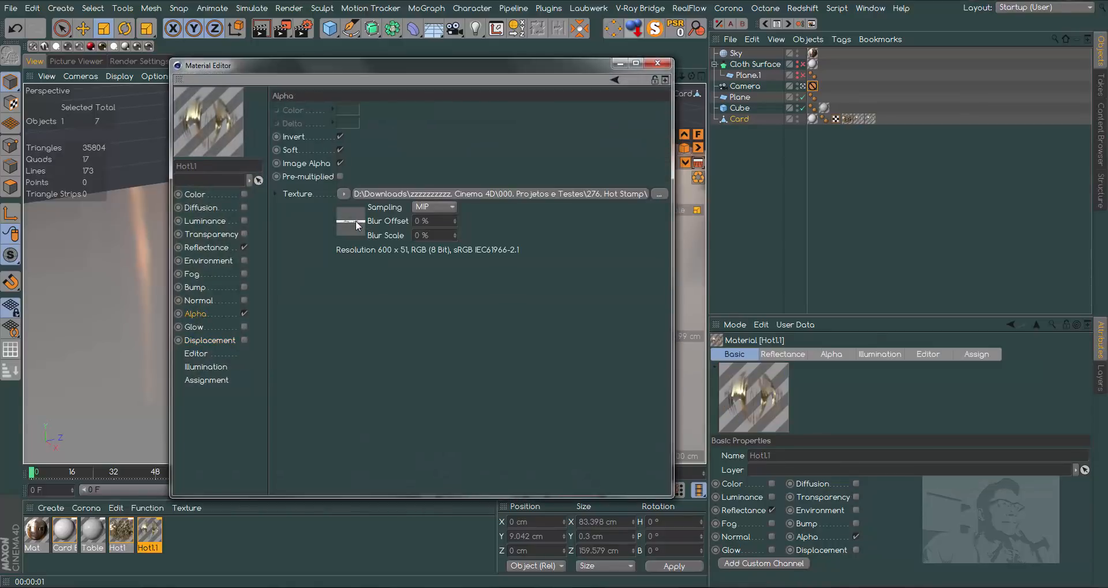
{"action": "left_click", "coordinate": [214, 340]}
{"action": "left_click_drag", "start_coordinate": [305, 252], "coordinate": [326, 158]}
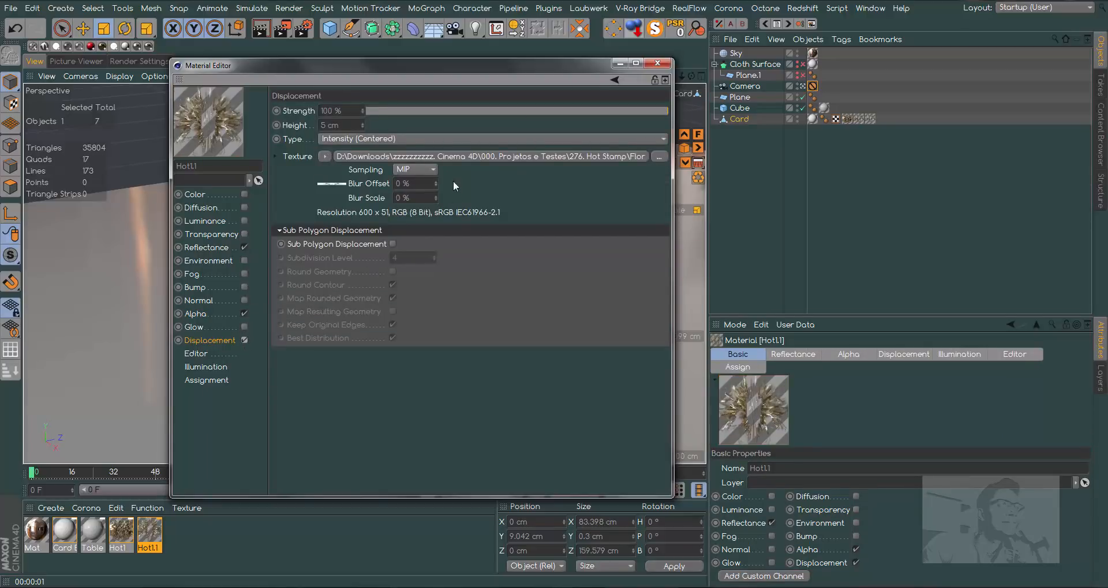
- Set Hot1.1's displacement height to -0.2 cm and its strength to 50 %
{"action": "left_click_drag", "start_coordinate": [346, 126], "coordinate": [318, 126]}
{"action": "type", "text": "-"}
{"action": "type", "text": "2"}
{"action": "key", "text": "Return"}
{"action": "left_click_drag", "start_coordinate": [587, 111], "coordinate": [593, 112]}
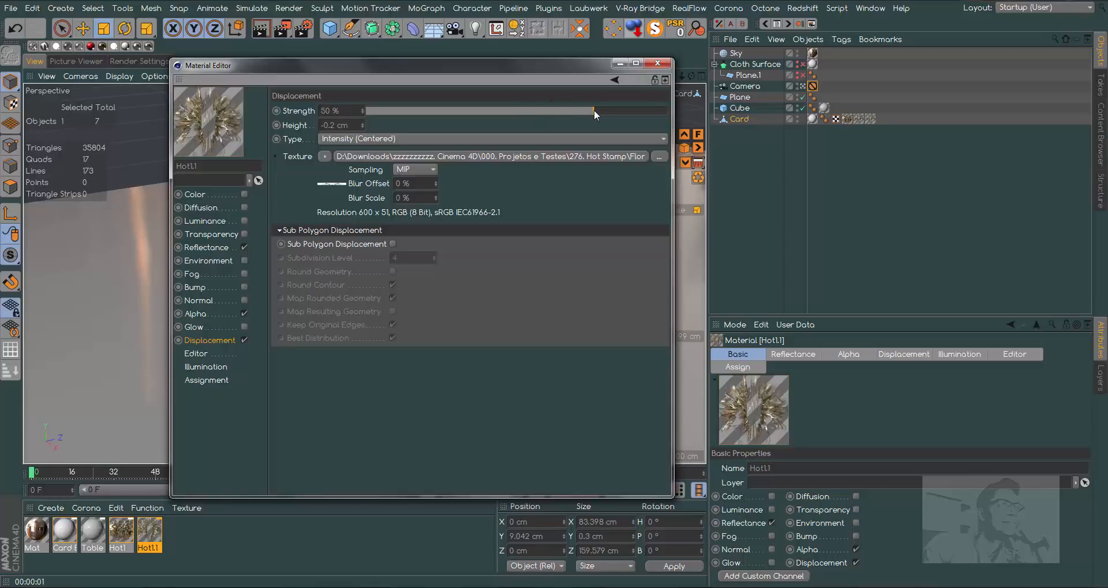
- Turn on Sub Polygon Displacement, Round Geometry and Map Resulting Geometry for Hot1.1, and render the view
{"action": "left_click", "coordinate": [392, 244]}
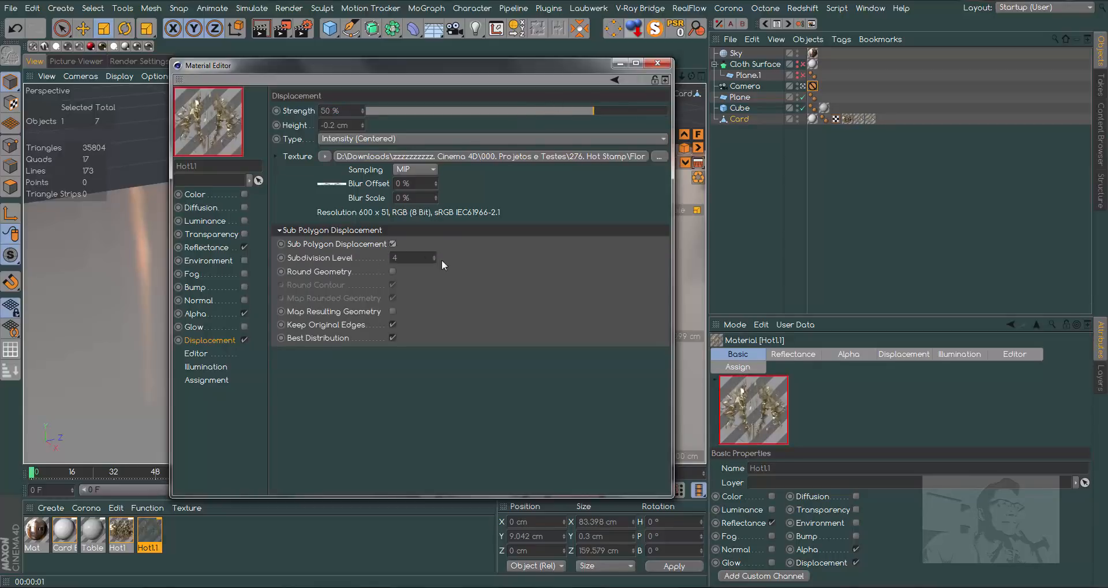
{"action": "left_click", "coordinate": [392, 272]}
{"action": "left_click", "coordinate": [393, 312]}
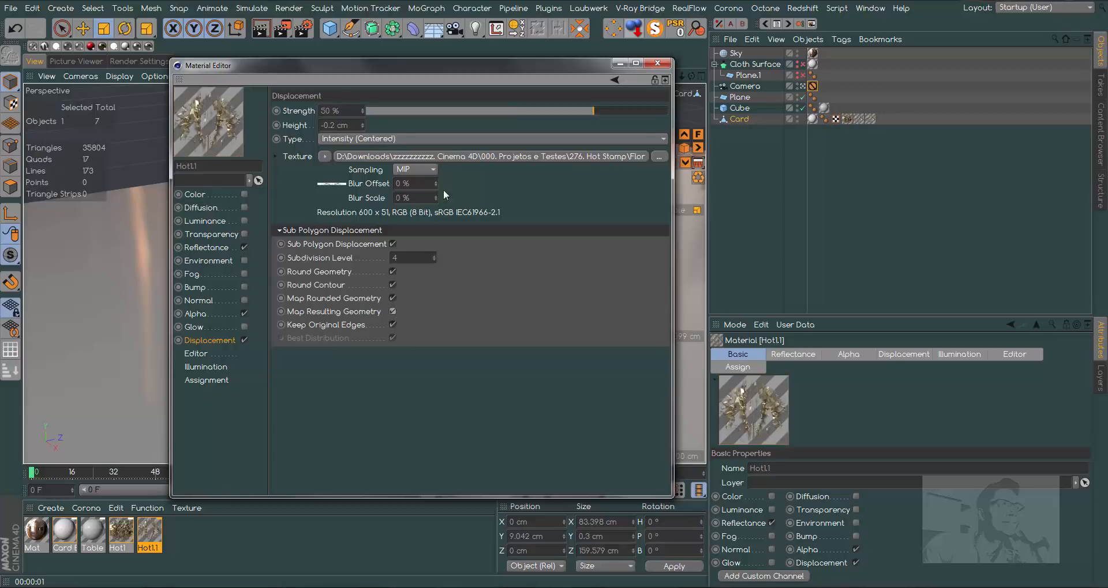
{"action": "left_click_drag", "start_coordinate": [417, 65], "coordinate": [738, 56]}
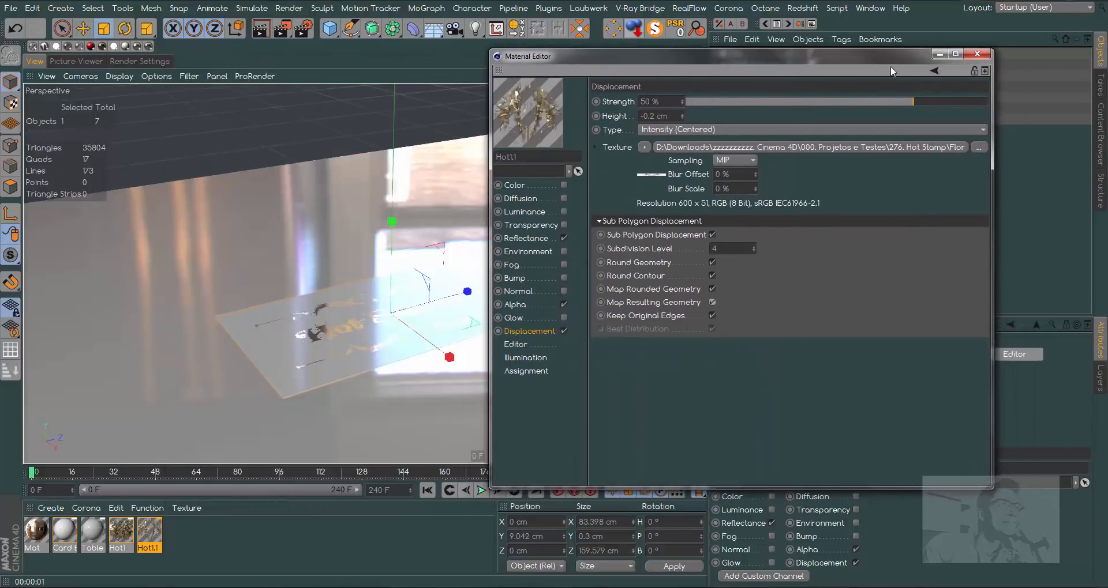
{"action": "left_click", "coordinate": [977, 53]}
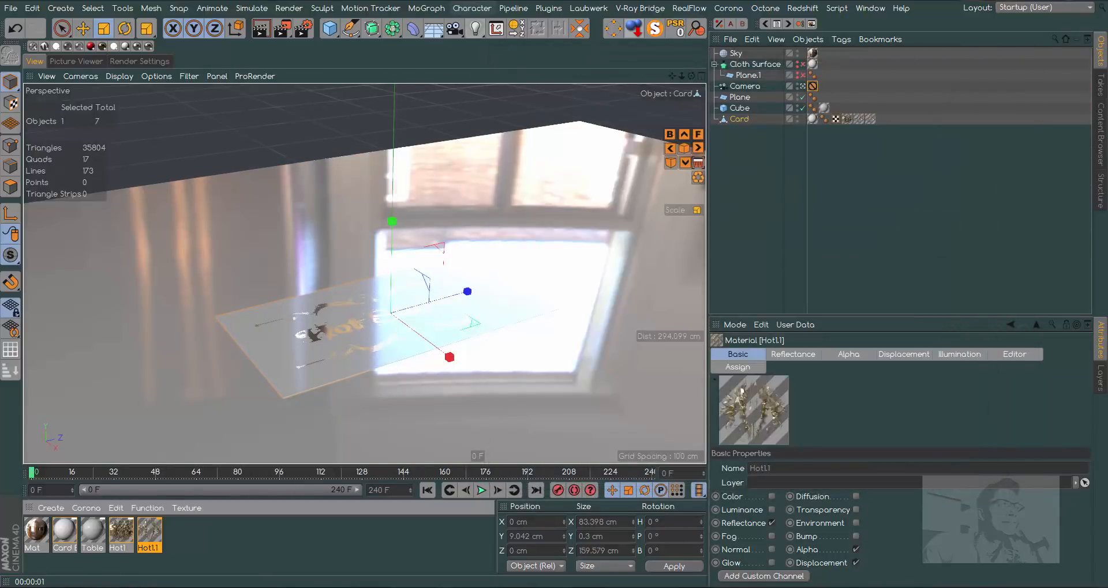
{"action": "left_click", "coordinate": [261, 30]}
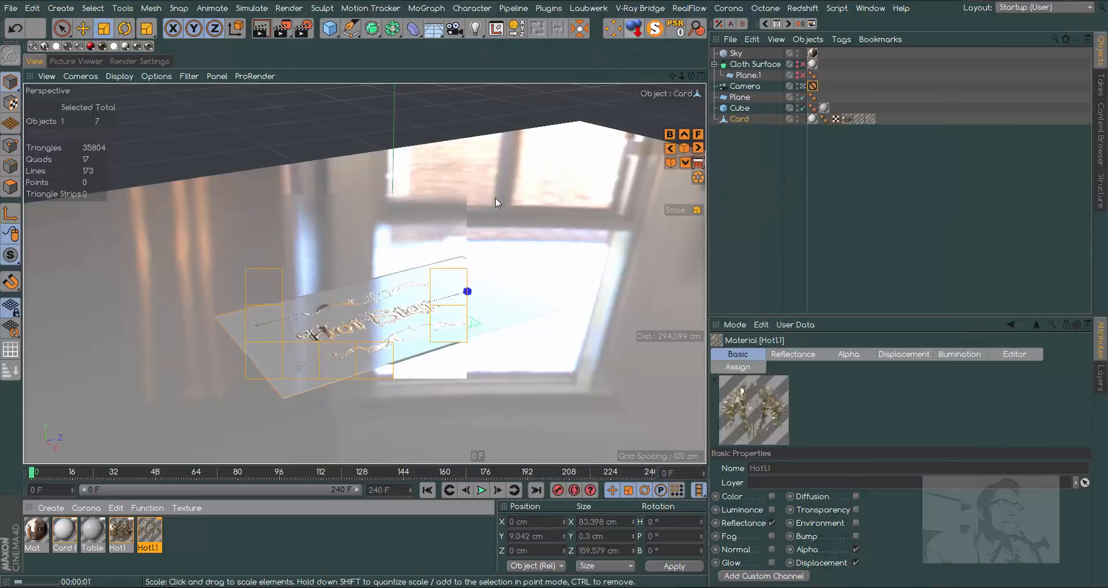
{"action": "left_click", "coordinate": [396, 333]}
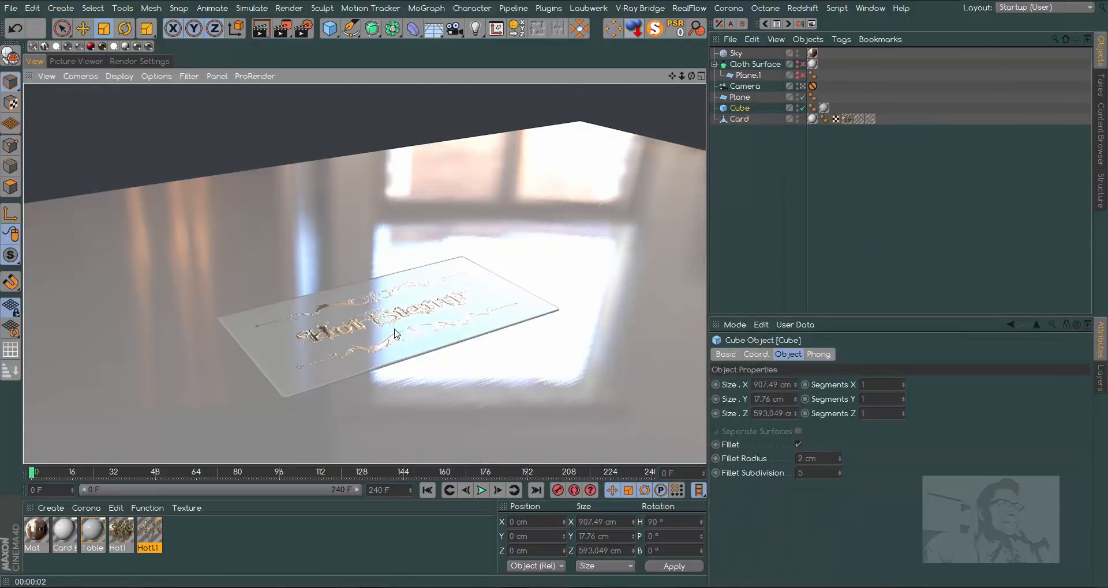
- Create a new material and load CreamTilePattern.jpg as its color texture without copying the image to the project location
{"action": "double_click", "coordinate": [178, 535]}
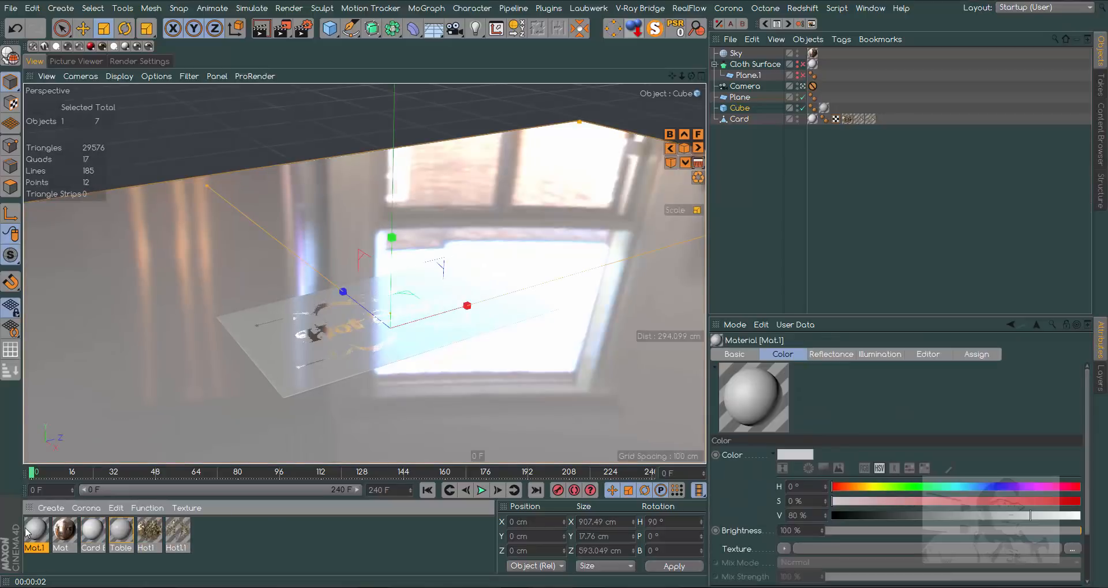
{"action": "double_click", "coordinate": [30, 531]}
{"action": "left_click", "coordinate": [195, 195]}
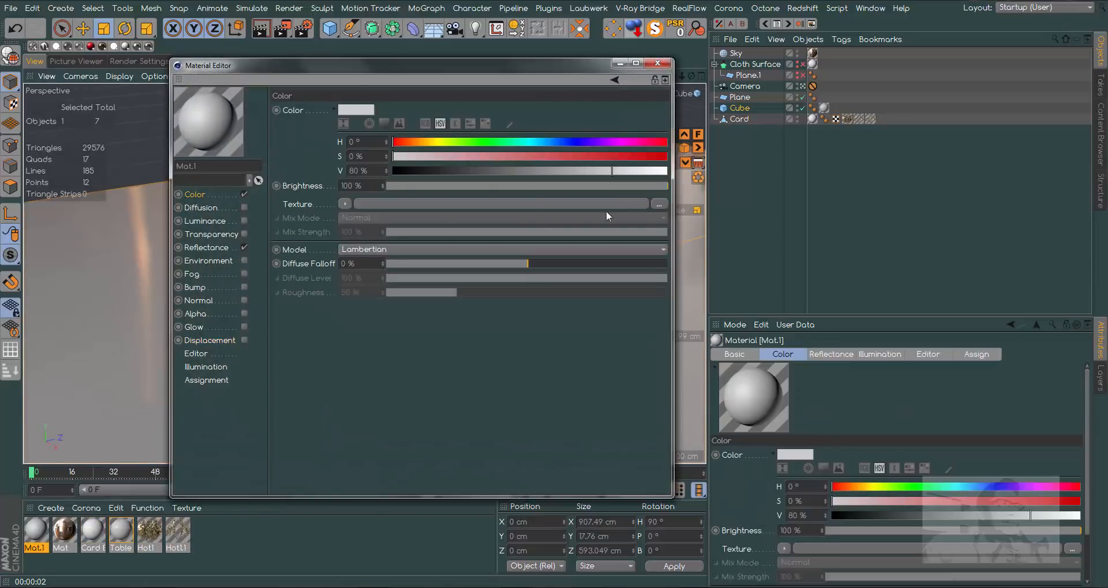
{"action": "left_click", "coordinate": [660, 205]}
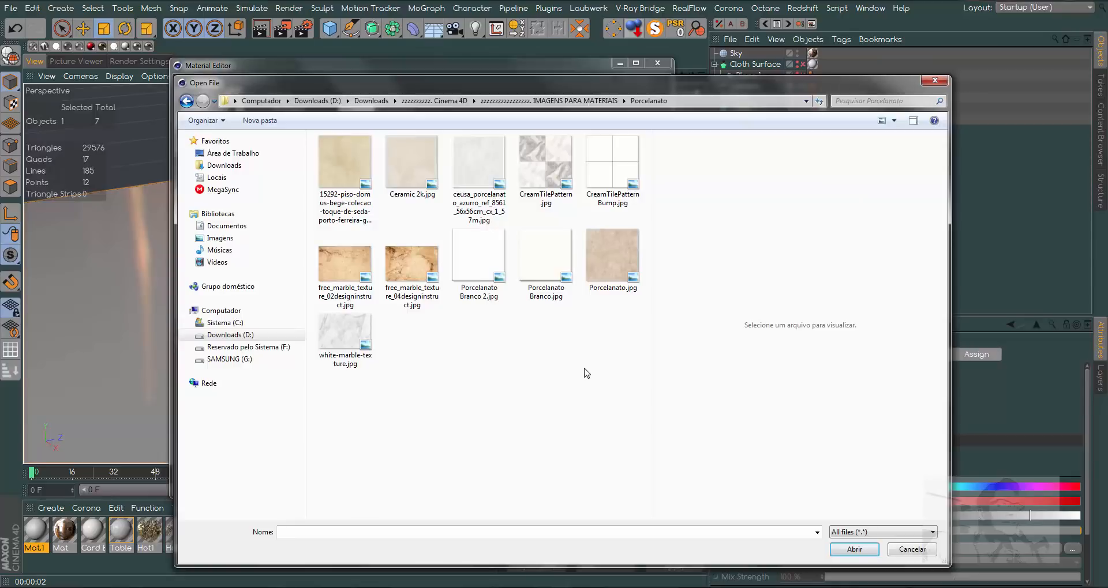
{"action": "double_click", "coordinate": [551, 173]}
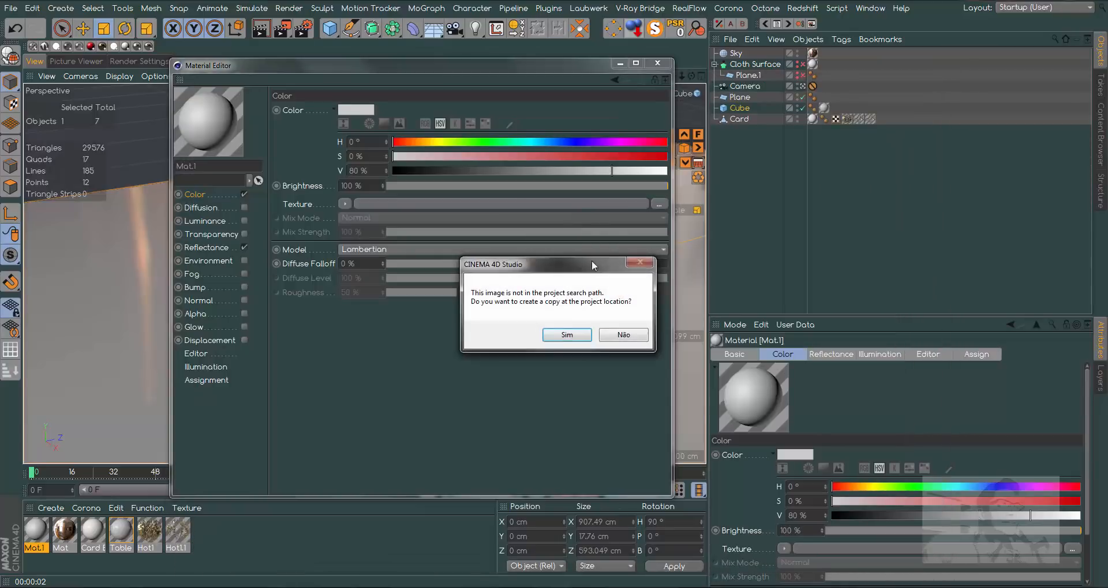
{"action": "left_click", "coordinate": [625, 336]}
- Load CreamTilePatternBump.jpg as the new tile material's bump texture without copying it to the project location
{"action": "left_click", "coordinate": [194, 287]}
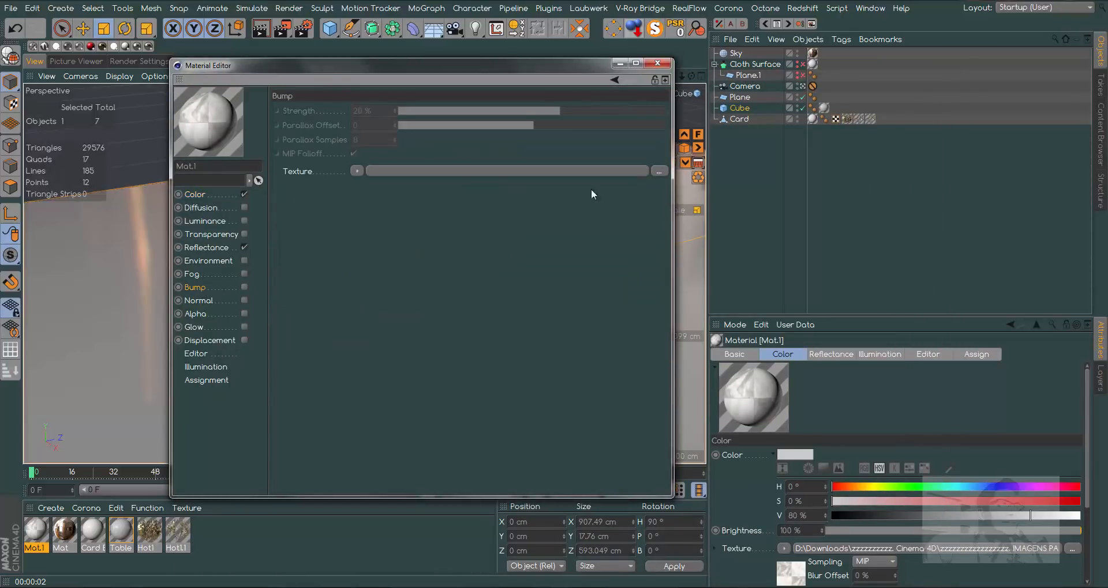
{"action": "left_click", "coordinate": [659, 171]}
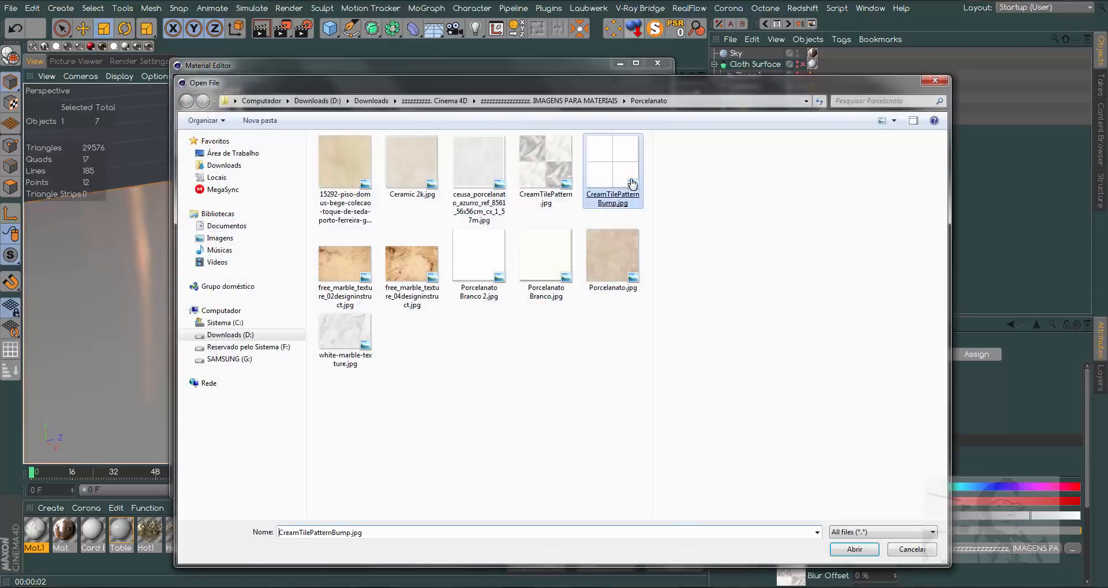
{"action": "double_click", "coordinate": [612, 168]}
{"action": "left_click", "coordinate": [624, 335]}
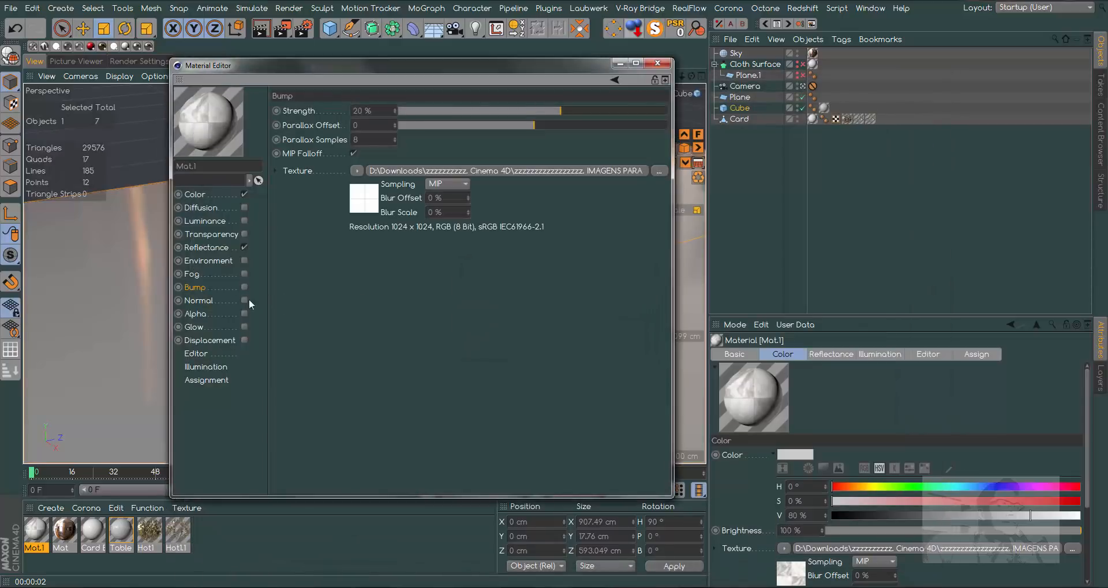
- Replace the tile material's default specular with a GGX reflectance layer and set its roughness to 1 %
{"action": "left_click", "coordinate": [211, 247]}
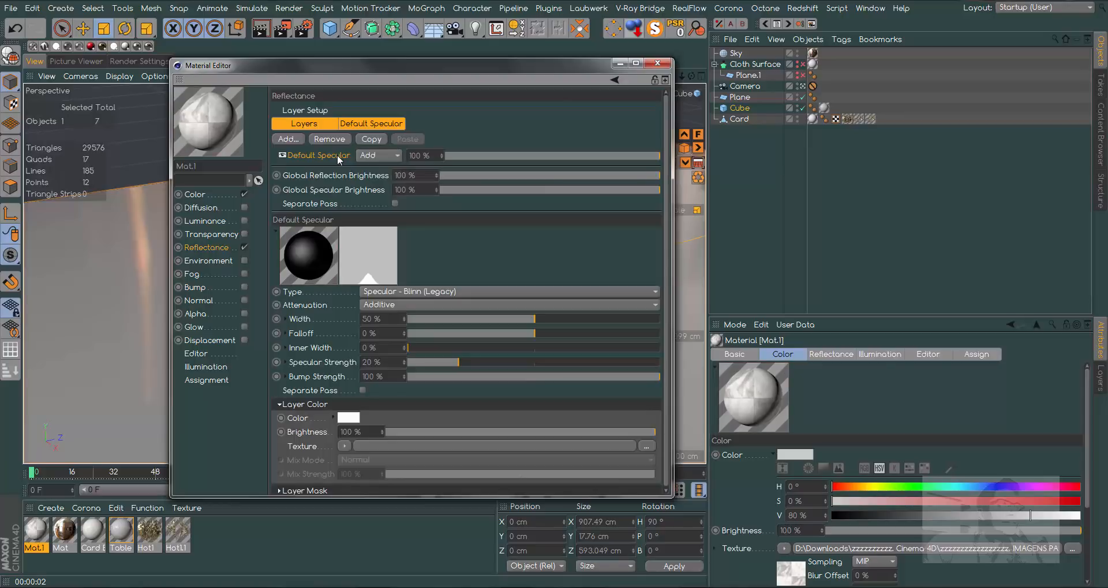
{"action": "key", "text": "Delete"}
{"action": "left_click", "coordinate": [289, 139]}
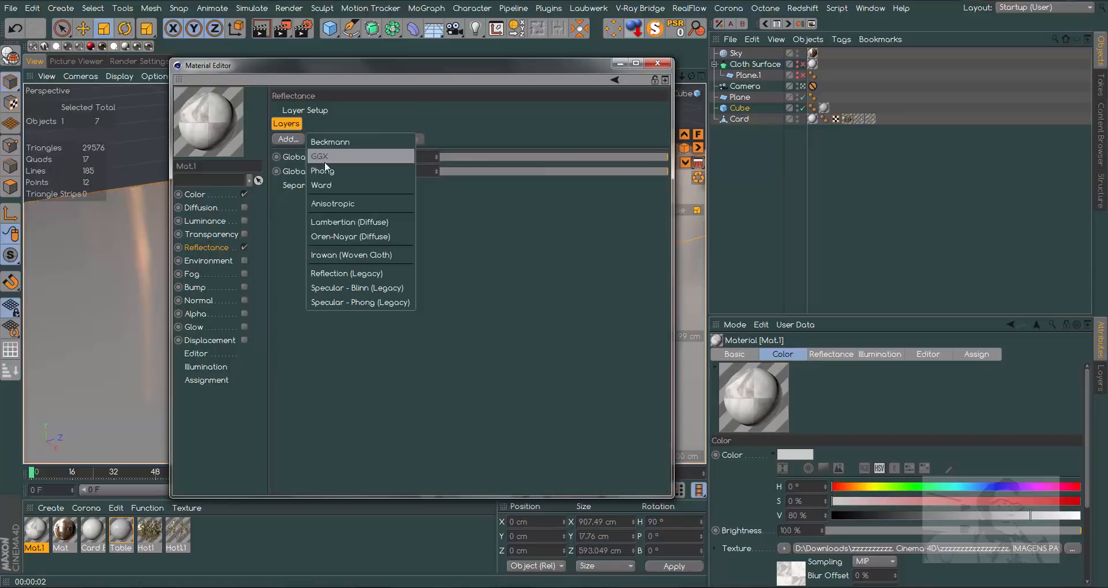
{"action": "left_click", "coordinate": [326, 155]}
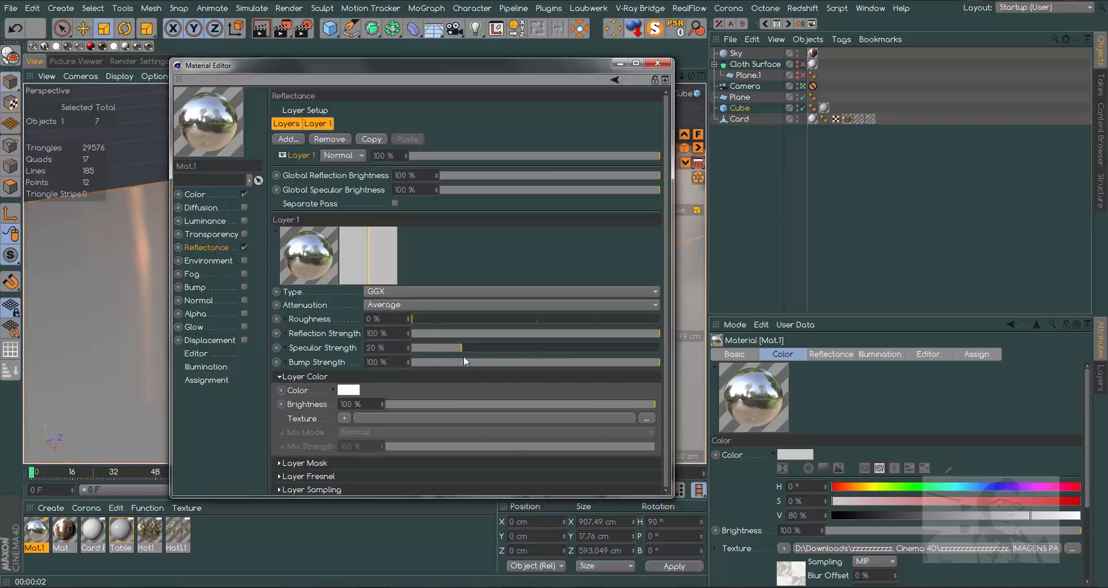
{"action": "left_click", "coordinate": [408, 318]}
- Set the GGX layer's Fresnel to Dielectric with the Oil (Vegetable) preset
{"action": "left_click_drag", "start_coordinate": [665, 318], "coordinate": [666, 384]}
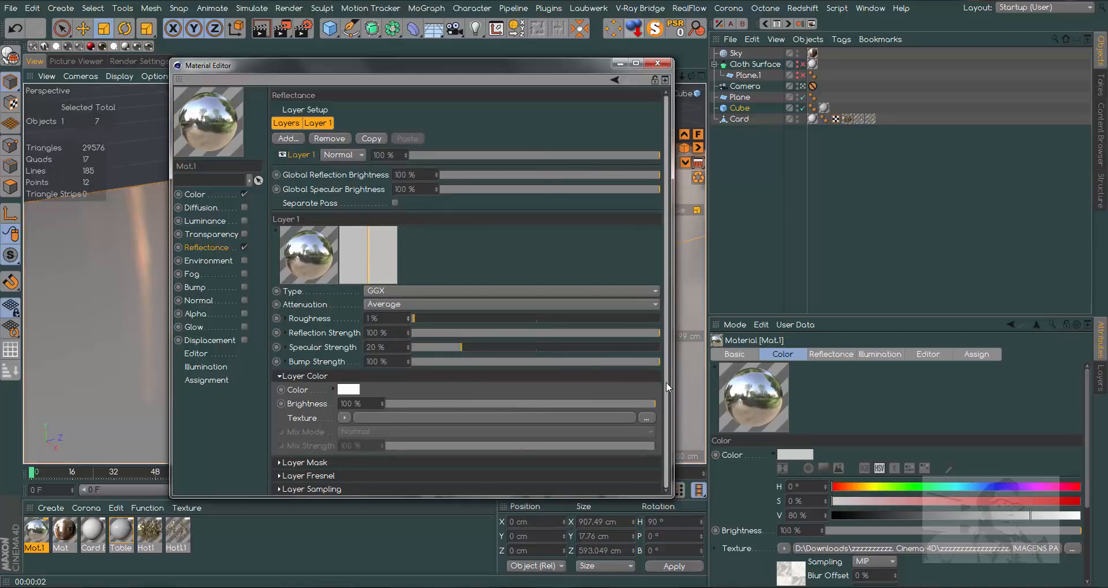
{"action": "left_click", "coordinate": [314, 475]}
{"action": "left_click", "coordinate": [365, 489]}
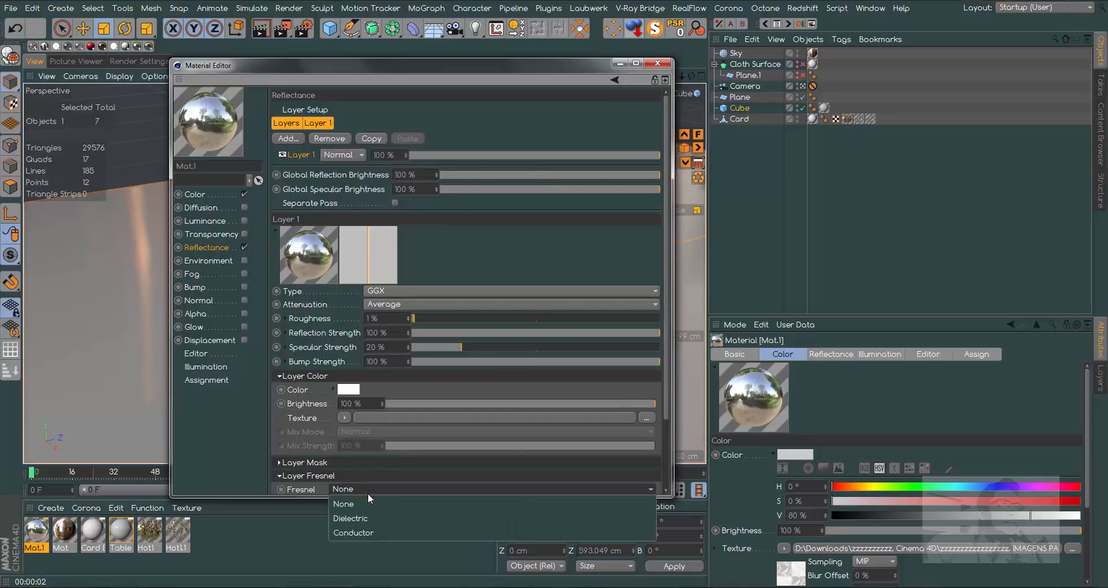
{"action": "left_click", "coordinate": [362, 518]}
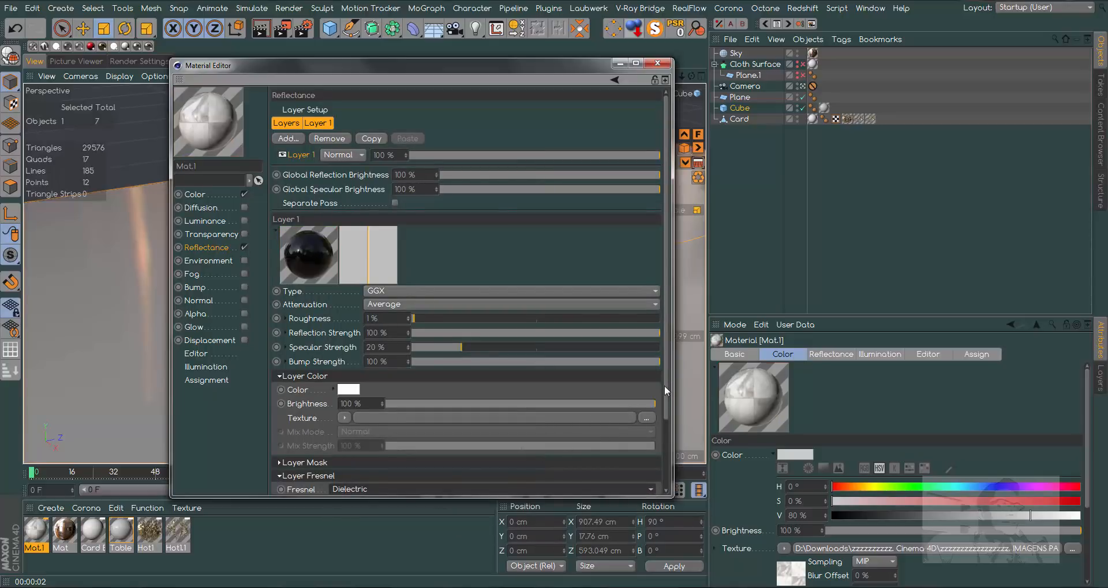
{"action": "scroll", "coordinate": [663, 385], "scroll_direction": "down", "scroll_amount": 5}
{"action": "left_click", "coordinate": [408, 418]}
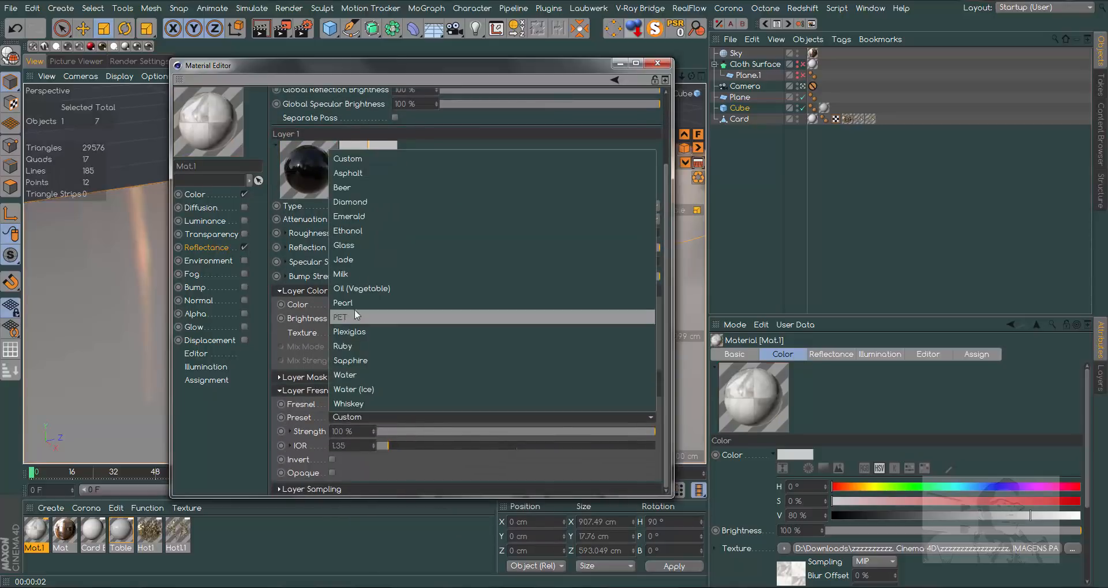
{"action": "left_click", "coordinate": [373, 289]}
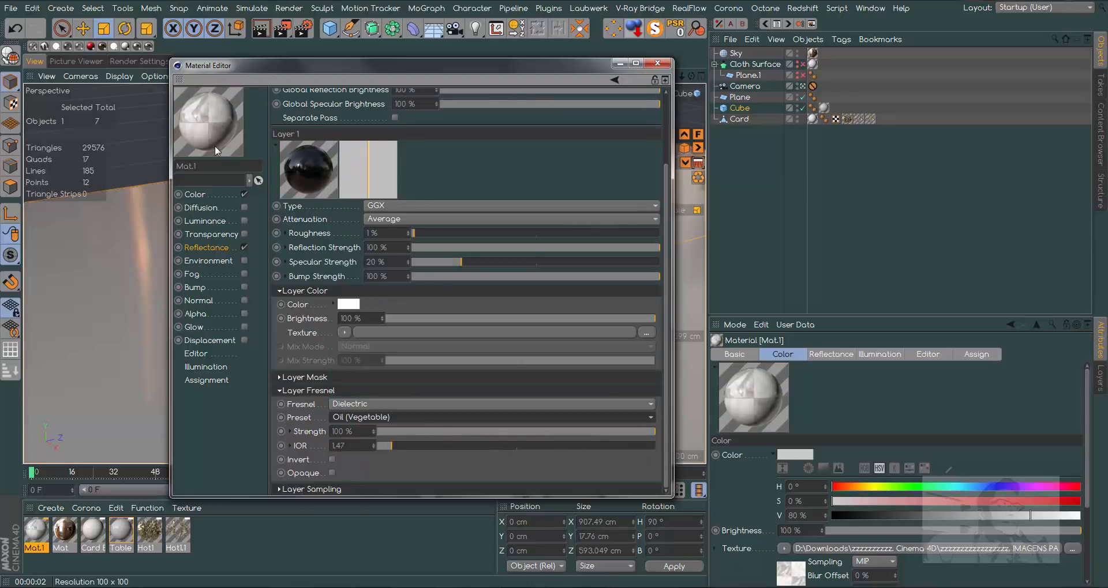
- Close the tile material, apply it to the floor Plane behind the table, and render the view
{"action": "left_click", "coordinate": [657, 63]}
{"action": "left_click_drag", "start_coordinate": [33, 531], "coordinate": [259, 145]}
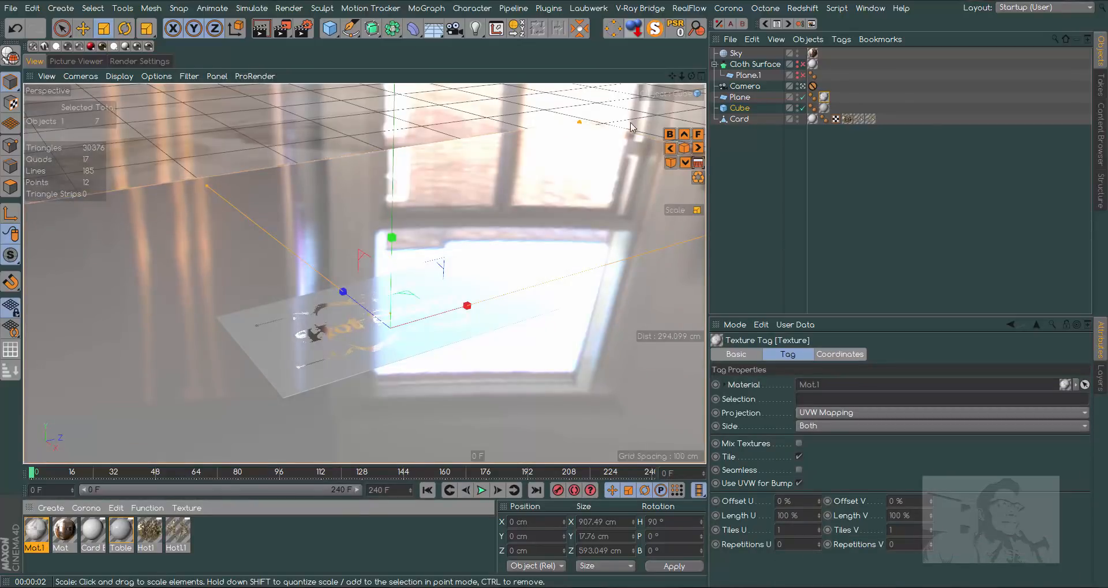
{"action": "left_click", "coordinate": [261, 28]}
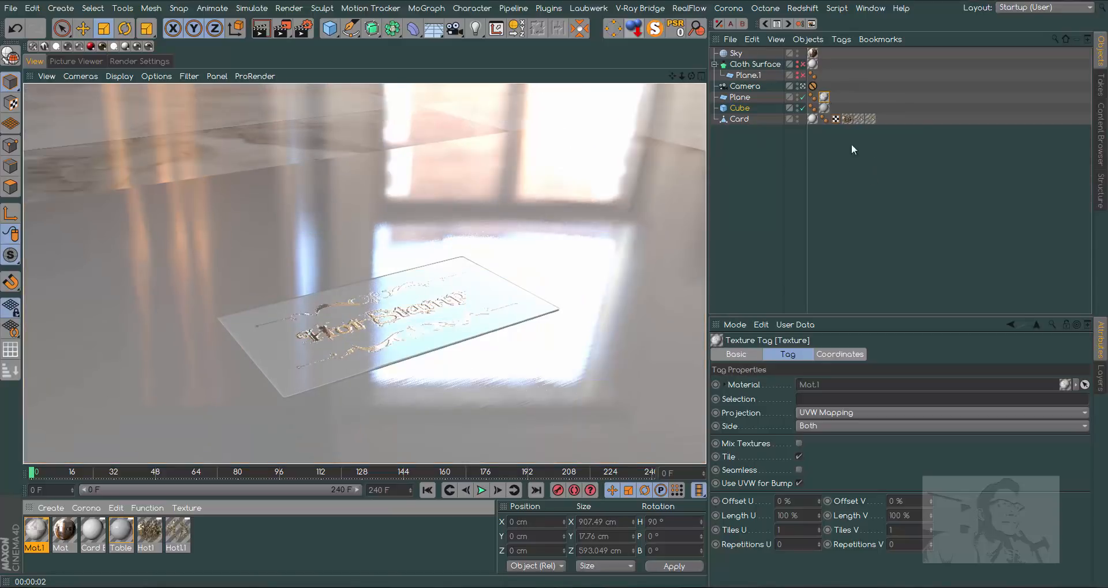
- Set the Plane's tile texture projection to Cubic with Tiles U and Tiles V at 0.3
{"action": "left_click", "coordinate": [825, 97]}
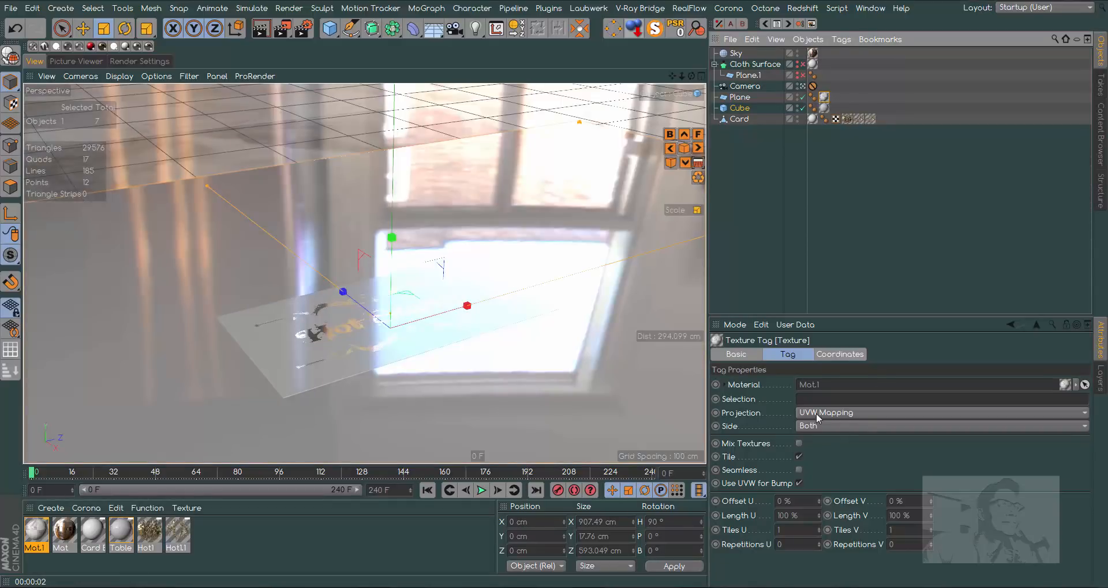
{"action": "left_click", "coordinate": [871, 412]}
{"action": "left_click", "coordinate": [828, 470]}
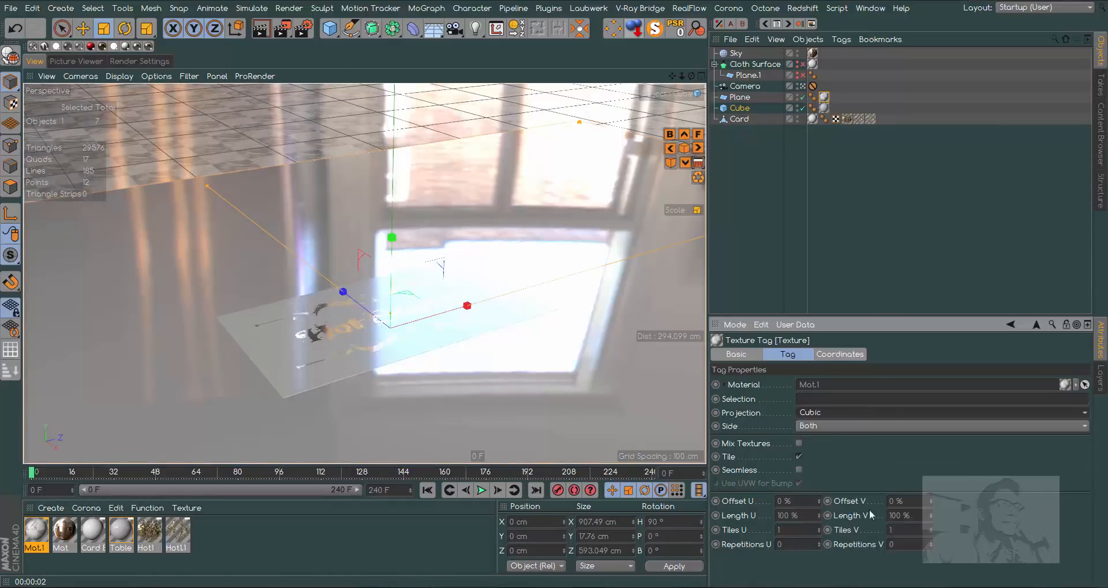
{"action": "left_click", "coordinate": [801, 530]}
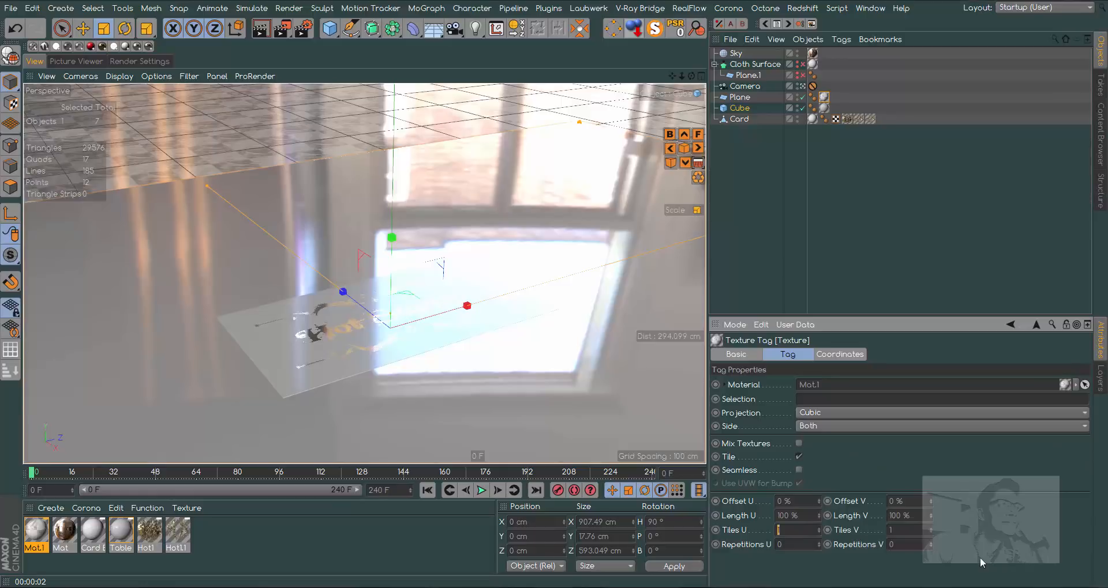
{"action": "type", "text": "0.3"}
{"action": "key", "text": "Tab"}
{"action": "type", "text": "0.3"}
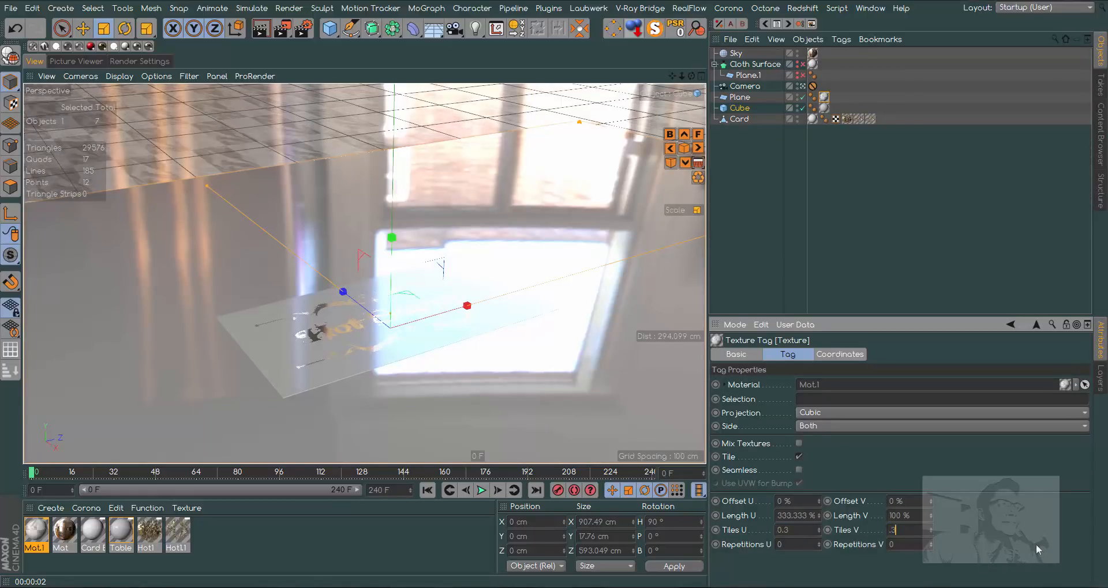
{"action": "key", "text": "Return"}
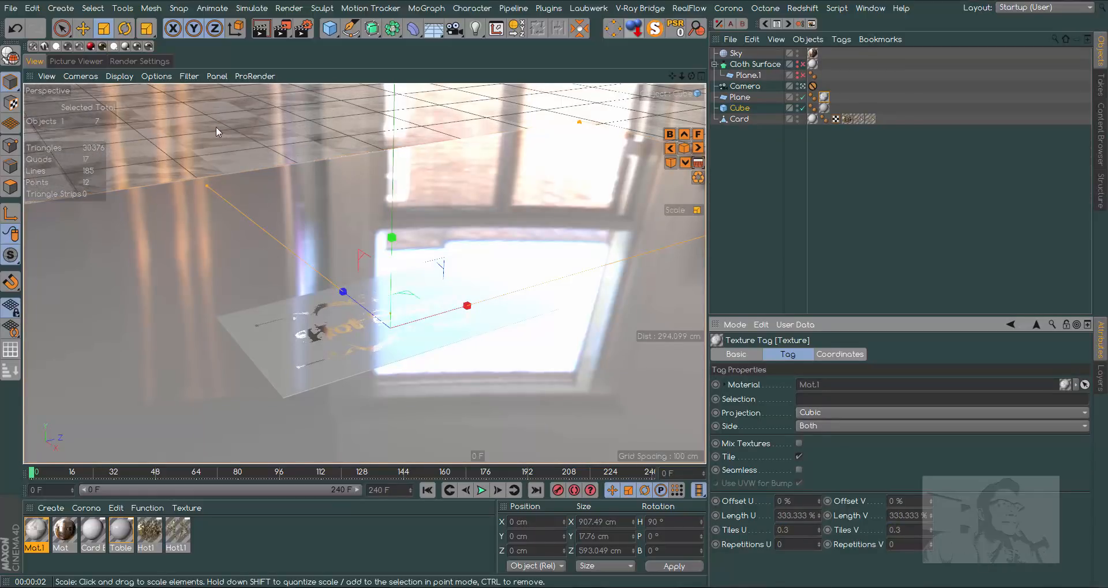
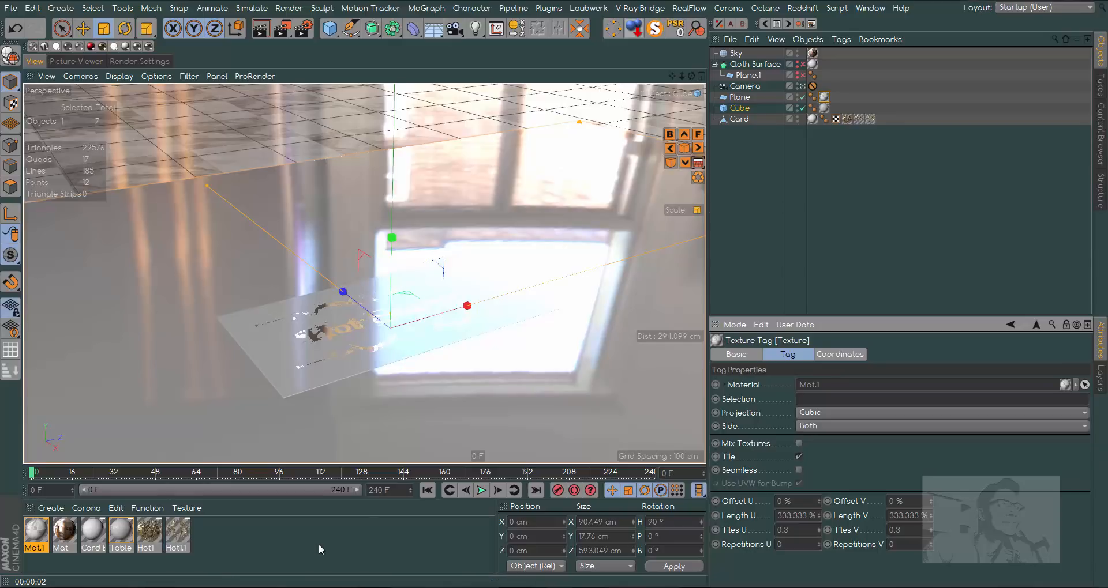
- Set the sky material Mat's base color to black and its texture mix strength to 60 %, close it, and render the view
{"action": "double_click", "coordinate": [64, 532]}
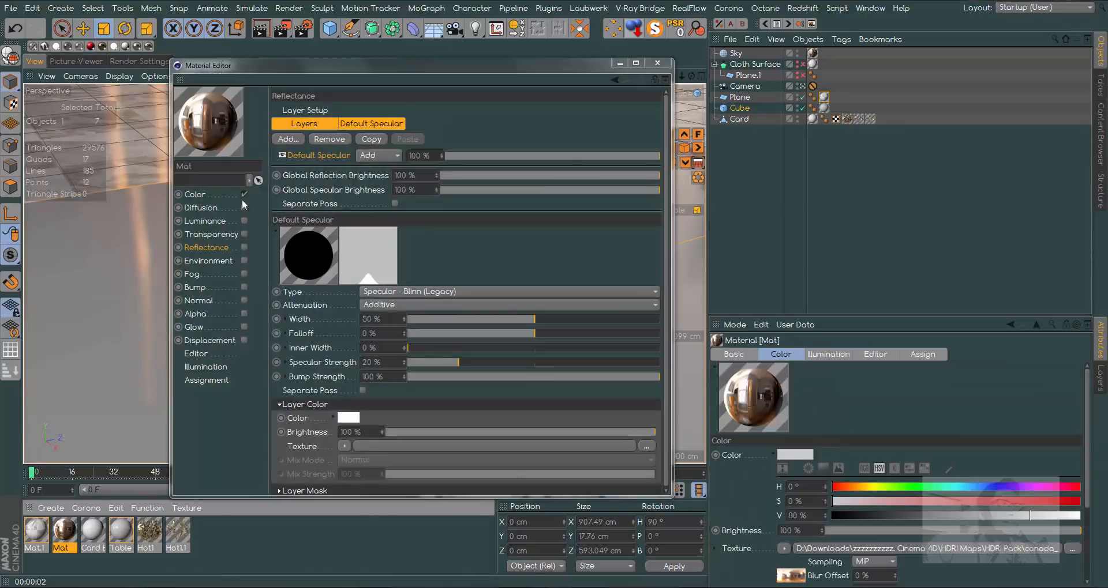
{"action": "left_click", "coordinate": [200, 195]}
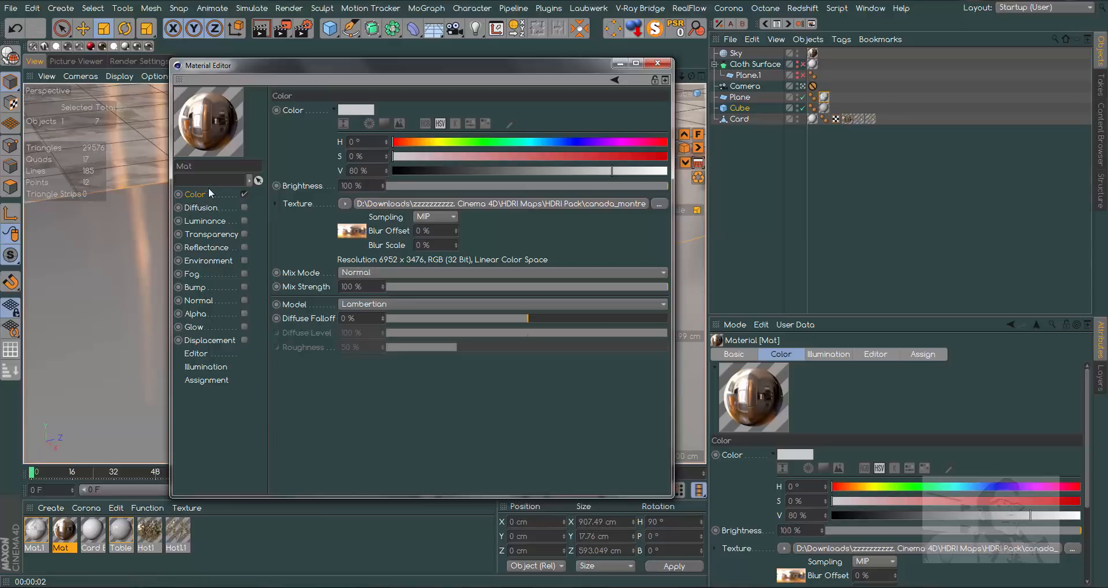
{"action": "left_click", "coordinate": [368, 111]}
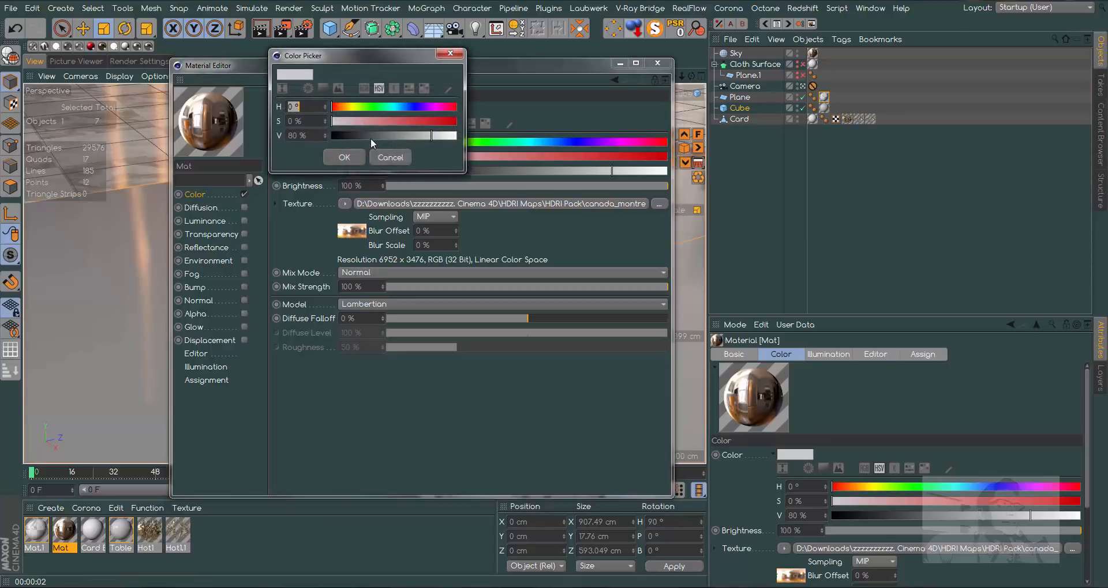
{"action": "left_click_drag", "start_coordinate": [369, 136], "coordinate": [306, 148]}
{"action": "left_click", "coordinate": [344, 157]}
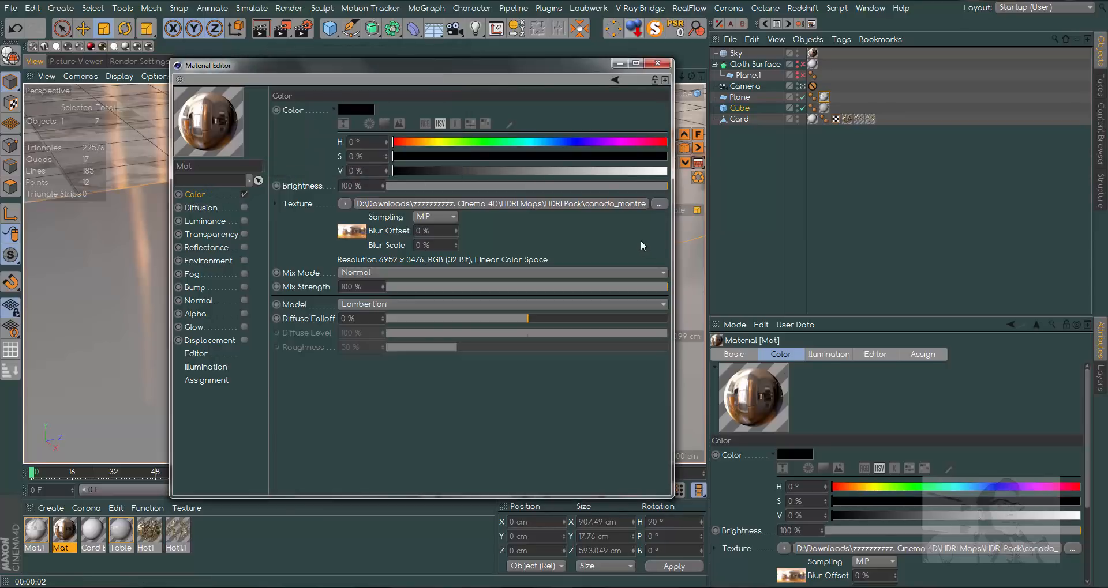
{"action": "left_click_drag", "start_coordinate": [650, 287], "coordinate": [572, 301]}
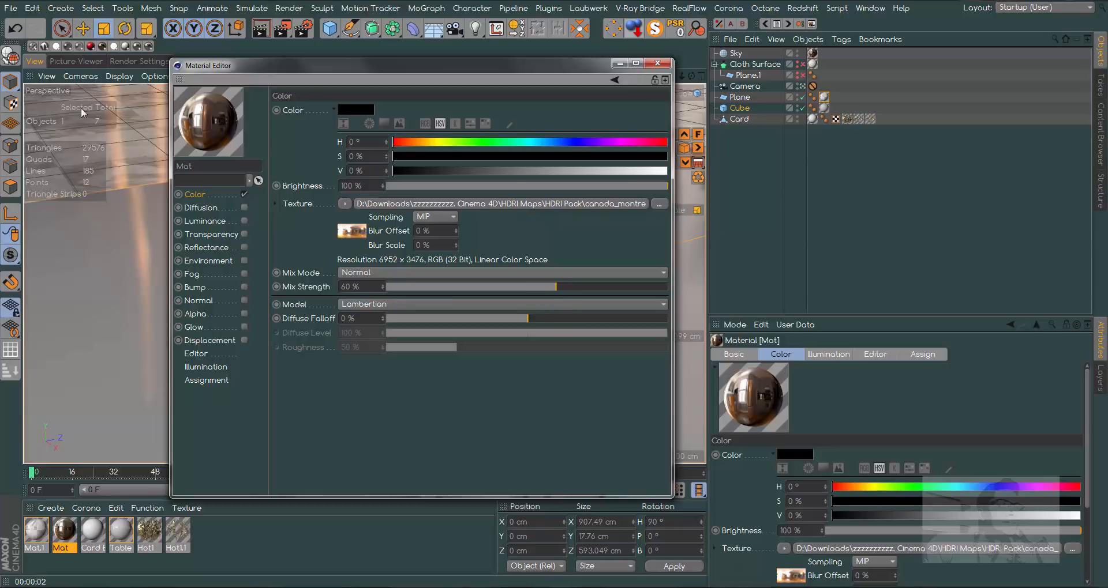
{"action": "left_click", "coordinate": [658, 63]}
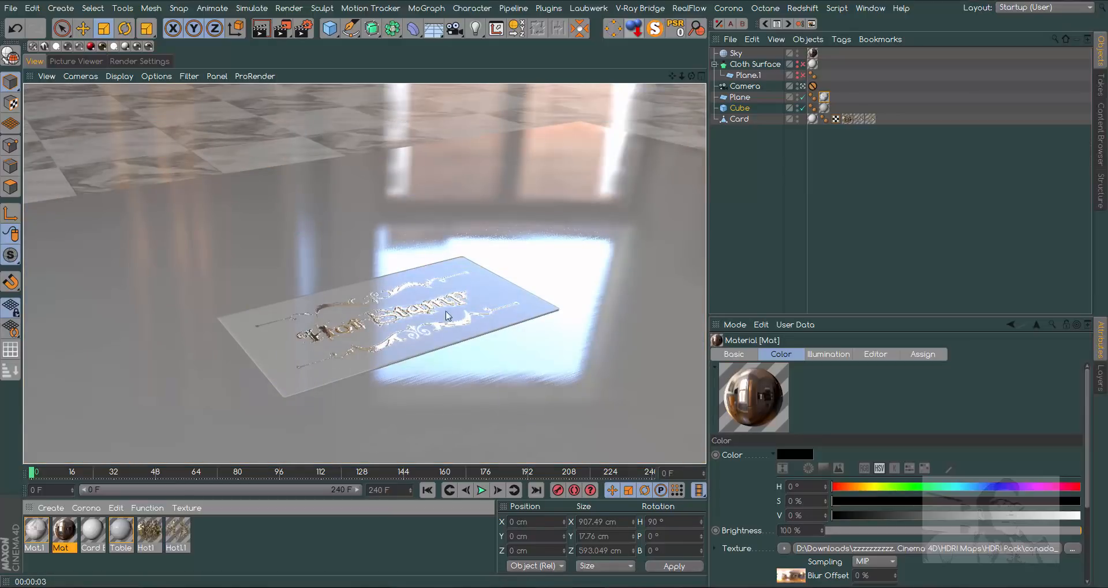
- Change the displacement type of the Hot1 material to Intensity
{"action": "double_click", "coordinate": [160, 532]}
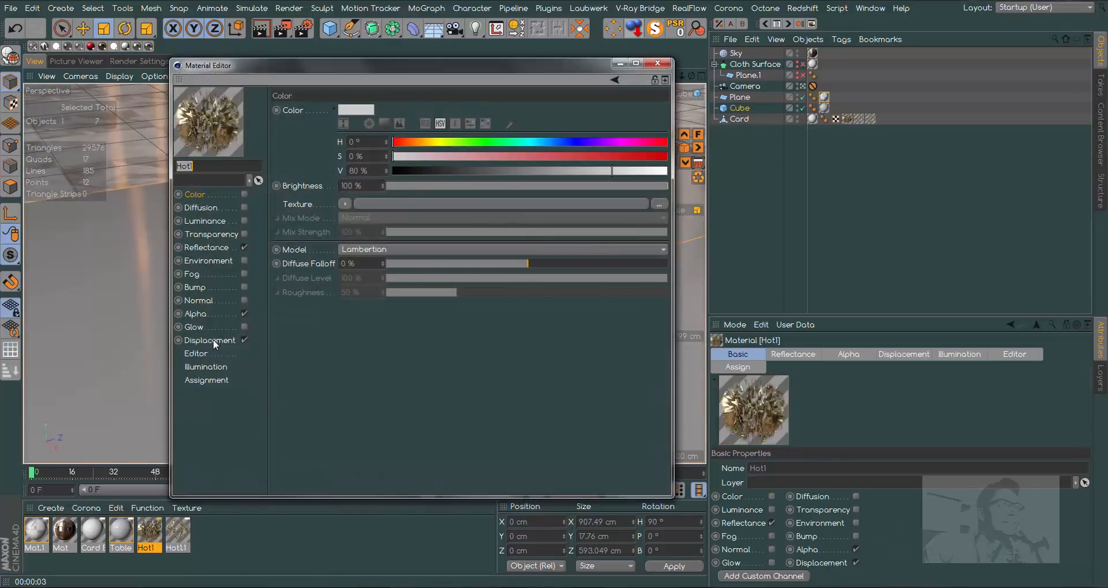
{"action": "left_click", "coordinate": [210, 340]}
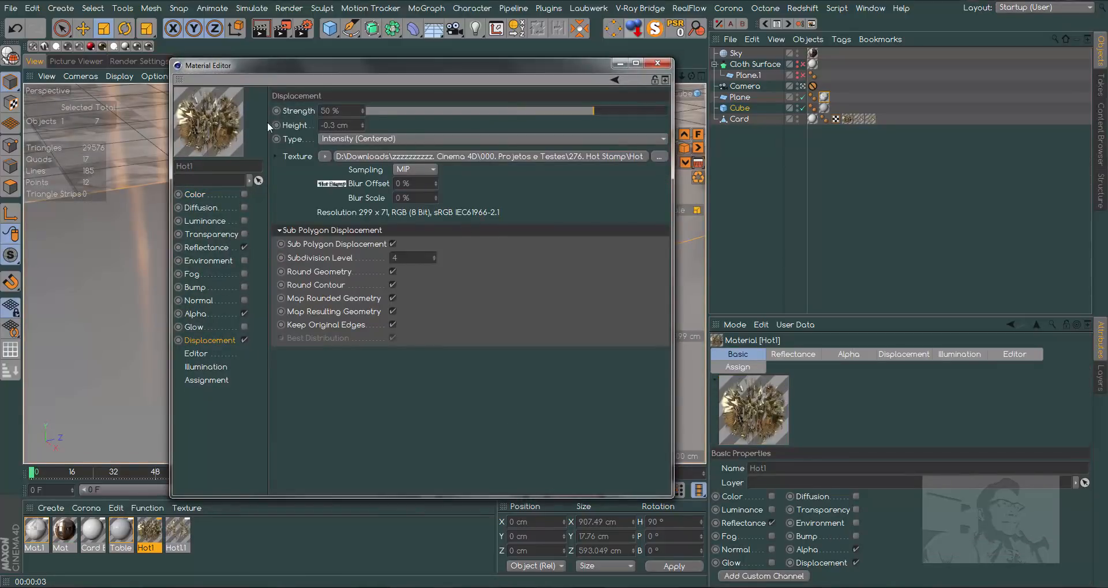
{"action": "left_click", "coordinate": [374, 139]}
{"action": "left_click", "coordinate": [358, 153]}
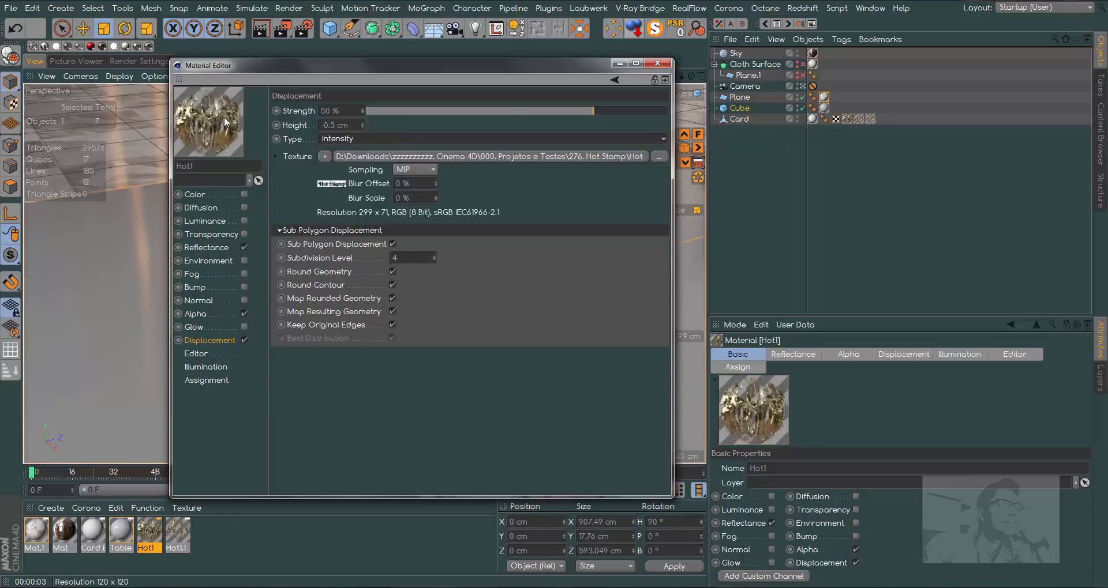
- Invert Hot1's displacement image by setting its Black Point to 1 and White Point to 0
{"action": "left_click_drag", "start_coordinate": [382, 65], "coordinate": [704, 87]}
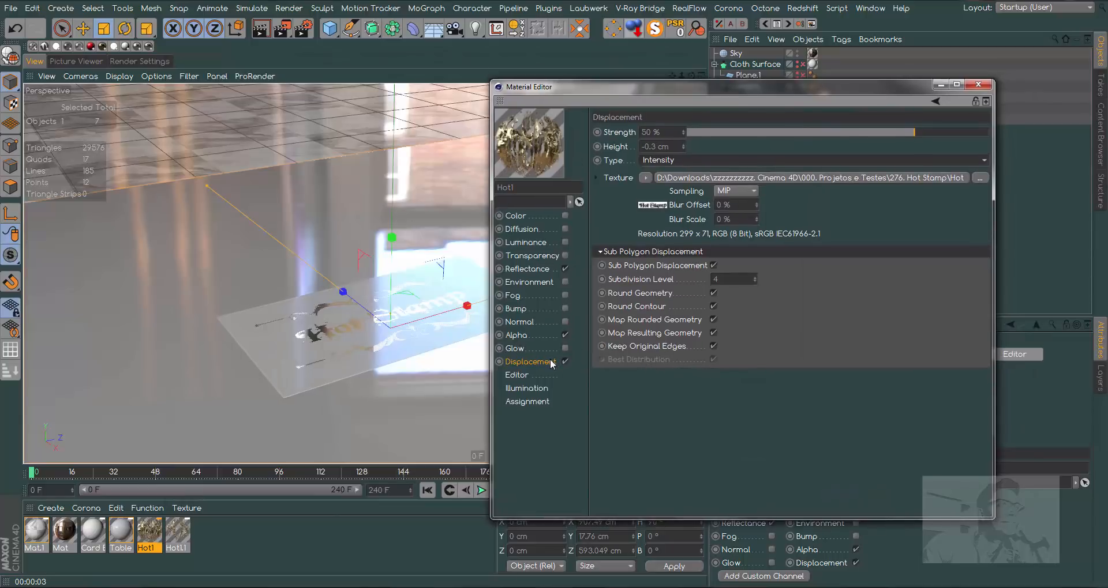
{"action": "left_click", "coordinate": [653, 205]}
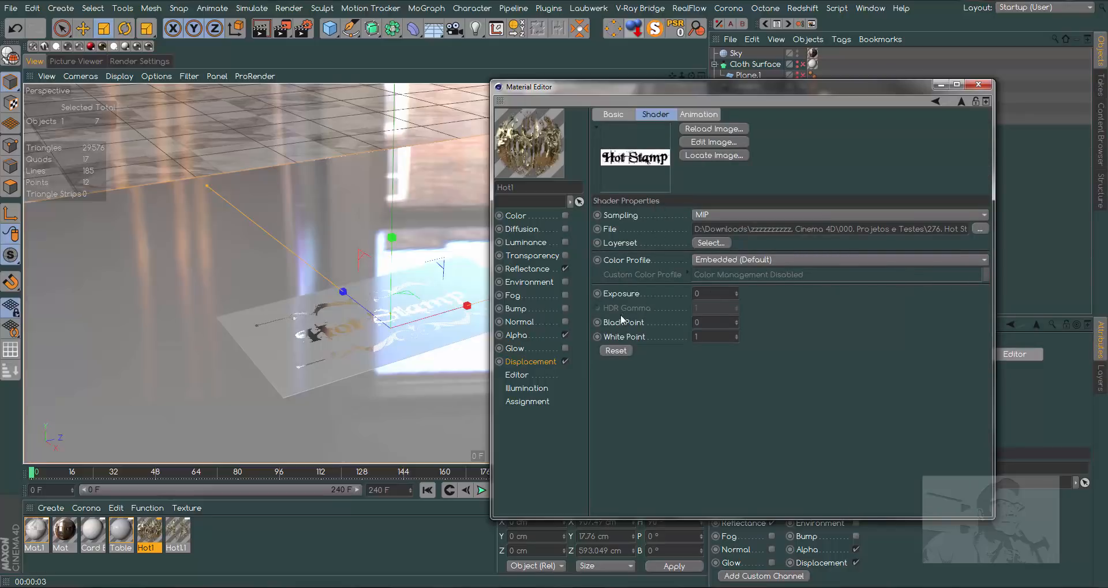
{"action": "left_click_drag", "start_coordinate": [709, 323], "coordinate": [689, 324]}
{"action": "key", "text": "Tab"}
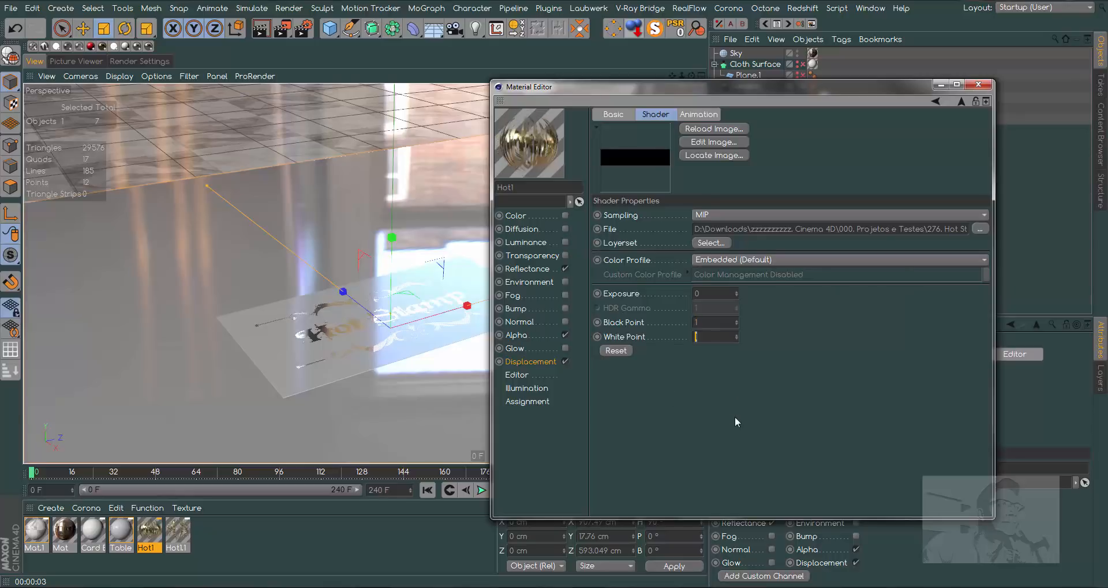
{"action": "type", "text": "0"}
{"action": "key", "text": "Return"}
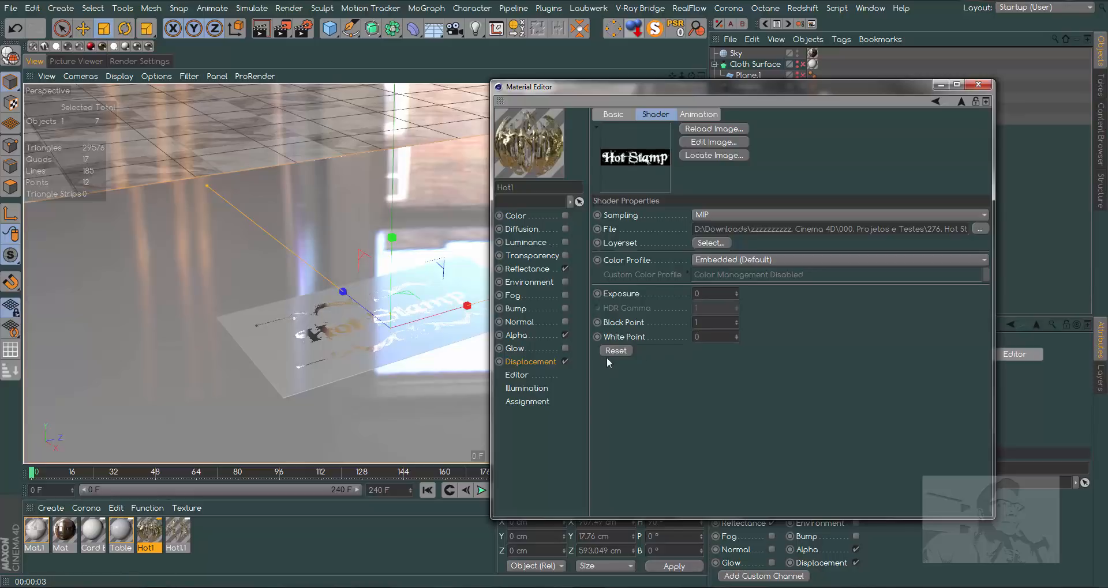
- Render a region over the card's Hot Stamp lettering to check the displacement, and close the Hot1 material
{"action": "left_click", "coordinate": [537, 361]}
{"action": "left_click_drag", "start_coordinate": [904, 87], "coordinate": [1001, 74]}
{"action": "left_click_drag", "start_coordinate": [282, 27], "coordinate": [323, 302]}
{"action": "left_click_drag", "start_coordinate": [359, 345], "coordinate": [378, 362]}
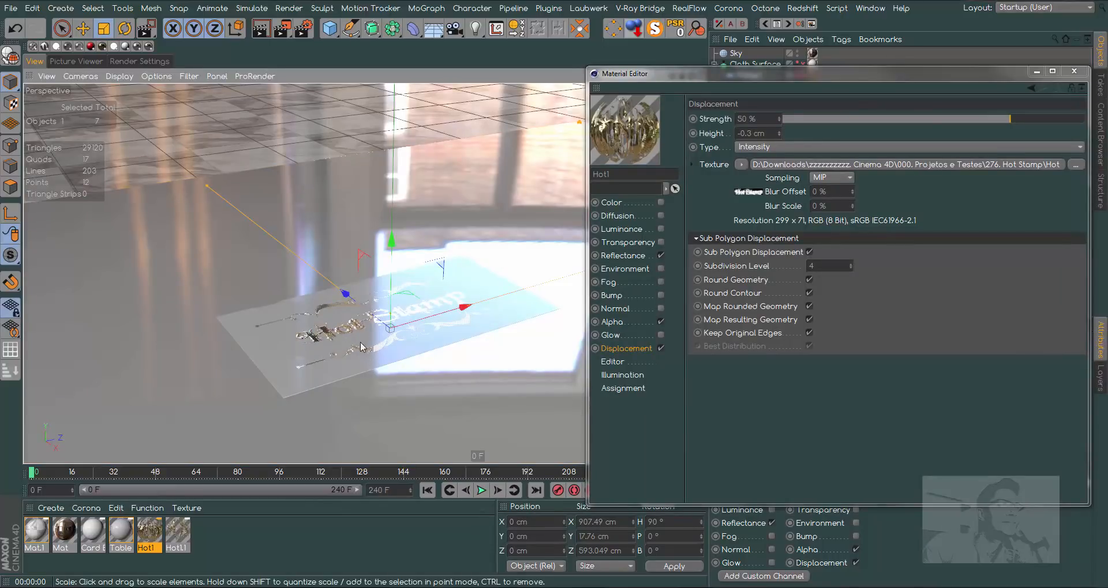
{"action": "left_click", "coordinate": [1069, 72]}
{"action": "left_click", "coordinate": [1068, 72]}
- Set the bump strength of the Card Base material's GGX reflectance layer to 50 % and render the view
{"action": "left_click", "coordinate": [93, 530]}
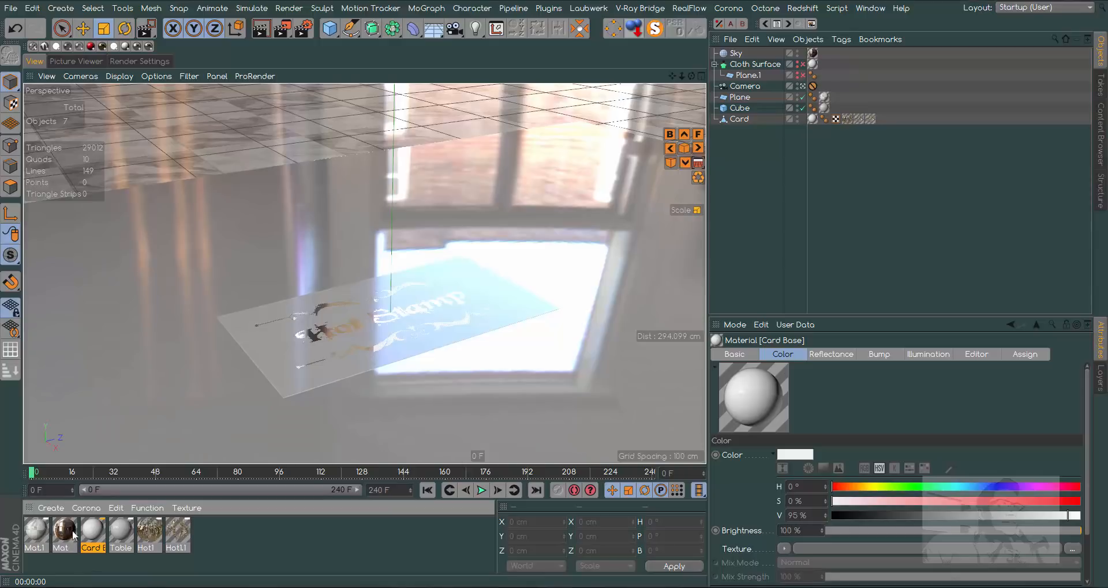
{"action": "double_click", "coordinate": [95, 532]}
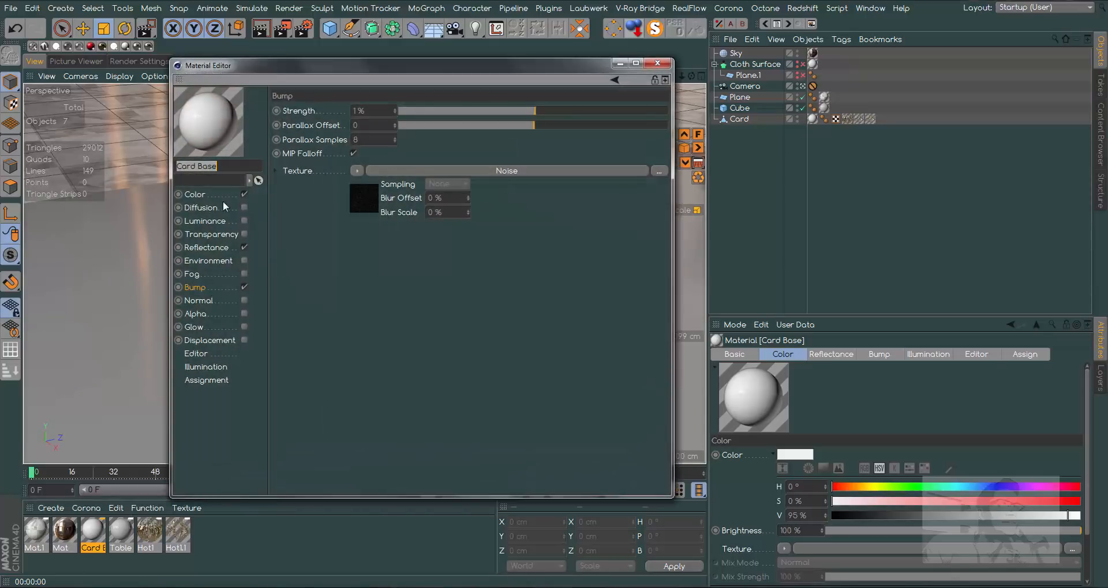
{"action": "left_click", "coordinate": [212, 247]}
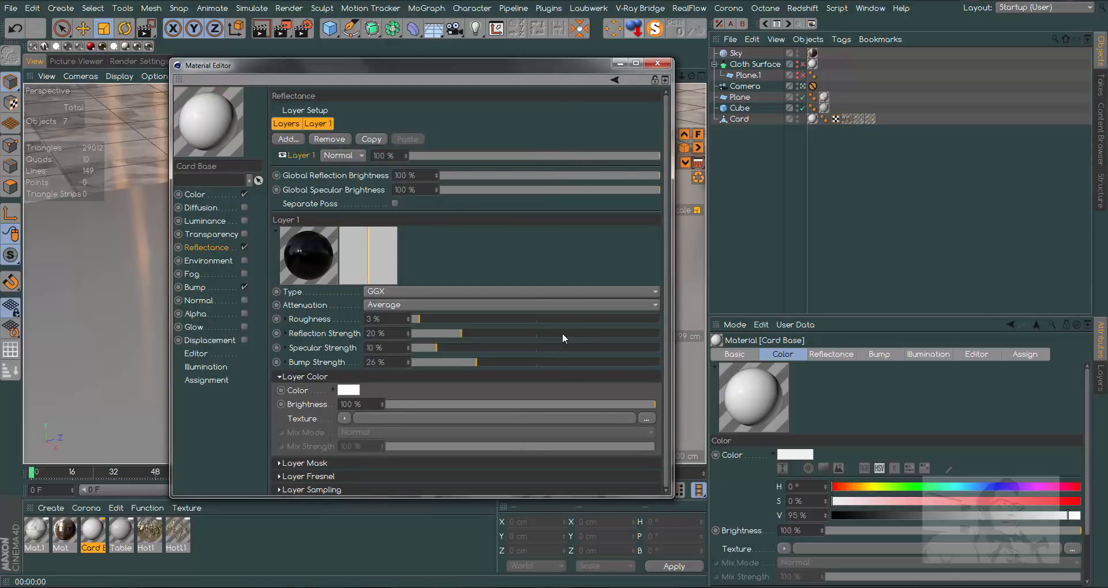
{"action": "left_click_drag", "start_coordinate": [473, 361], "coordinate": [534, 362]}
{"action": "left_click_drag", "start_coordinate": [459, 64], "coordinate": [741, 91]}
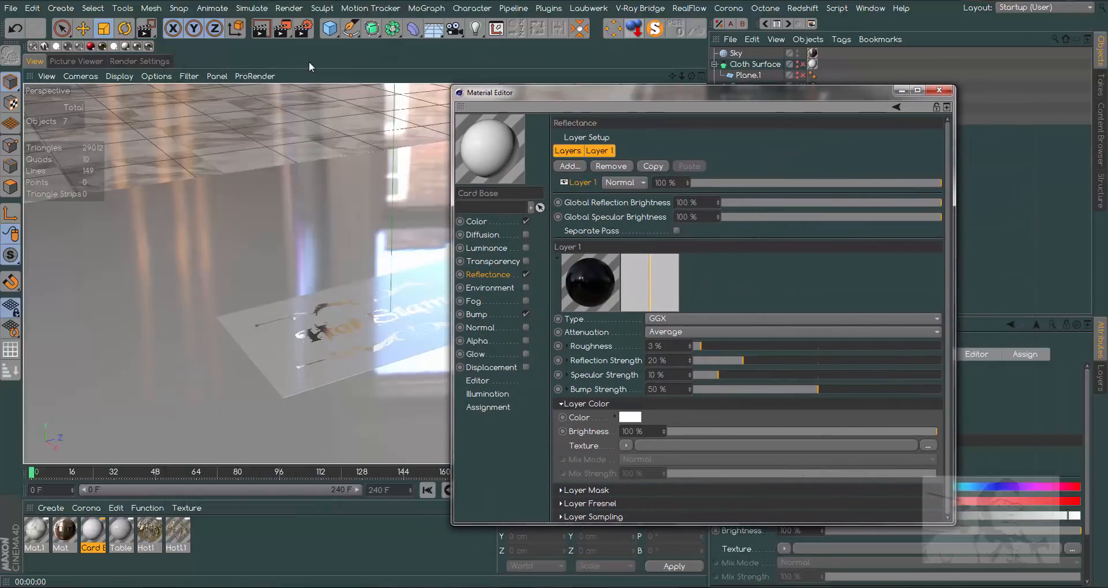
{"action": "left_click", "coordinate": [262, 32]}
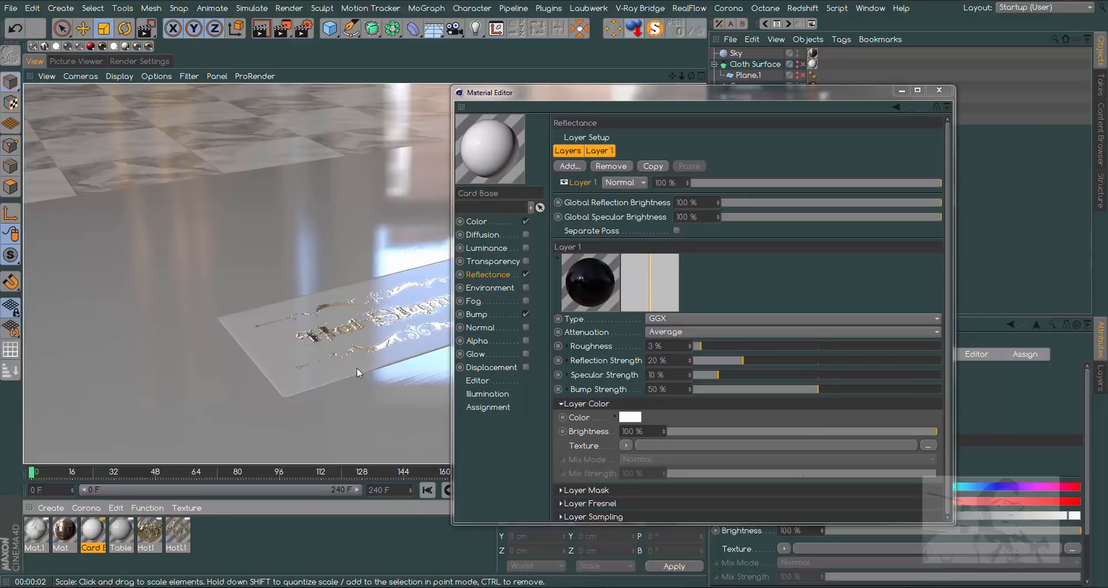
- Set Card Base's bump noise Global Scale to 2 % and its bump channel strength to 2 %, and render the view
{"action": "left_click", "coordinate": [483, 316]}
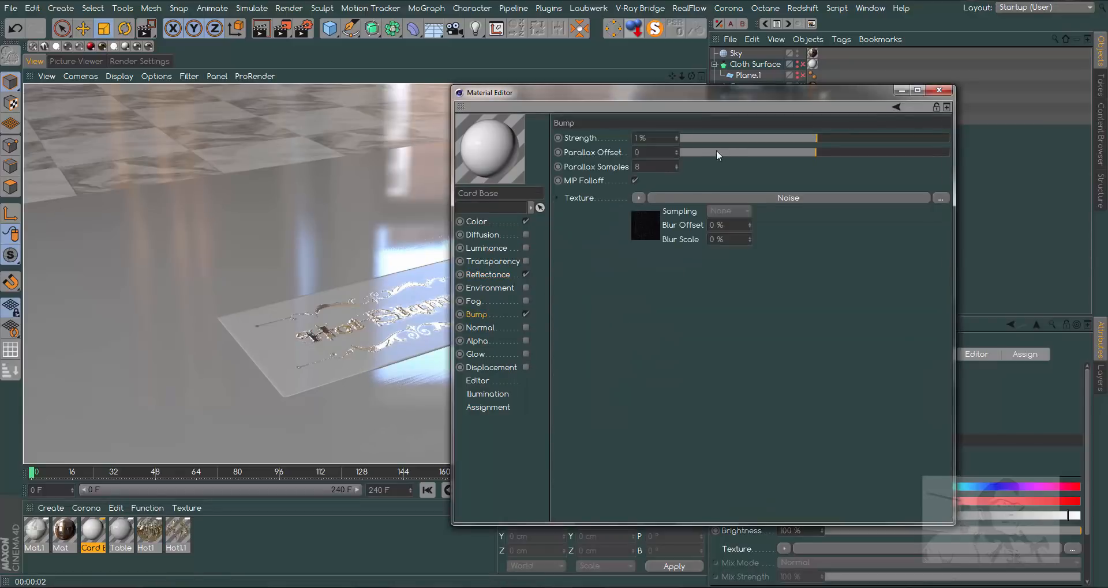
{"action": "left_click", "coordinate": [646, 213]}
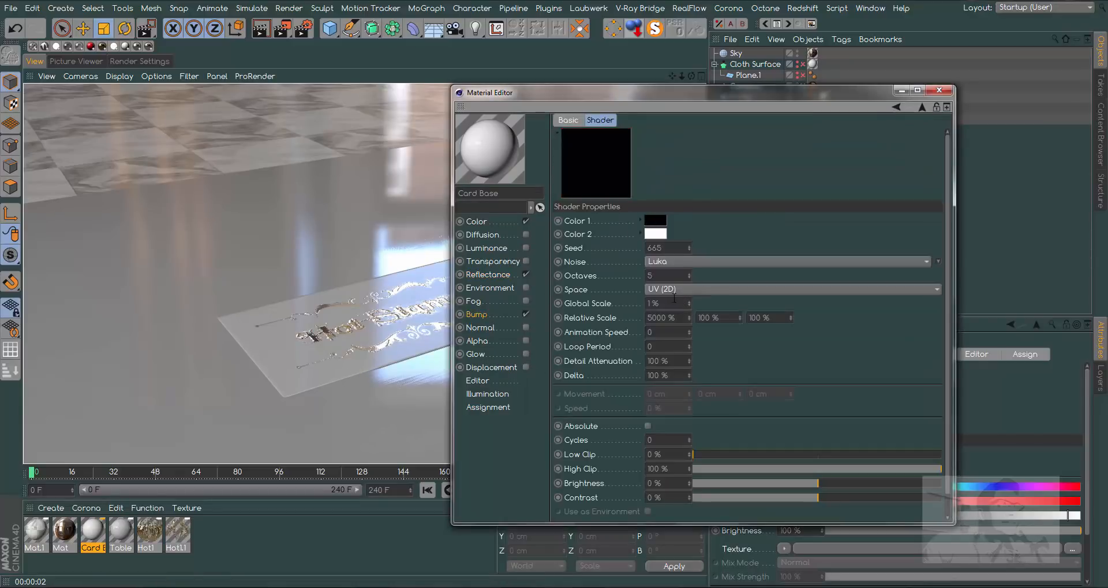
{"action": "left_click_drag", "start_coordinate": [669, 303], "coordinate": [622, 301]}
{"action": "type", "text": "2"}
{"action": "left_click", "coordinate": [477, 314]}
{"action": "left_click_drag", "start_coordinate": [658, 138], "coordinate": [626, 138]}
{"action": "type", "text": "2"}
{"action": "left_click", "coordinate": [741, 298]}
{"action": "left_click", "coordinate": [265, 32]}
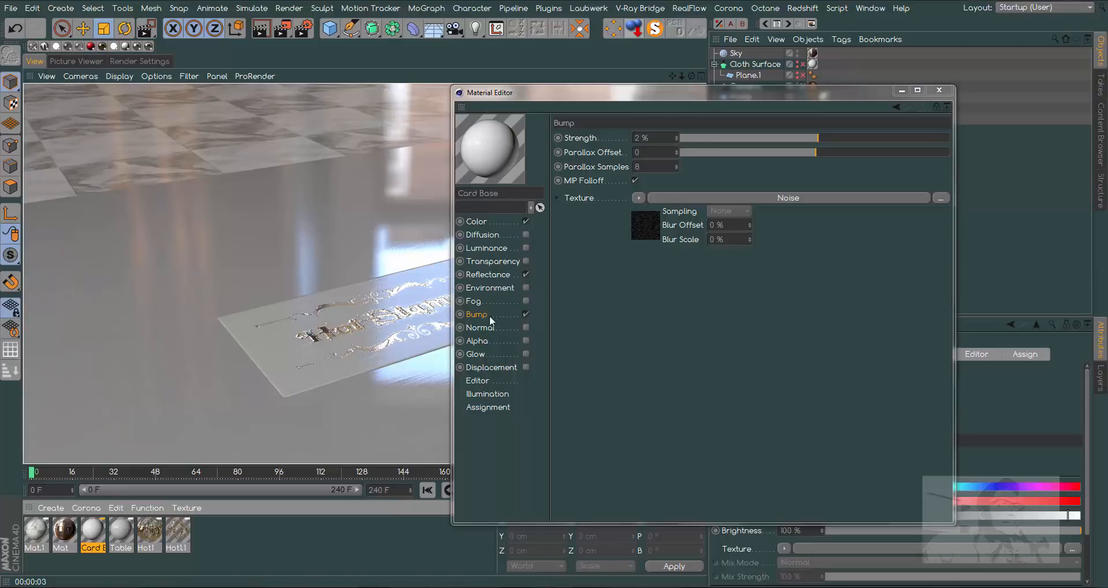
- Set Card Base's reflectance layer color brightness to 49 % and its bump strength to 35 %, render the view, and close the material
{"action": "left_click", "coordinate": [490, 275]}
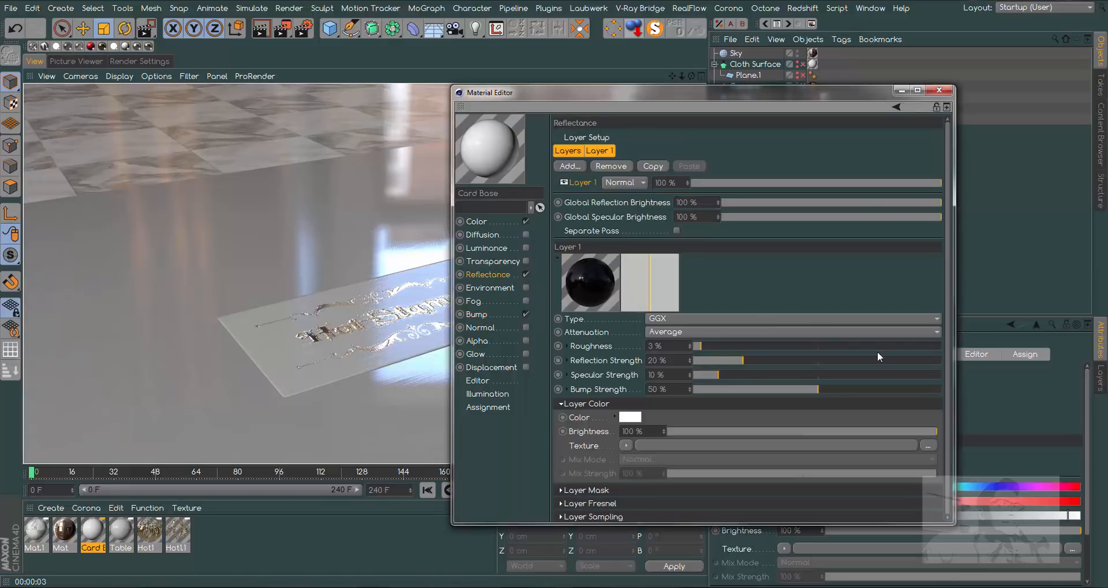
{"action": "left_click", "coordinate": [801, 430]}
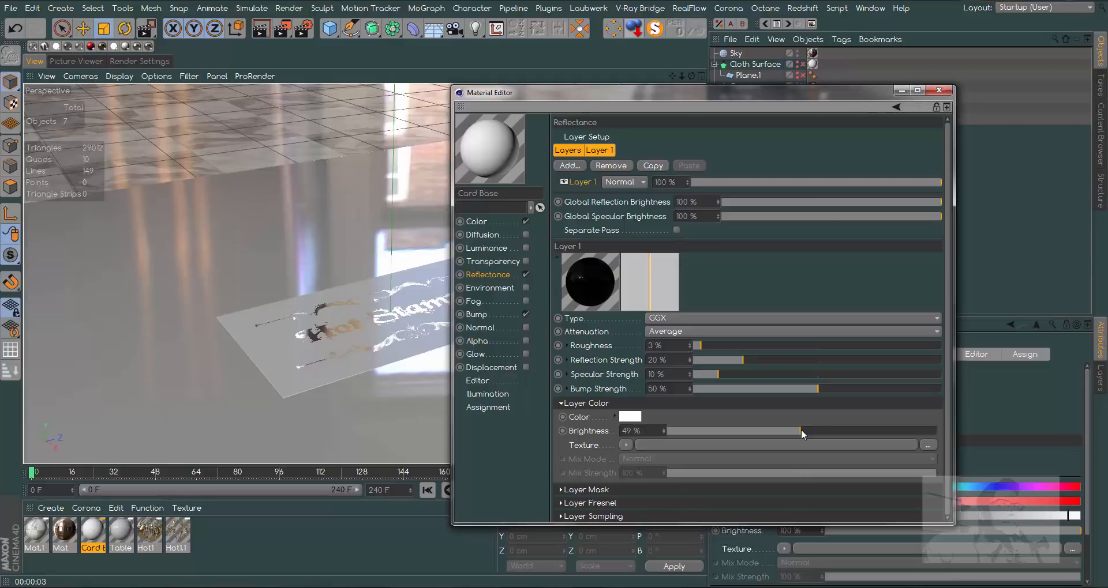
{"action": "left_click_drag", "start_coordinate": [812, 386], "coordinate": [782, 392]}
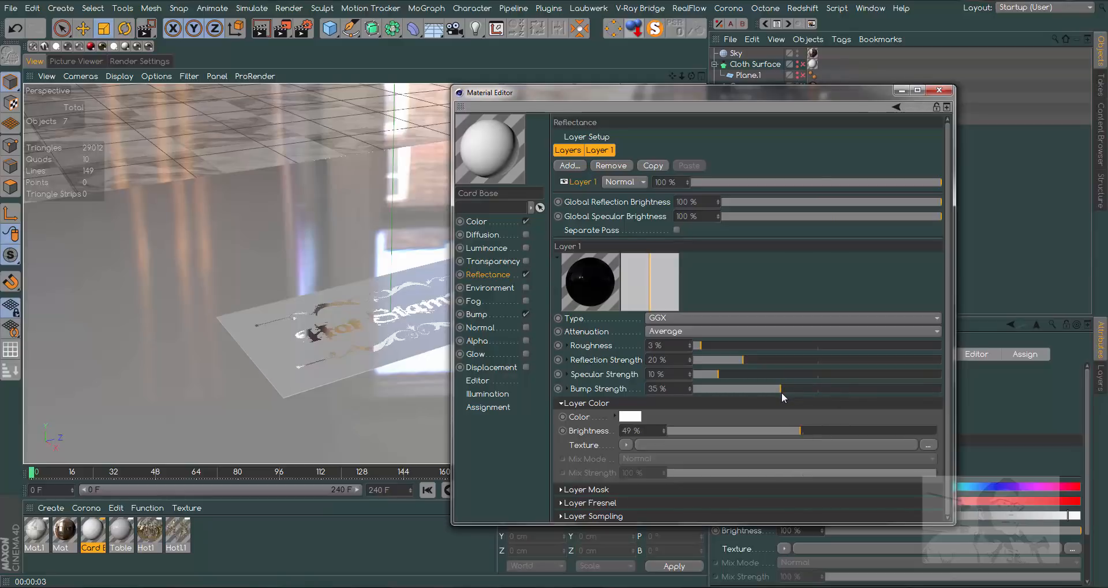
{"action": "left_click", "coordinate": [261, 28]}
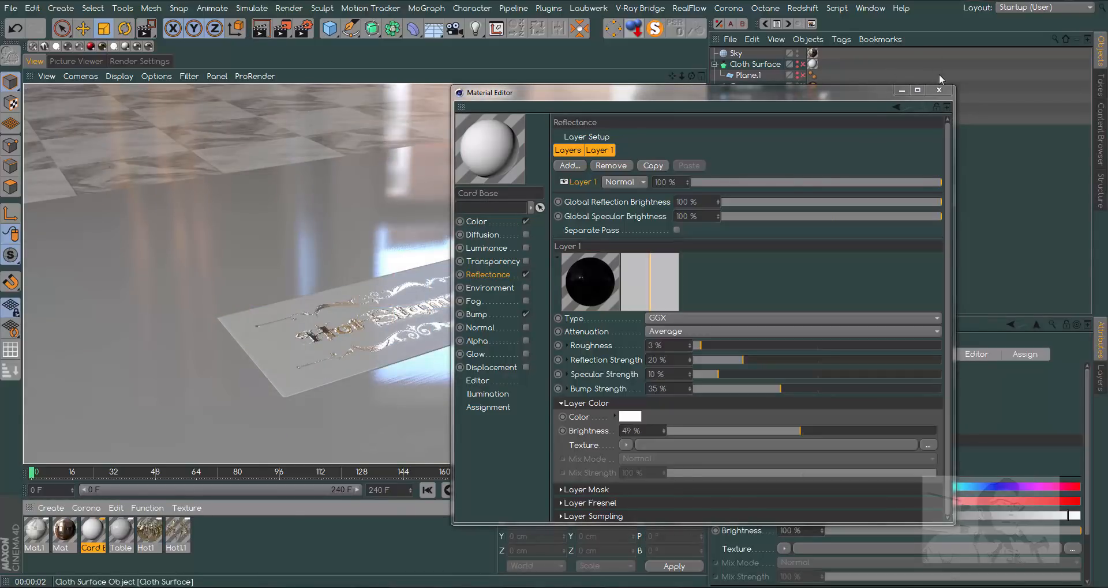
{"action": "left_click", "coordinate": [939, 90]}
- Move the camera's Protection tag to Plane.1, reframe the view closer and lower to the card, return the tag to the Camera, and render
{"action": "left_click_drag", "start_coordinate": [814, 84], "coordinate": [825, 75]}
{"action": "mouse_move", "coordinate": [682, 78]}
{"action": "left_mouse_down"}
{"action": "mouse_move", "coordinate": [700, 77]}
{"action": "mouse_move", "coordinate": [696, 63]}
{"action": "left_mouse_up"}
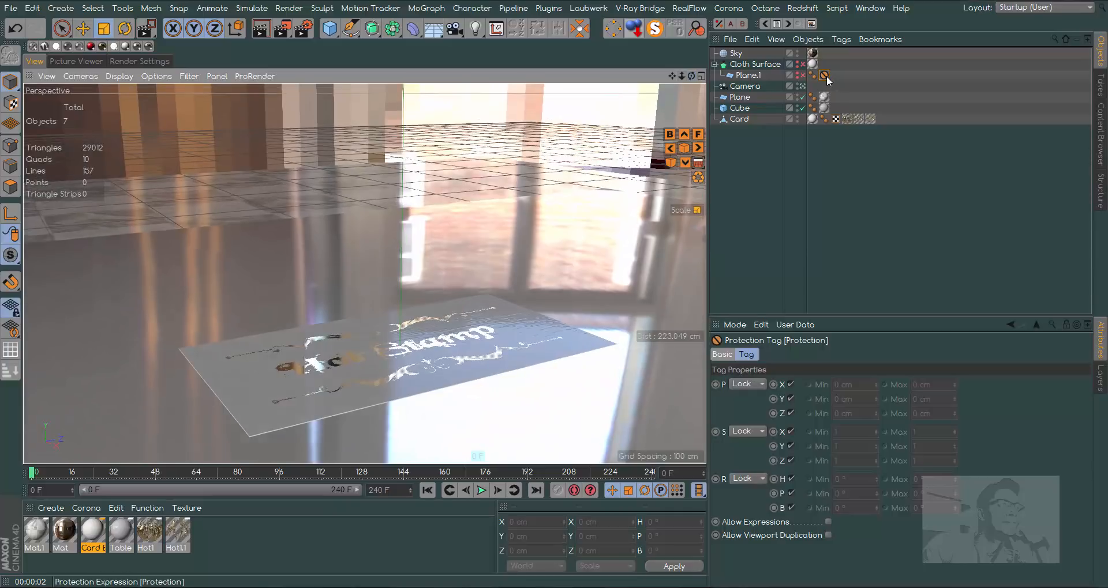
{"action": "left_click_drag", "start_coordinate": [824, 75], "coordinate": [815, 84]}
{"action": "left_click", "coordinate": [264, 31]}
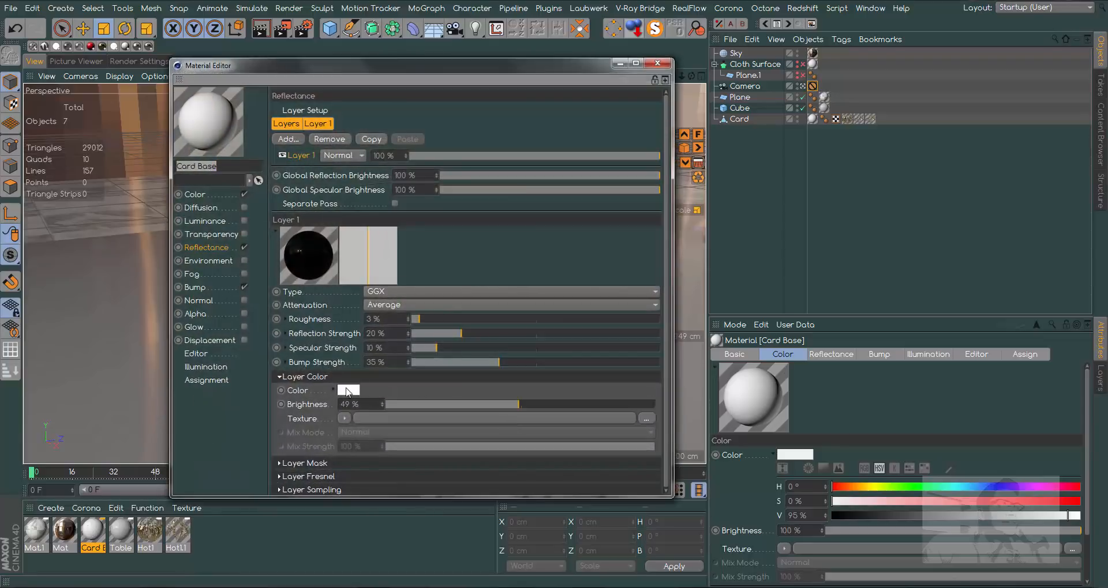
- Set Card Base's reflectance layer color brightness to 50 % and its bump channel strength to 9 %
{"action": "left_click", "coordinate": [383, 403]}
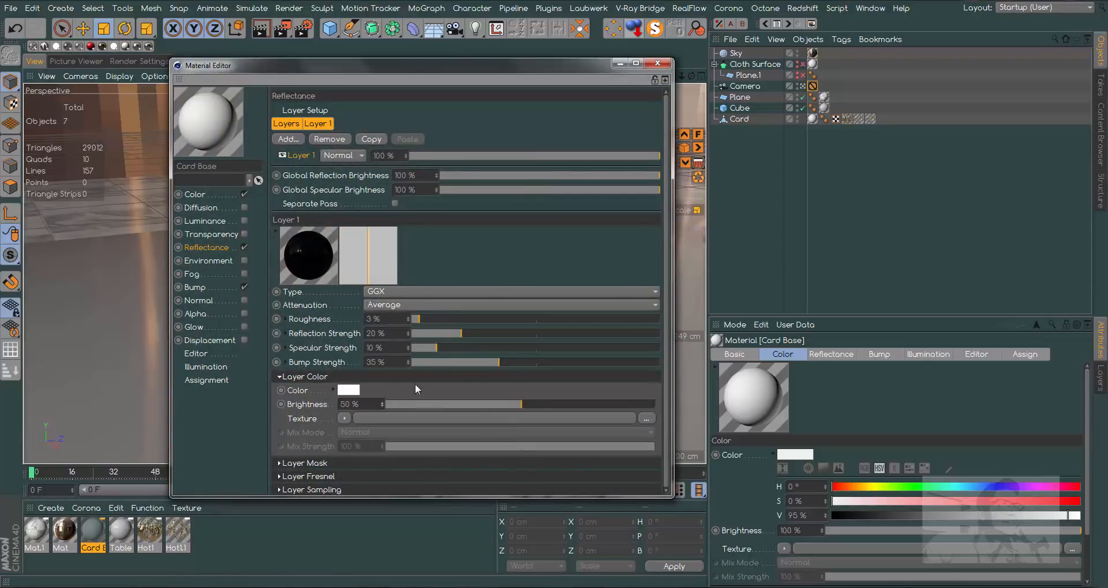
{"action": "left_click", "coordinate": [452, 333]}
{"action": "left_click", "coordinate": [195, 287]}
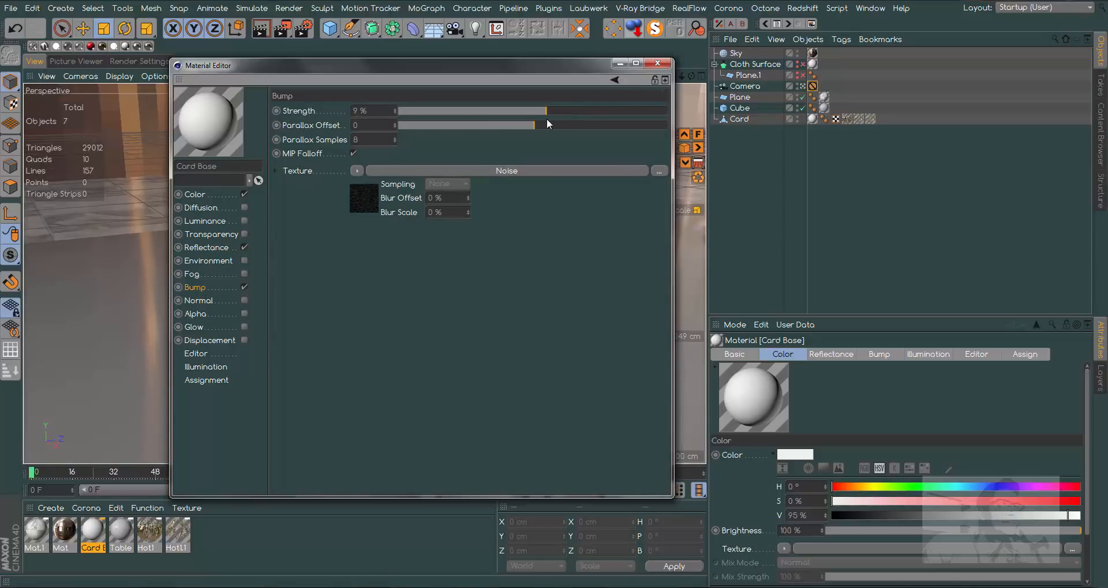
- Set Card Base's bump noise Global Scale to 1 % and its Space to Texture
{"action": "left_click", "coordinate": [372, 170]}
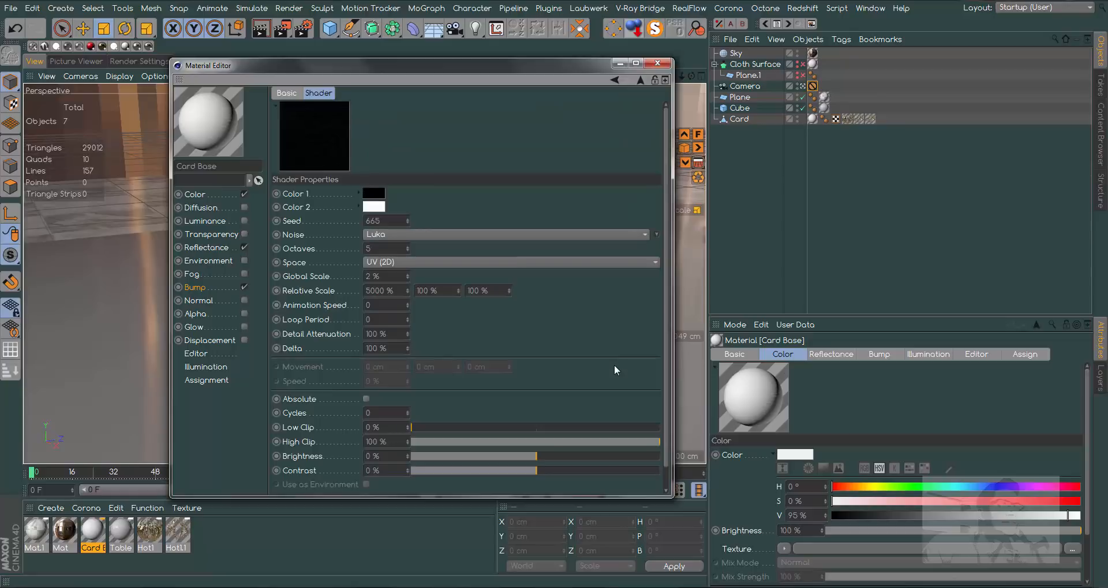
{"action": "left_click_drag", "start_coordinate": [390, 277], "coordinate": [315, 279]}
{"action": "key", "text": "BackSpace"}
{"action": "key", "text": "Return"}
{"action": "left_click", "coordinate": [413, 262]}
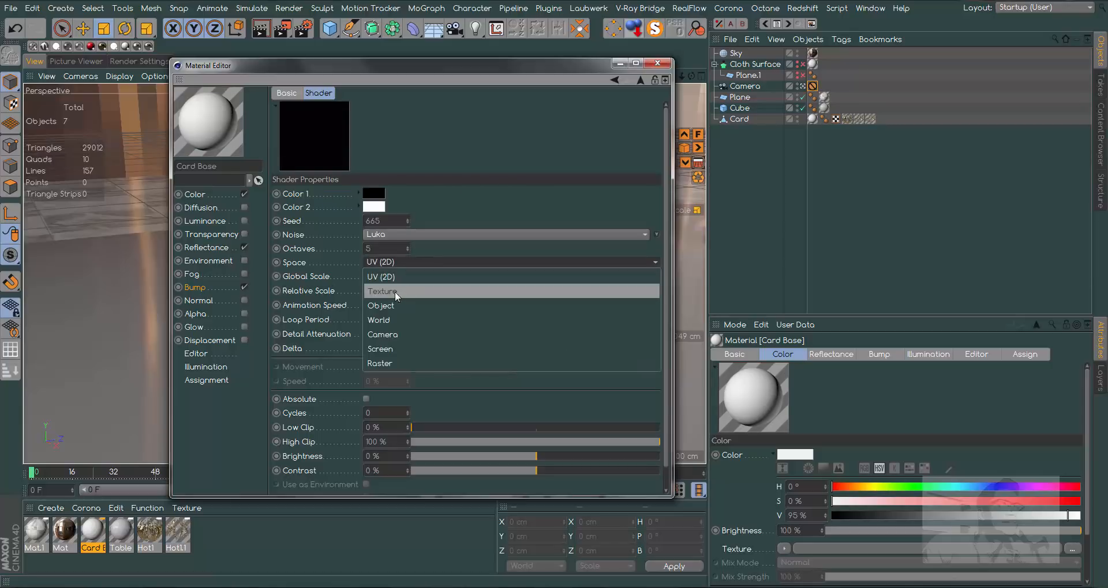
{"action": "left_click", "coordinate": [404, 291]}
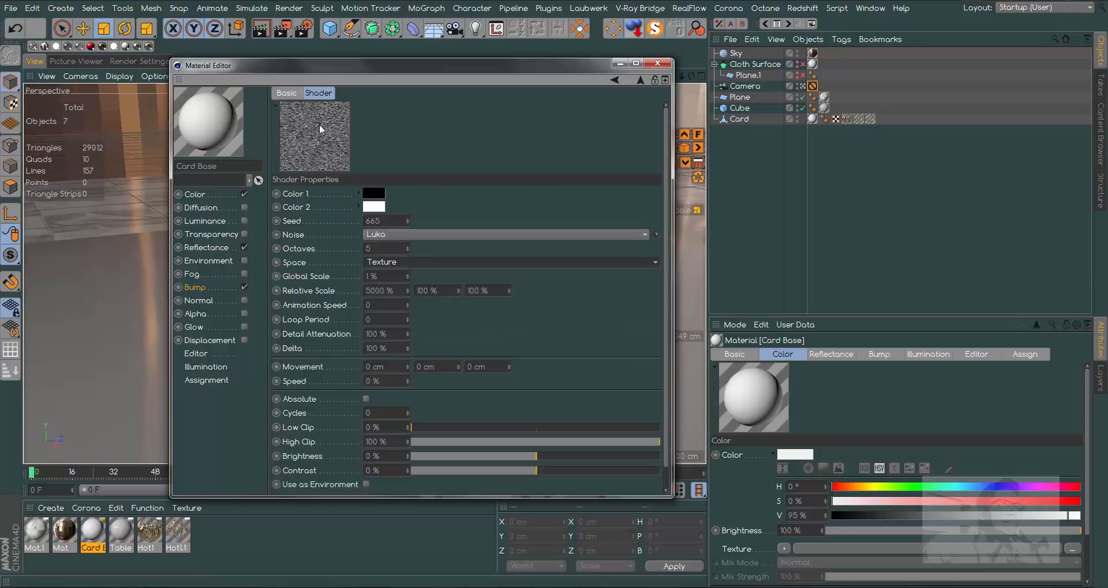
- Close the Card Base material and render the view to check the card's bump
{"action": "left_click_drag", "start_coordinate": [462, 74], "coordinate": [810, 90]}
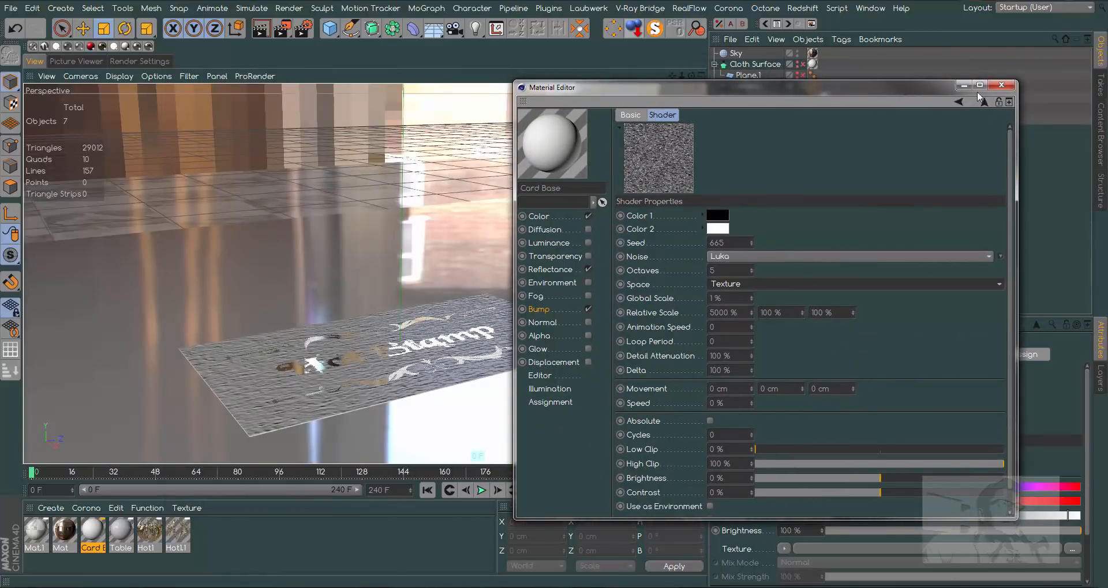
{"action": "left_click", "coordinate": [1004, 79]}
{"action": "left_click", "coordinate": [282, 30]}
{"action": "left_click", "coordinate": [369, 431]}
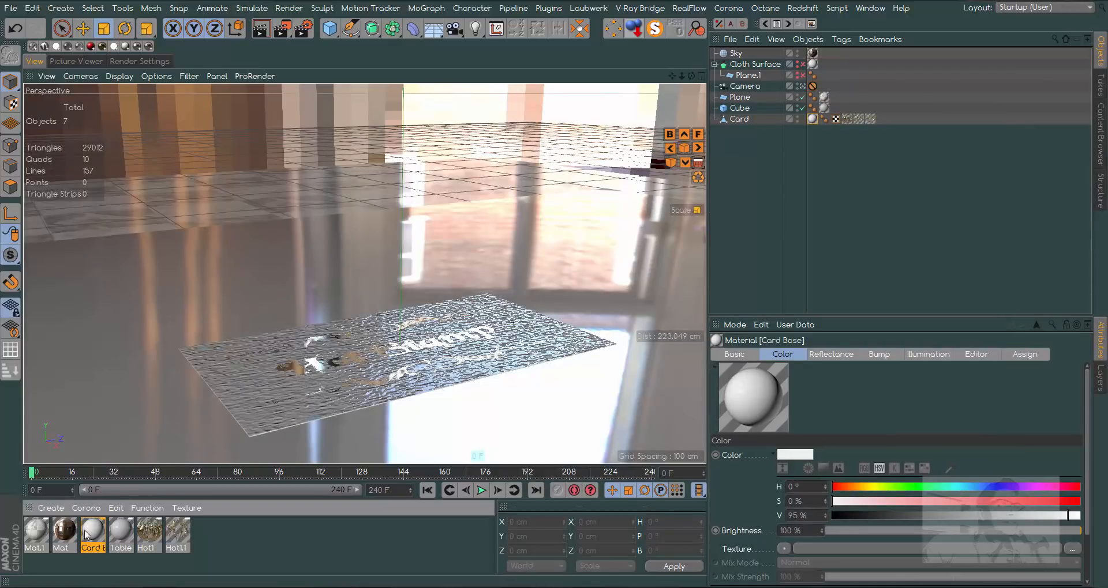
- Set Card Base's color value to 100 %, its reflectance layer color brightness to 51 % and its layer Bump Strength to 100 %
{"action": "double_click", "coordinate": [103, 534]}
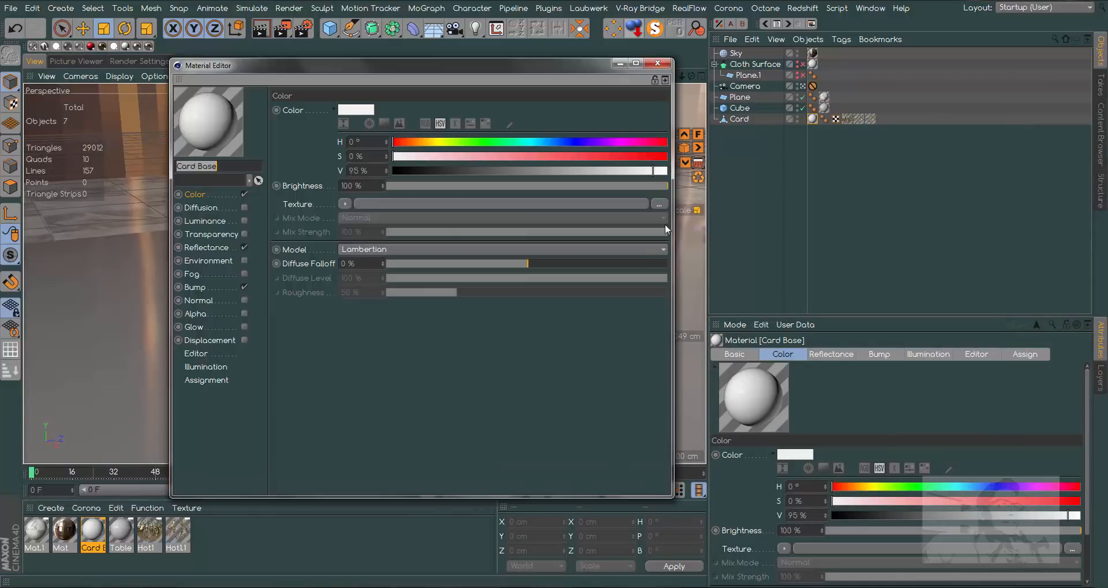
{"action": "left_click_drag", "start_coordinate": [654, 173], "coordinate": [695, 173]}
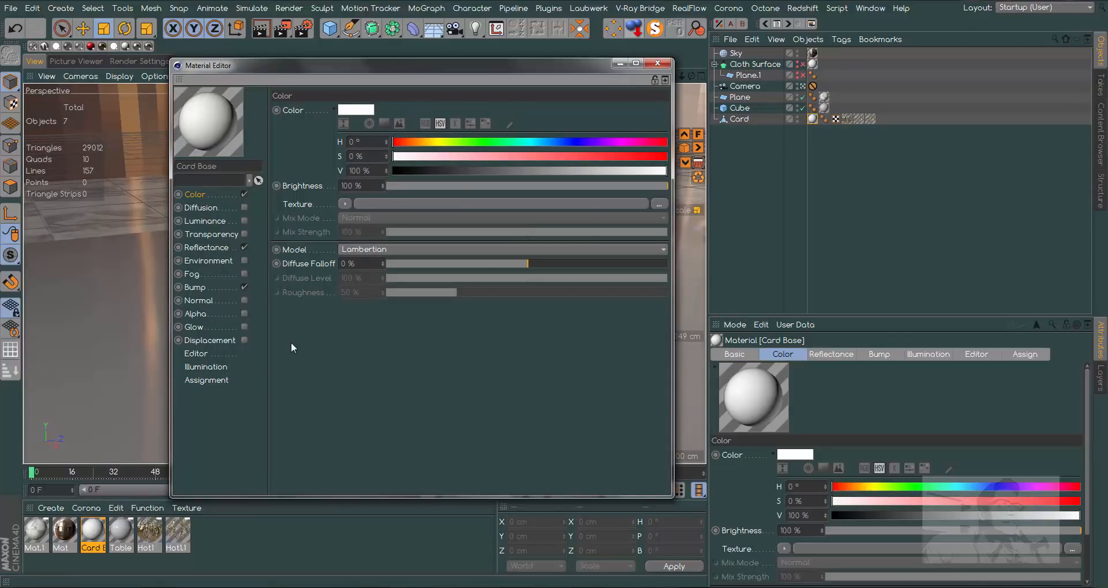
{"action": "left_click", "coordinate": [196, 287]}
{"action": "left_click", "coordinate": [254, 247]}
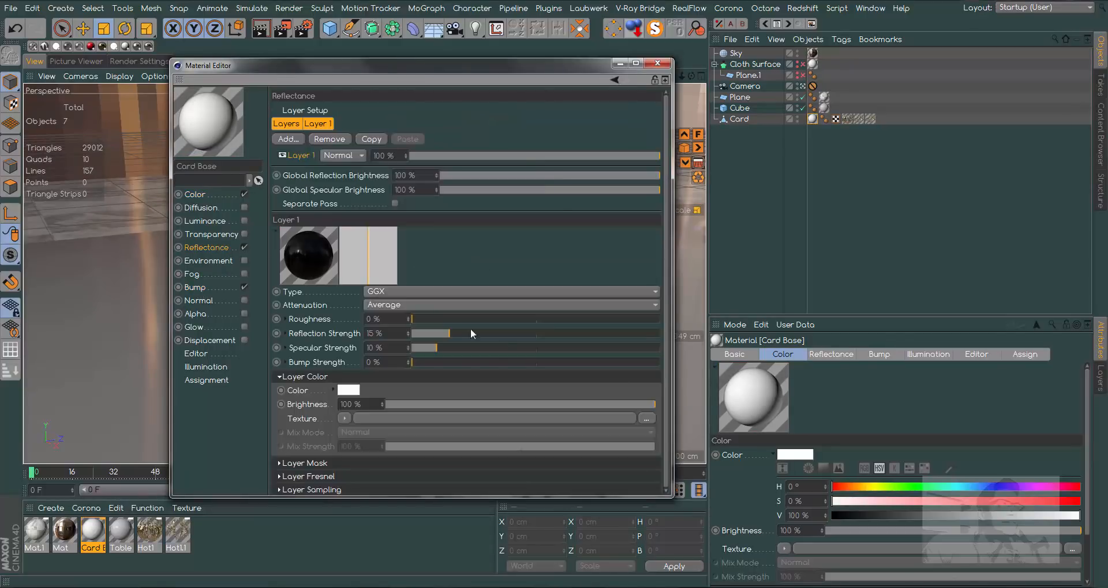
{"action": "left_click", "coordinate": [523, 404]}
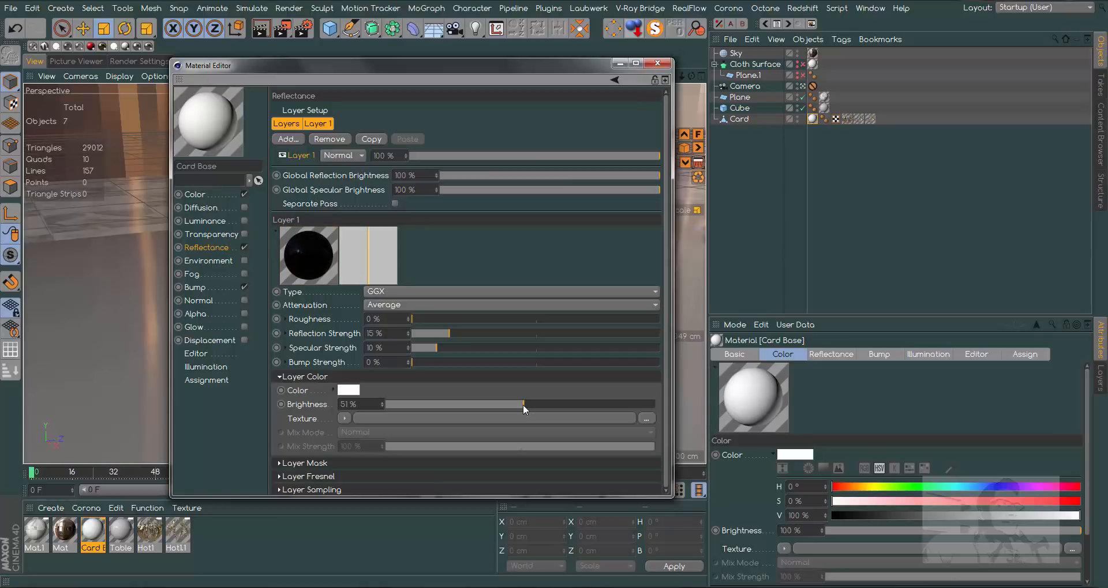
{"action": "left_click_drag", "start_coordinate": [600, 363], "coordinate": [662, 363]}
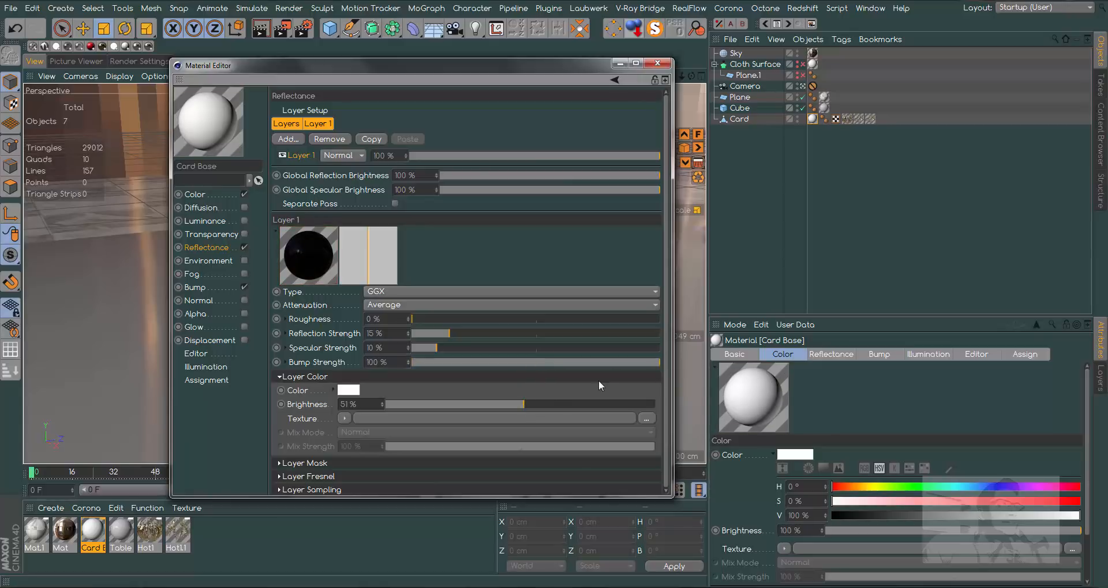
- Render a region over the card's near corner to check the paper bump, and close the Card Base material
{"action": "left_click_drag", "start_coordinate": [479, 66], "coordinate": [848, 105]}
{"action": "left_click", "coordinate": [282, 28]}
{"action": "left_click", "coordinate": [346, 45]}
{"action": "left_click_drag", "start_coordinate": [116, 316], "coordinate": [292, 429]}
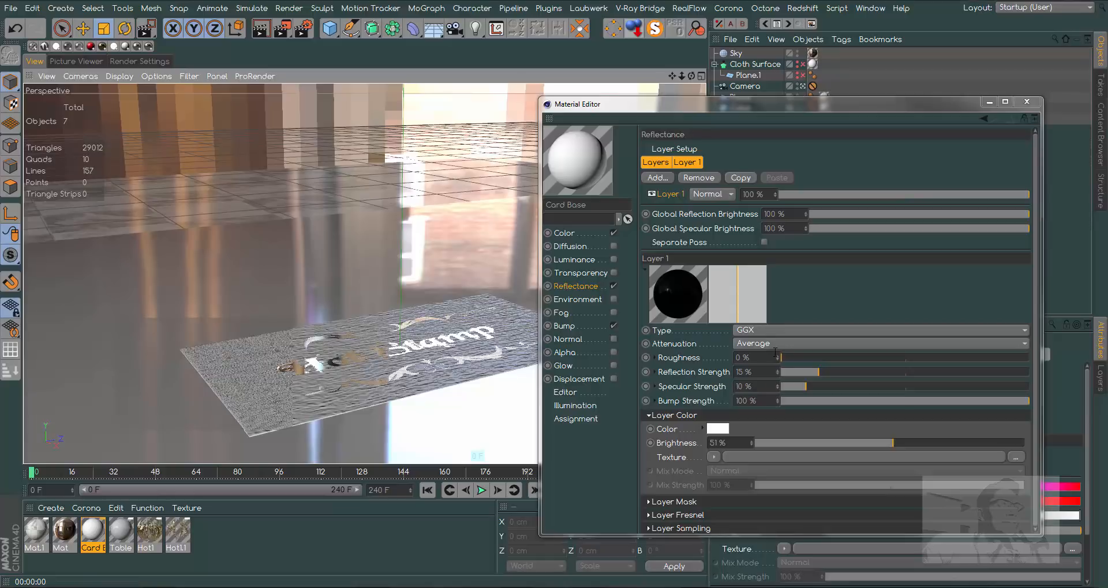
{"action": "left_click", "coordinate": [1027, 102]}
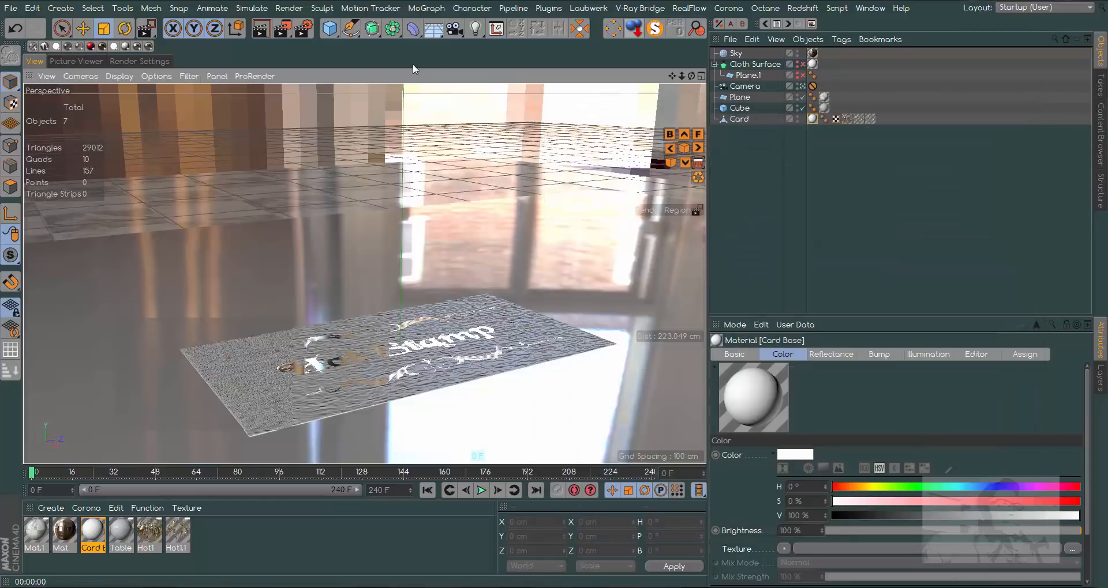
- Add the Ambient Occlusion effect to the render settings
{"action": "left_click", "coordinate": [138, 61]}
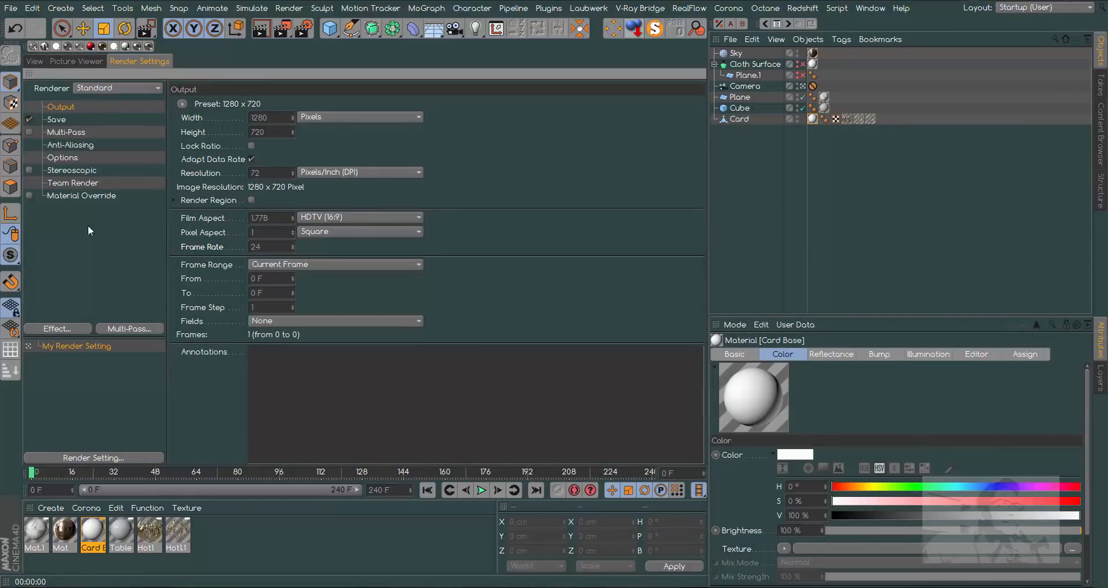
{"action": "left_click", "coordinate": [55, 329]}
{"action": "left_click", "coordinate": [138, 199]}
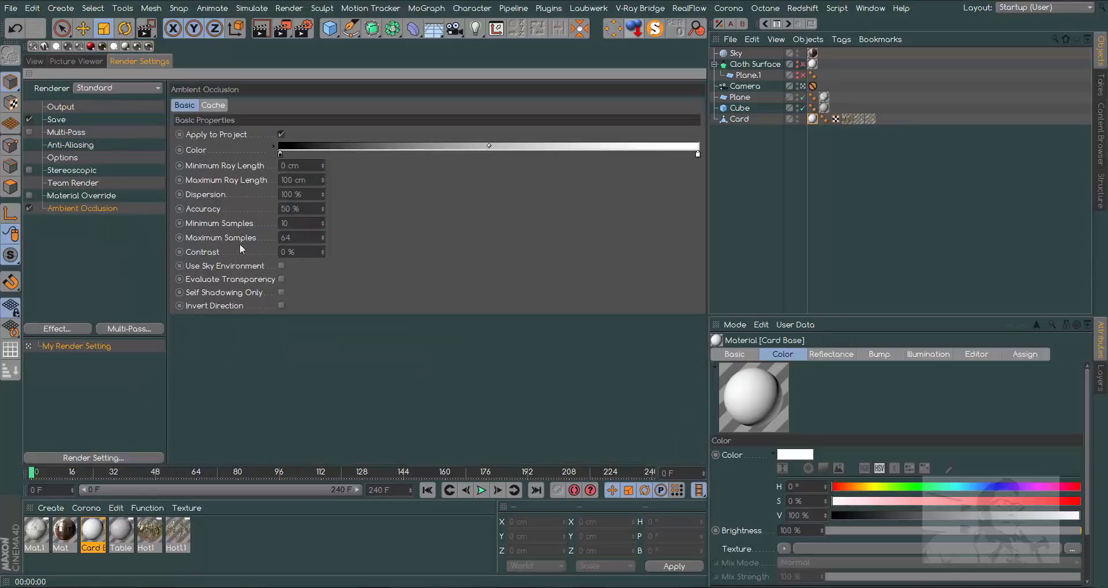
- Add Global Illumination with the irradiance cache Record Density at Preview and Color Refinement at 0 %, and render the view
{"action": "left_click", "coordinate": [69, 329]}
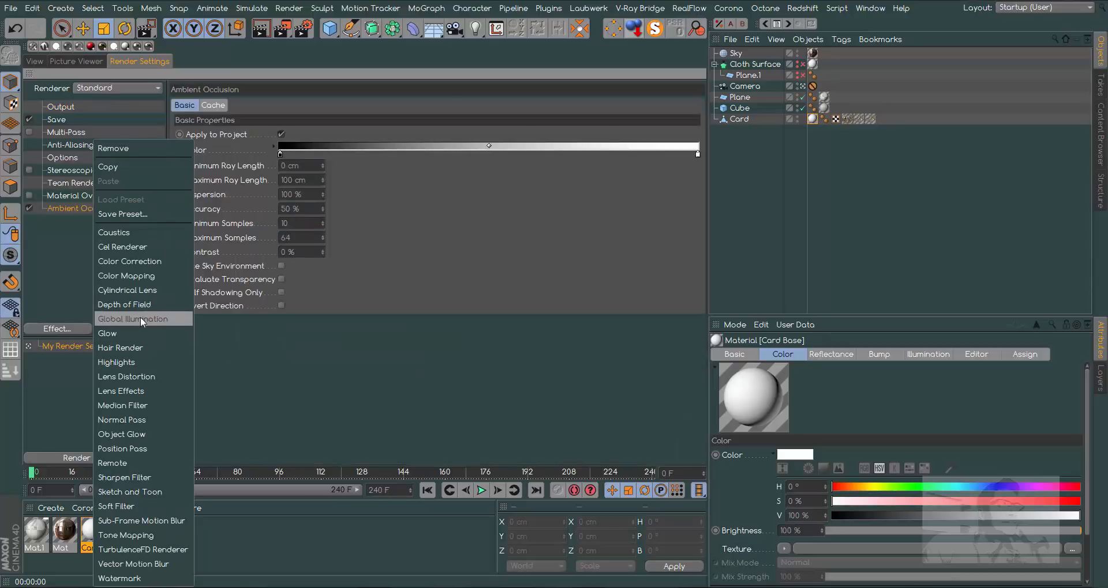
{"action": "left_click", "coordinate": [140, 317]}
{"action": "left_click", "coordinate": [280, 105]}
{"action": "left_click", "coordinate": [272, 134]}
{"action": "left_click", "coordinate": [283, 162]}
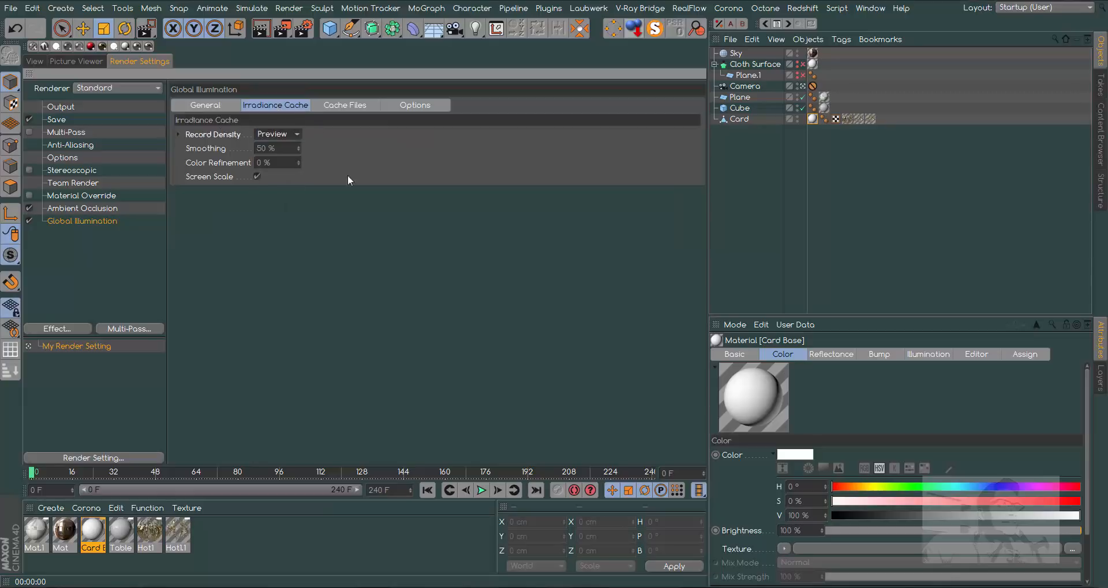
{"action": "left_click", "coordinate": [34, 62]}
{"action": "left_click", "coordinate": [262, 34]}
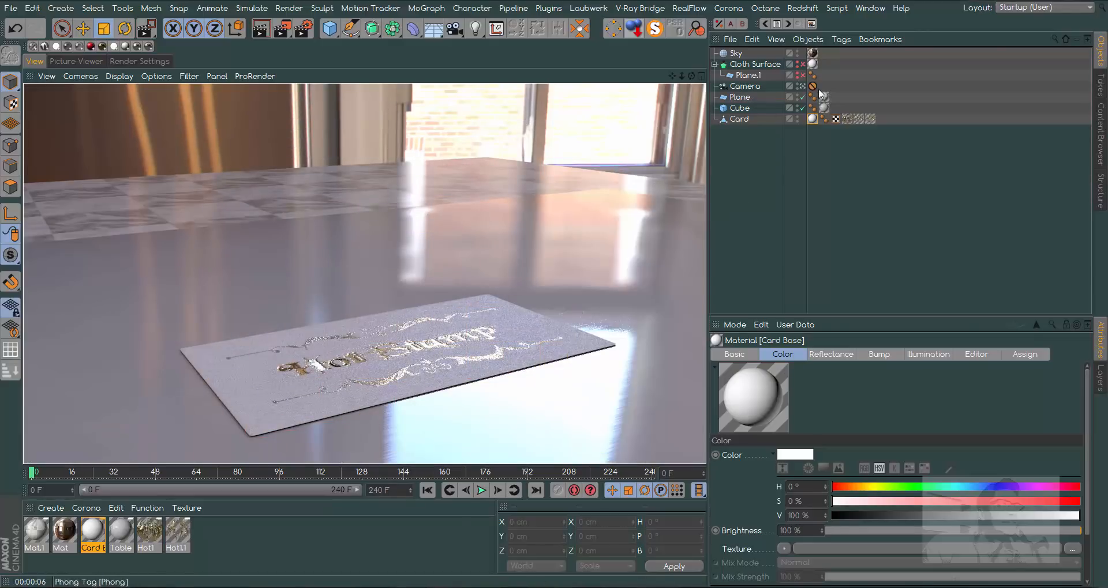
- Park the camera's Protection tag on Plane.1, orbit to a higher angle over the card, return the tag to the Camera, and render
{"action": "left_click_drag", "start_coordinate": [812, 86], "coordinate": [823, 76]}
{"action": "left_click_drag", "start_coordinate": [691, 76], "coordinate": [694, 114]}
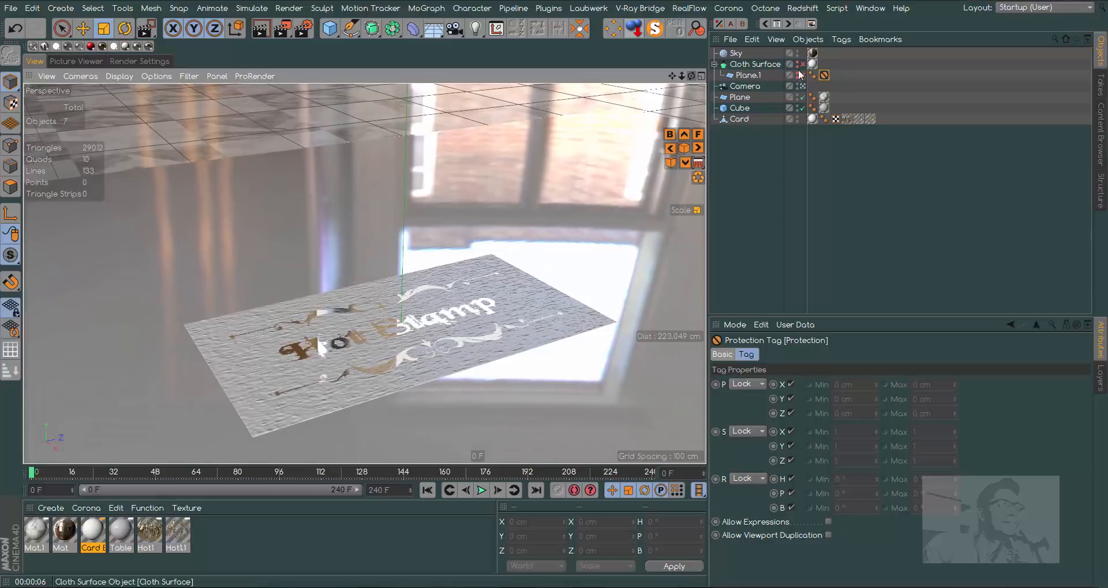
{"action": "left_click_drag", "start_coordinate": [823, 75], "coordinate": [813, 87]}
{"action": "left_click", "coordinate": [261, 27]}
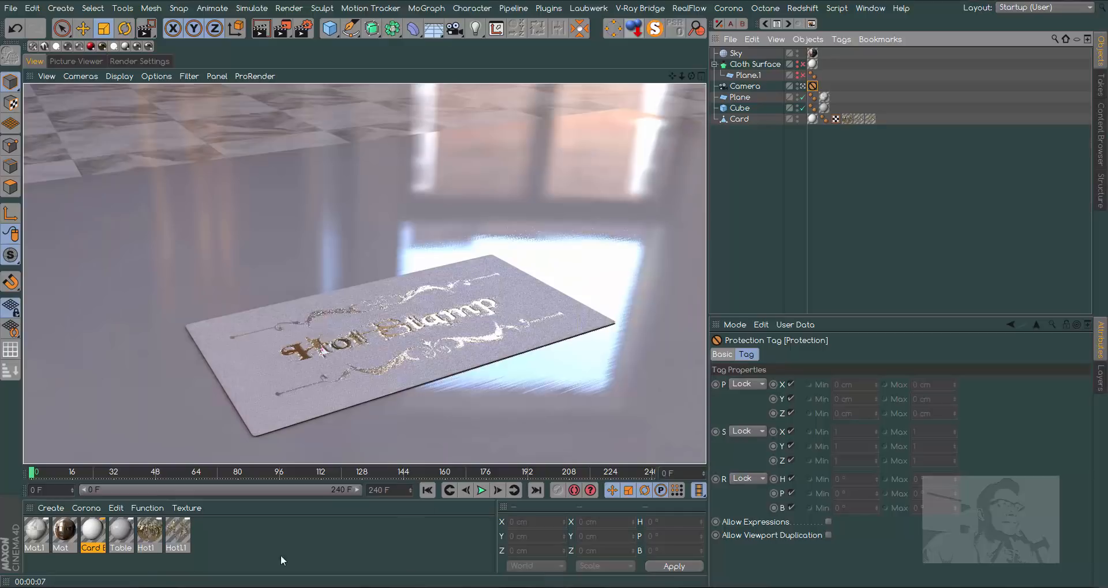
- Set Hot1.1's displacement type to Intensity and its displacement texture's Blur Offset to 2 %
{"action": "double_click", "coordinate": [185, 535]}
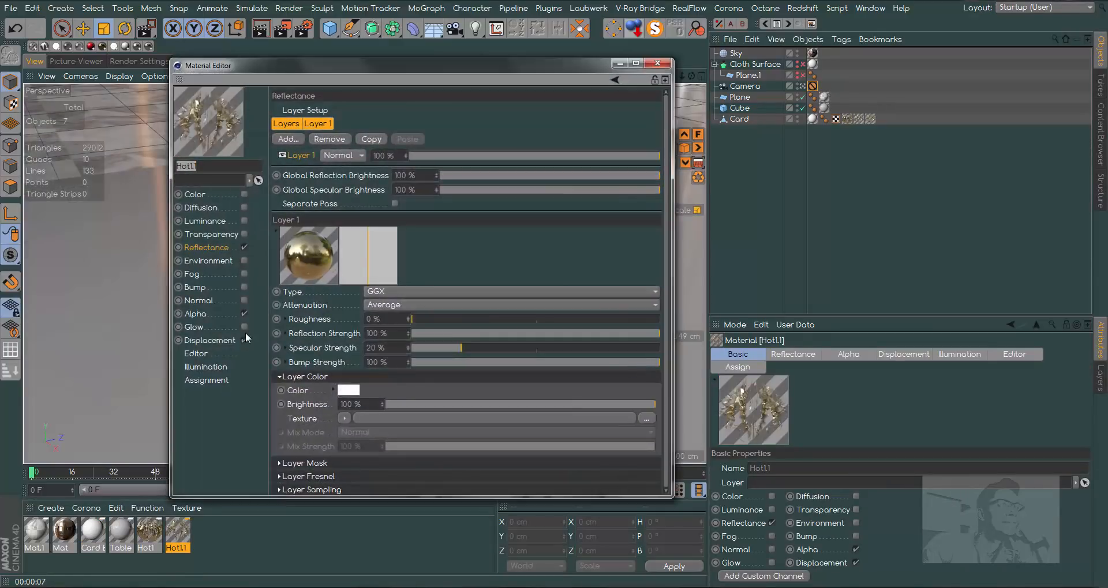
{"action": "left_click", "coordinate": [209, 341]}
{"action": "left_click", "coordinate": [372, 141]}
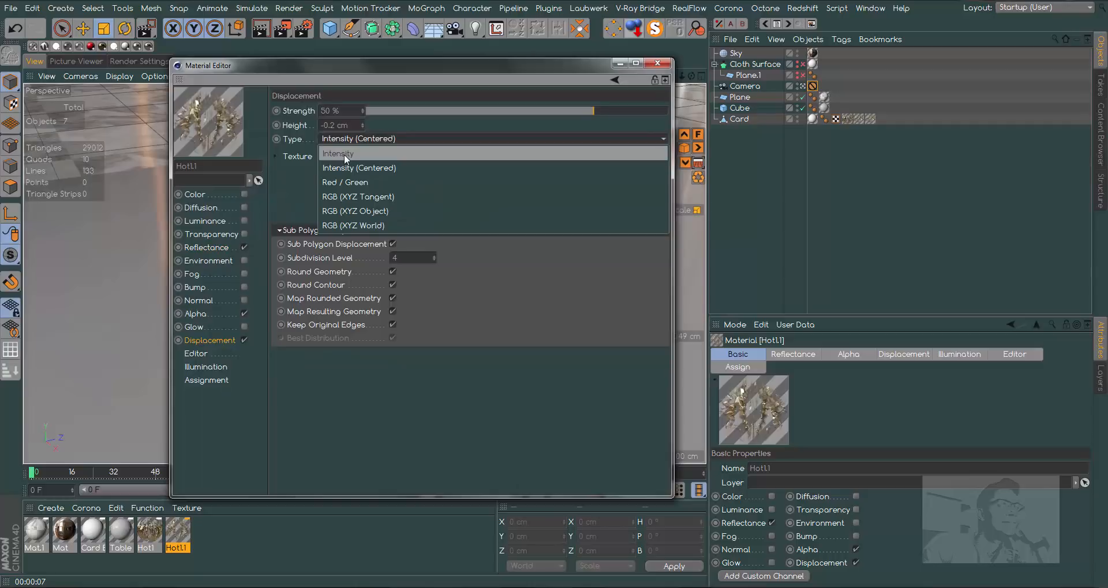
{"action": "left_click", "coordinate": [344, 154]}
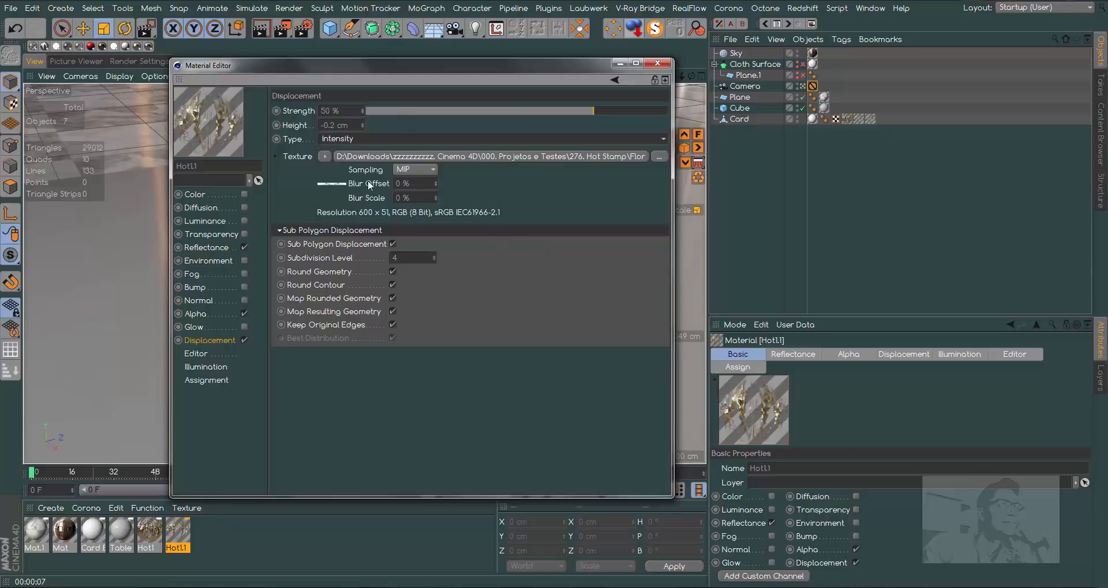
{"action": "left_click", "coordinate": [437, 182]}
{"action": "left_click", "coordinate": [437, 182]}
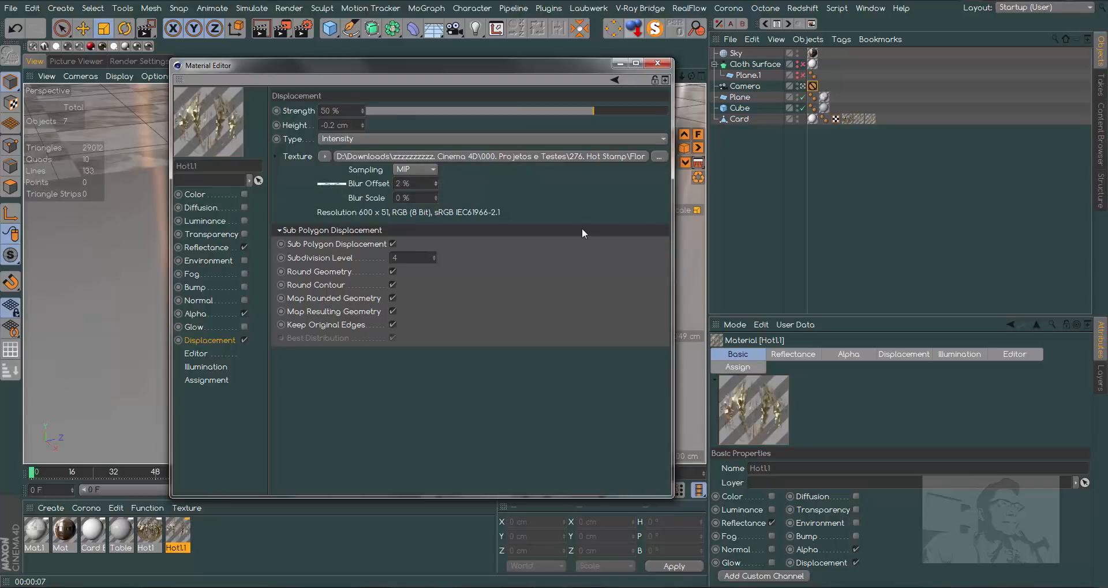
{"action": "left_click", "coordinate": [657, 63]}
- Set Hot1.1's reflectance layer Bump Strength to 0 % and render a region over the start of the card's lettering
{"action": "double_click", "coordinate": [149, 529]}
{"action": "left_click", "coordinate": [218, 247]}
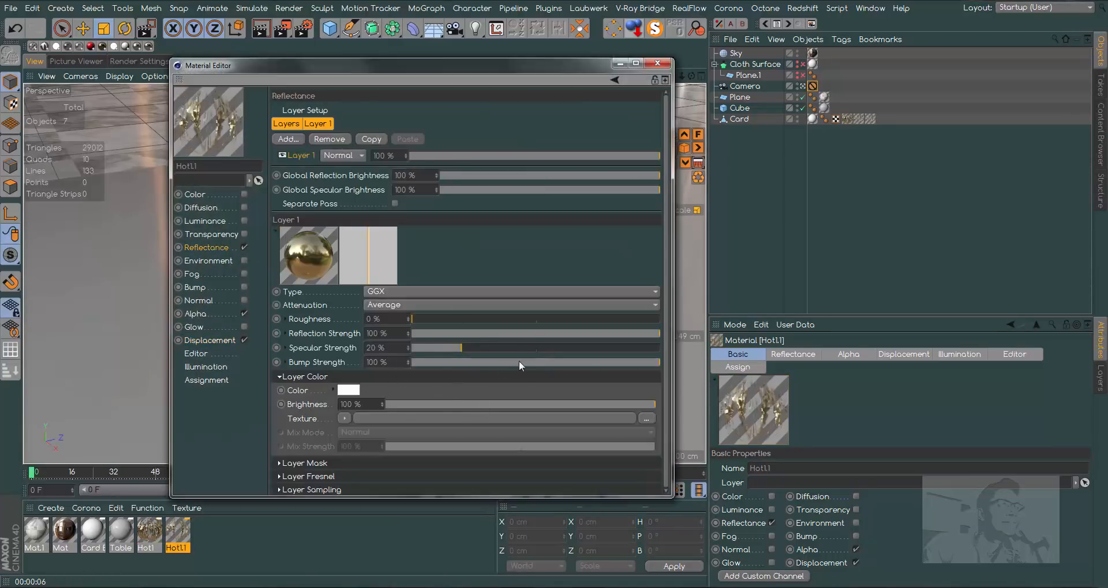
{"action": "left_click_drag", "start_coordinate": [538, 363], "coordinate": [460, 366]}
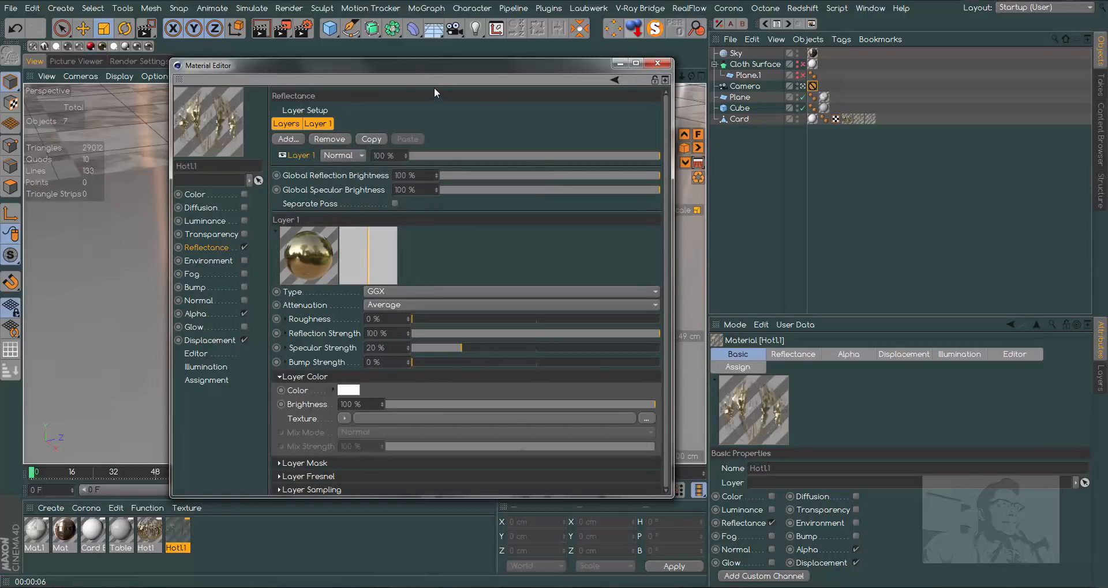
{"action": "left_click_drag", "start_coordinate": [455, 65], "coordinate": [660, 61]}
{"action": "left_click_drag", "start_coordinate": [280, 29], "coordinate": [342, 44]}
{"action": "left_click_drag", "start_coordinate": [259, 303], "coordinate": [330, 383]}
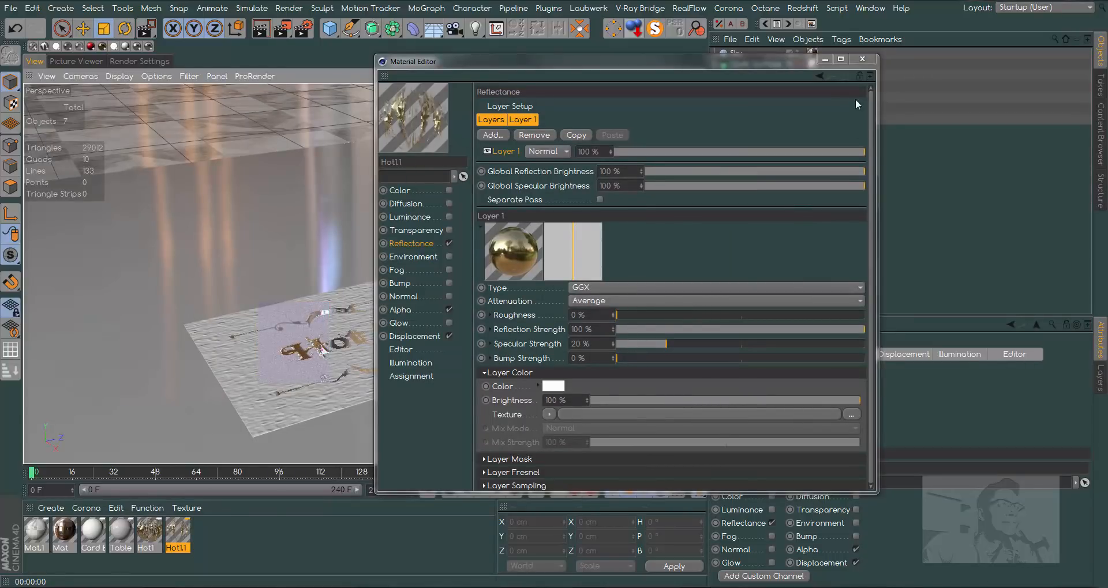
{"action": "left_click", "coordinate": [867, 60]}
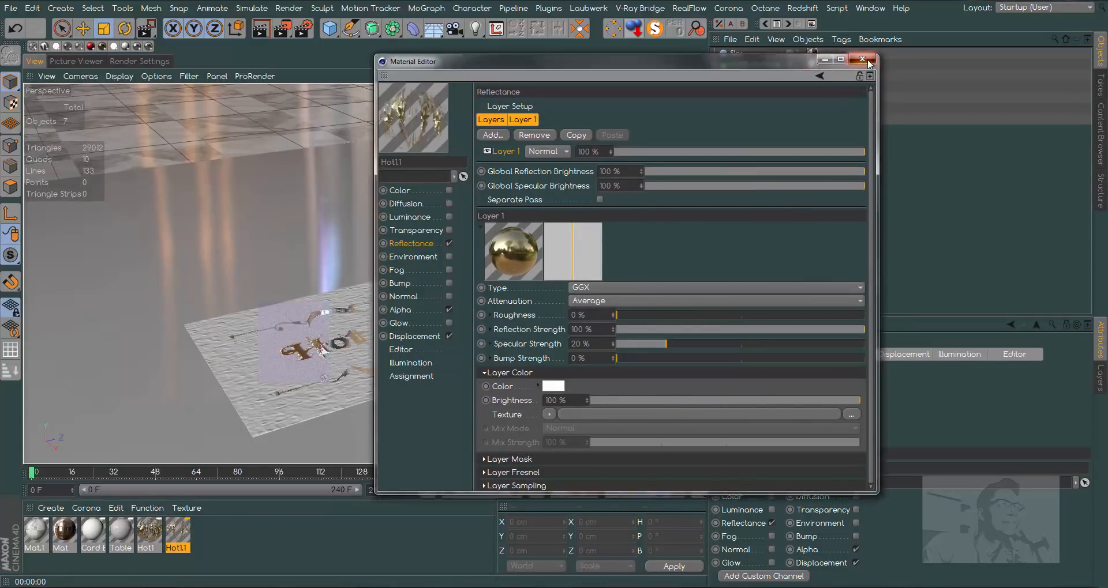
- Set Hot1's reflectance layer Bump Strength to 0 % and render the view
{"action": "double_click", "coordinate": [153, 526]}
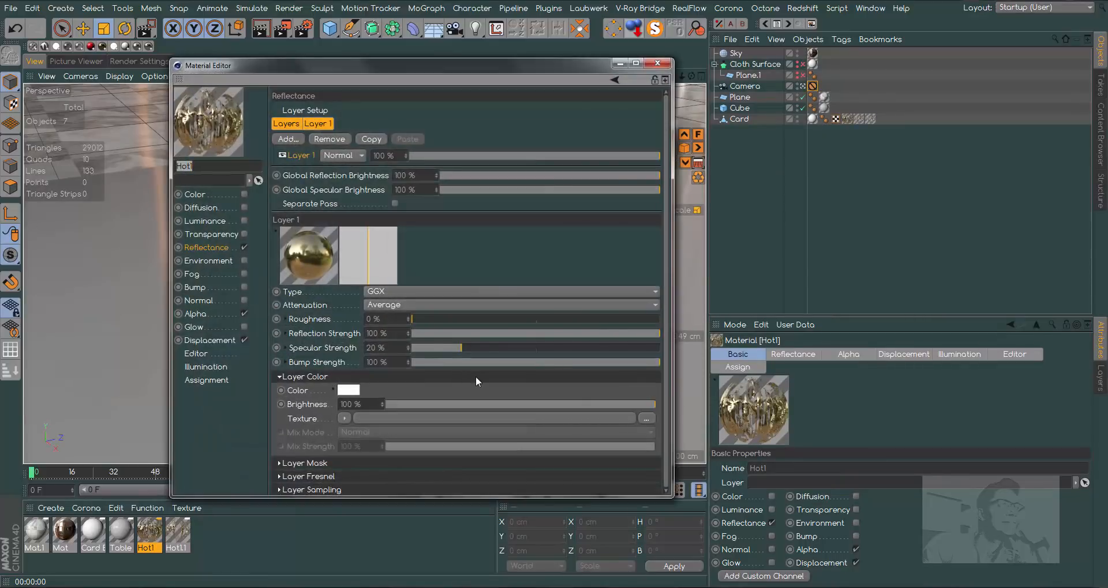
{"action": "left_click_drag", "start_coordinate": [491, 362], "coordinate": [300, 363]}
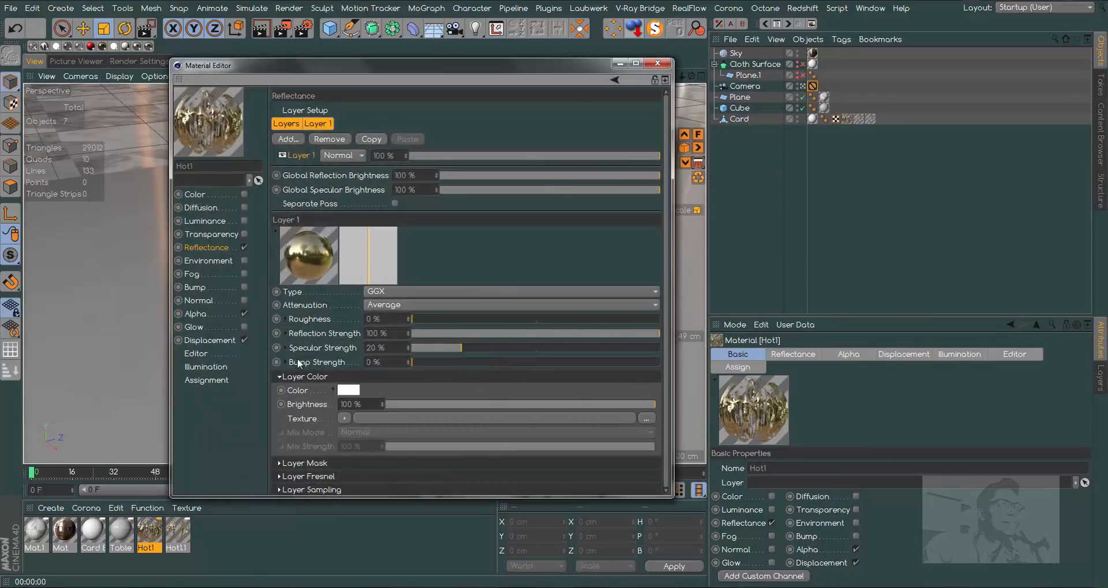
{"action": "left_click", "coordinate": [652, 63]}
{"action": "left_click", "coordinate": [260, 27]}
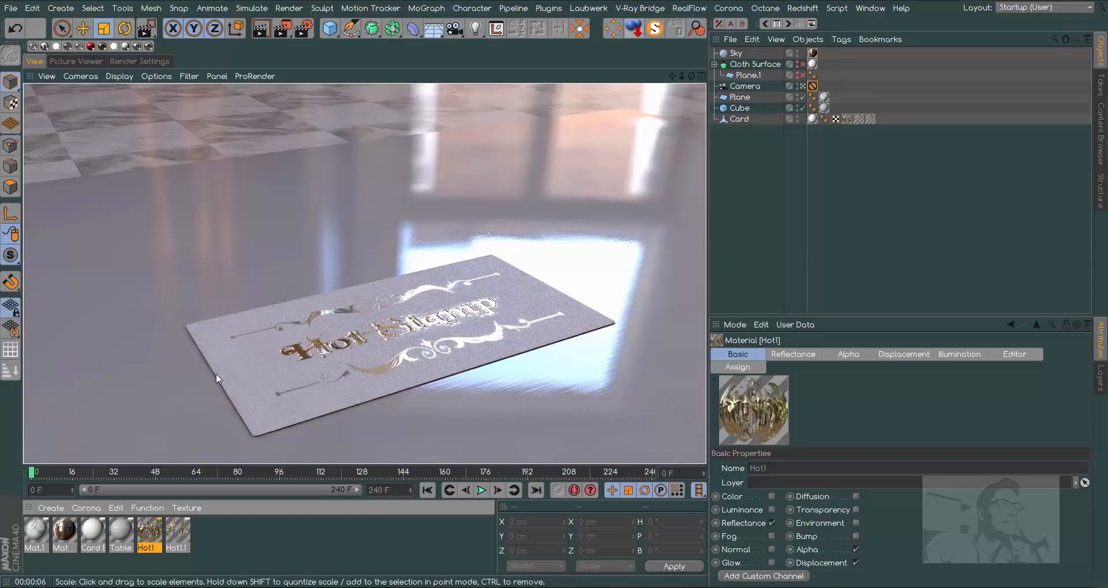
- Set Card Base's bump noise Blur Offset to 2 % and its bump channel strength to 5 %
{"action": "double_click", "coordinate": [92, 530]}
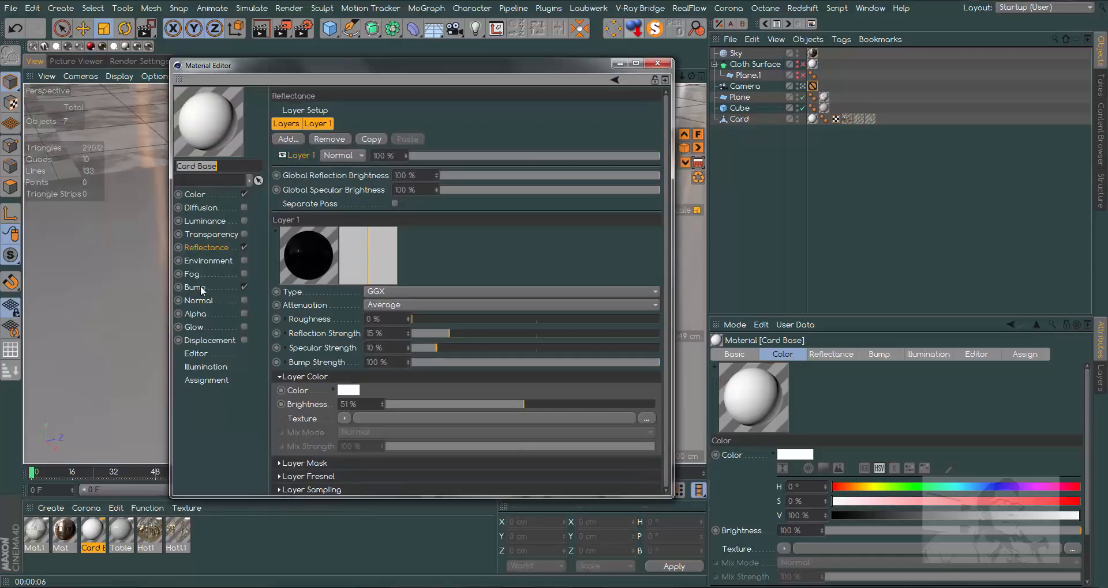
{"action": "left_click", "coordinate": [201, 288]}
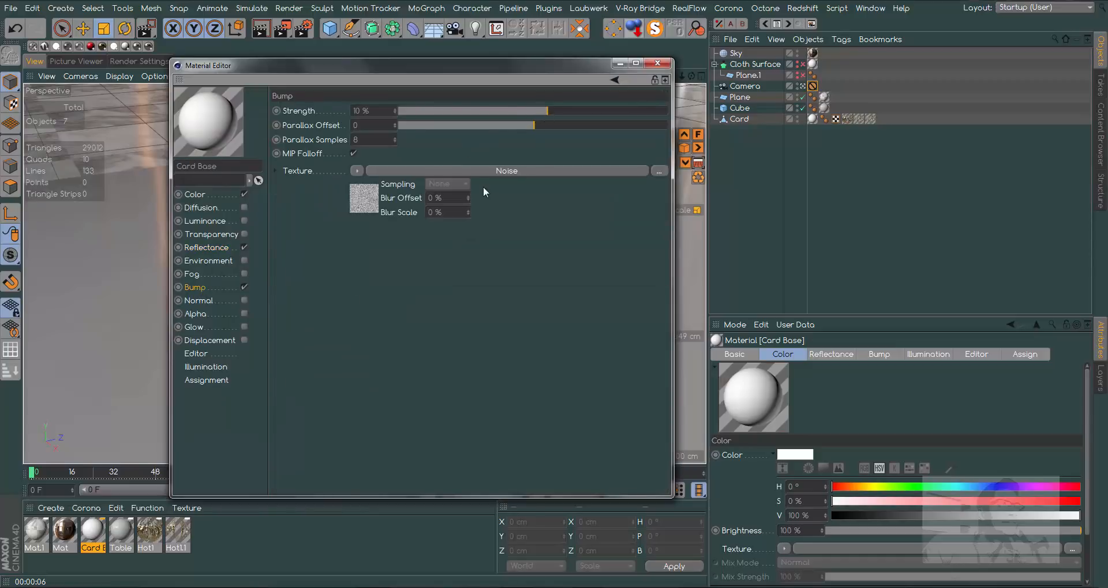
{"action": "left_click", "coordinate": [468, 196]}
{"action": "left_click_drag", "start_coordinate": [462, 65], "coordinate": [745, 61]}
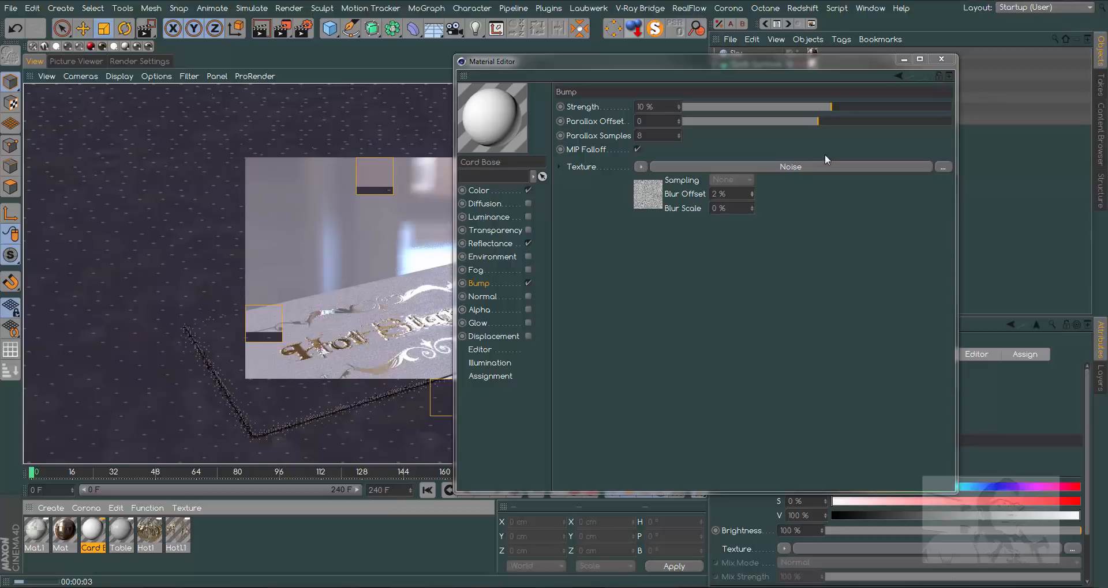
{"action": "left_click", "coordinate": [828, 107]}
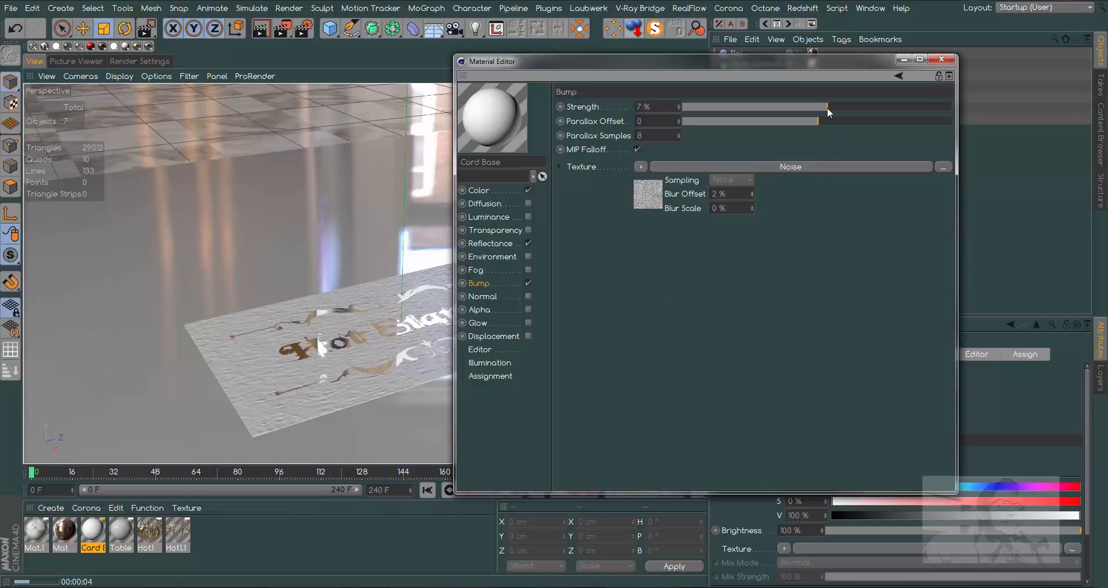
- Render a region over the card's left corner to check the softened paper bump
{"action": "left_click", "coordinate": [283, 29]}
{"action": "left_click", "coordinate": [341, 45]}
{"action": "left_click_drag", "start_coordinate": [171, 277], "coordinate": [266, 351]}
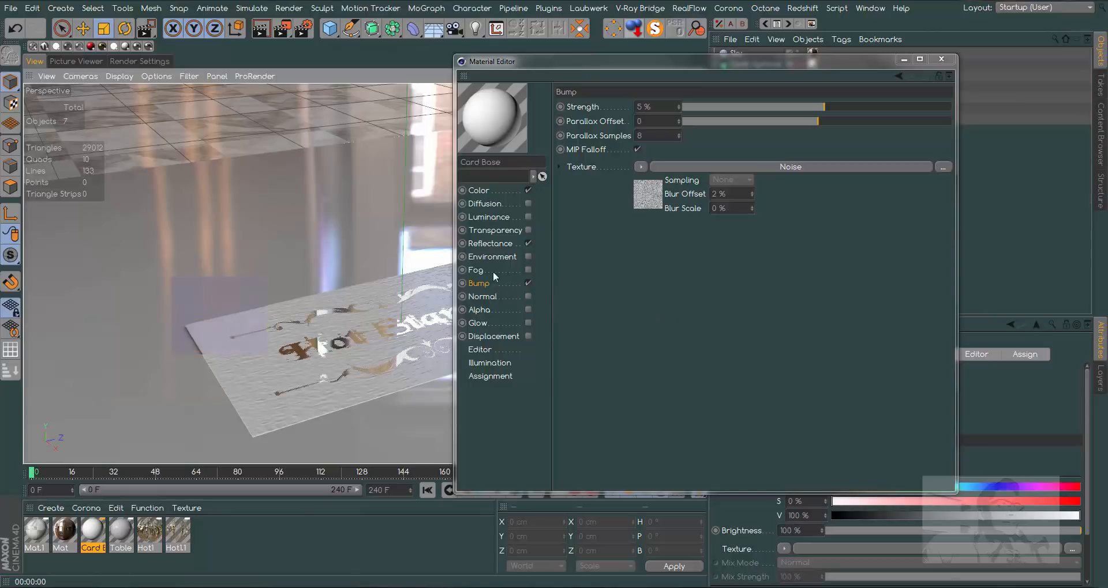
- Set Card Base's reflectance layer Bump Strength to 0 %, render the view, and close the material
{"action": "left_click", "coordinate": [499, 243]}
{"action": "left_click_drag", "start_coordinate": [828, 358], "coordinate": [676, 362]}
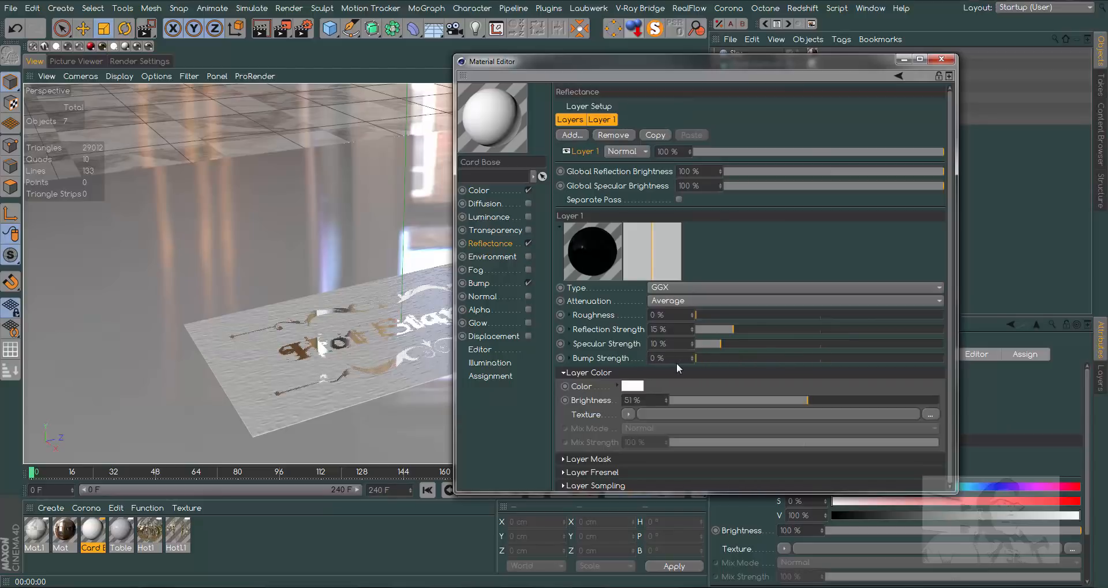
{"action": "left_click", "coordinate": [484, 284]}
{"action": "left_click_drag", "start_coordinate": [635, 61], "coordinate": [750, 71]}
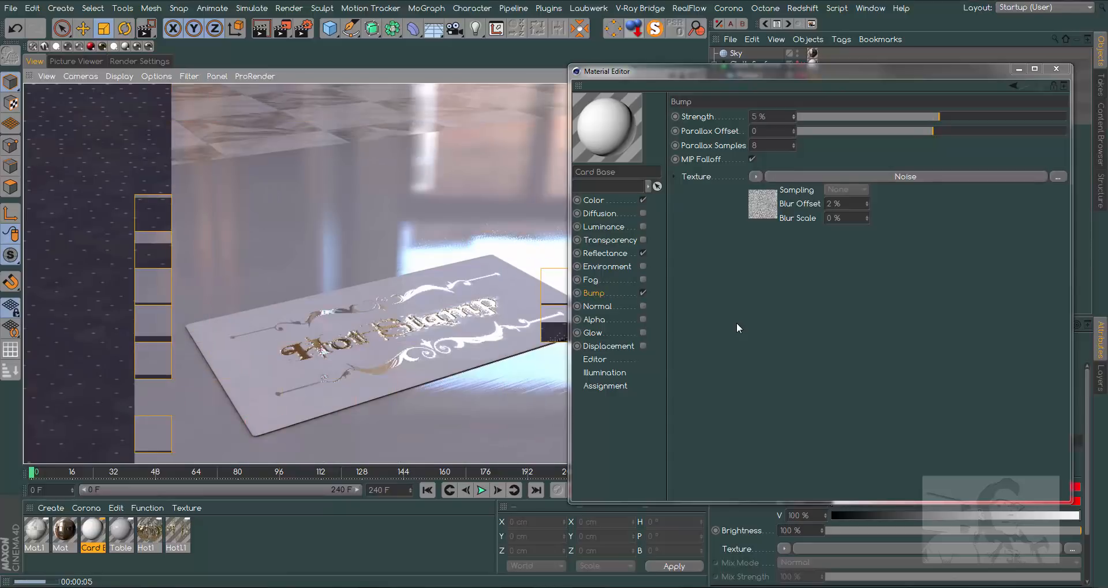
{"action": "left_click", "coordinate": [1056, 69]}
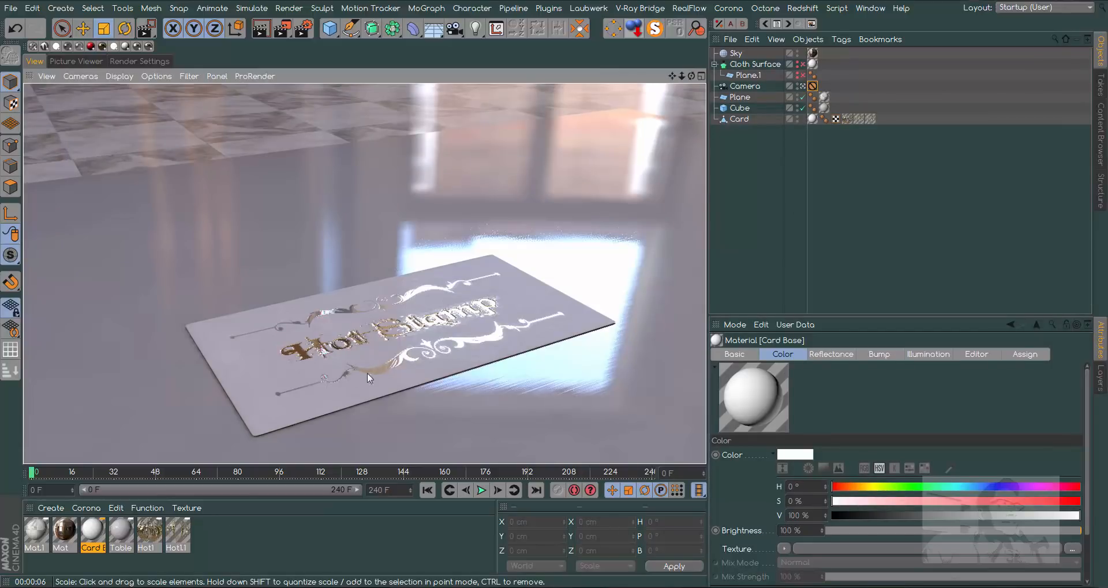
- Enable the bump channel on the Hot1 material and load a Noise shader as its texture
{"action": "double_click", "coordinate": [149, 533]}
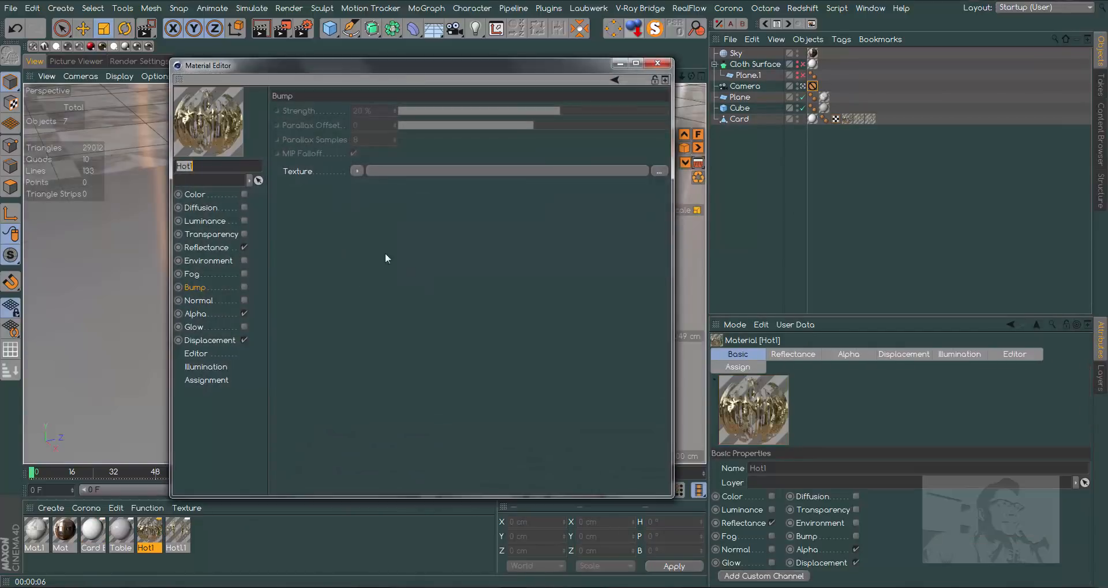
{"action": "left_click", "coordinate": [244, 287]}
{"action": "left_click", "coordinate": [357, 171]}
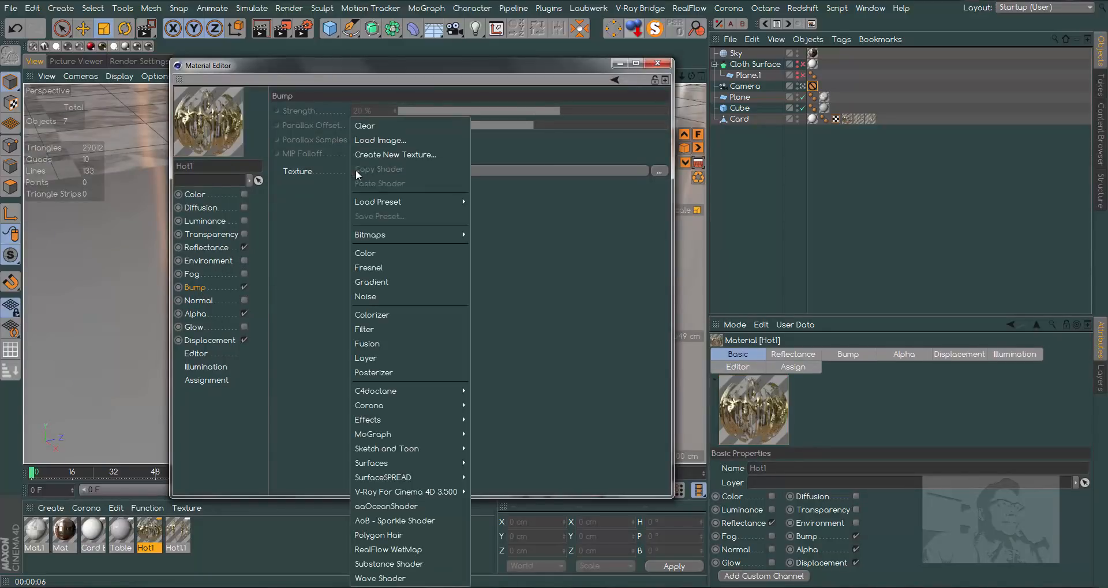
{"action": "left_click", "coordinate": [376, 297]}
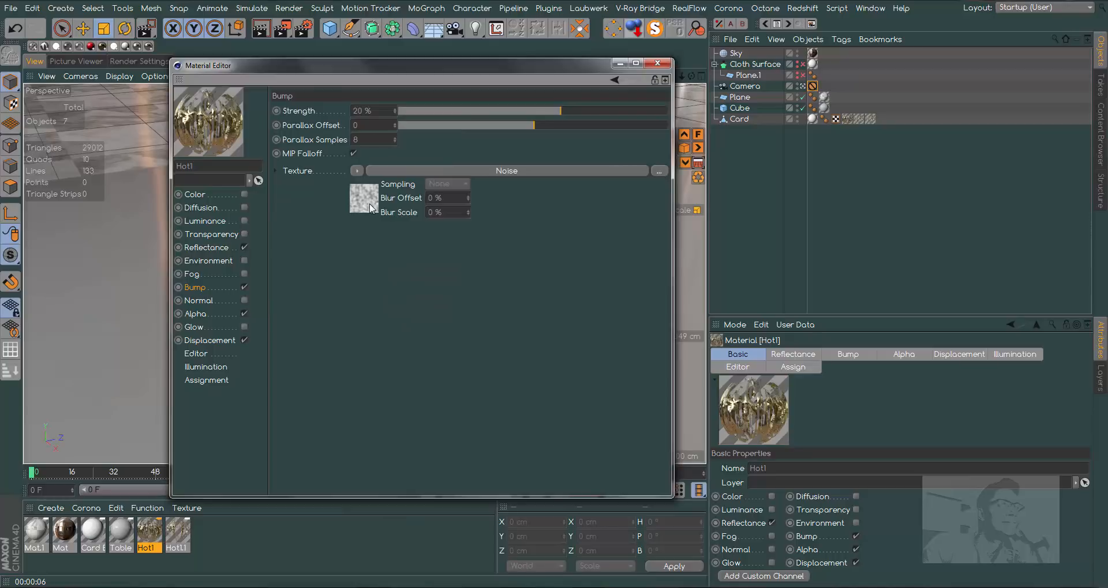
- Set Hot1's bump noise to UV (2D) space, with the first Relative Scale value at 5000 % and Global Scale at 5 %
{"action": "left_click", "coordinate": [499, 171]}
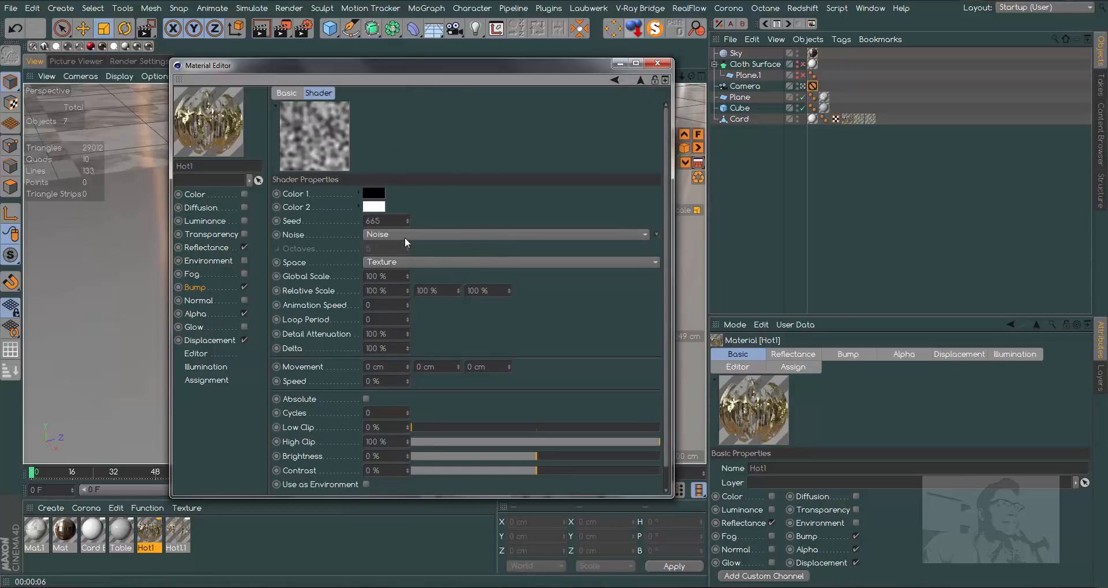
{"action": "left_click", "coordinate": [412, 262]}
{"action": "left_click", "coordinate": [411, 276]}
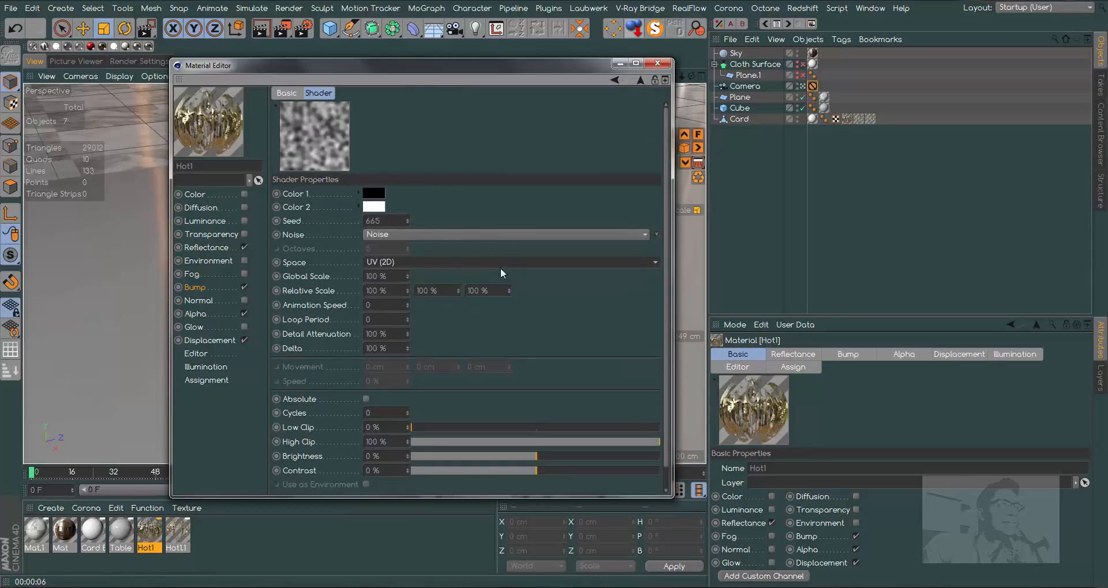
{"action": "left_click", "coordinate": [399, 291]}
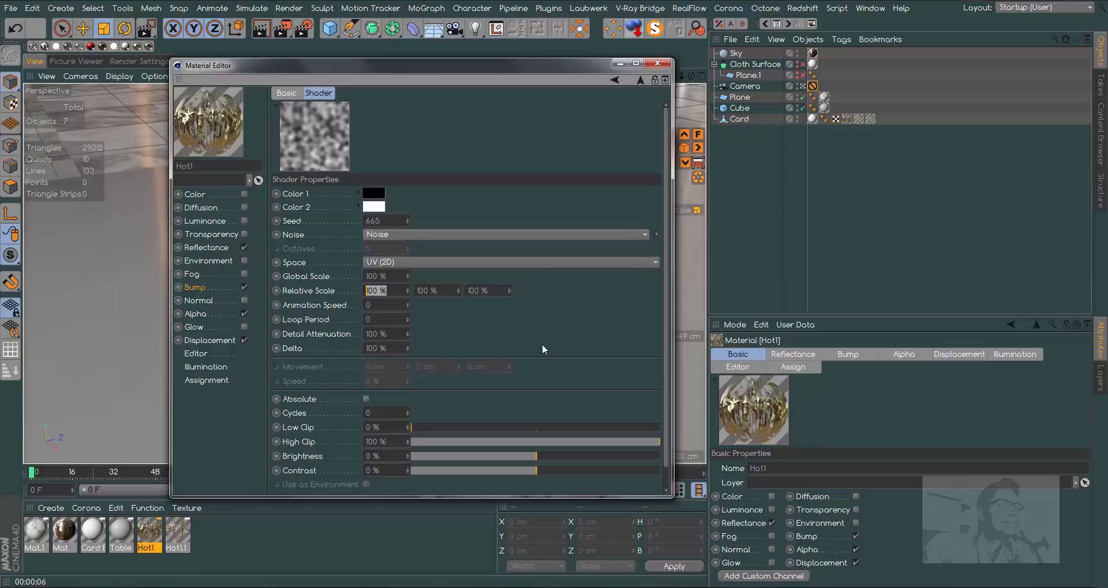
{"action": "type", "text": "5000"}
{"action": "key", "text": "Return"}
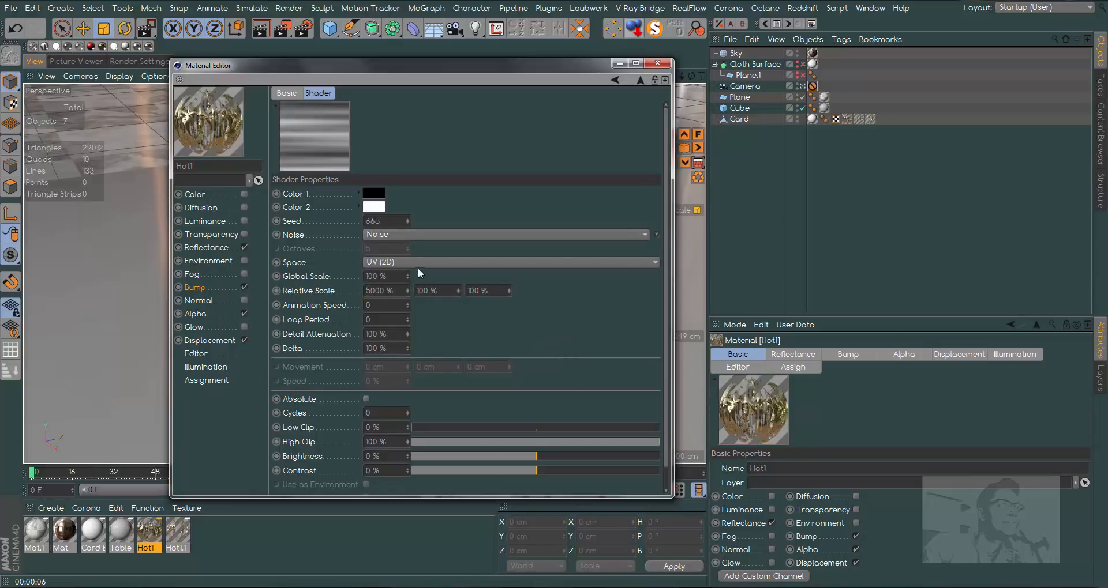
{"action": "left_click", "coordinate": [396, 273]}
{"action": "key", "text": "Return"}
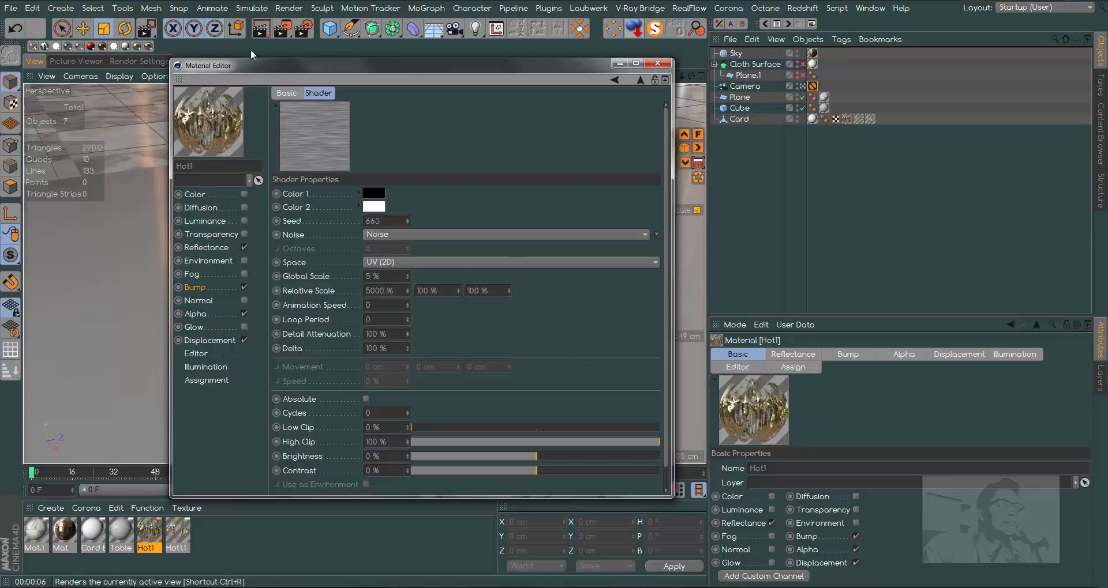
- Set Hot1's bump channel strength to 10 %, render the view, and close the material
{"action": "left_click_drag", "start_coordinate": [417, 68], "coordinate": [688, 79]}
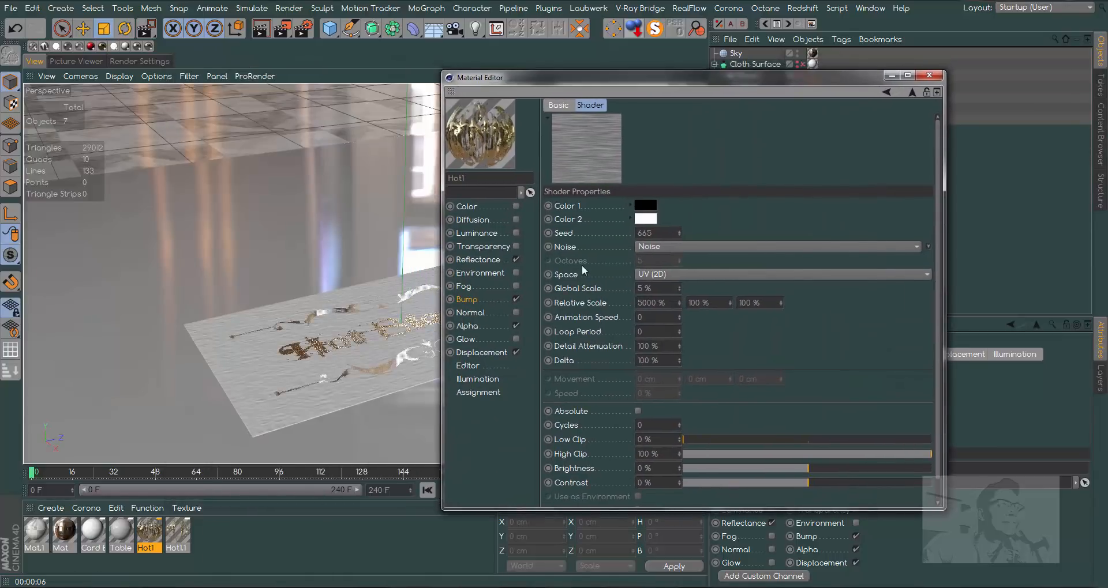
{"action": "left_click", "coordinate": [476, 298]}
{"action": "left_click_drag", "start_coordinate": [805, 121], "coordinate": [824, 123]}
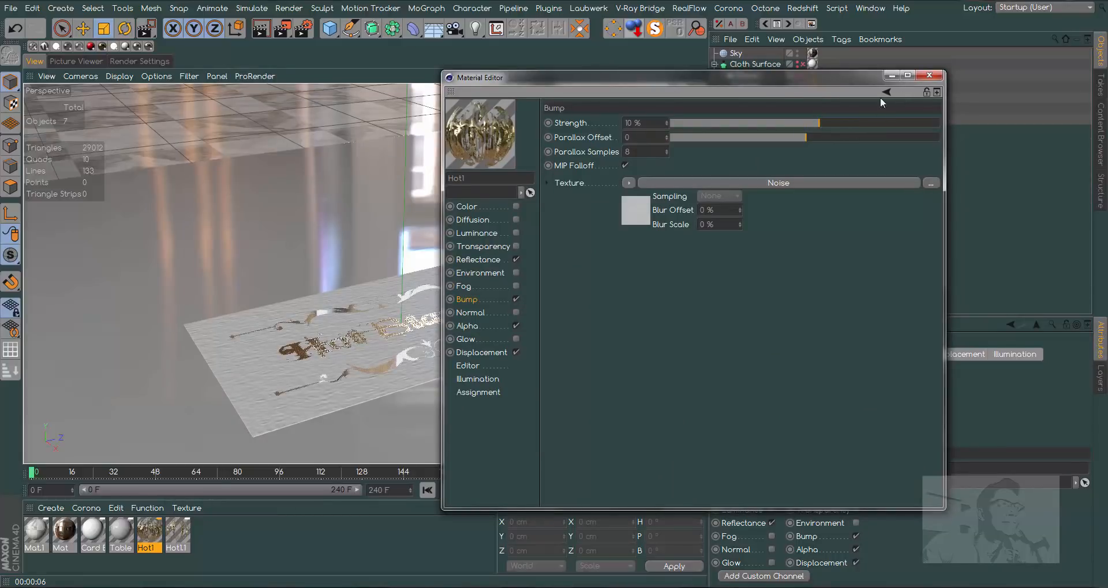
{"action": "left_click_drag", "start_coordinate": [755, 78], "coordinate": [850, 77]}
{"action": "left_click", "coordinate": [260, 28]}
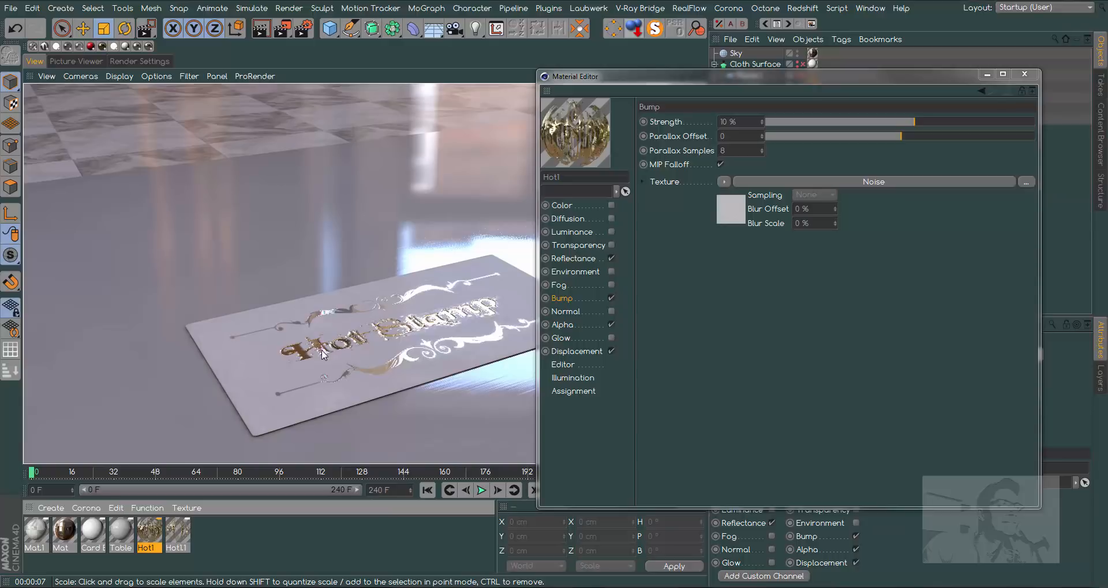
{"action": "left_click", "coordinate": [1020, 75]}
- Enable the bump channel on the Hot1.1 material and load a Noise shader as its texture
{"action": "double_click", "coordinate": [178, 534]}
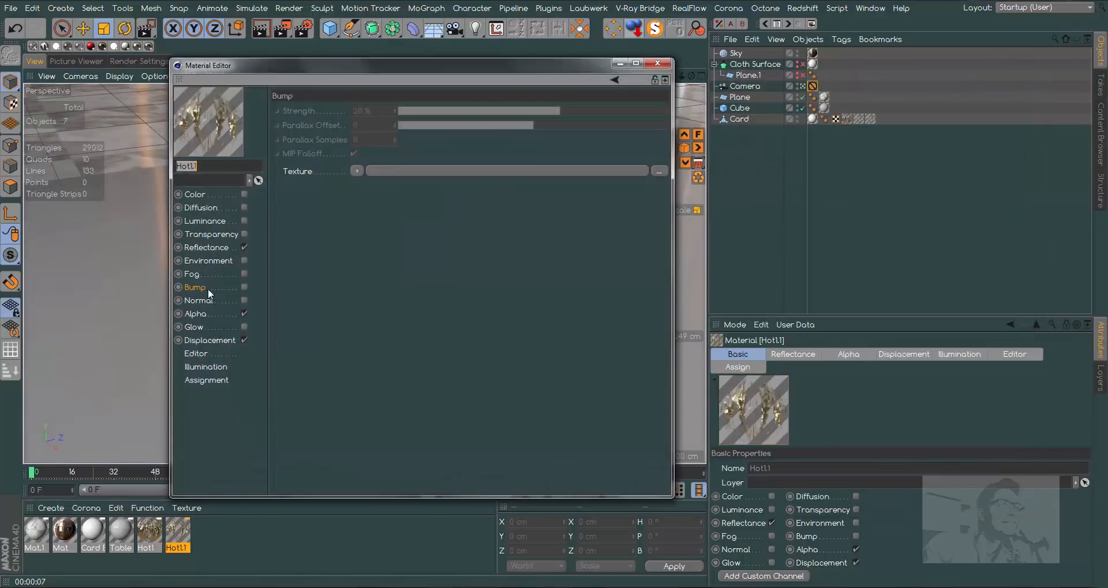
{"action": "left_click", "coordinate": [244, 288]}
{"action": "left_click", "coordinate": [356, 171]}
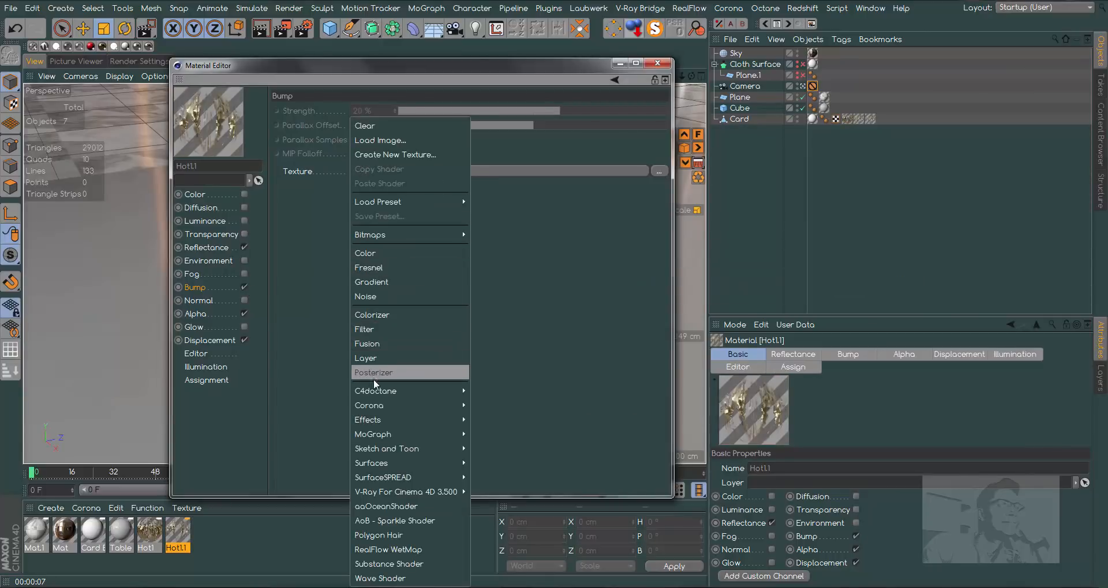
{"action": "left_click", "coordinate": [375, 296]}
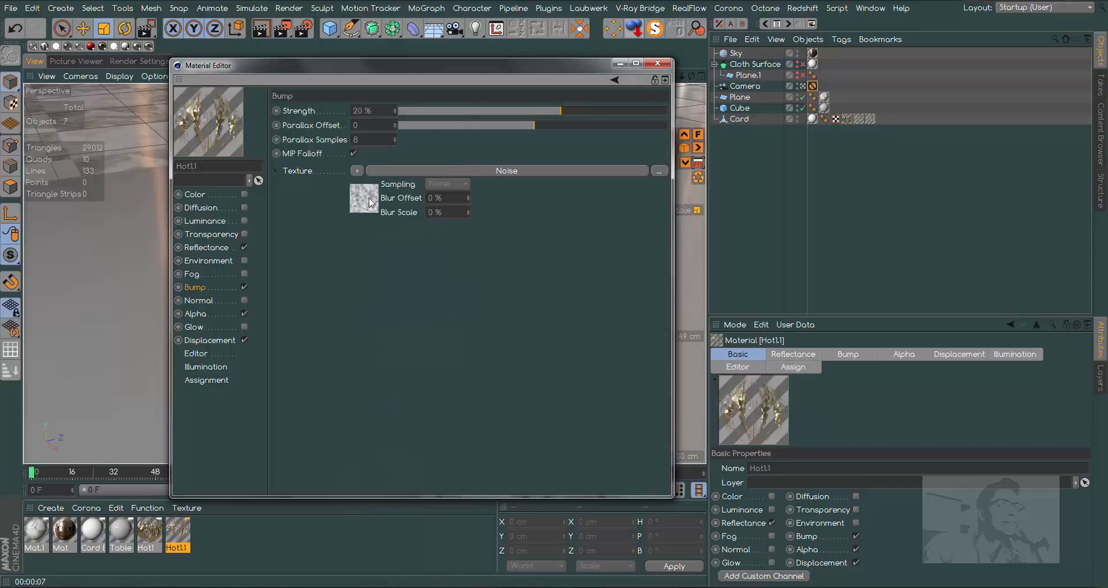
- Set Hot1.1's bump noise to 5000 % Global Scale and UV (2D) space, and its bump channel strength to 10 %
{"action": "left_click", "coordinate": [365, 203]}
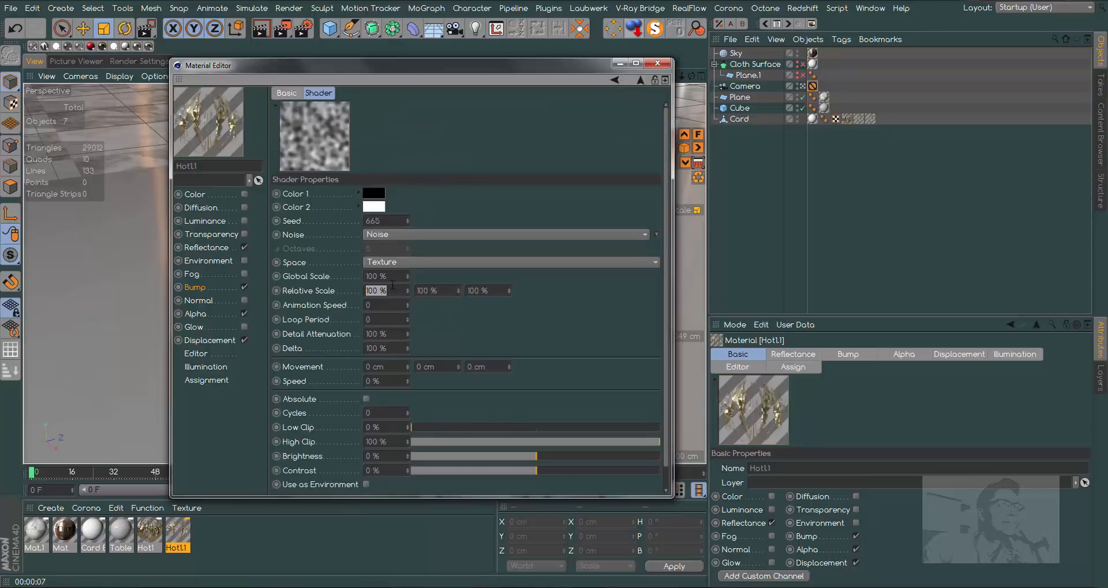
{"action": "type", "text": "5000"}
{"action": "key", "text": "Return"}
{"action": "left_click", "coordinate": [433, 263]}
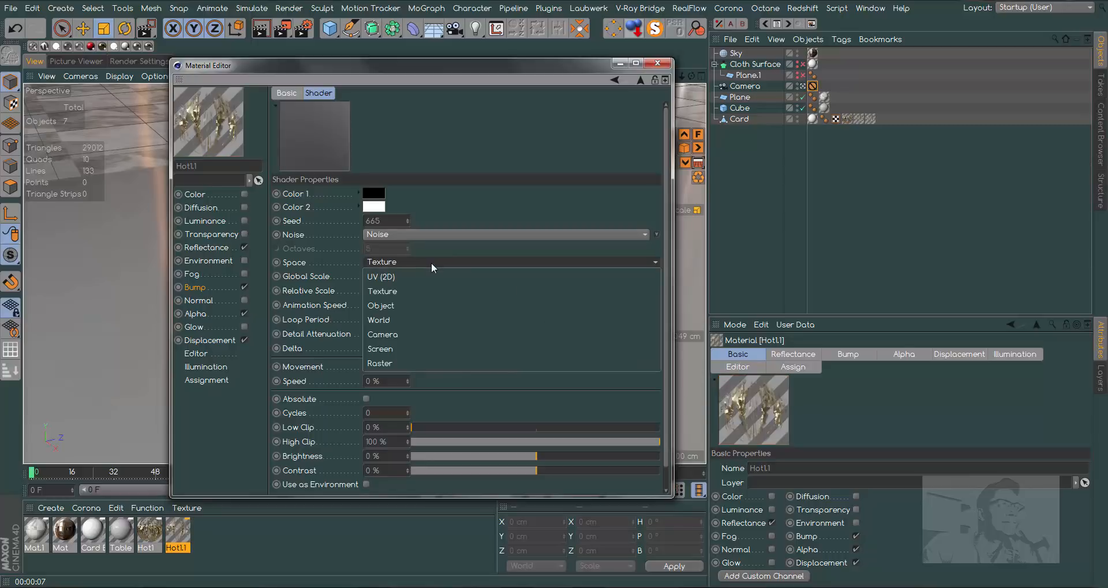
{"action": "left_click", "coordinate": [411, 278]}
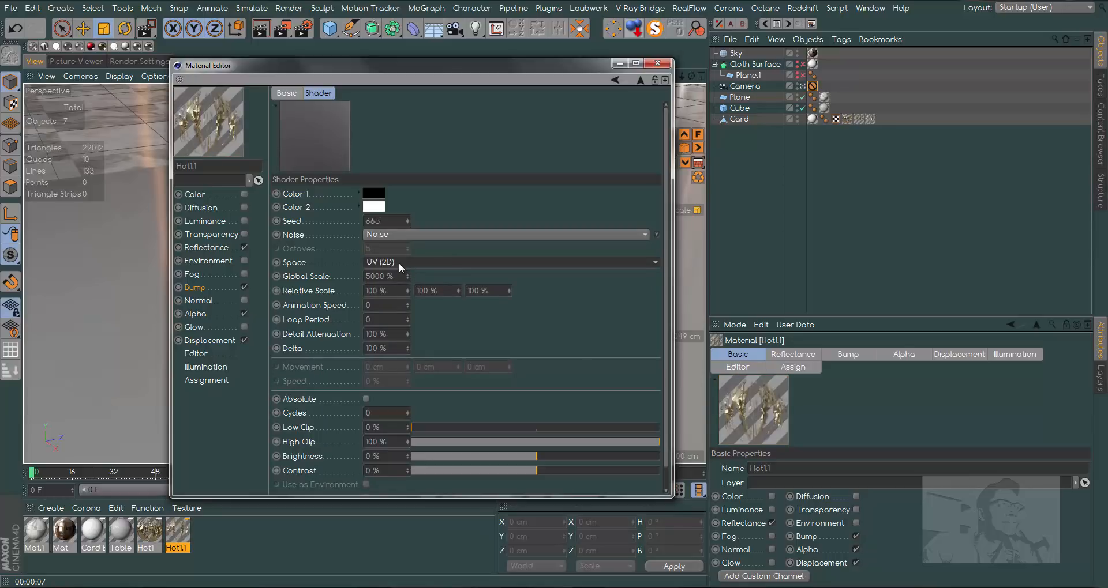
{"action": "left_click", "coordinate": [195, 288]}
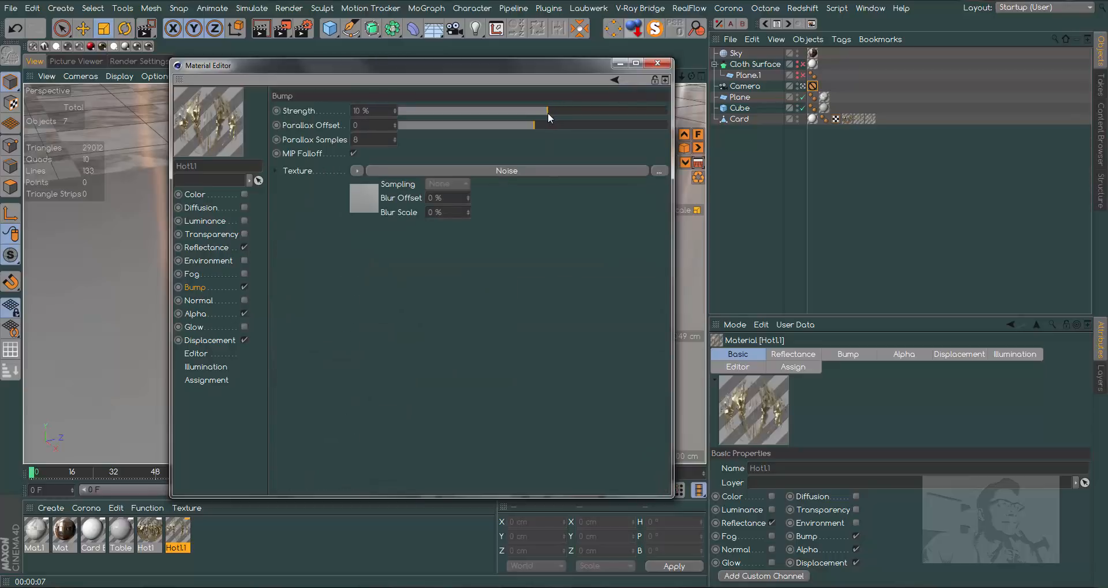
- Set the first Relative Scale value of Hot1.1's bump noise to 5000 % and Global Scale to 5 %, and render the view
{"action": "left_click", "coordinate": [368, 192]}
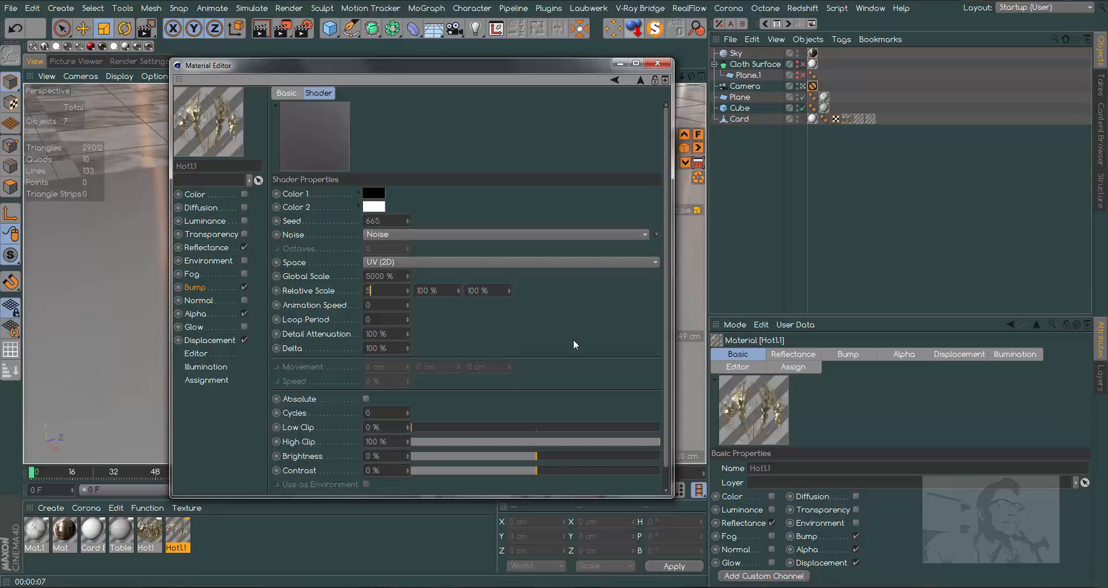
{"action": "left_click", "coordinate": [402, 279]}
{"action": "type", "text": "5"}
{"action": "key", "text": "Return"}
{"action": "left_click_drag", "start_coordinate": [486, 63], "coordinate": [906, 103]}
{"action": "left_click", "coordinate": [261, 30]}
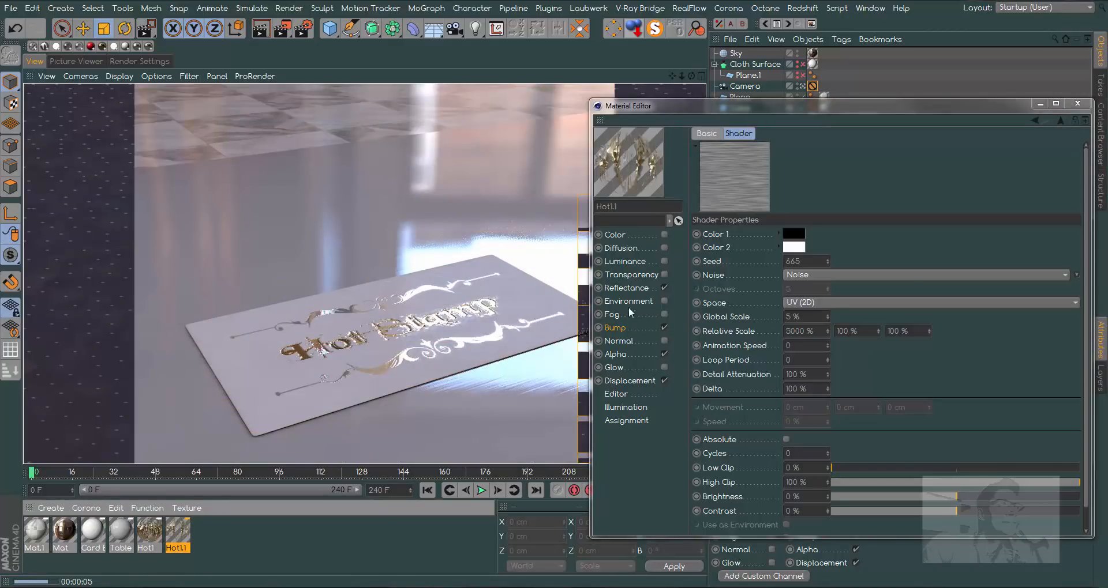
- Set Hot1.1's reflectance layer Bump Strength to 20 % and render the view
{"action": "left_click", "coordinate": [626, 288]}
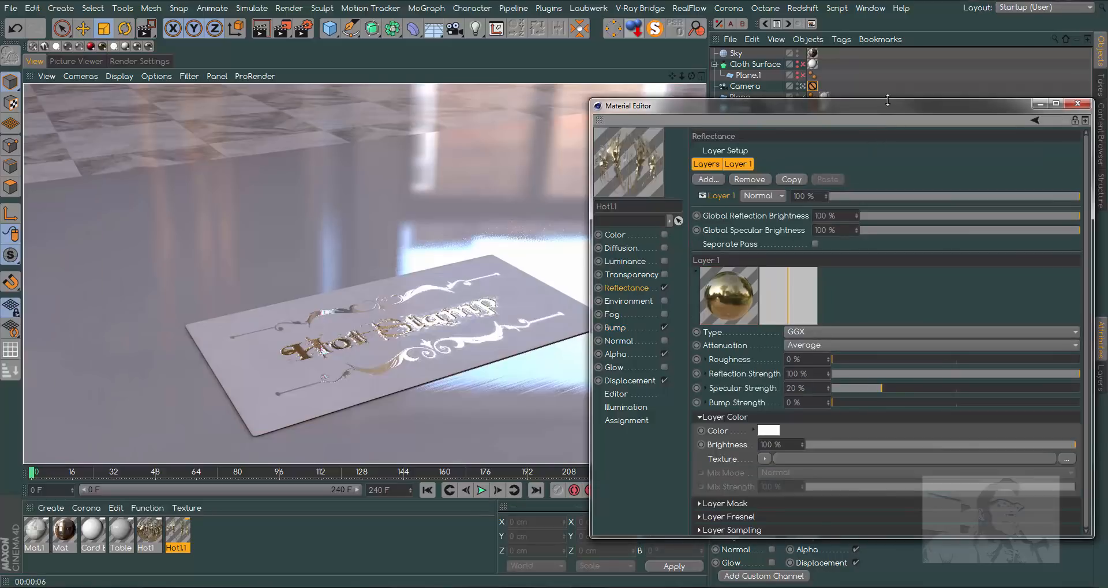
{"action": "left_click_drag", "start_coordinate": [819, 105], "coordinate": [687, 97]}
{"action": "left_click_drag", "start_coordinate": [717, 392], "coordinate": [748, 392]}
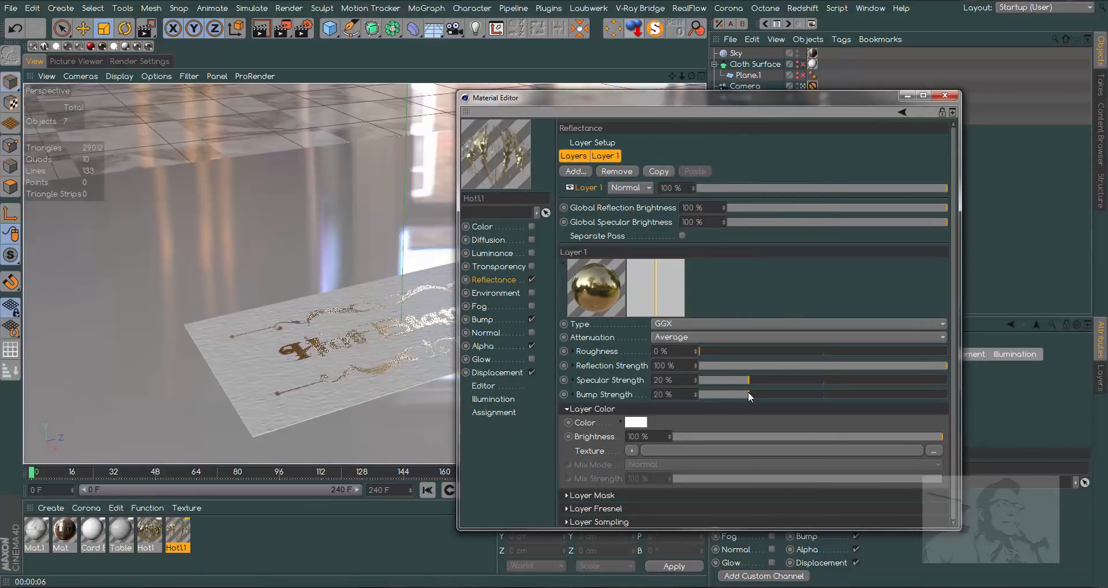
{"action": "left_click_drag", "start_coordinate": [712, 99], "coordinate": [817, 97]}
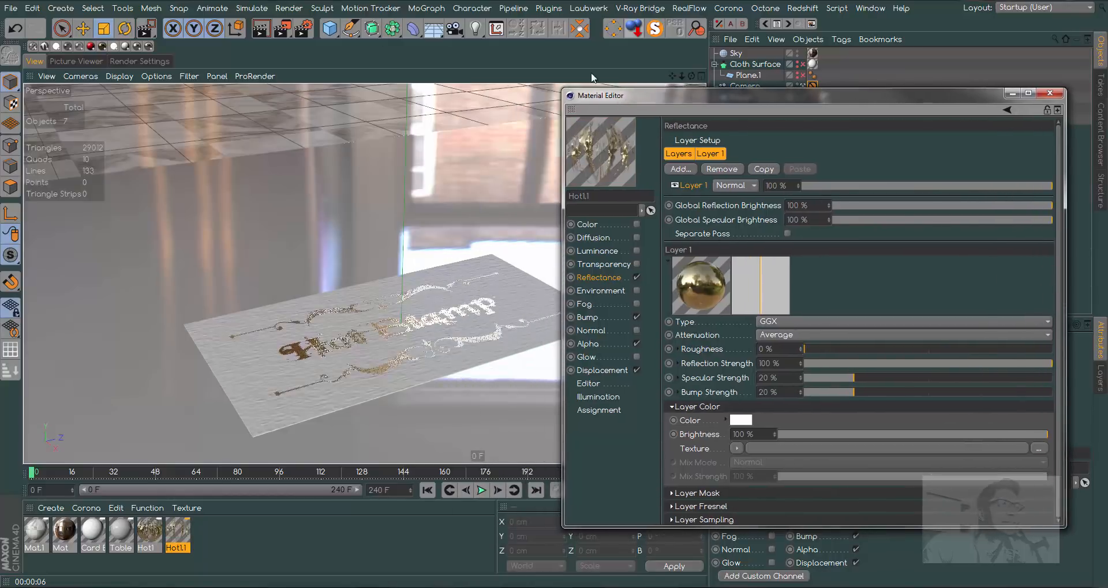
{"action": "left_click", "coordinate": [261, 28]}
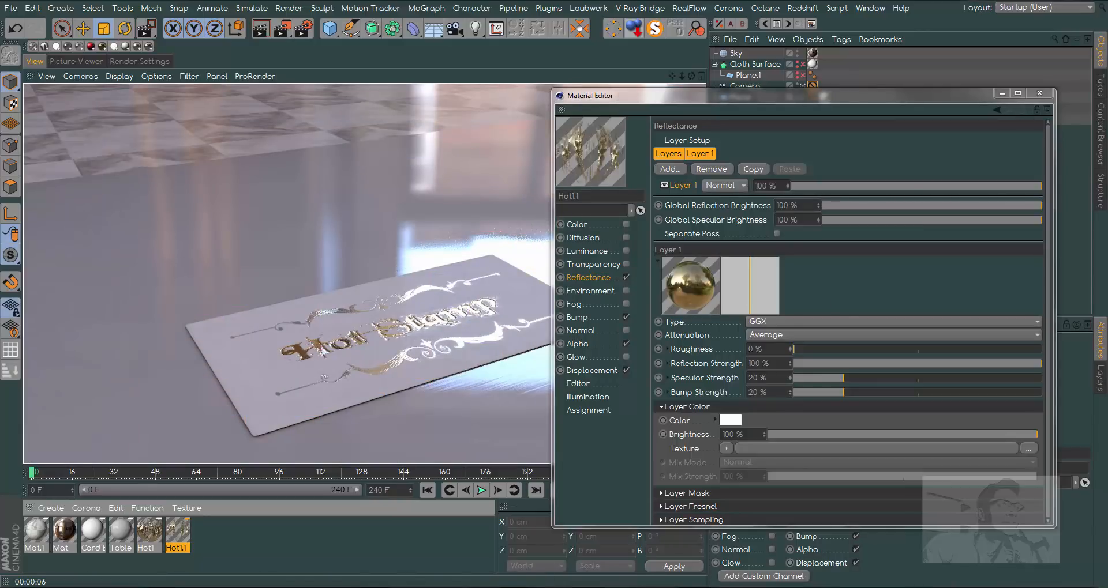
- Set Hot1.1's displacement Height to -0.8 cm, check it in a view render, and close the material
{"action": "left_click", "coordinate": [591, 371]}
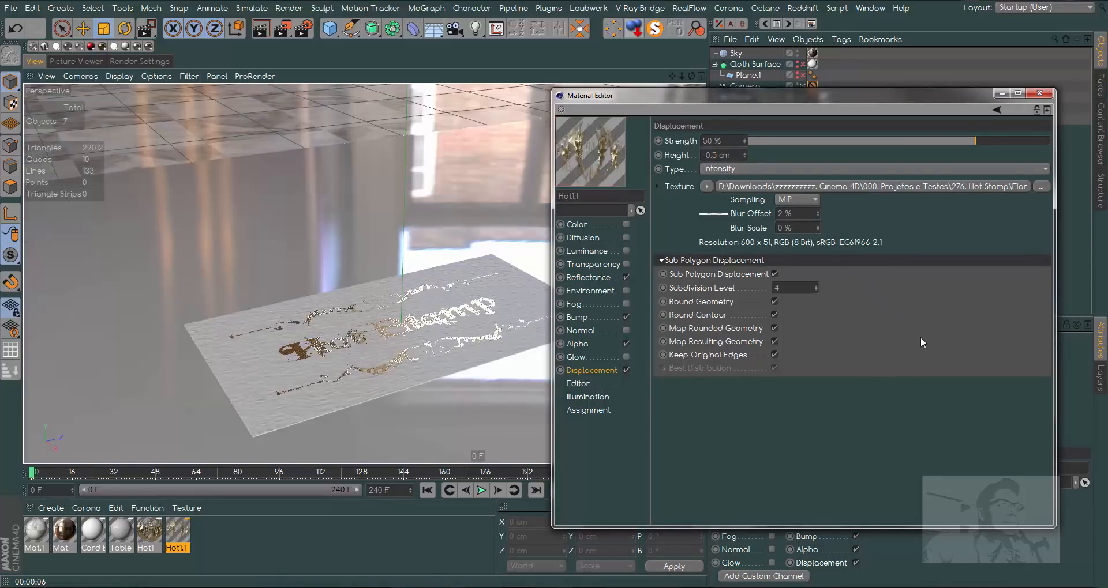
{"action": "left_click", "coordinate": [263, 35]}
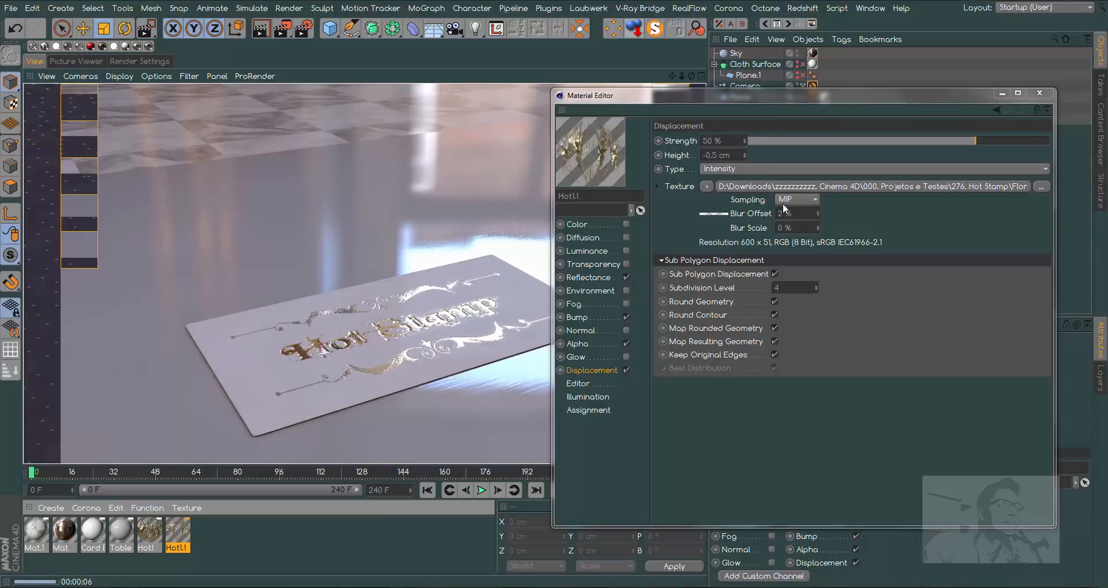
{"action": "left_click", "coordinate": [715, 155]}
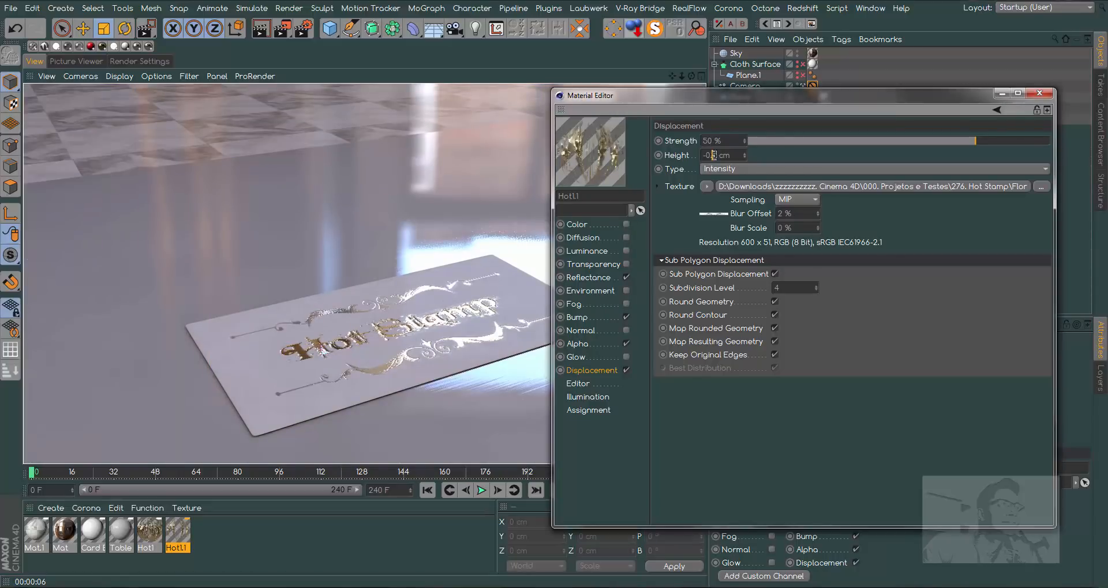
{"action": "key", "text": "Return"}
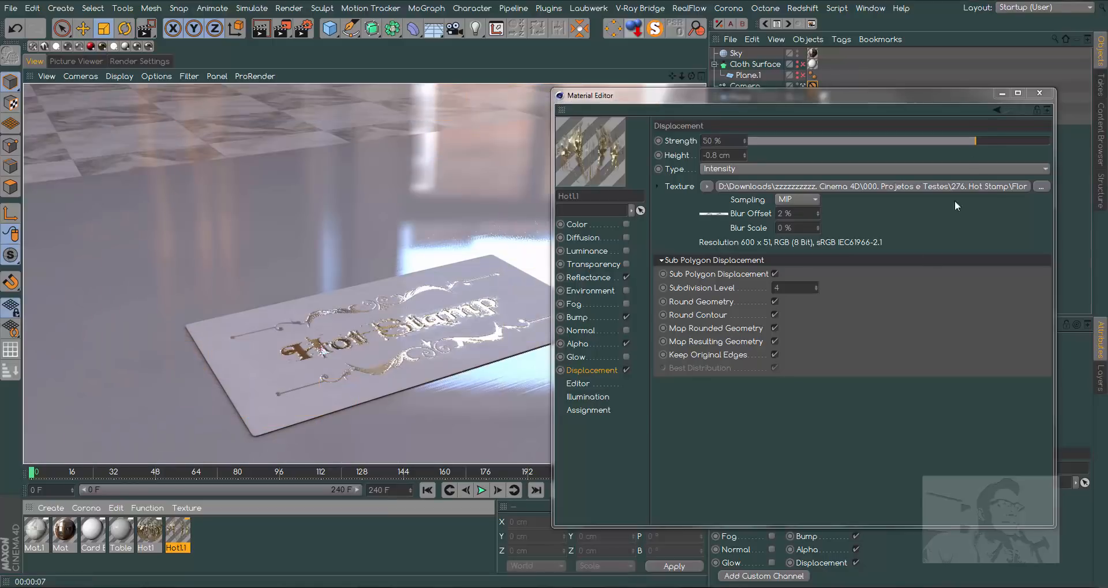
{"action": "left_click", "coordinate": [1038, 93]}
- Open the folder of pen and pencil models within the 3D Objects of the preset library
{"action": "left_click", "coordinate": [1100, 134]}
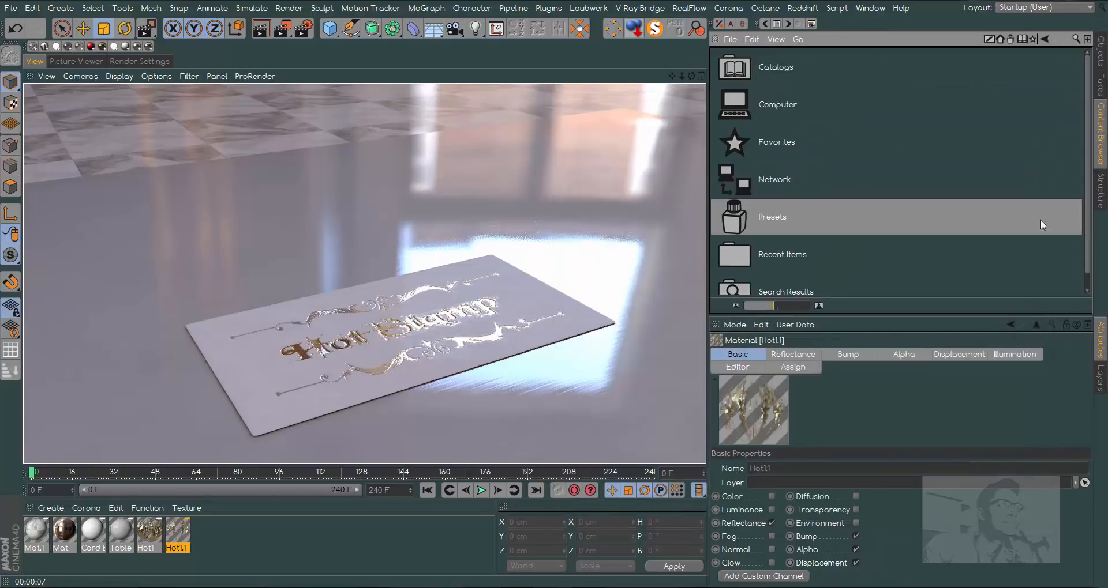
{"action": "double_click", "coordinate": [767, 216]}
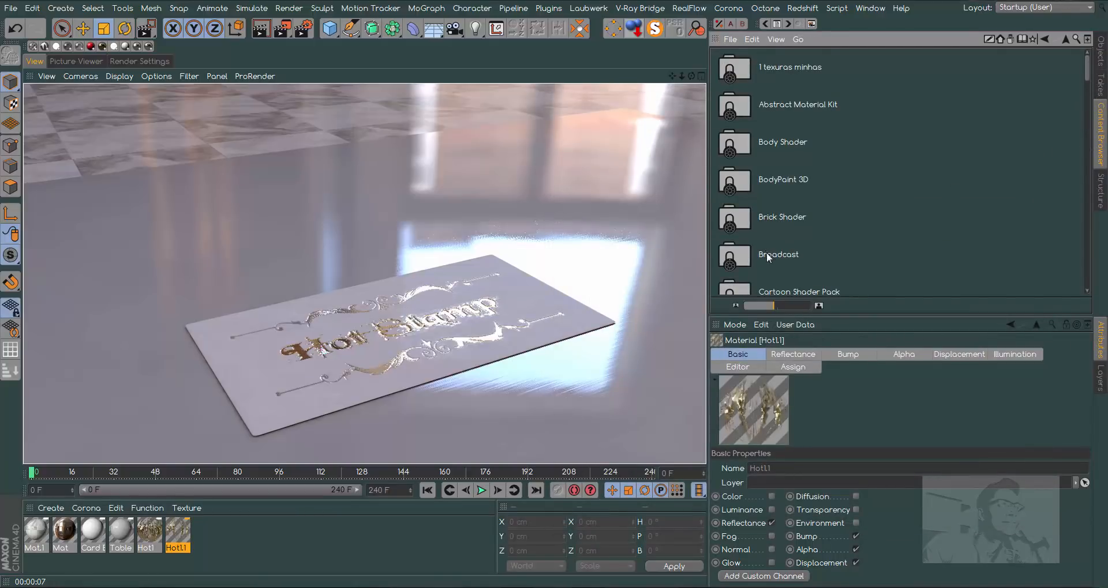
{"action": "double_click", "coordinate": [785, 254]}
{"action": "double_click", "coordinate": [786, 68]}
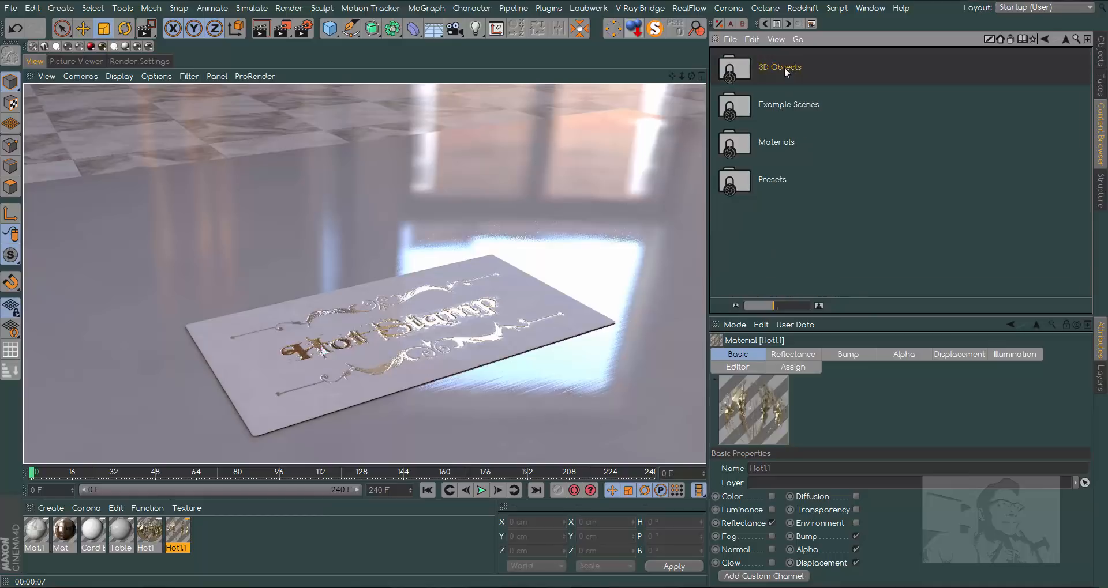
{"action": "scroll", "coordinate": [964, 122], "scroll_direction": "down", "scroll_amount": 5}
{"action": "left_click_drag", "start_coordinate": [1085, 166], "coordinate": [1085, 228]}
{"action": "double_click", "coordinate": [764, 165]}
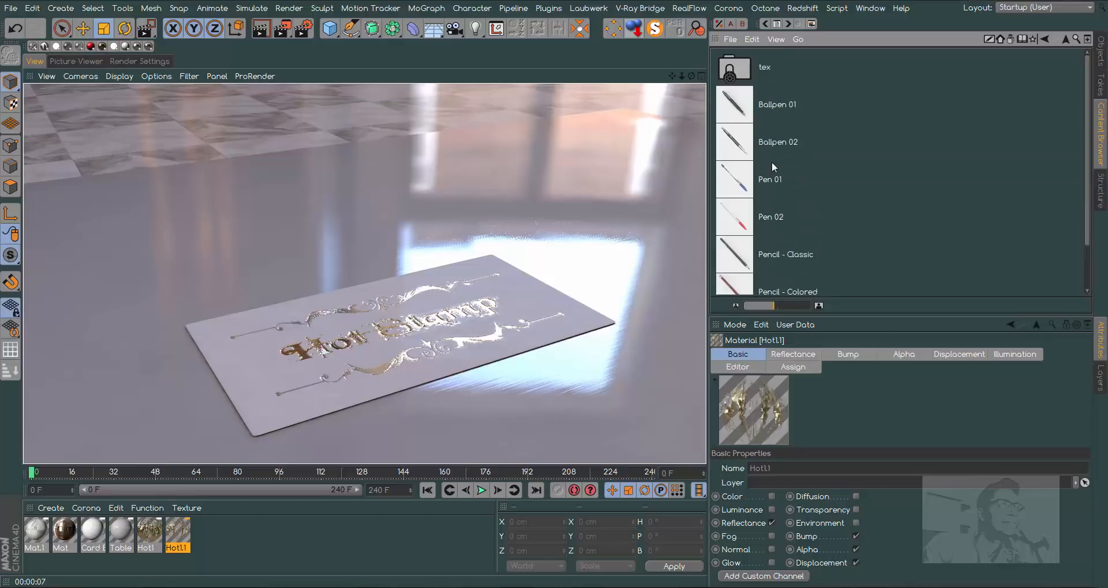
- Enlarge the preset thumbnails and add the Ballpen 02 and Pencil - Colored models to the scene
{"action": "left_click_drag", "start_coordinate": [780, 305], "coordinate": [809, 306]}
{"action": "double_click", "coordinate": [756, 231]}
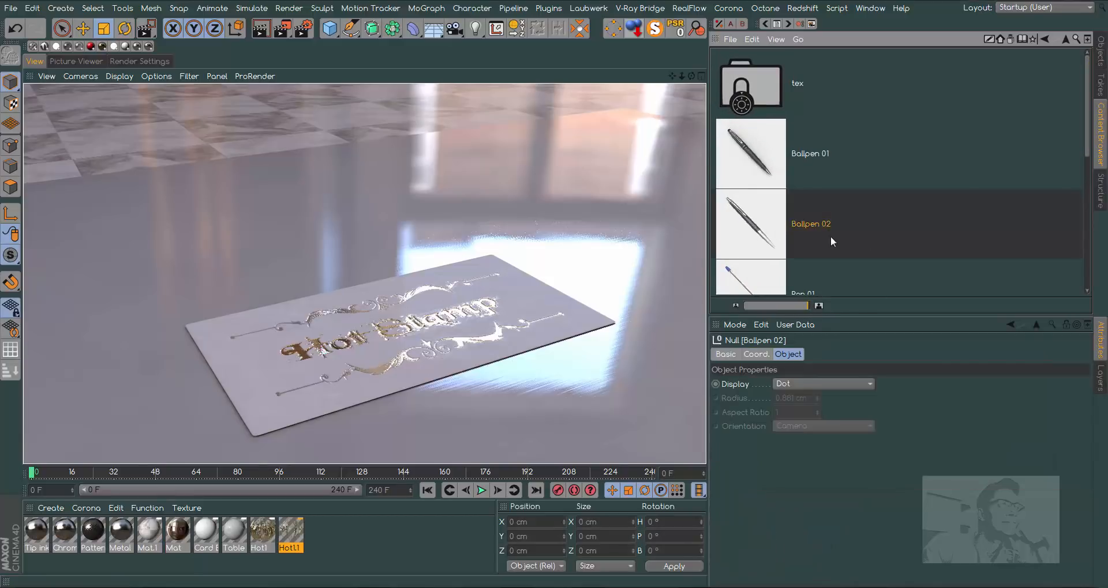
{"action": "left_click_drag", "start_coordinate": [1090, 154], "coordinate": [1105, 260]}
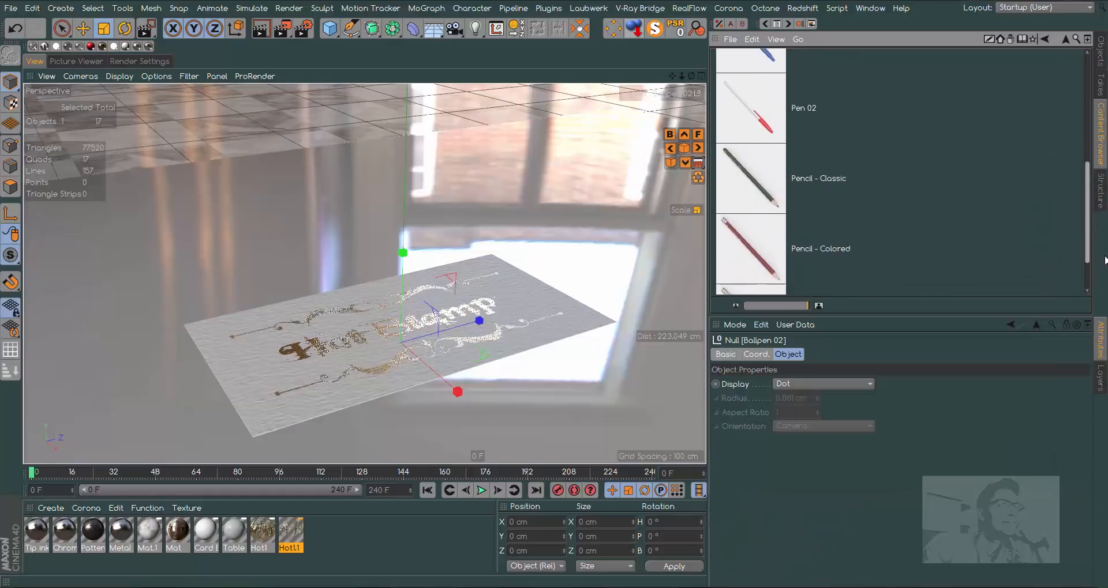
{"action": "double_click", "coordinate": [757, 254]}
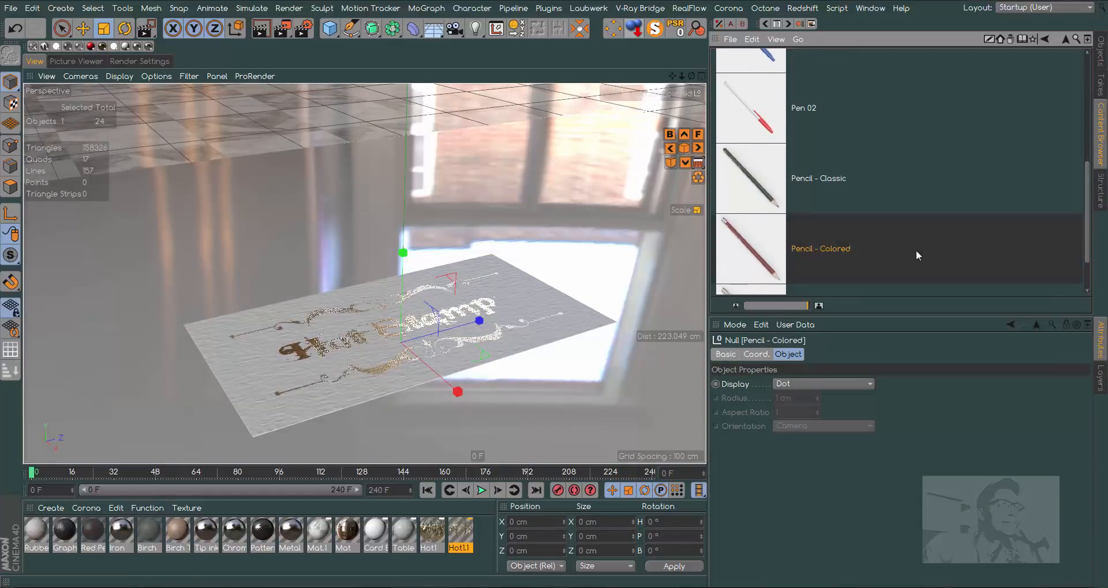
- Raise the Ballpen 02 model to a Y position of about 19.7 cm and scale it up above the card
{"action": "left_click", "coordinate": [1100, 49]}
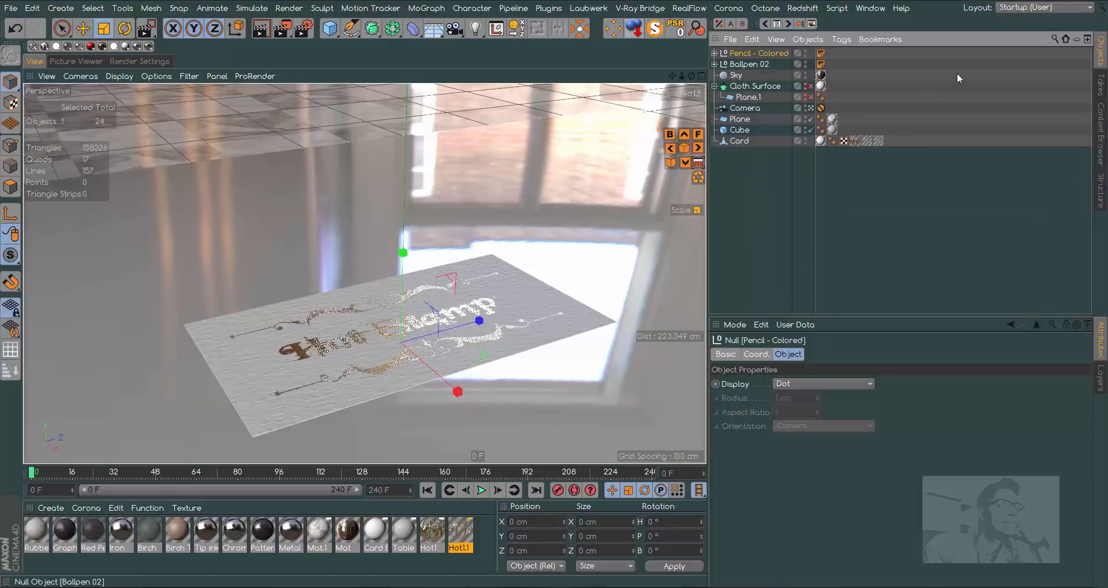
{"action": "left_click", "coordinate": [751, 67]}
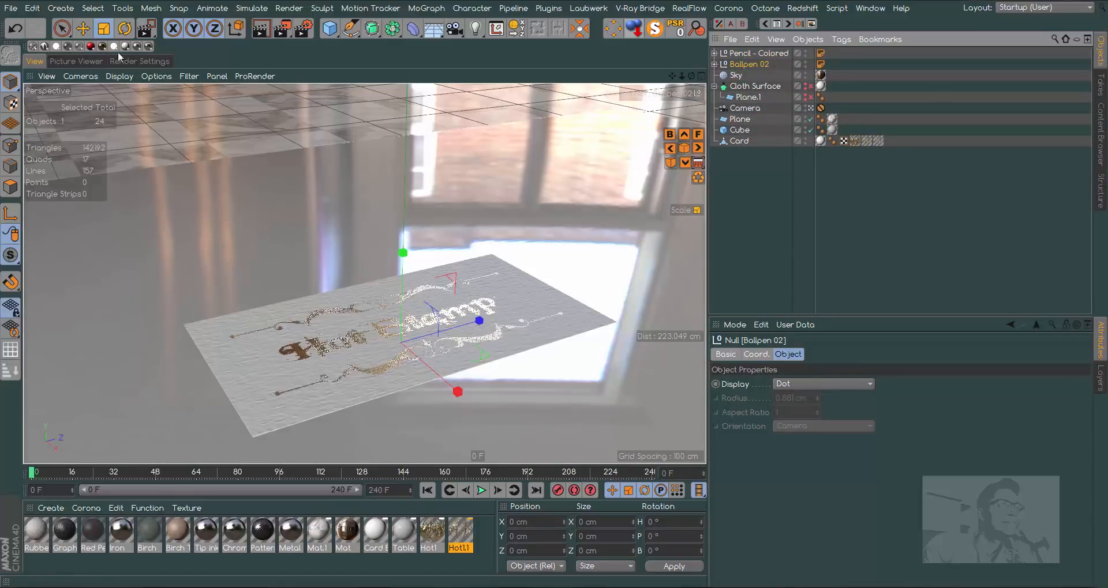
{"action": "left_click", "coordinate": [82, 28]}
{"action": "left_click_drag", "start_coordinate": [403, 256], "coordinate": [405, 214]}
{"action": "left_click", "coordinate": [105, 29]}
{"action": "left_click_drag", "start_coordinate": [72, 208], "coordinate": [162, 208]}
{"action": "left_click_drag", "start_coordinate": [402, 283], "coordinate": [537, 284]}
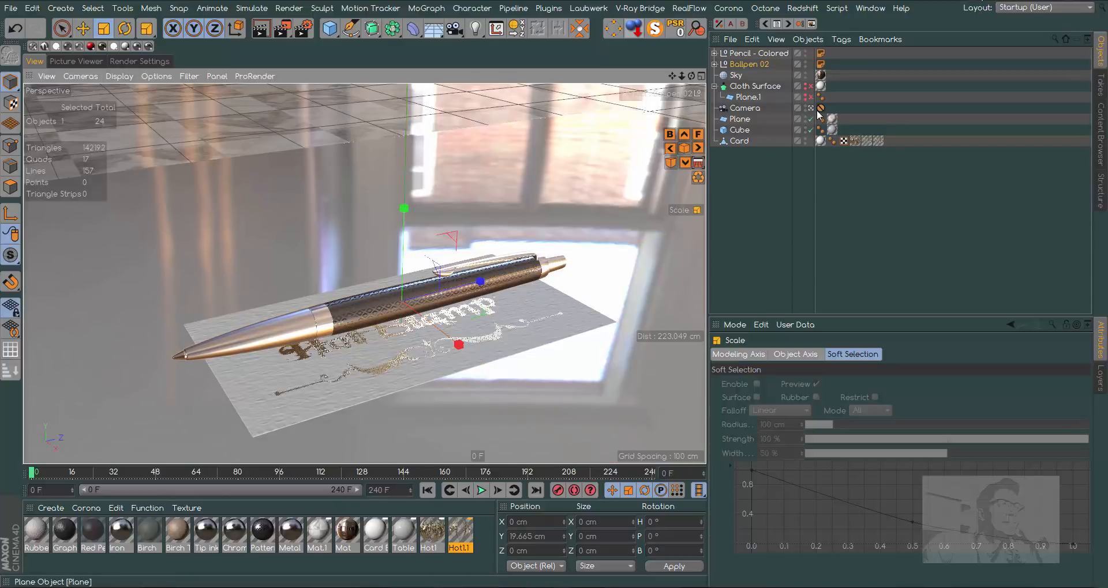
- Leave the scene camera's view and enlarge Ballpen 02 further so it extends well past the card
{"action": "left_click", "coordinate": [83, 29]}
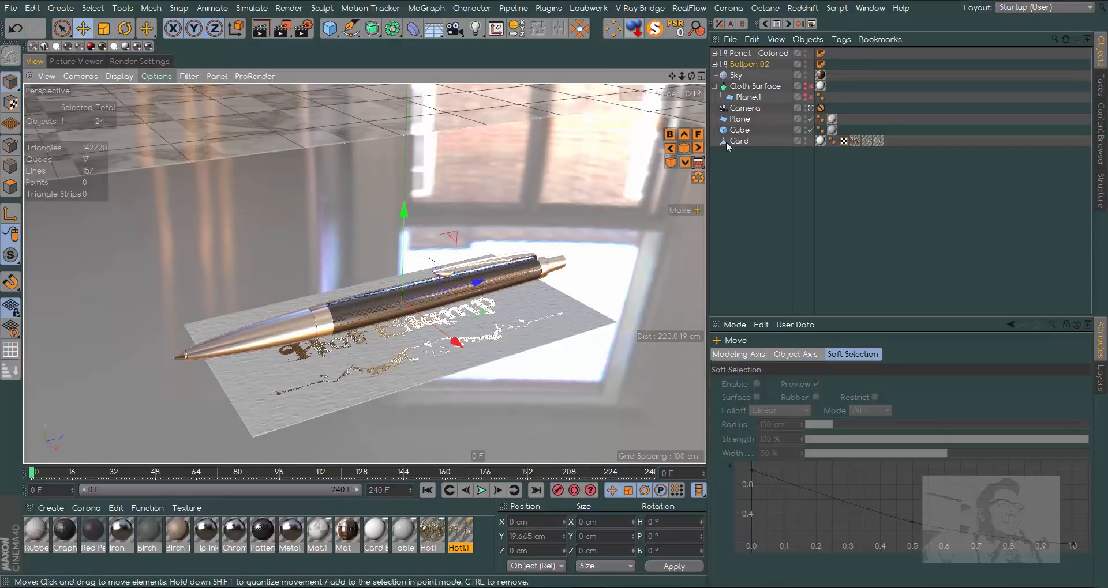
{"action": "left_click", "coordinate": [811, 109]}
{"action": "left_click_drag", "start_coordinate": [691, 75], "coordinate": [699, 24]}
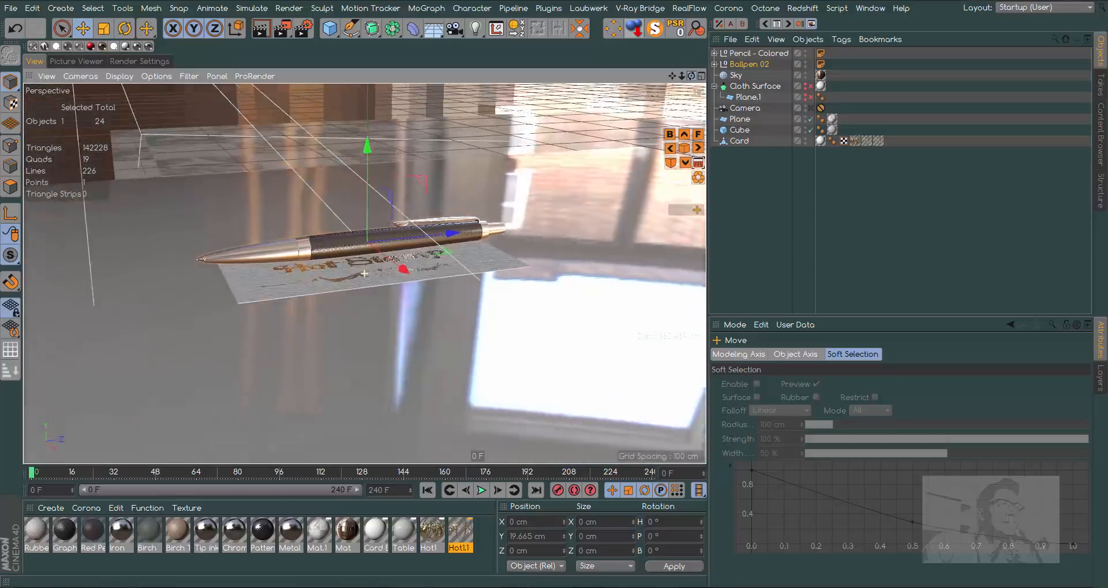
{"action": "left_click", "coordinate": [104, 28]}
{"action": "left_click_drag", "start_coordinate": [206, 154], "coordinate": [440, 176]}
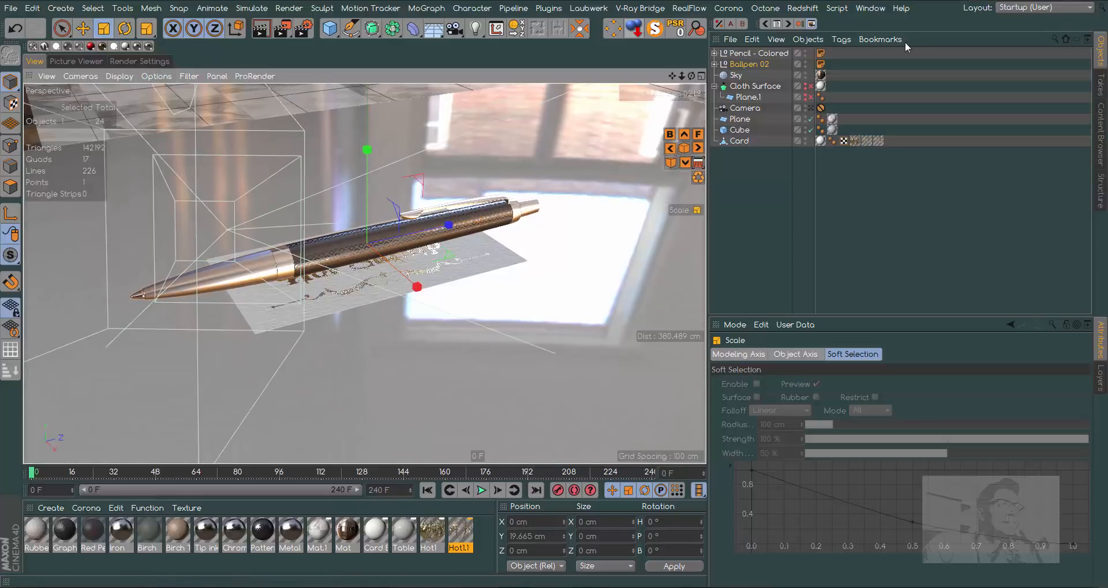
- Move Pencil - Colored to about X 22.3 cm, Y 12 cm and scale it up to roughly the pen's length
{"action": "left_click", "coordinate": [762, 53]}
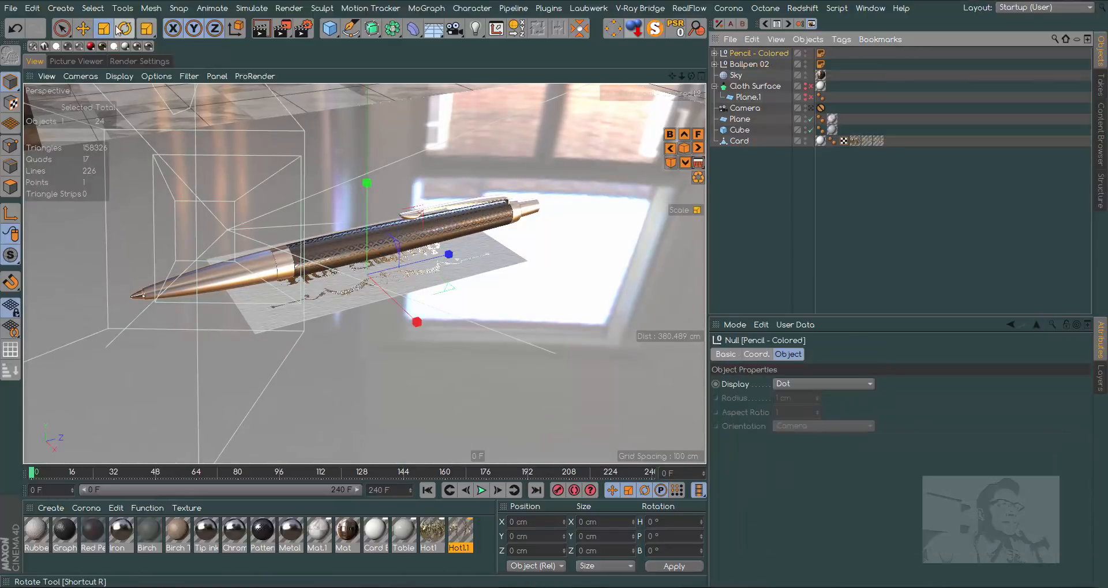
{"action": "left_click", "coordinate": [84, 29]}
{"action": "left_click_drag", "start_coordinate": [366, 183], "coordinate": [366, 169]}
{"action": "left_click_drag", "start_coordinate": [413, 298], "coordinate": [435, 317]}
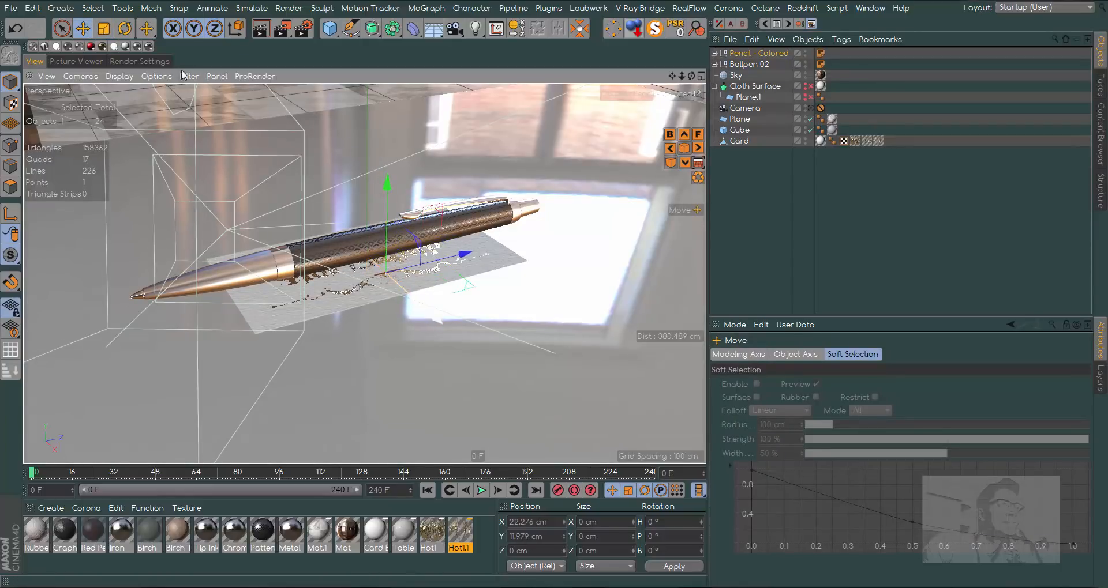
{"action": "left_click", "coordinate": [104, 30]}
{"action": "left_click_drag", "start_coordinate": [191, 219], "coordinate": [857, 217]}
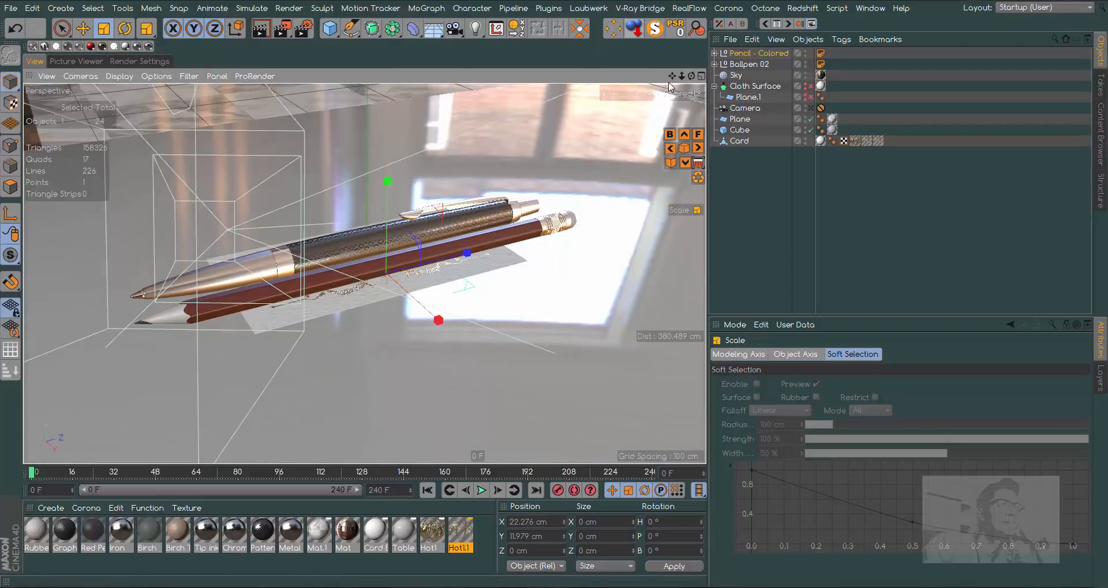
- In the right-side view, lower the pencil to about Y 9.2 cm and the pen to about Y 18.1 cm
{"action": "key", "text": "F3"}
{"action": "left_click", "coordinate": [82, 28]}
{"action": "left_click_drag", "start_coordinate": [364, 151], "coordinate": [358, 158]}
{"action": "left_click", "coordinate": [759, 56]}
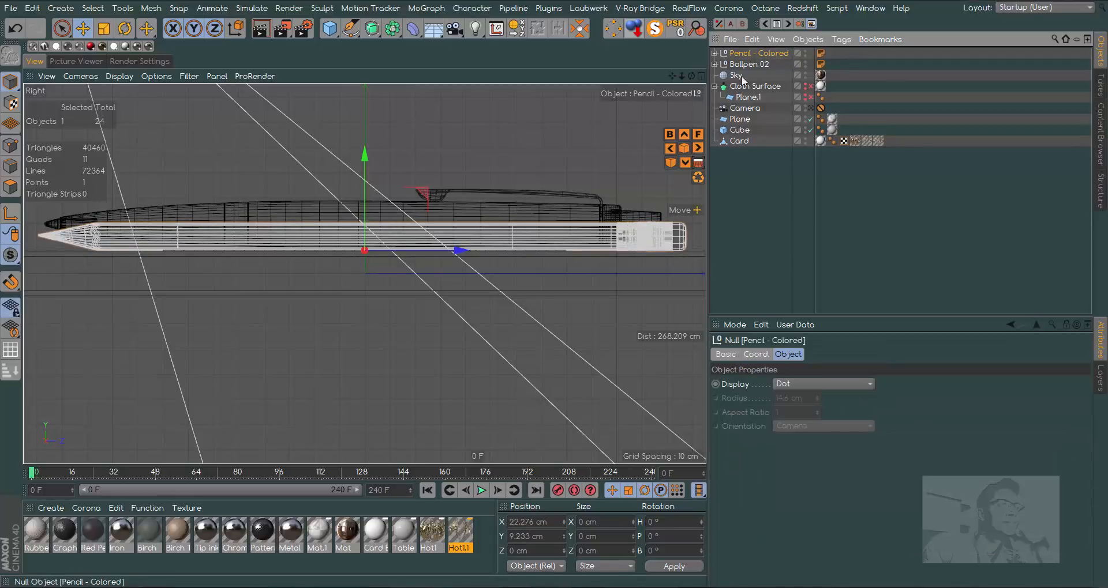
{"action": "left_click", "coordinate": [743, 65]}
{"action": "left_click_drag", "start_coordinate": [364, 128], "coordinate": [362, 133]}
{"action": "key", "text": "F1"}
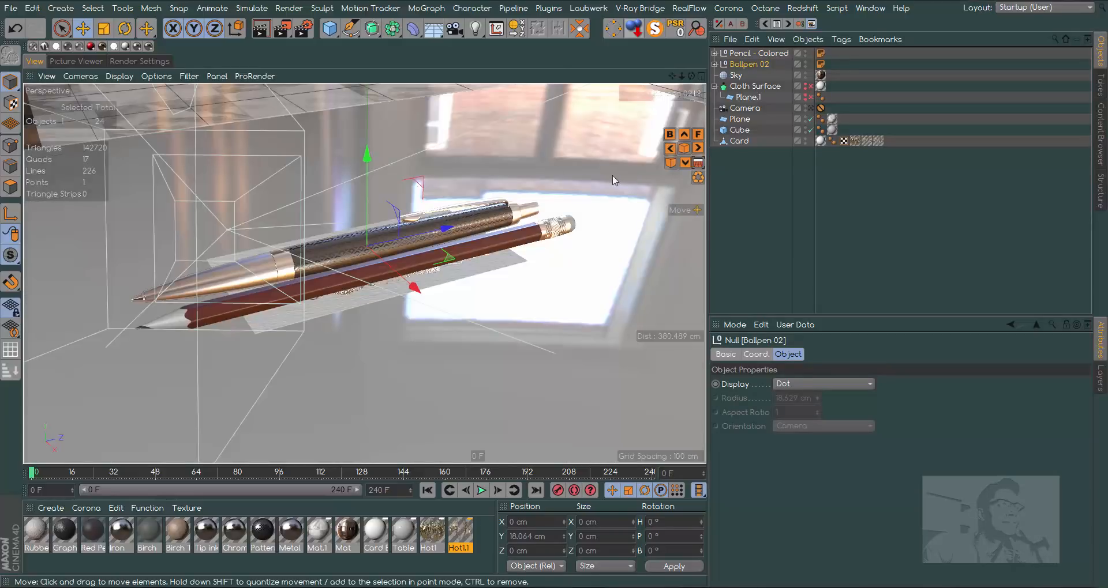
- Move the pen and pencil behind the card in the perspective view, rotating the pencil's heading to about -11.6°
{"action": "left_click_drag", "start_coordinate": [414, 286], "coordinate": [515, 141]}
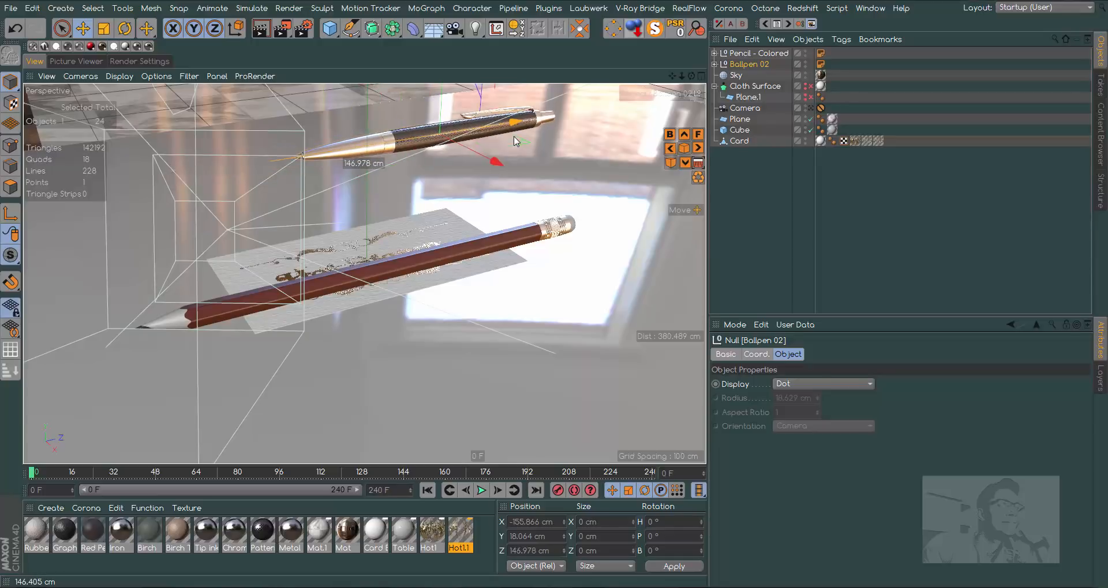
{"action": "left_click", "coordinate": [403, 265]}
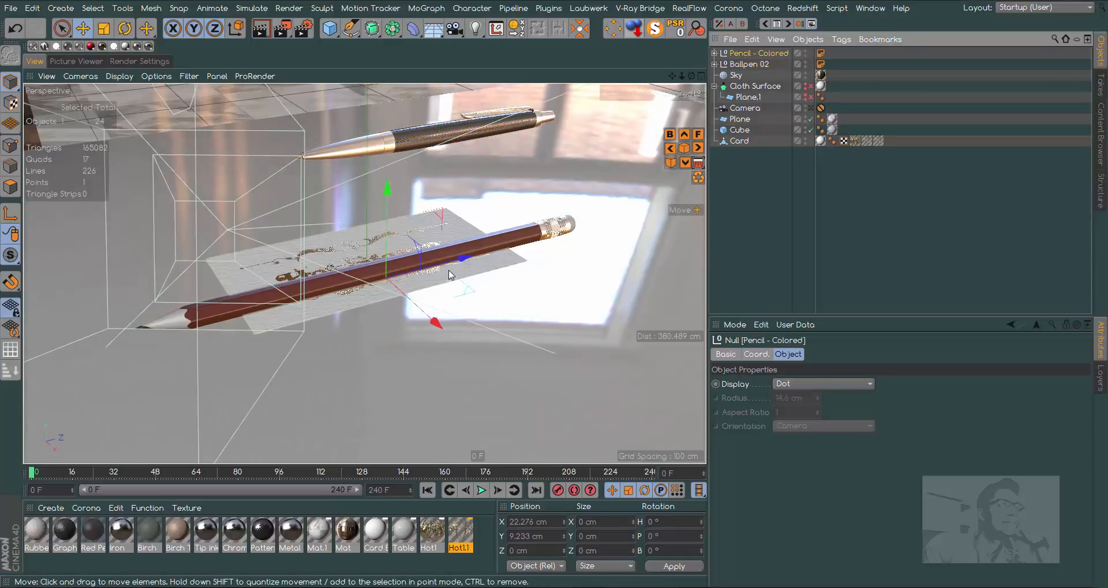
{"action": "mouse_move", "coordinate": [437, 325]}
{"action": "left_mouse_down"}
{"action": "mouse_move", "coordinate": [523, 173]}
{"action": "mouse_move", "coordinate": [584, 168]}
{"action": "mouse_move", "coordinate": [549, 176]}
{"action": "left_mouse_up"}
{"action": "key", "text": "r"}
{"action": "left_click", "coordinate": [87, 30]}
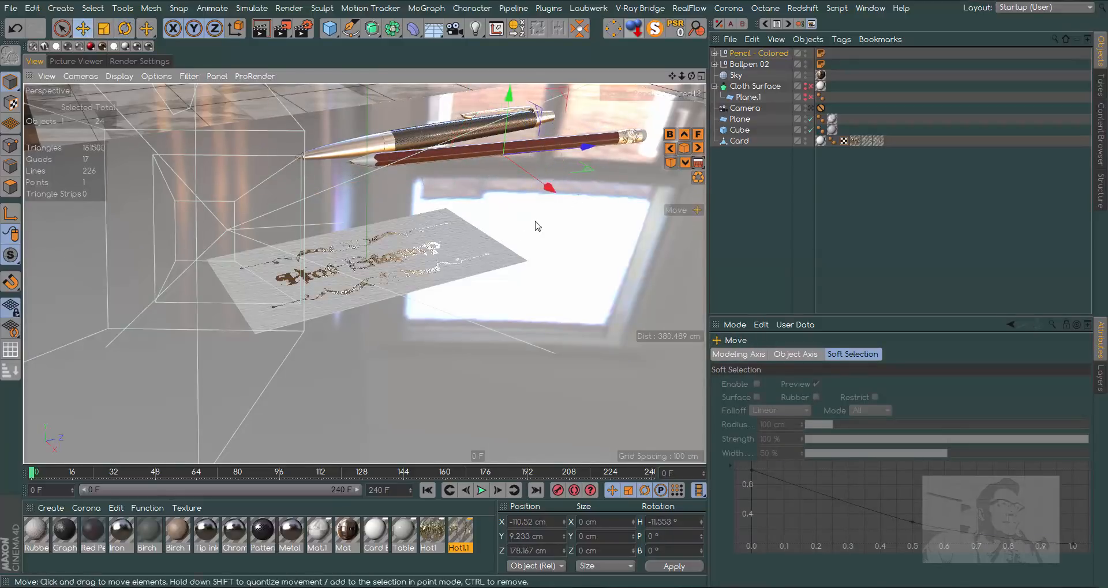
{"action": "left_click_drag", "start_coordinate": [549, 183], "coordinate": [557, 196]}
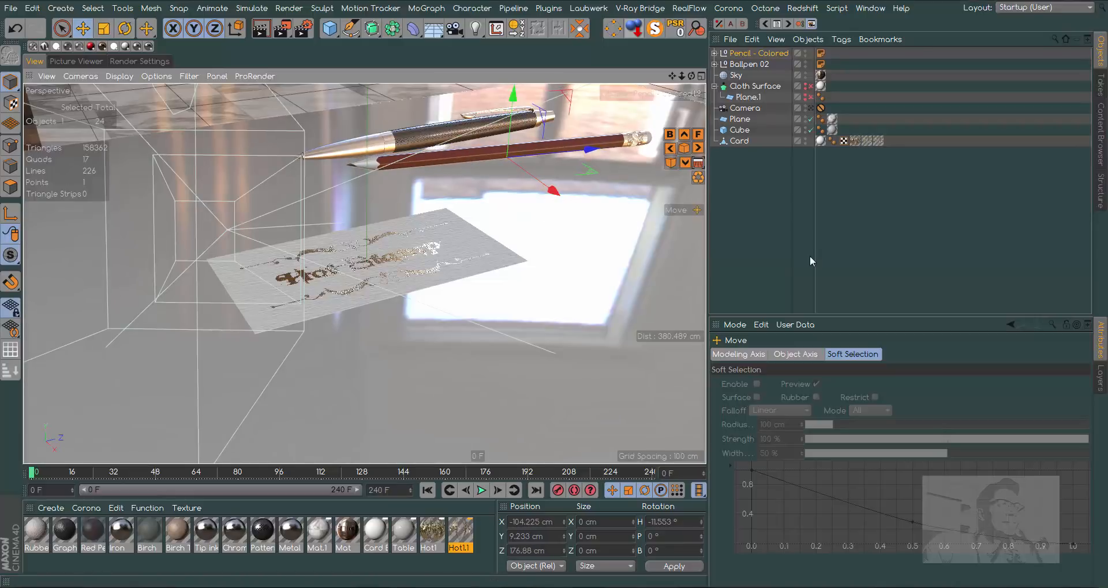
- Look through the scene camera and reposition the pen and pencil so both fit in frame behind the card
{"action": "left_click", "coordinate": [810, 107]}
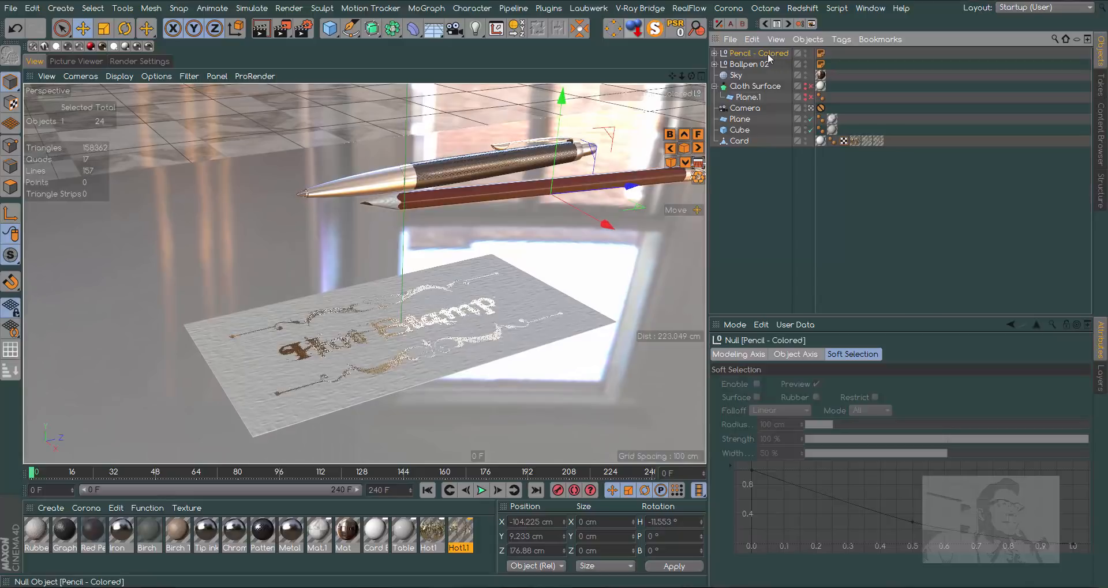
{"action": "left_click", "coordinate": [749, 64], "text": "ctrl"}
{"action": "left_click_drag", "start_coordinate": [579, 206], "coordinate": [541, 196]}
{"action": "left_click_drag", "start_coordinate": [546, 160], "coordinate": [497, 164]}
{"action": "left_click_drag", "start_coordinate": [483, 198], "coordinate": [509, 191]}
{"action": "left_click", "coordinate": [104, 28]}
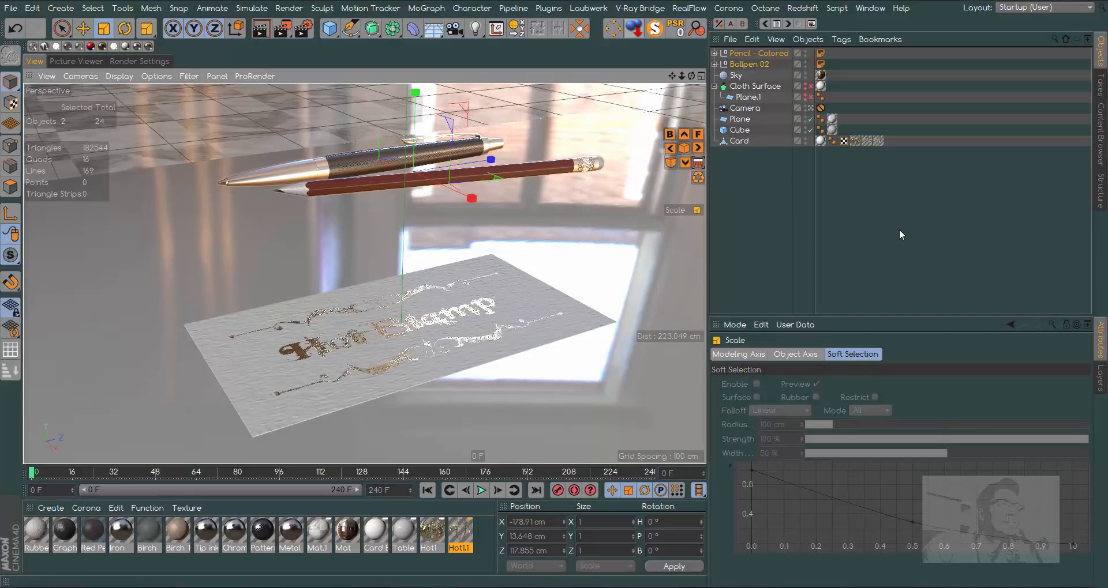
- Enable DOF Map Rear Blur in the camera's details
{"action": "left_click", "coordinate": [745, 108]}
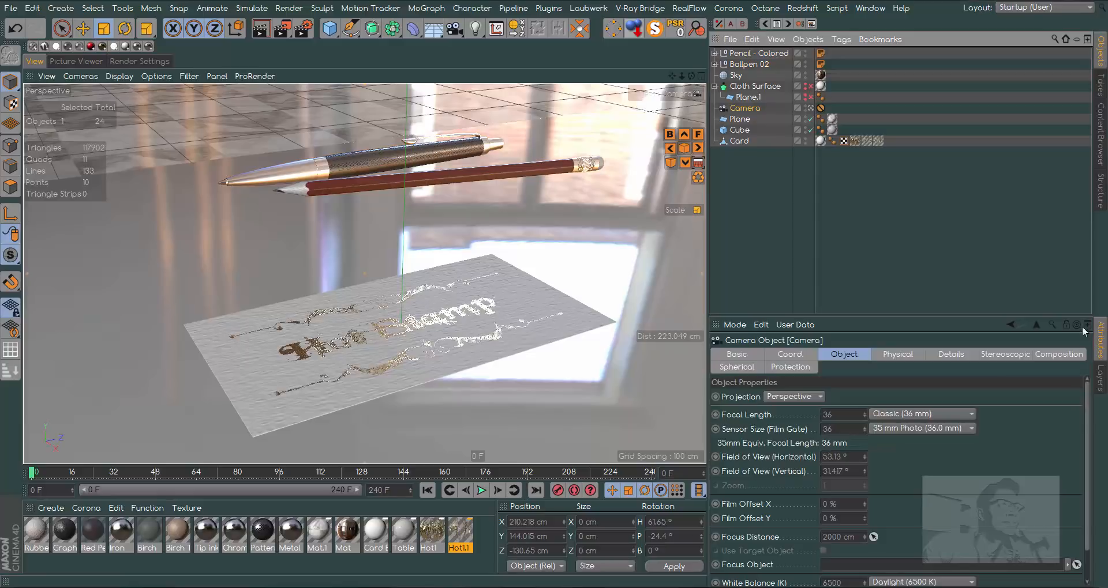
{"action": "left_click", "coordinate": [952, 355]}
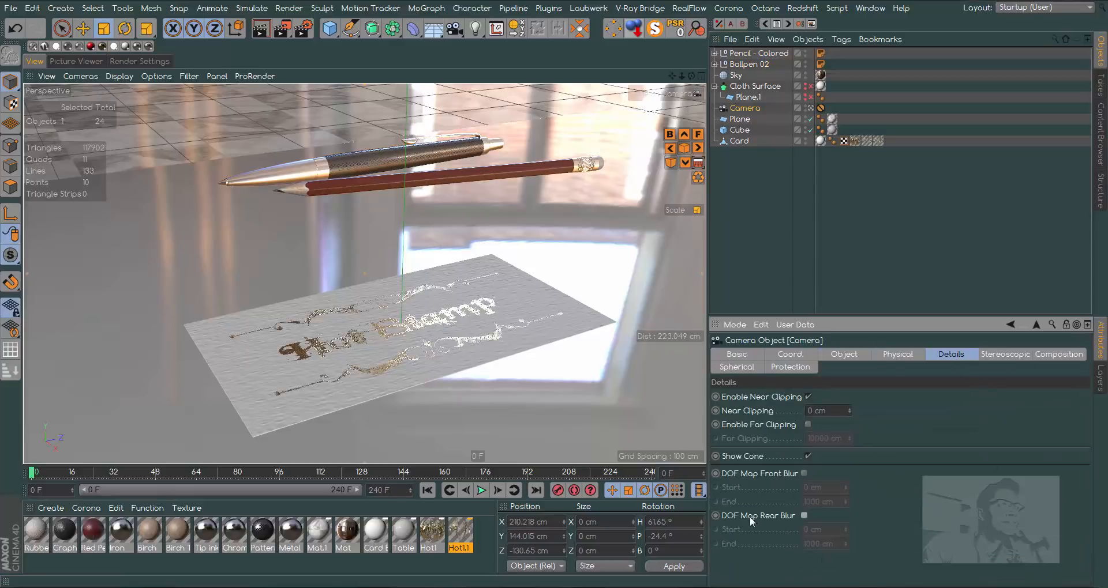
{"action": "left_click", "coordinate": [804, 515]}
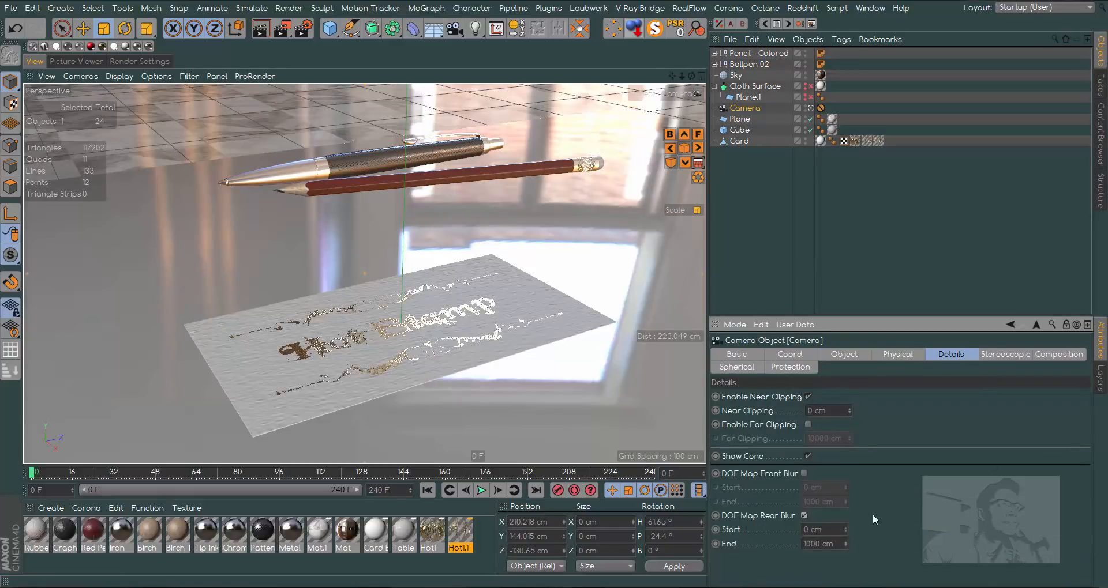
- Add the Depth of Field effect to the render settings
{"action": "left_click", "coordinate": [139, 61]}
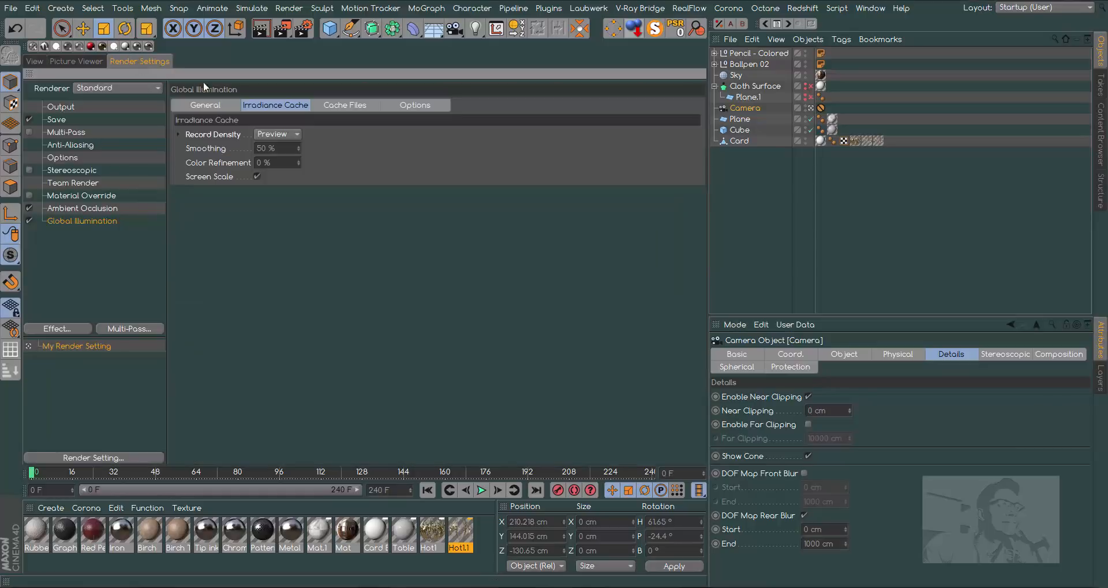
{"action": "left_click", "coordinate": [54, 329]}
{"action": "left_click", "coordinate": [146, 320]}
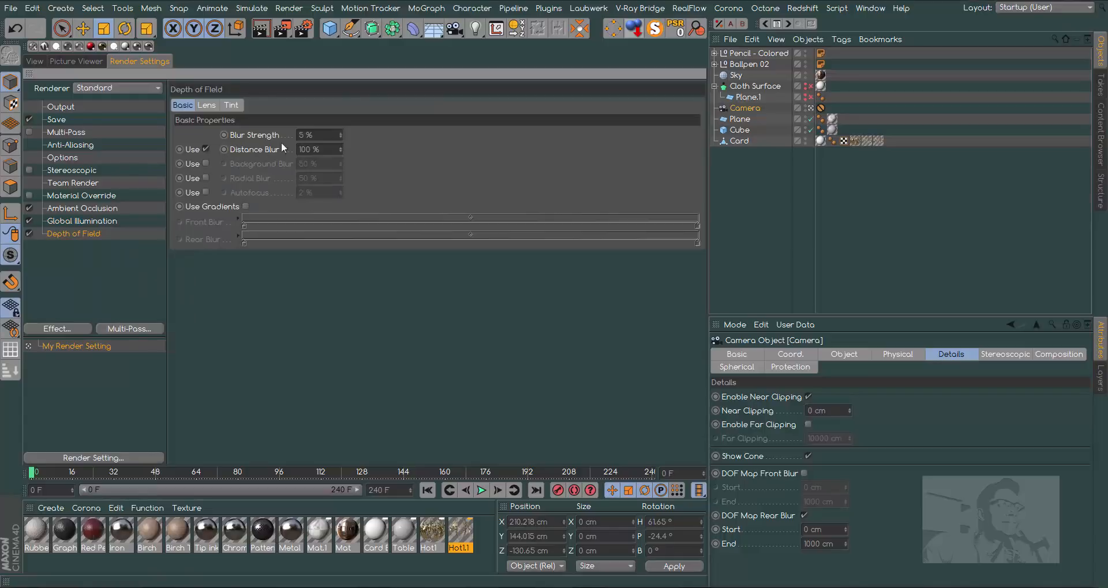
- Assign the Card object as the camera's Focus Object
{"action": "left_click", "coordinate": [32, 60]}
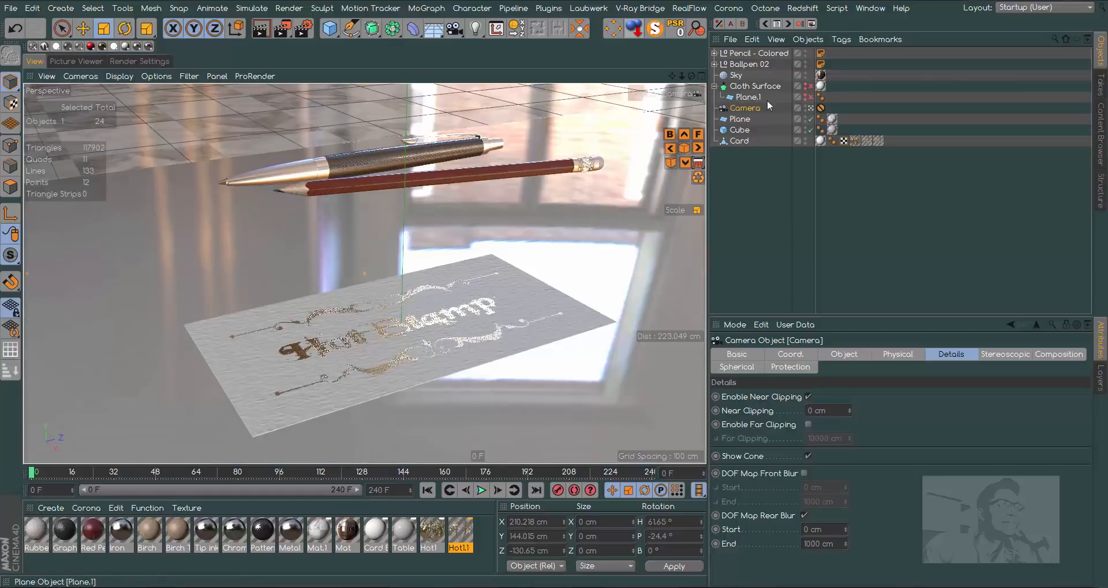
{"action": "left_click", "coordinate": [846, 354]}
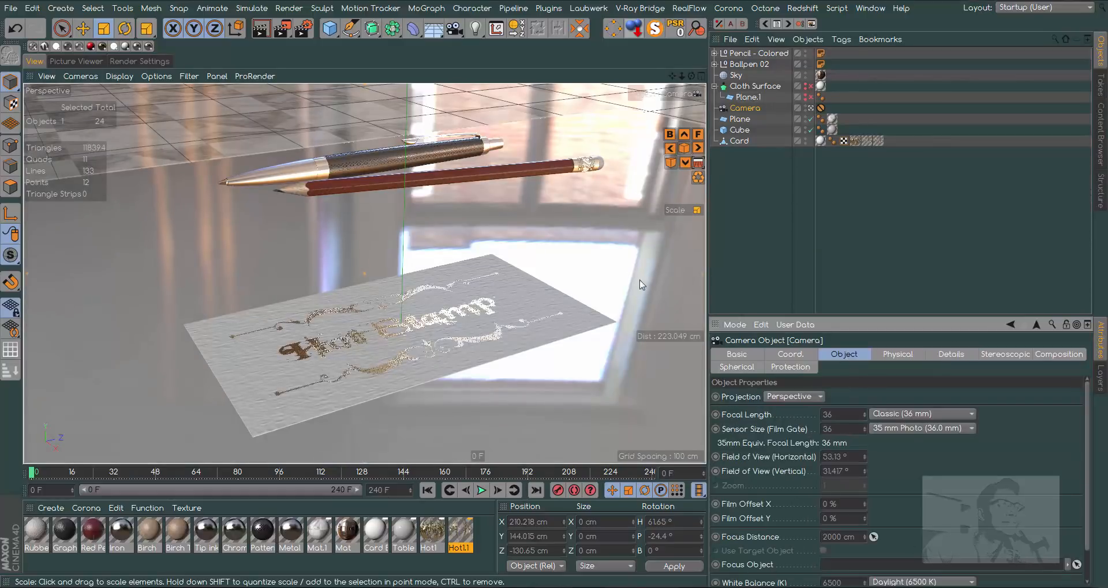
{"action": "left_click_drag", "start_coordinate": [744, 141], "coordinate": [870, 560]}
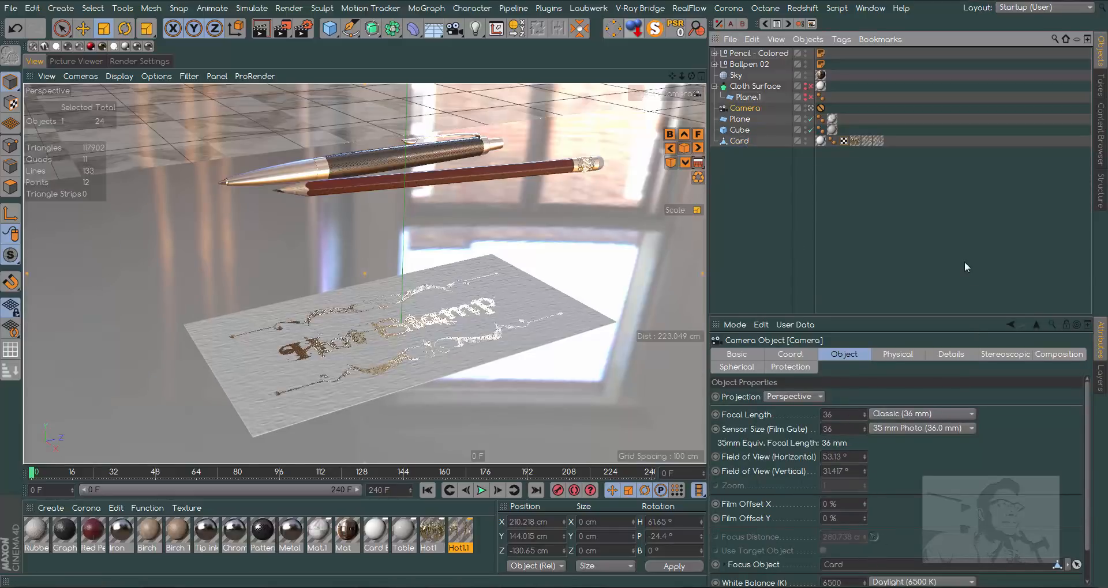
- Set the render's Anti-Aliasing to Best
{"action": "left_click", "coordinate": [154, 61]}
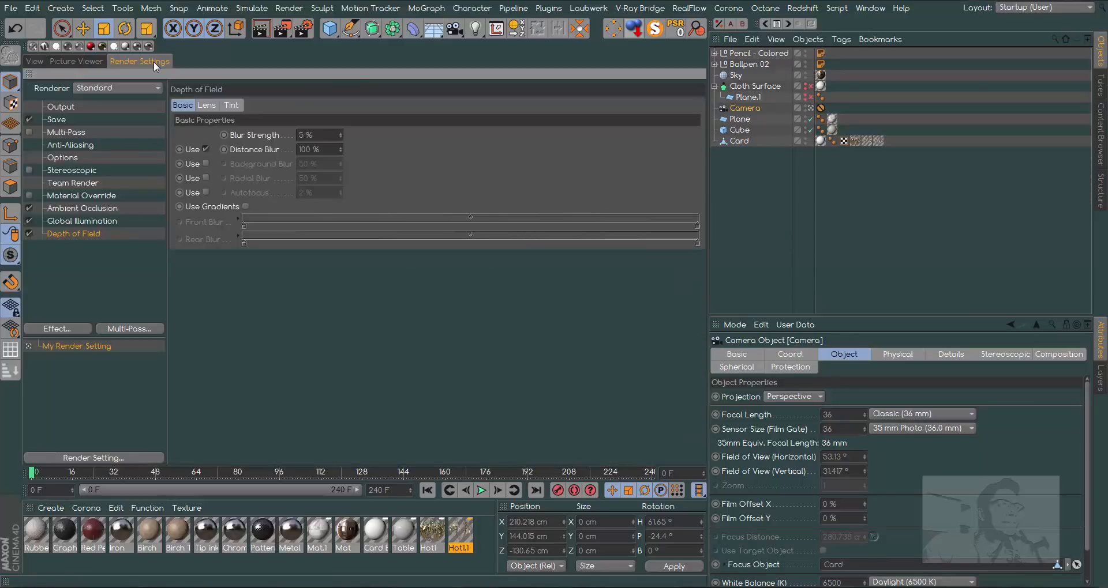
{"action": "left_click", "coordinate": [82, 145]}
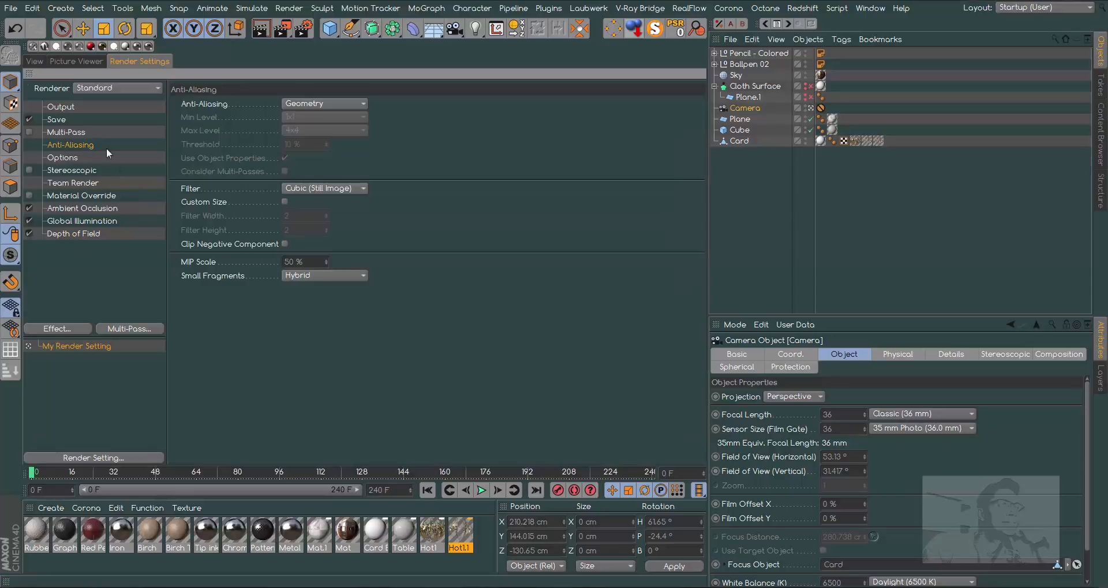
{"action": "left_click", "coordinate": [319, 105]}
{"action": "left_click", "coordinate": [332, 145]}
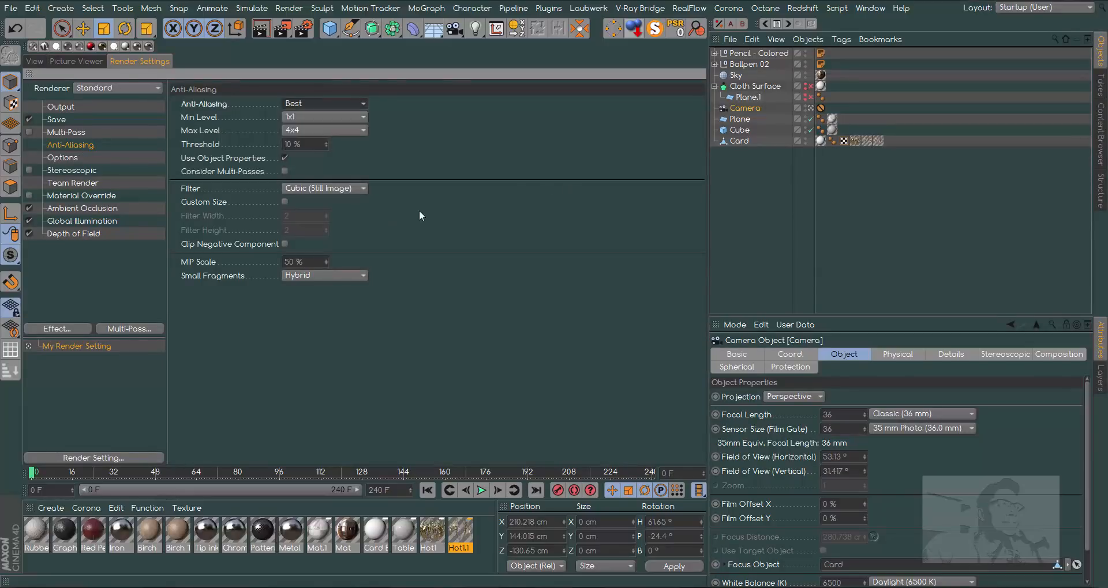
- Set the Global Illumination record density to Medium and its secondary method to Irradiance Cache
{"action": "left_click", "coordinate": [94, 223]}
{"action": "left_click", "coordinate": [288, 134]}
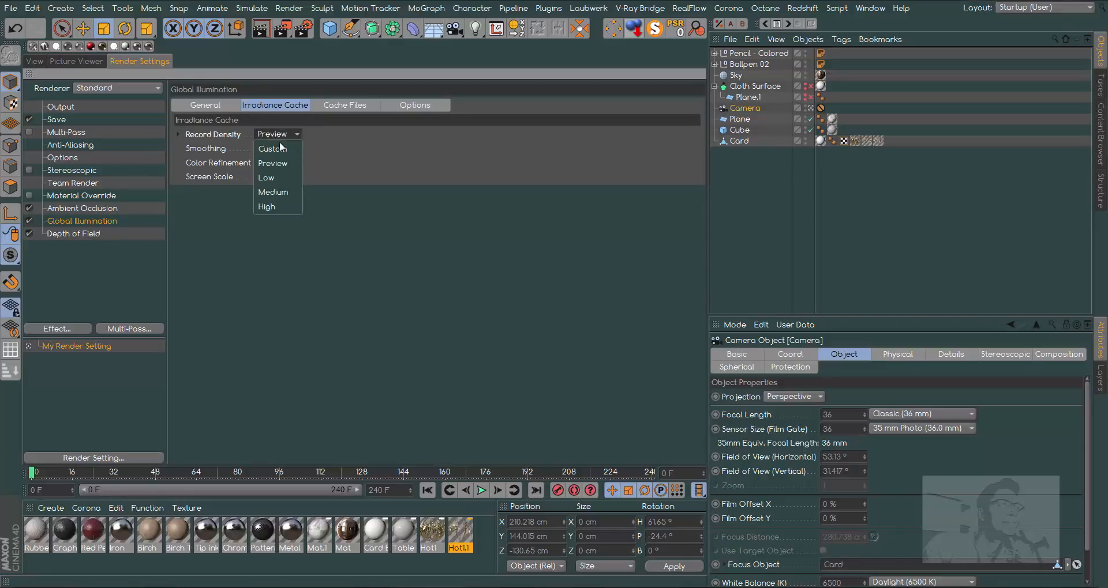
{"action": "left_click", "coordinate": [283, 189]}
{"action": "left_click", "coordinate": [207, 105]}
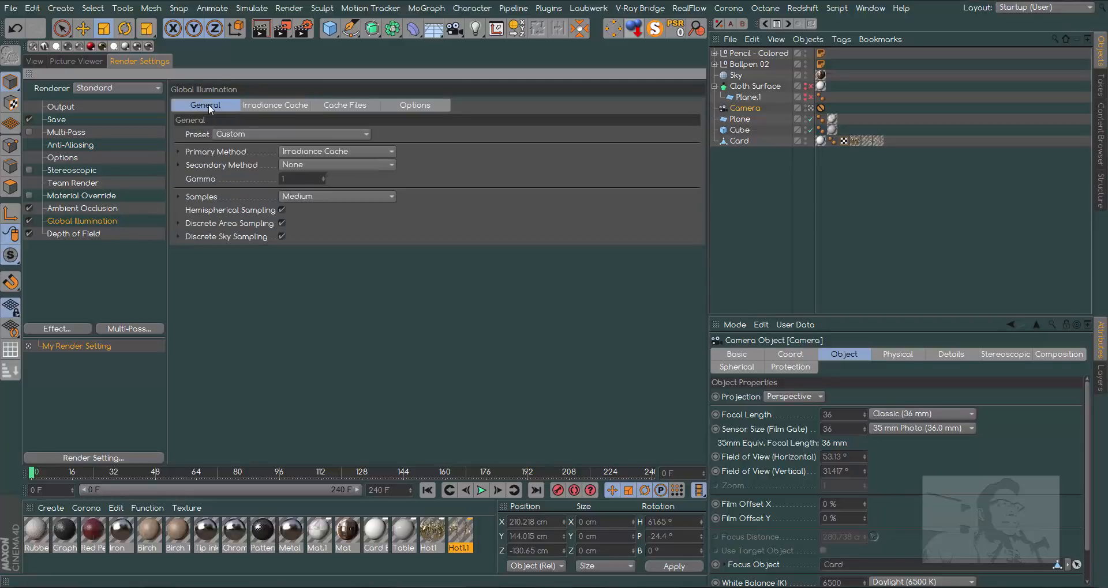
{"action": "left_click", "coordinate": [326, 164]}
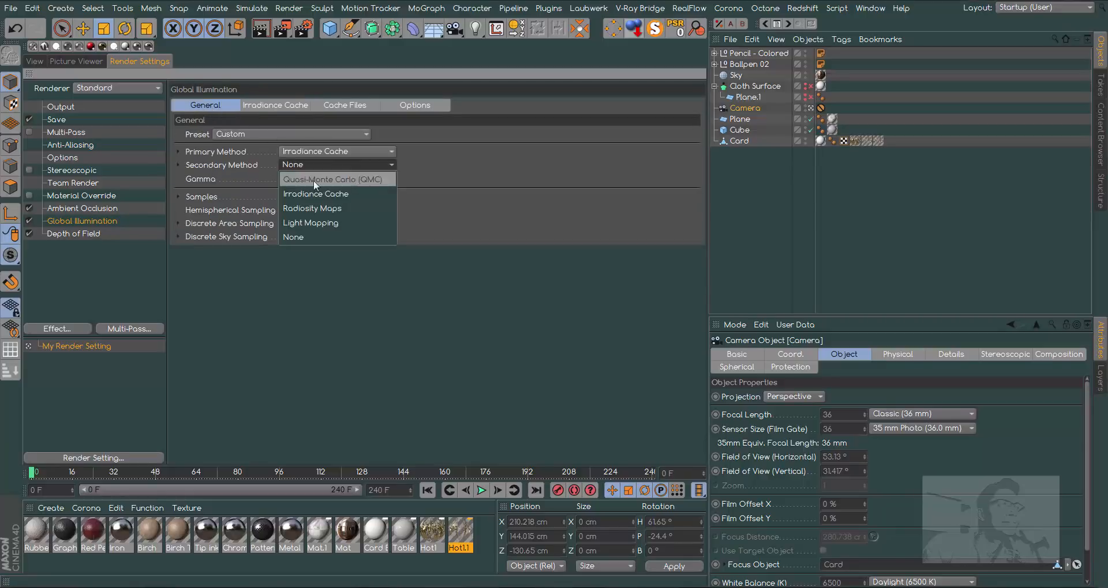
{"action": "left_click", "coordinate": [325, 193]}
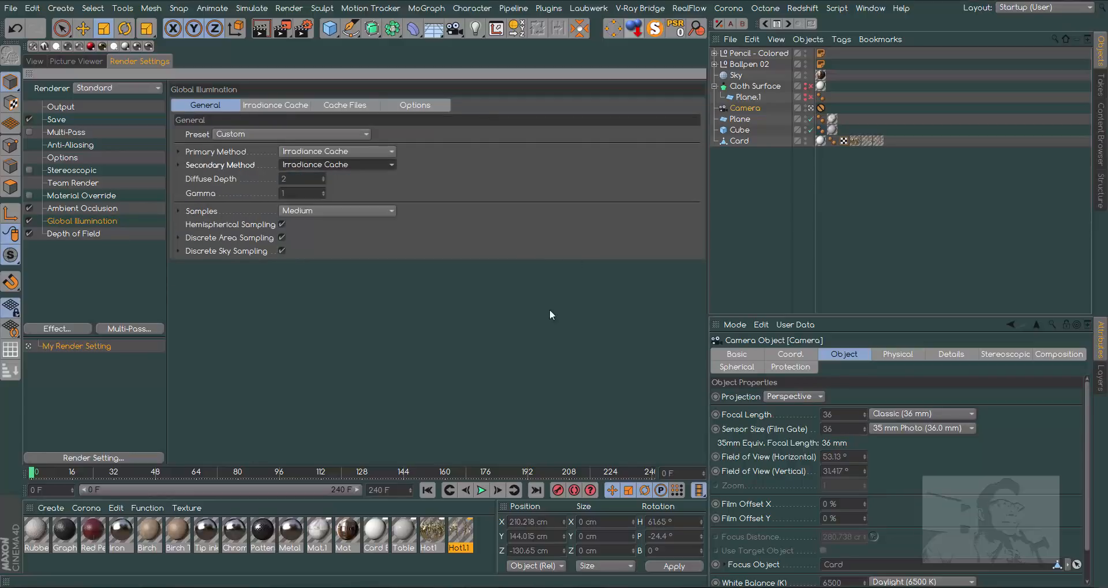
- Render the camera view to check the depth of field and the new quality settings
{"action": "left_click", "coordinate": [36, 61]}
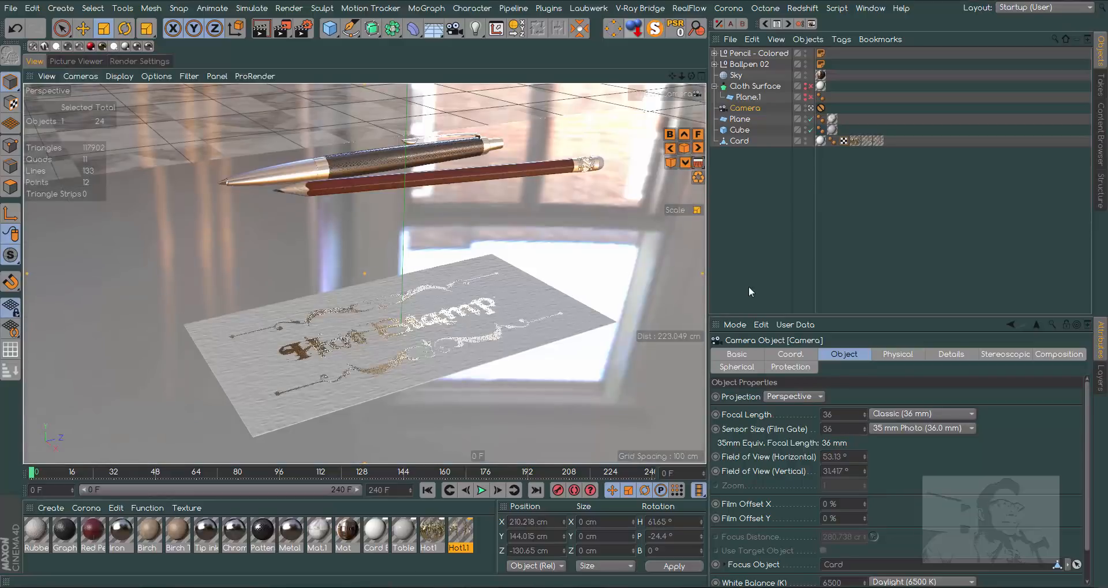
{"action": "left_click", "coordinate": [261, 28]}
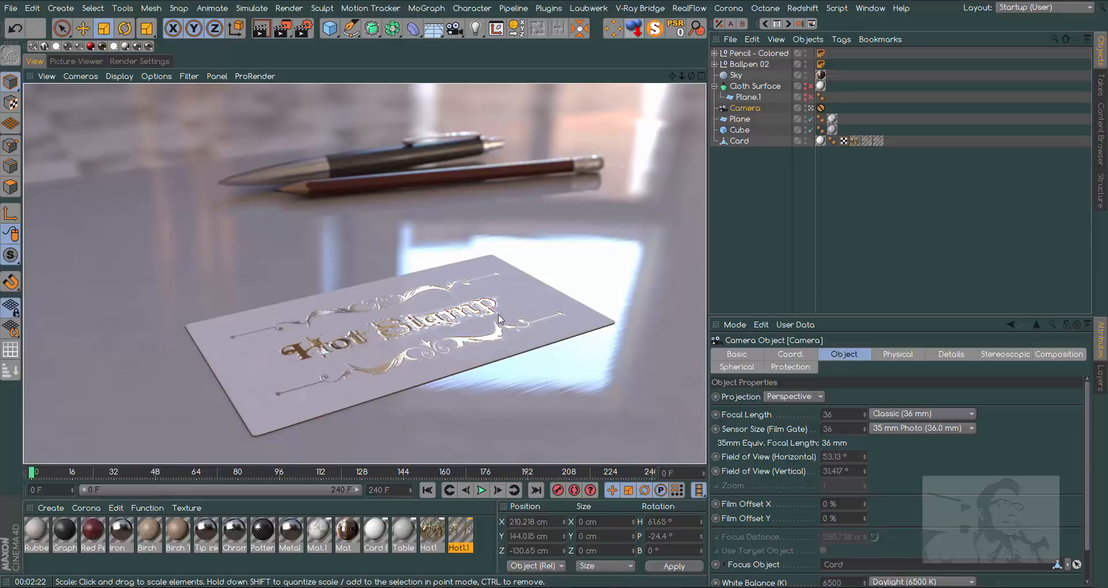
- Lower the Color texture's Mix Strength to 50% in the sky's HDRI material Mat
{"action": "double_click", "coordinate": [347, 530]}
{"action": "left_click", "coordinate": [203, 196]}
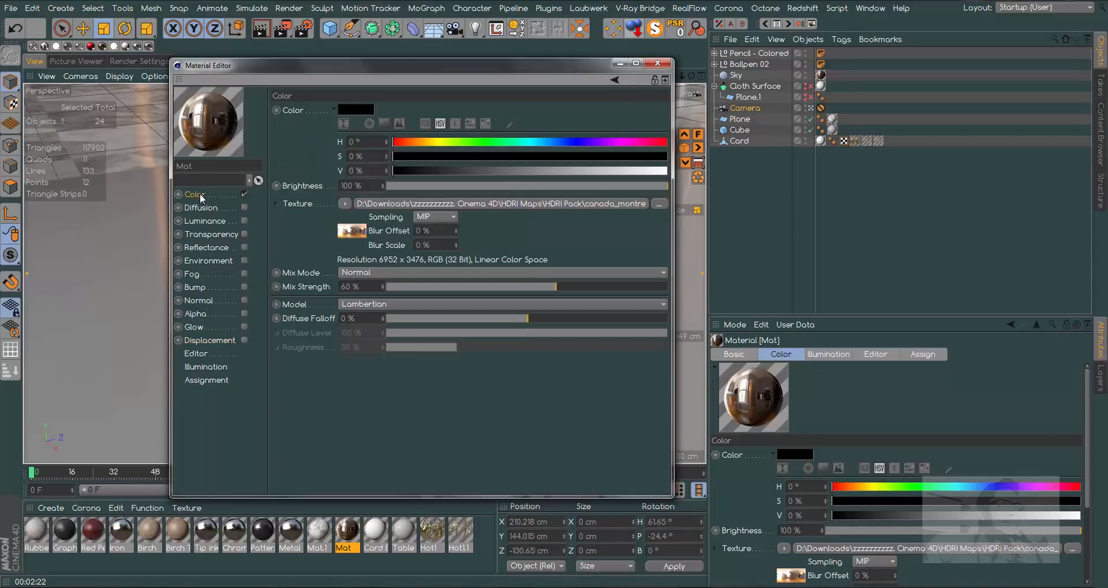
{"action": "left_click_drag", "start_coordinate": [557, 287], "coordinate": [528, 289]}
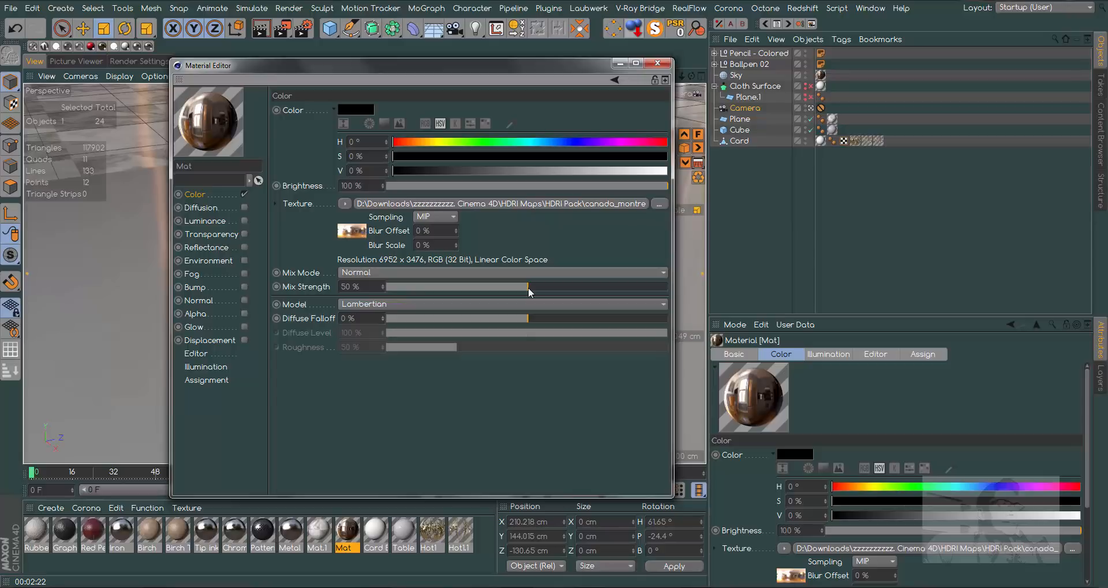
{"action": "left_click", "coordinate": [657, 63]}
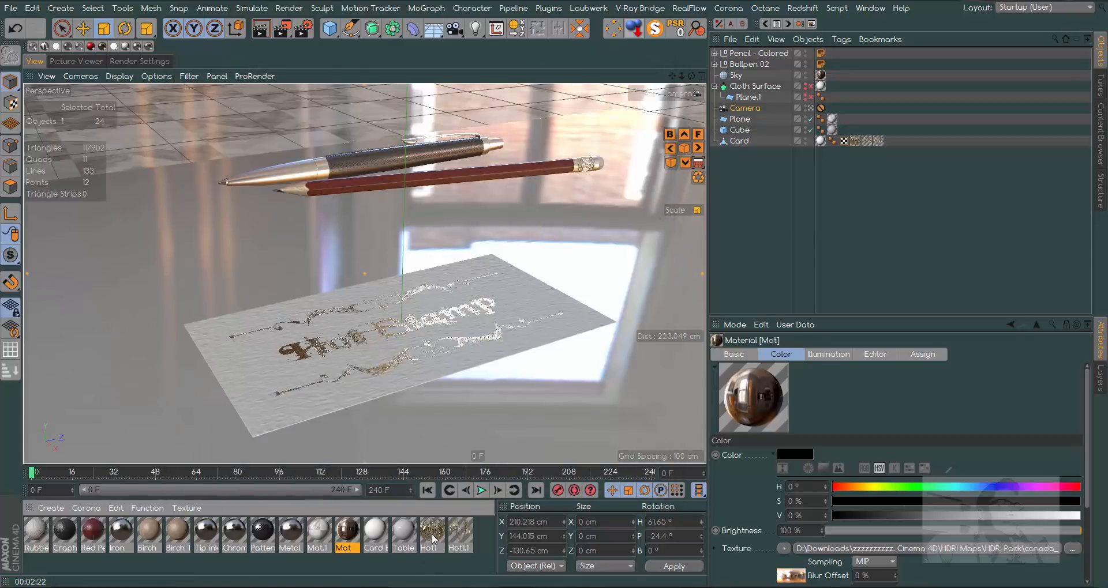
- Set the Layer 1 Reflection Strength to 80% in both foil materials, Hot1 and Hot1.1, and render the camera view
{"action": "double_click", "coordinate": [432, 537]}
{"action": "left_click", "coordinate": [205, 247]}
{"action": "left_click_drag", "start_coordinate": [653, 332], "coordinate": [612, 333]}
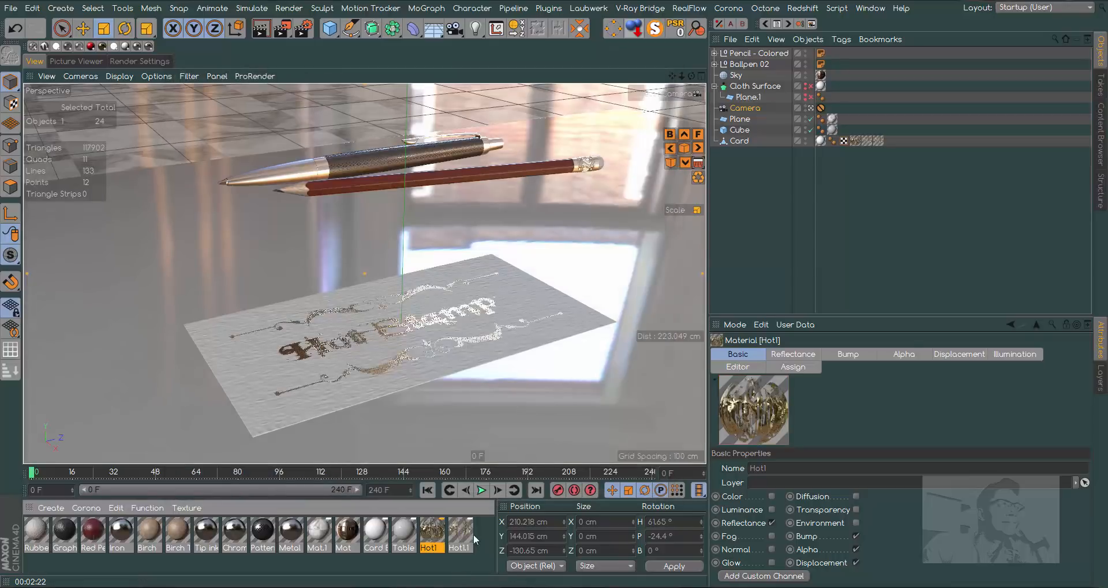
{"action": "double_click", "coordinate": [460, 530]}
{"action": "left_click_drag", "start_coordinate": [648, 335], "coordinate": [611, 337]}
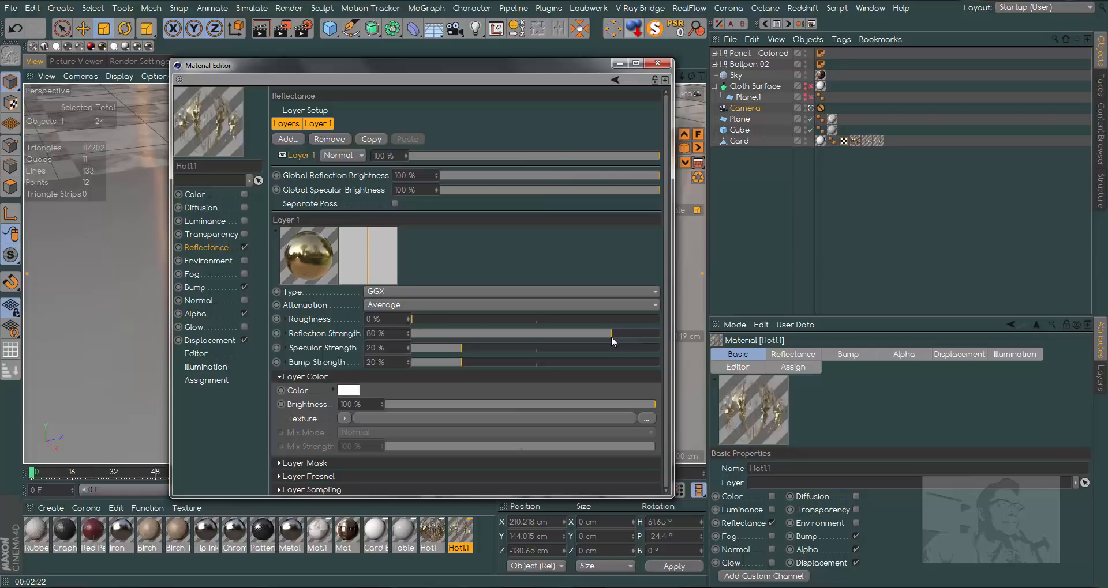
{"action": "left_click", "coordinate": [657, 63]}
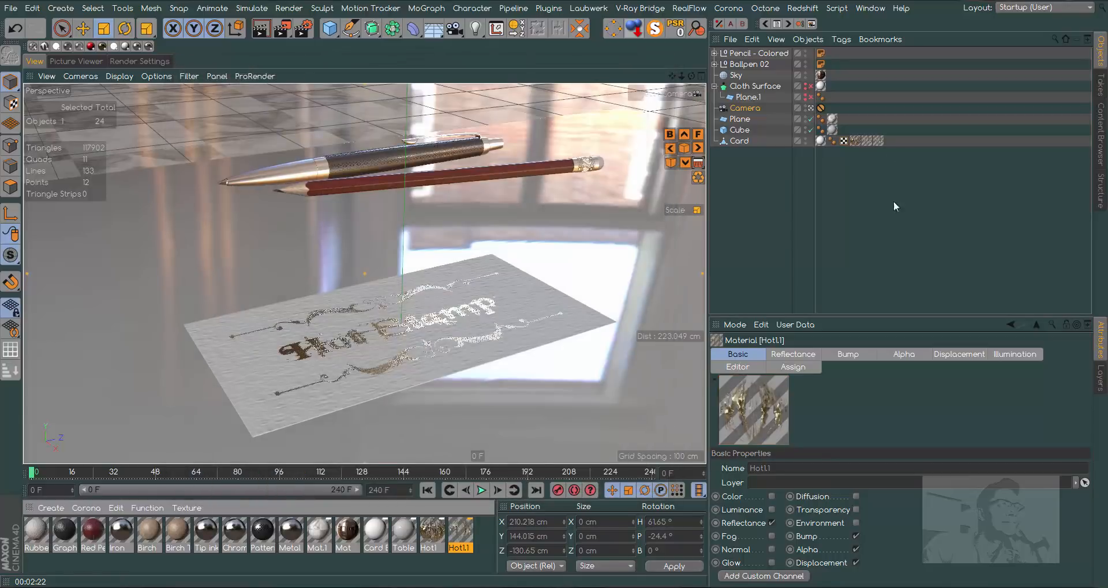
{"action": "left_click", "coordinate": [260, 28]}
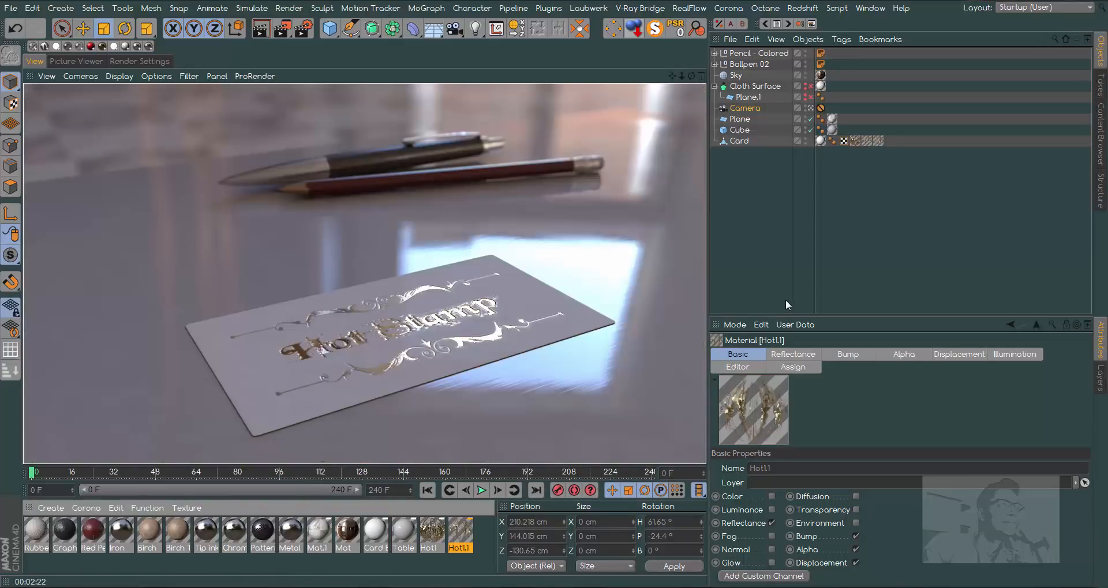